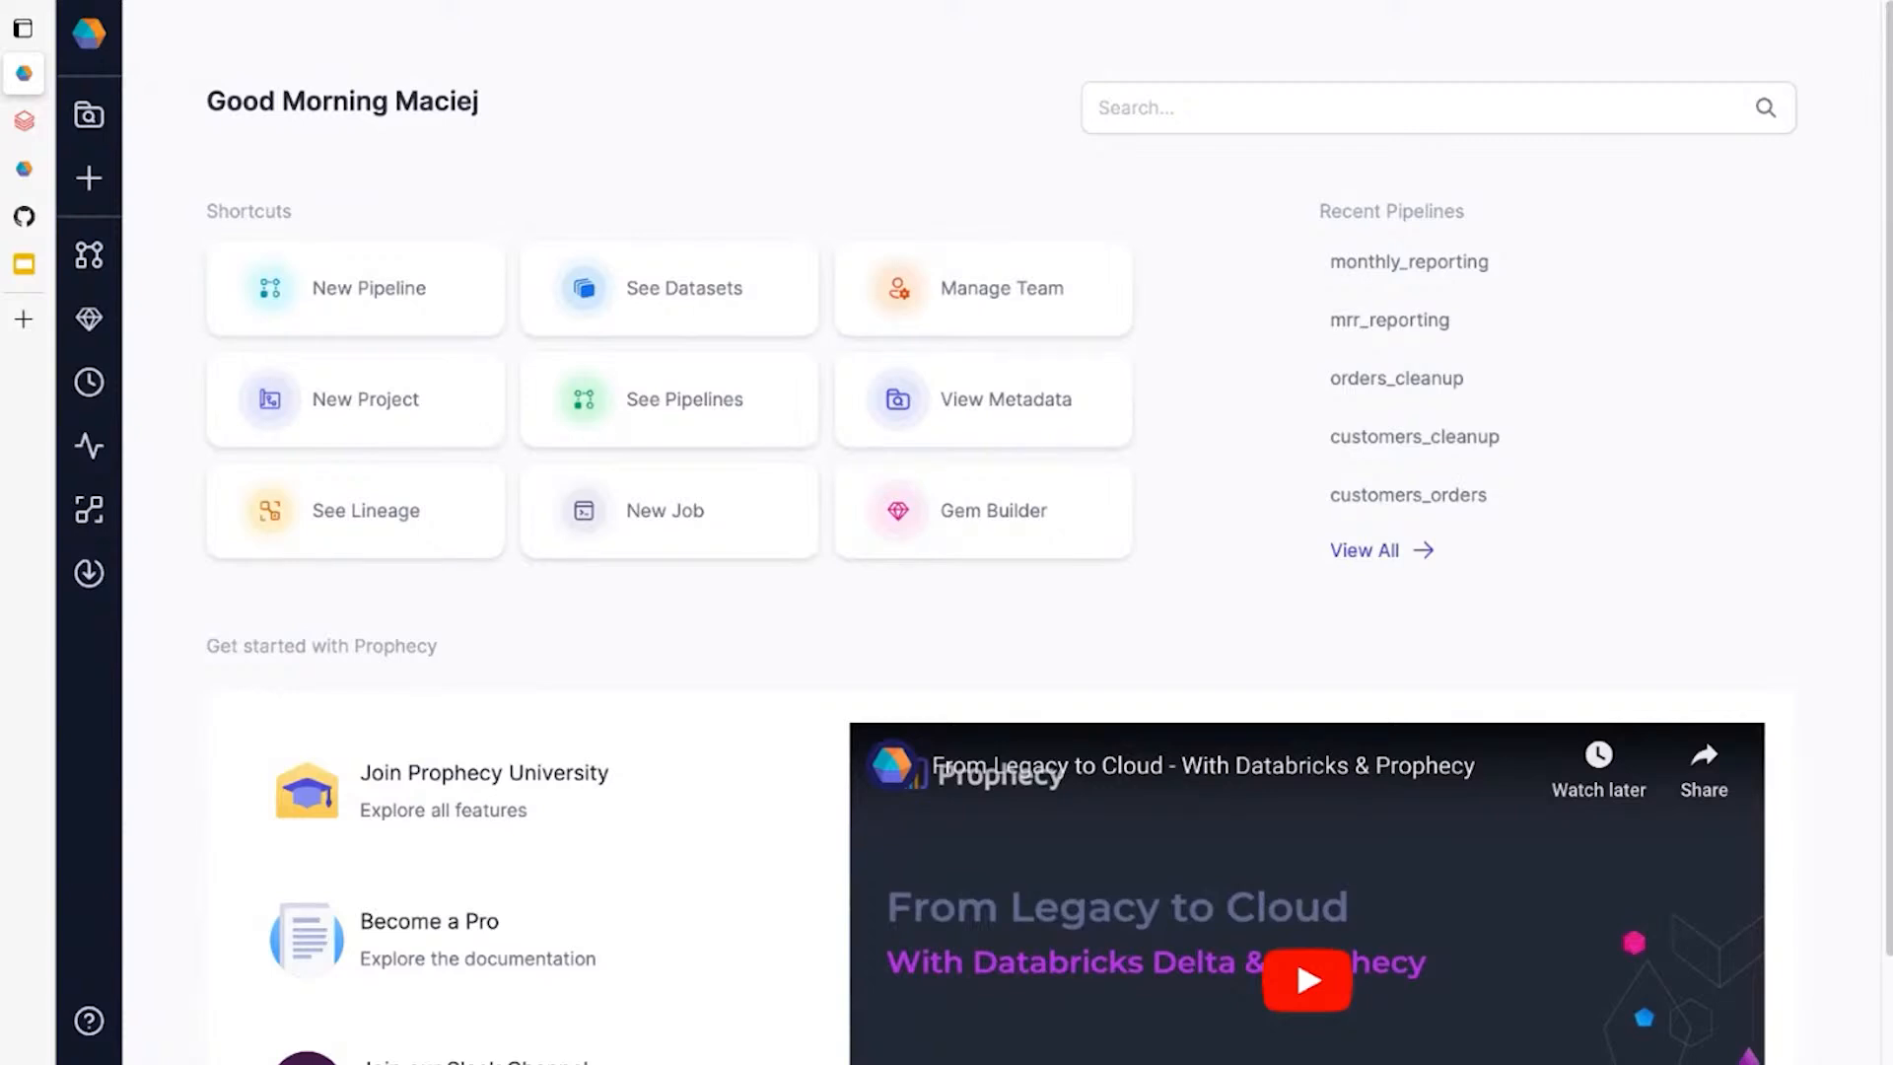
Switch to Databricks and open the Prophecy connection details in Partner Connect.
{"action": "left_click", "coordinate": [23, 121]}
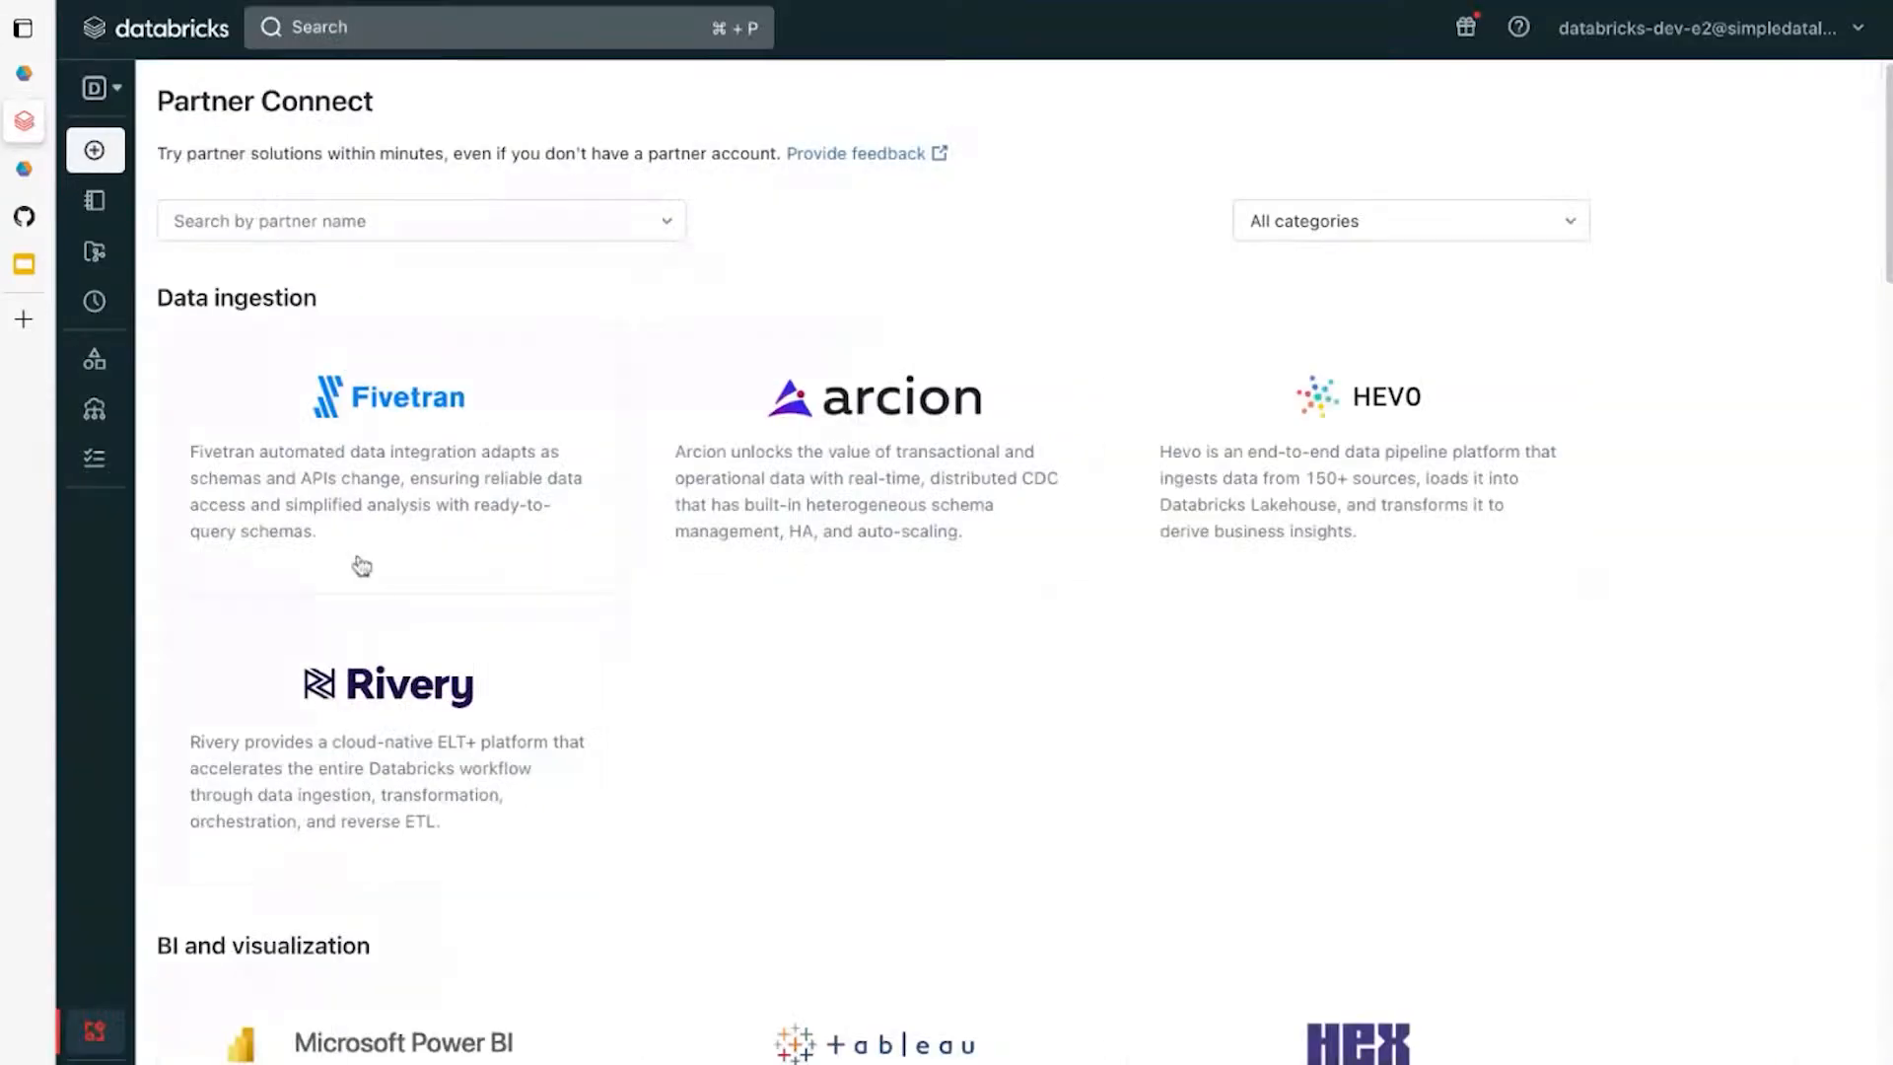
{"action": "scroll", "coordinate": [795, 825], "scroll_direction": "down", "scroll_amount": 10}
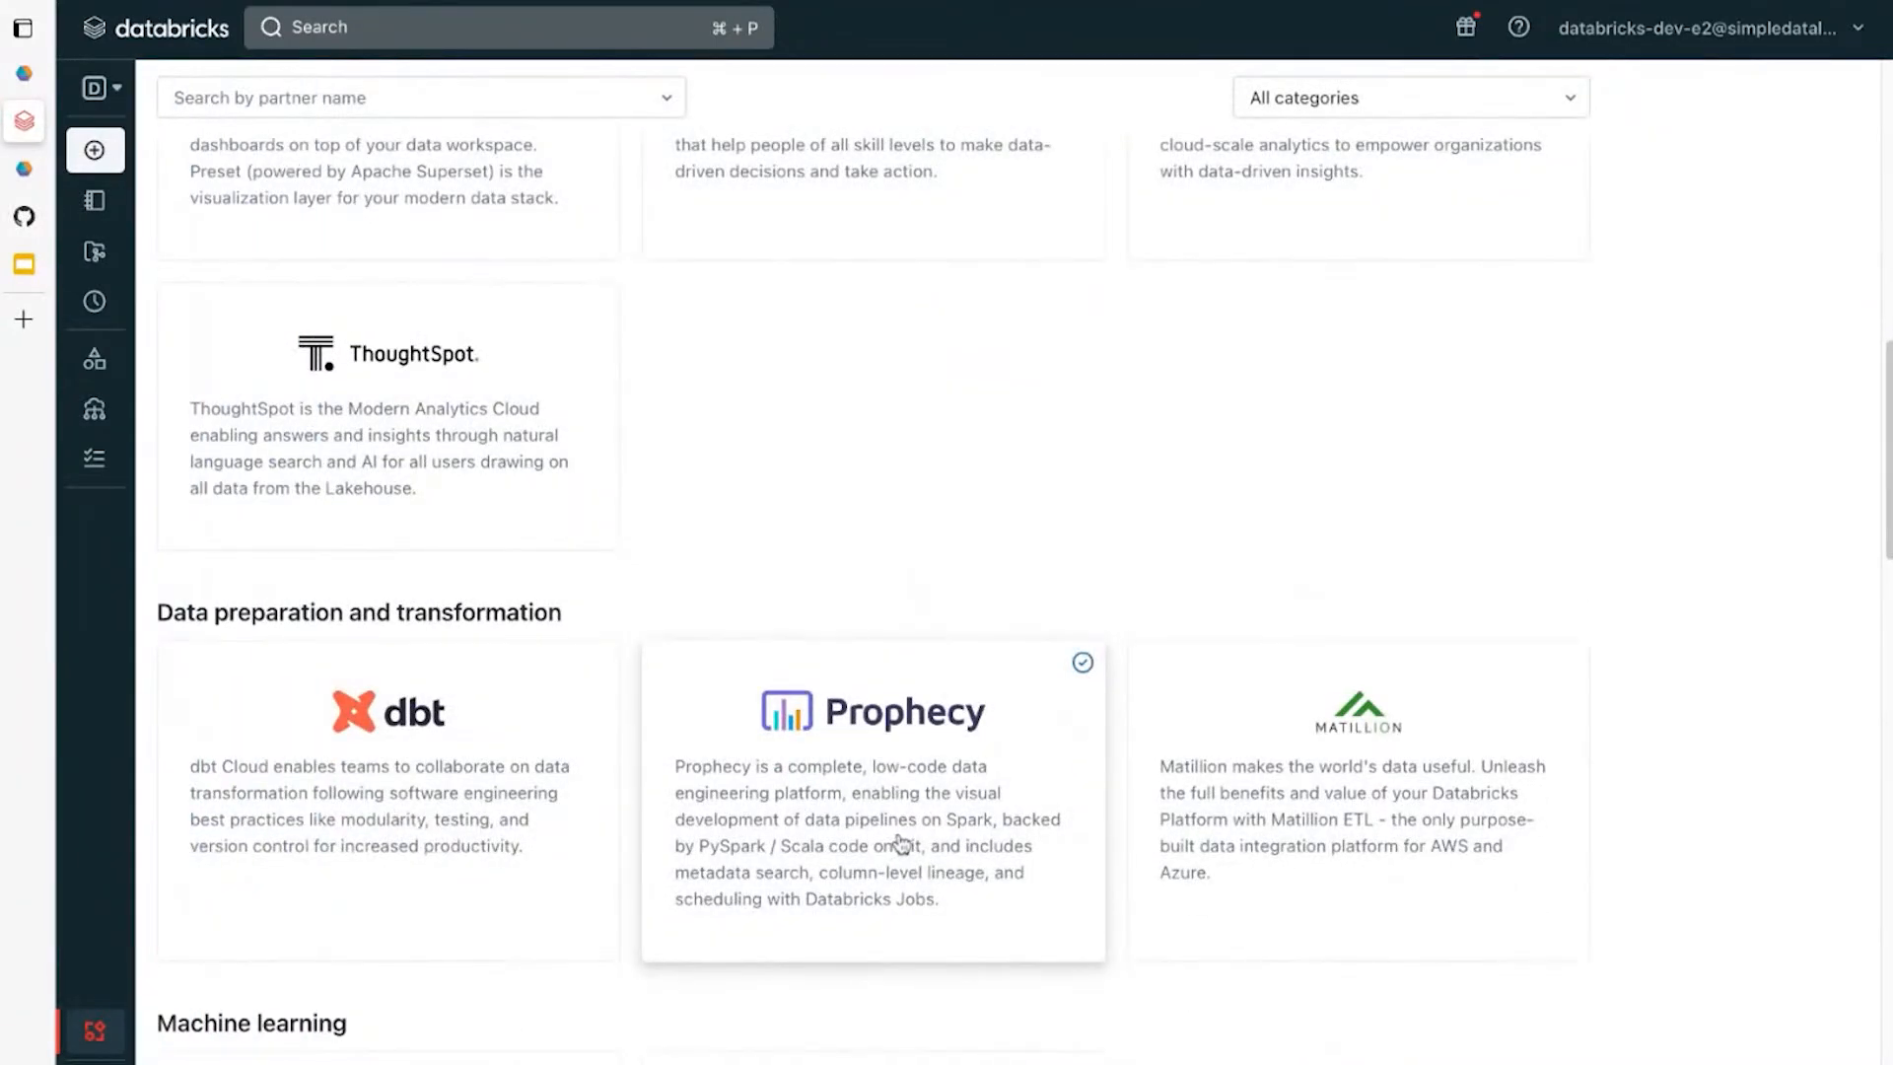
{"action": "left_click", "coordinate": [900, 843]}
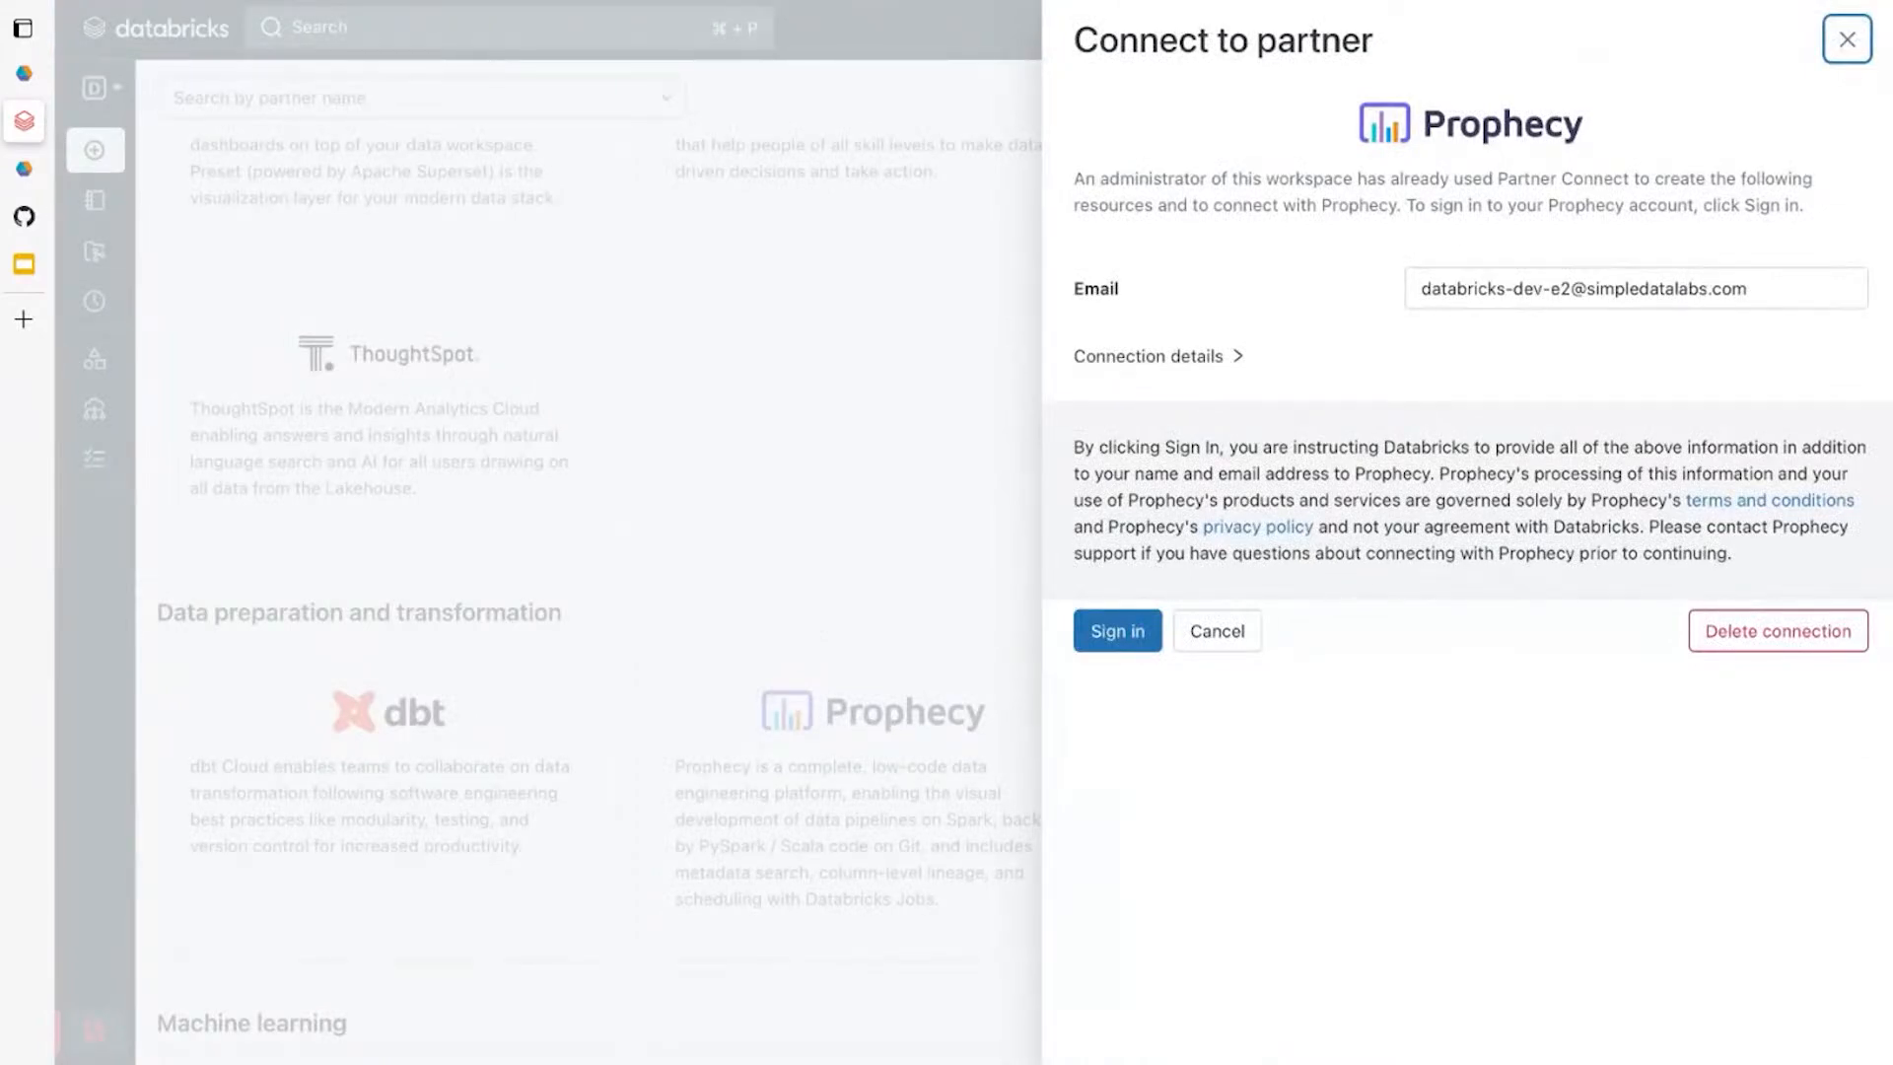
Switch to Prophecy, start creating a new project, and check the supercharge_delta_lake_webinar repository on GitHub.
{"action": "left_click", "coordinate": [24, 168]}
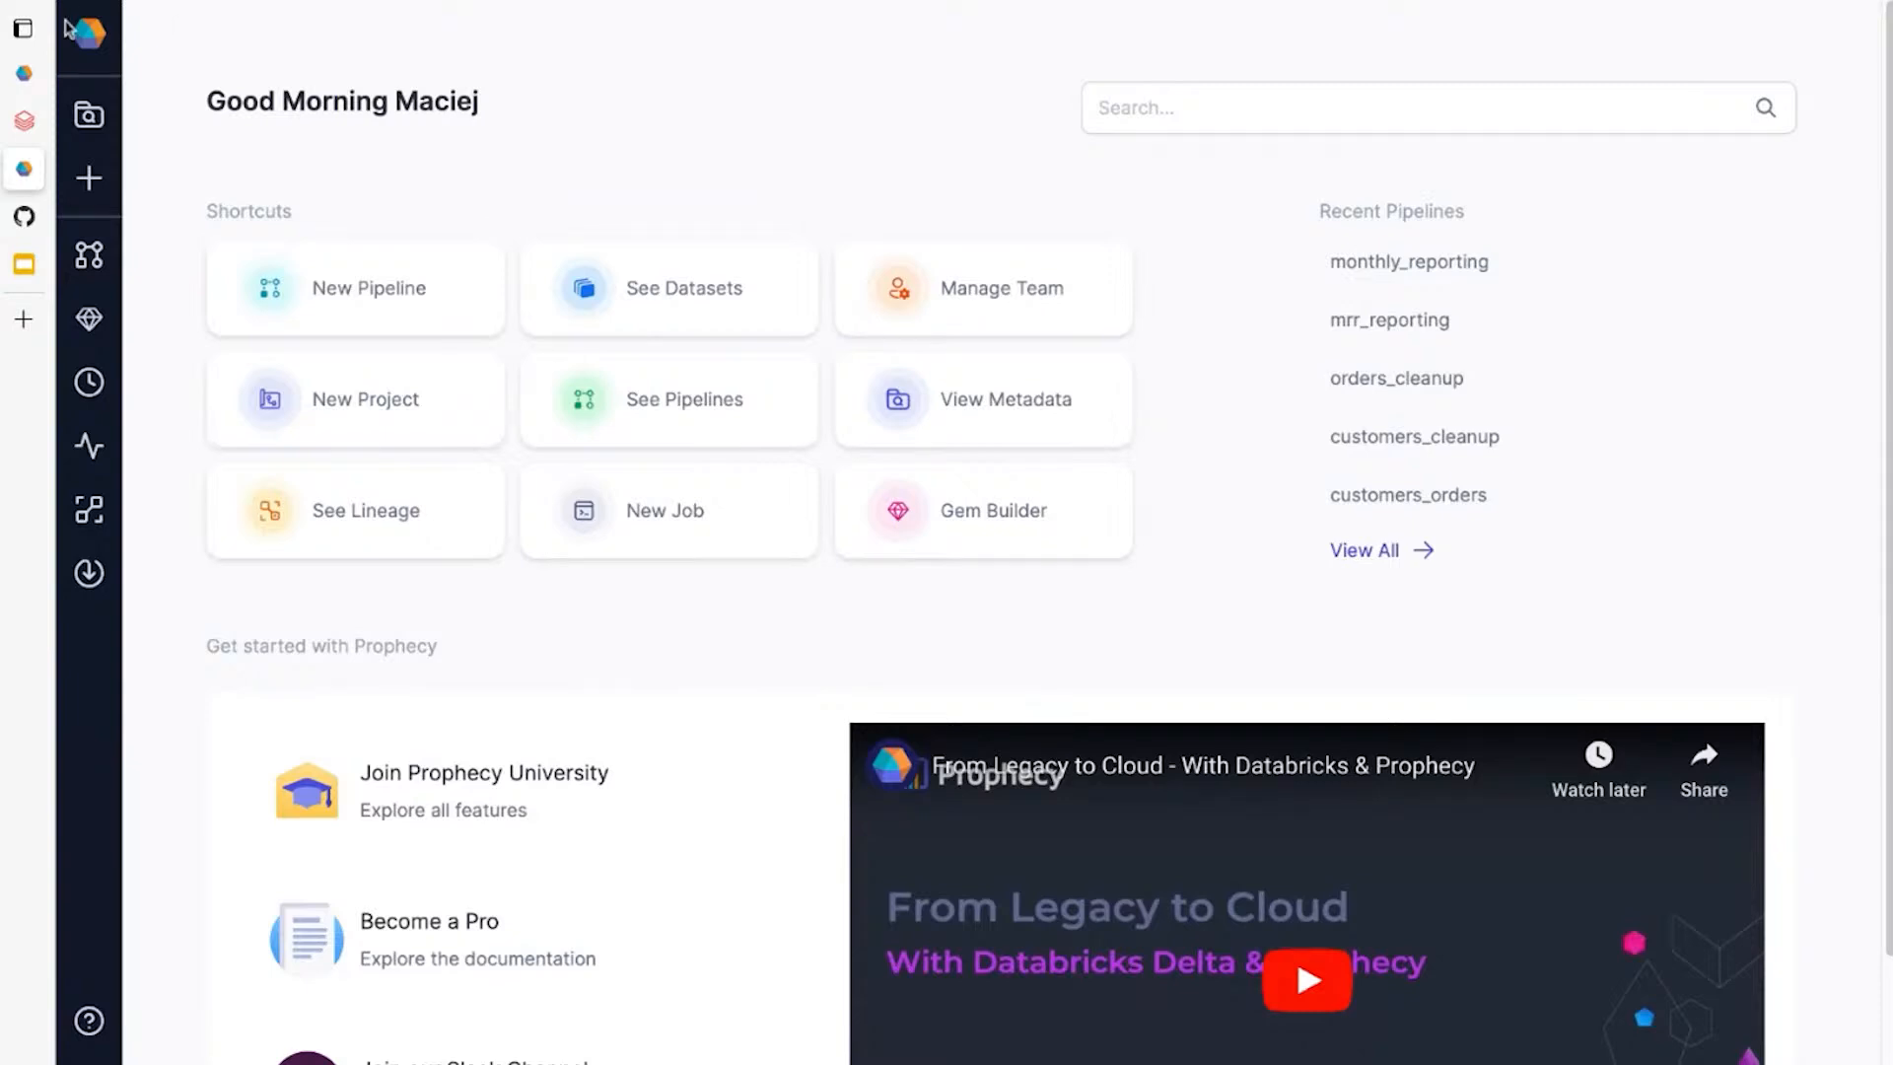
{"action": "left_click", "coordinate": [99, 192]}
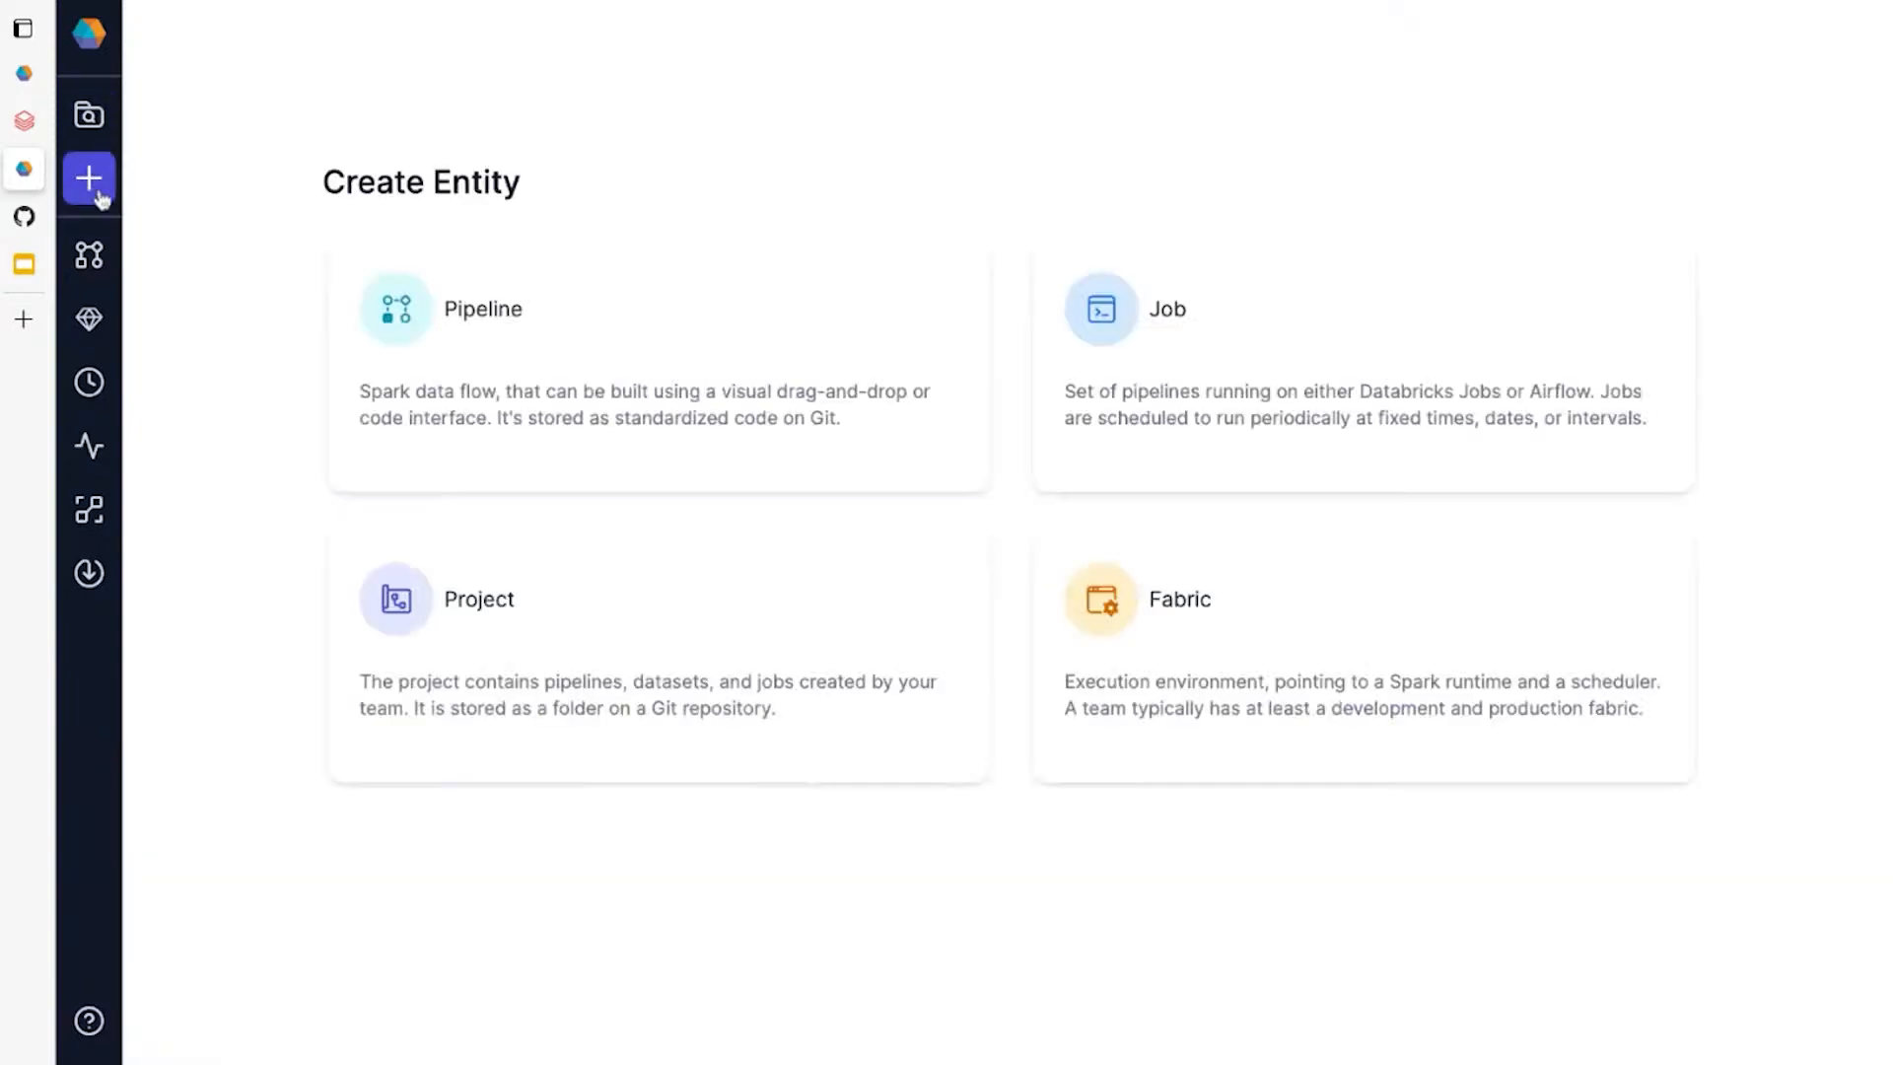
{"action": "left_click", "coordinate": [580, 598]}
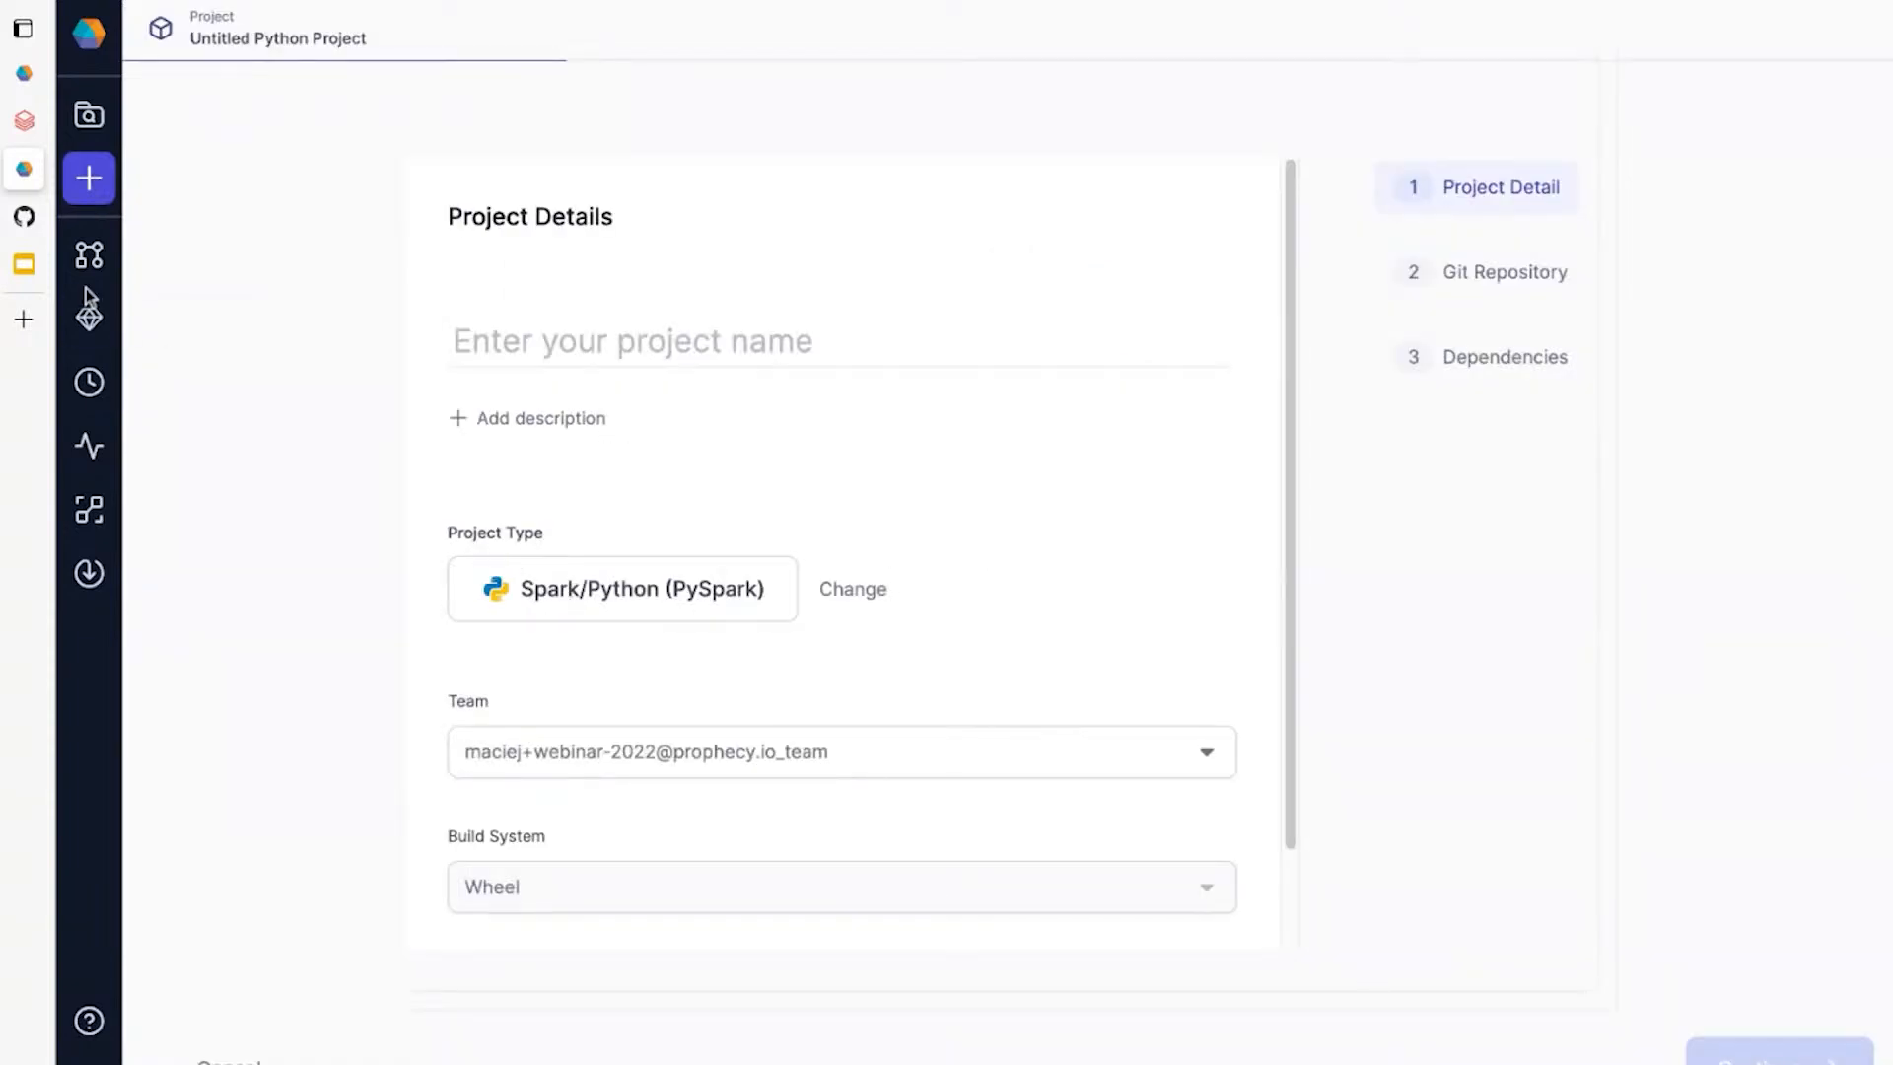
{"action": "left_click", "coordinate": [24, 216]}
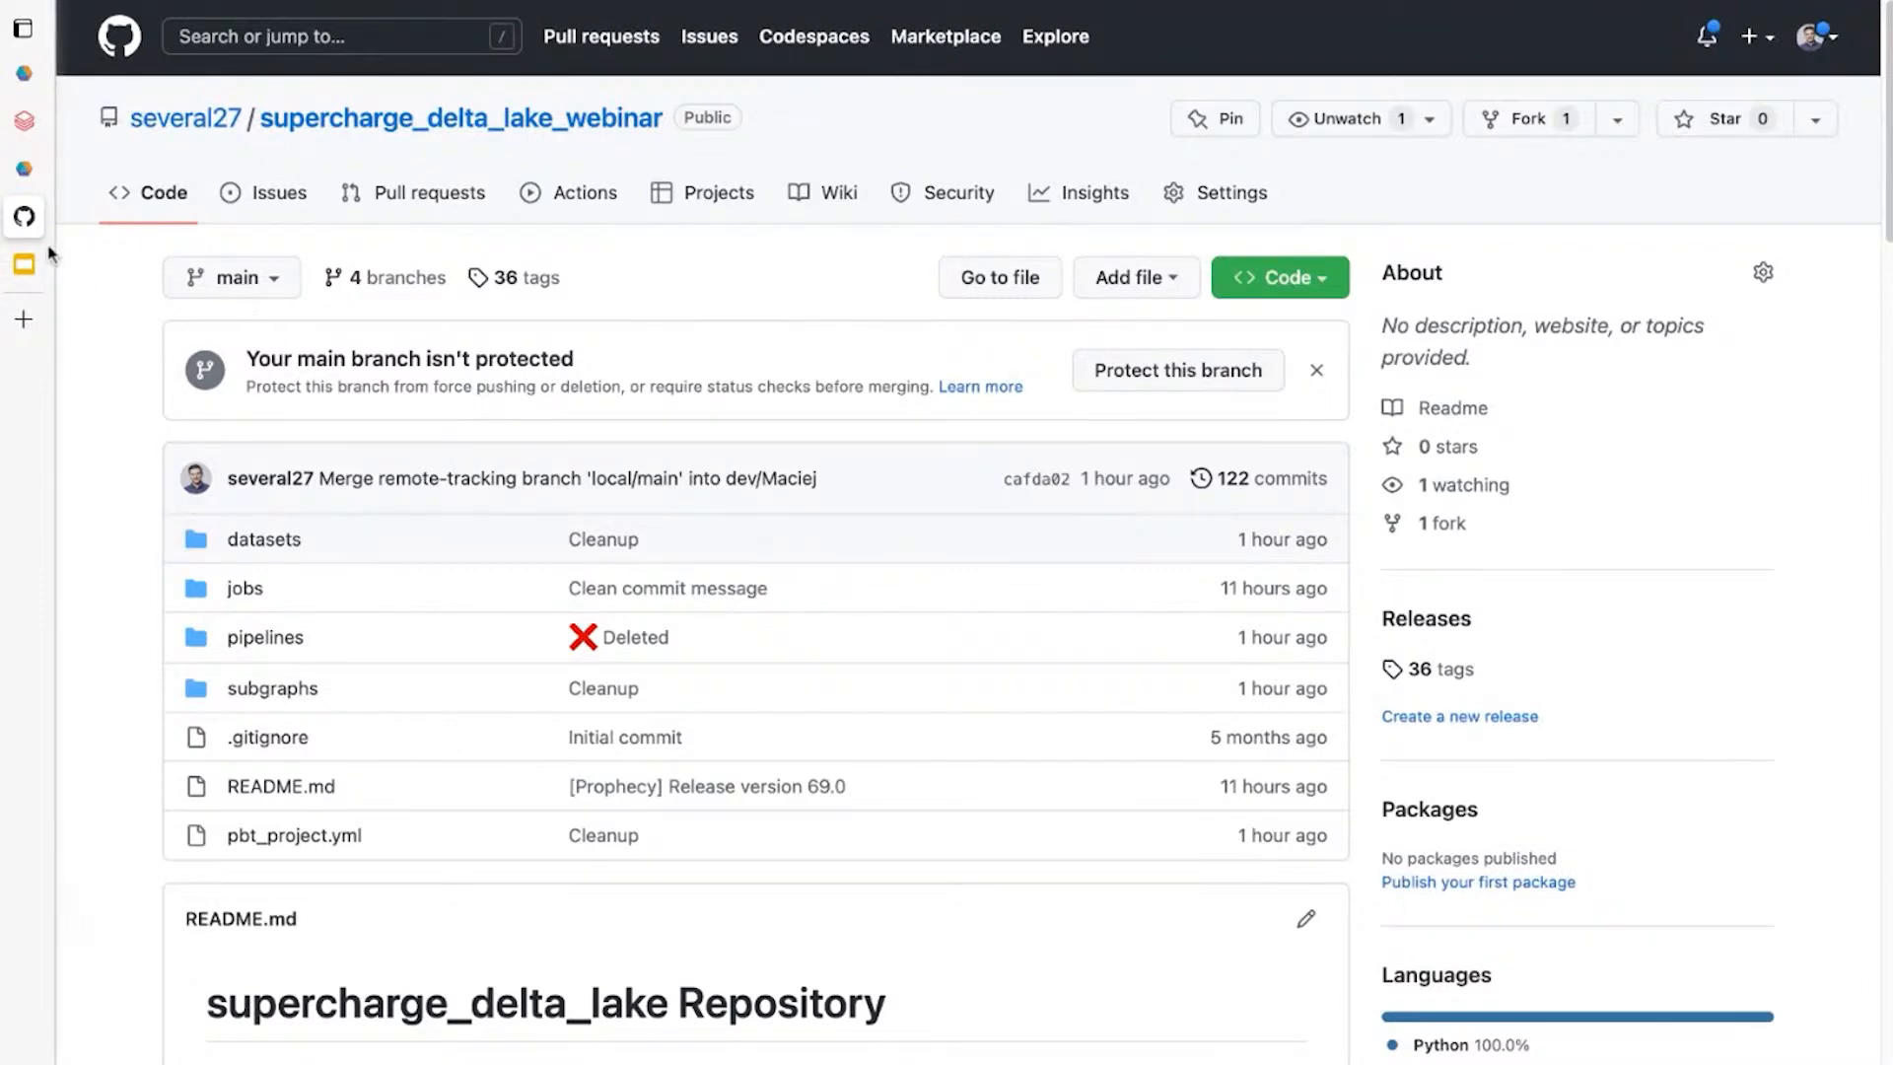
{"action": "left_click", "coordinate": [91, 167]}
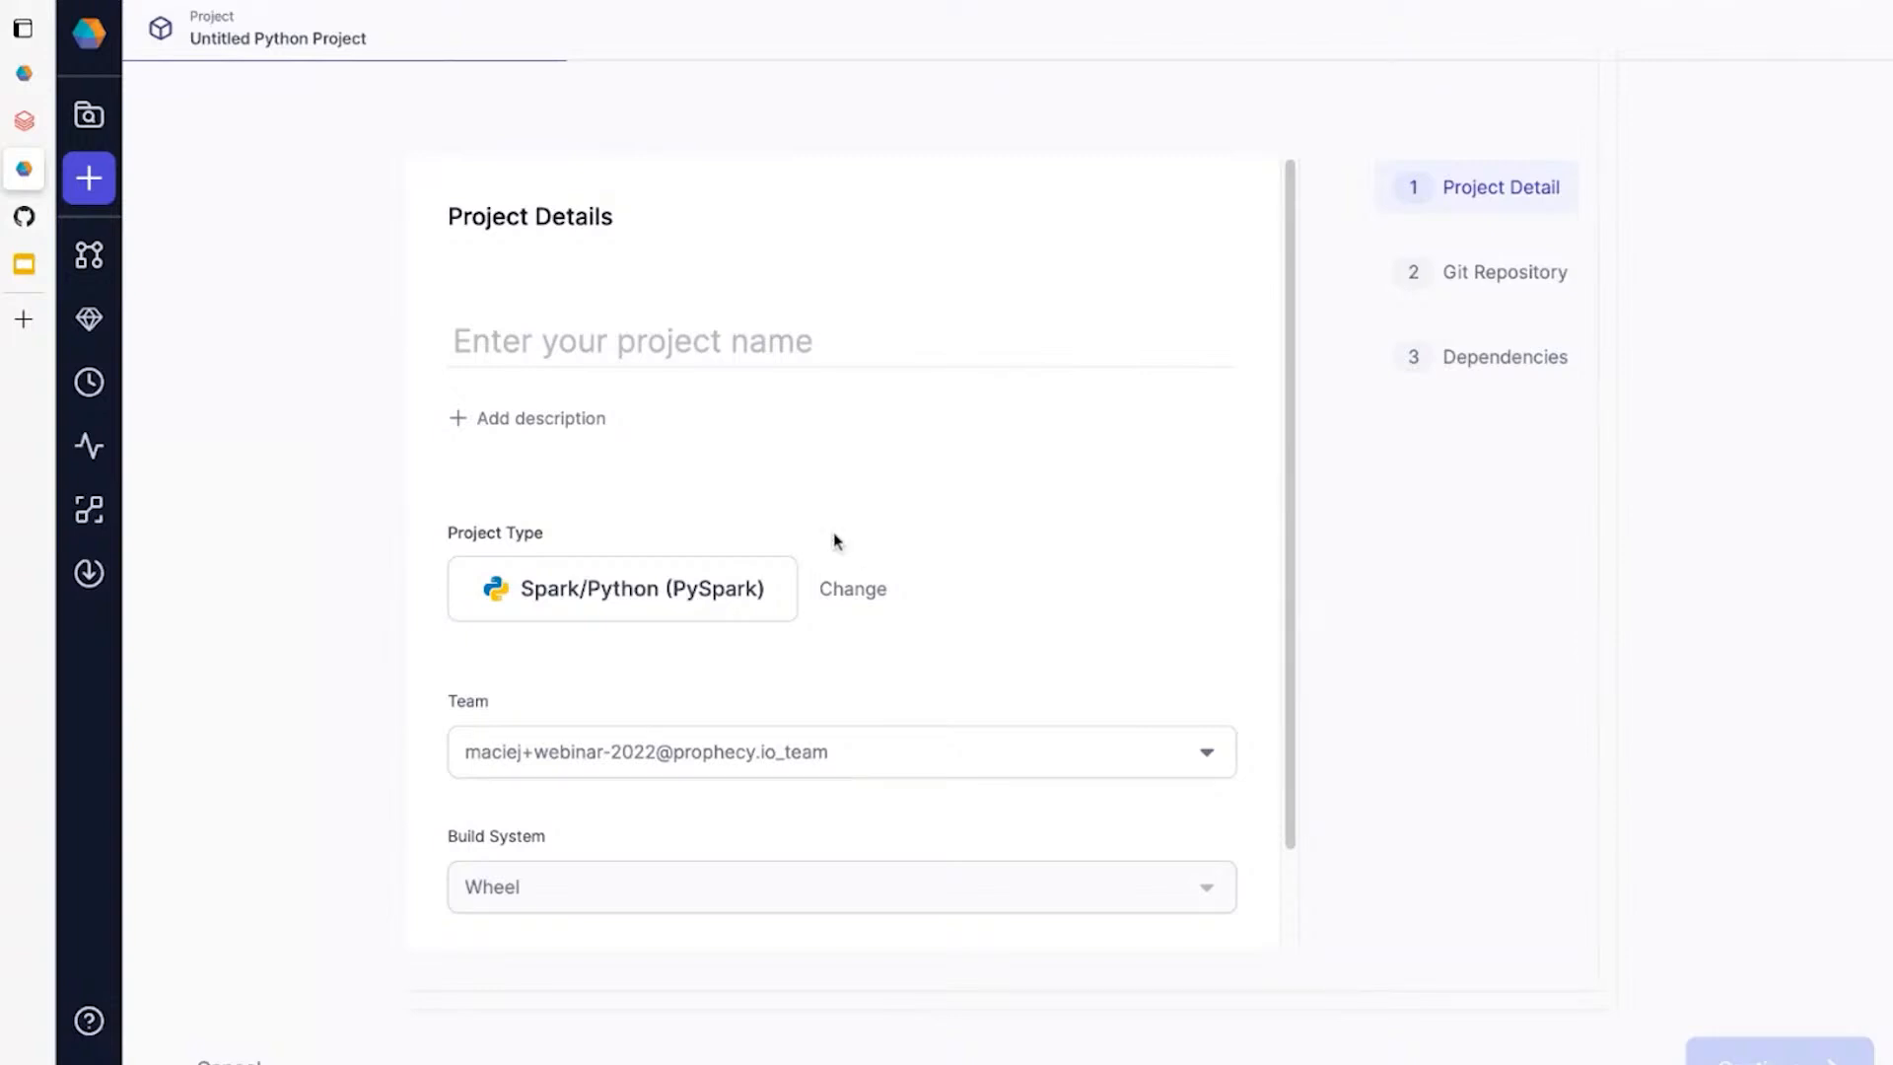
Name the new project demo_day.
{"action": "left_click", "coordinate": [754, 340]}
{"action": "type", "text": "defm"}
{"action": "key", "text": "BackSpace"}
{"action": "key", "text": "BackSpace"}
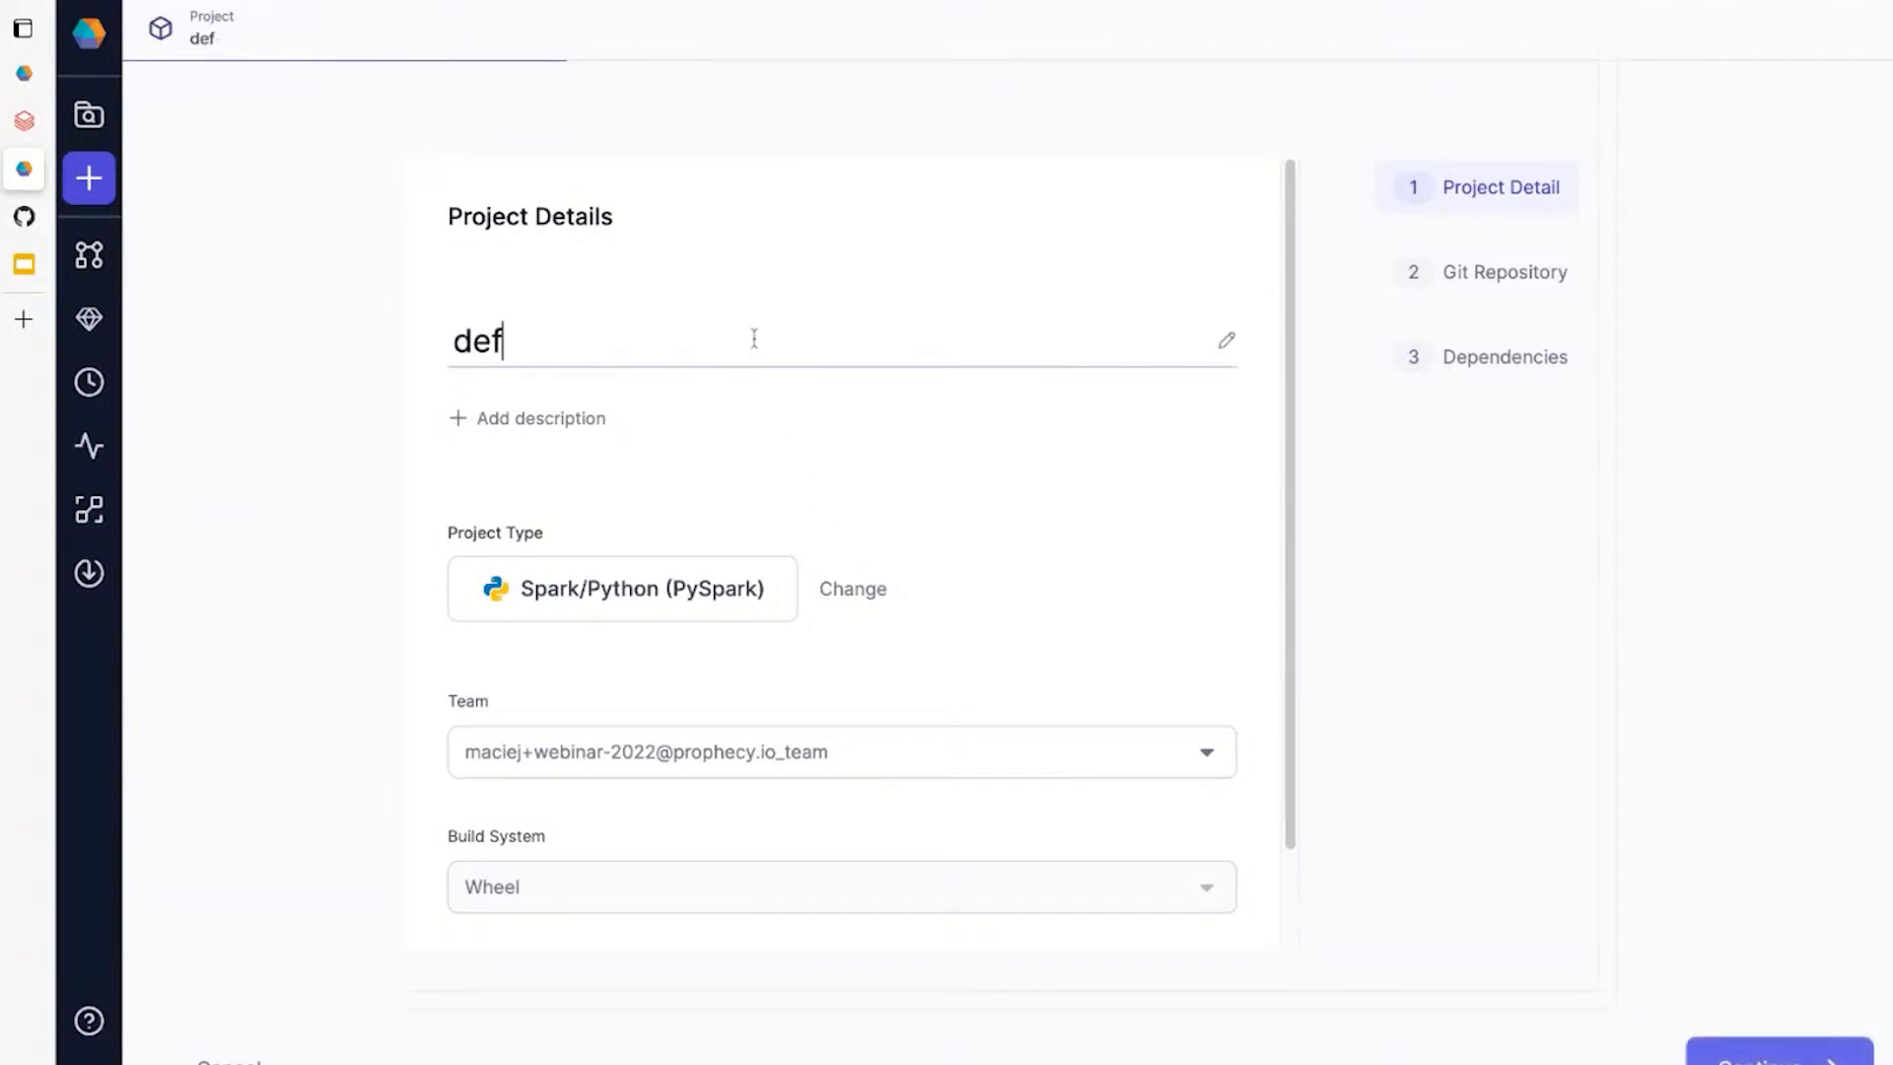
{"action": "type", "text": "mo_day"}
Keep Spark/Python (PySpark) as the project type, assign the project to the prophecy_webinar team, and continue to the Git setup.
{"action": "left_click", "coordinate": [853, 589]}
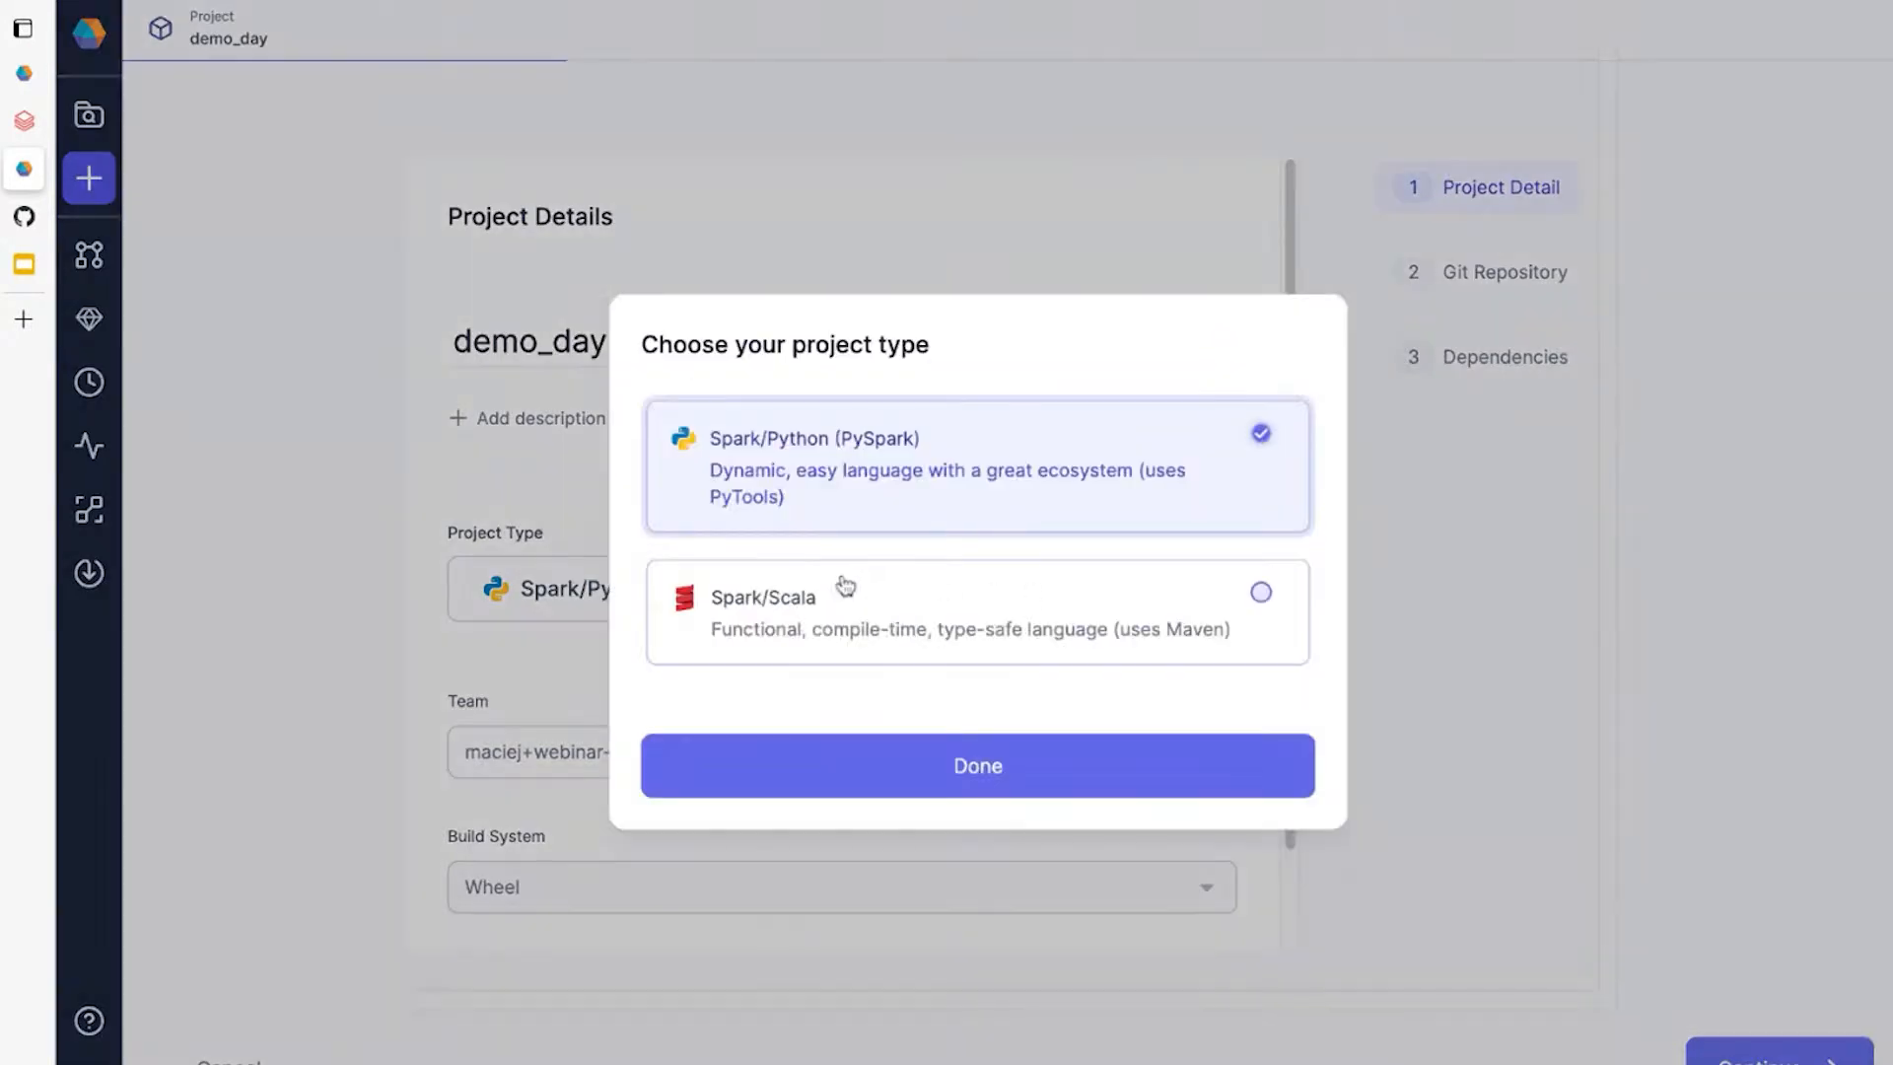
{"action": "left_click", "coordinate": [976, 769]}
{"action": "left_click", "coordinate": [976, 760]}
{"action": "left_click", "coordinate": [784, 877]}
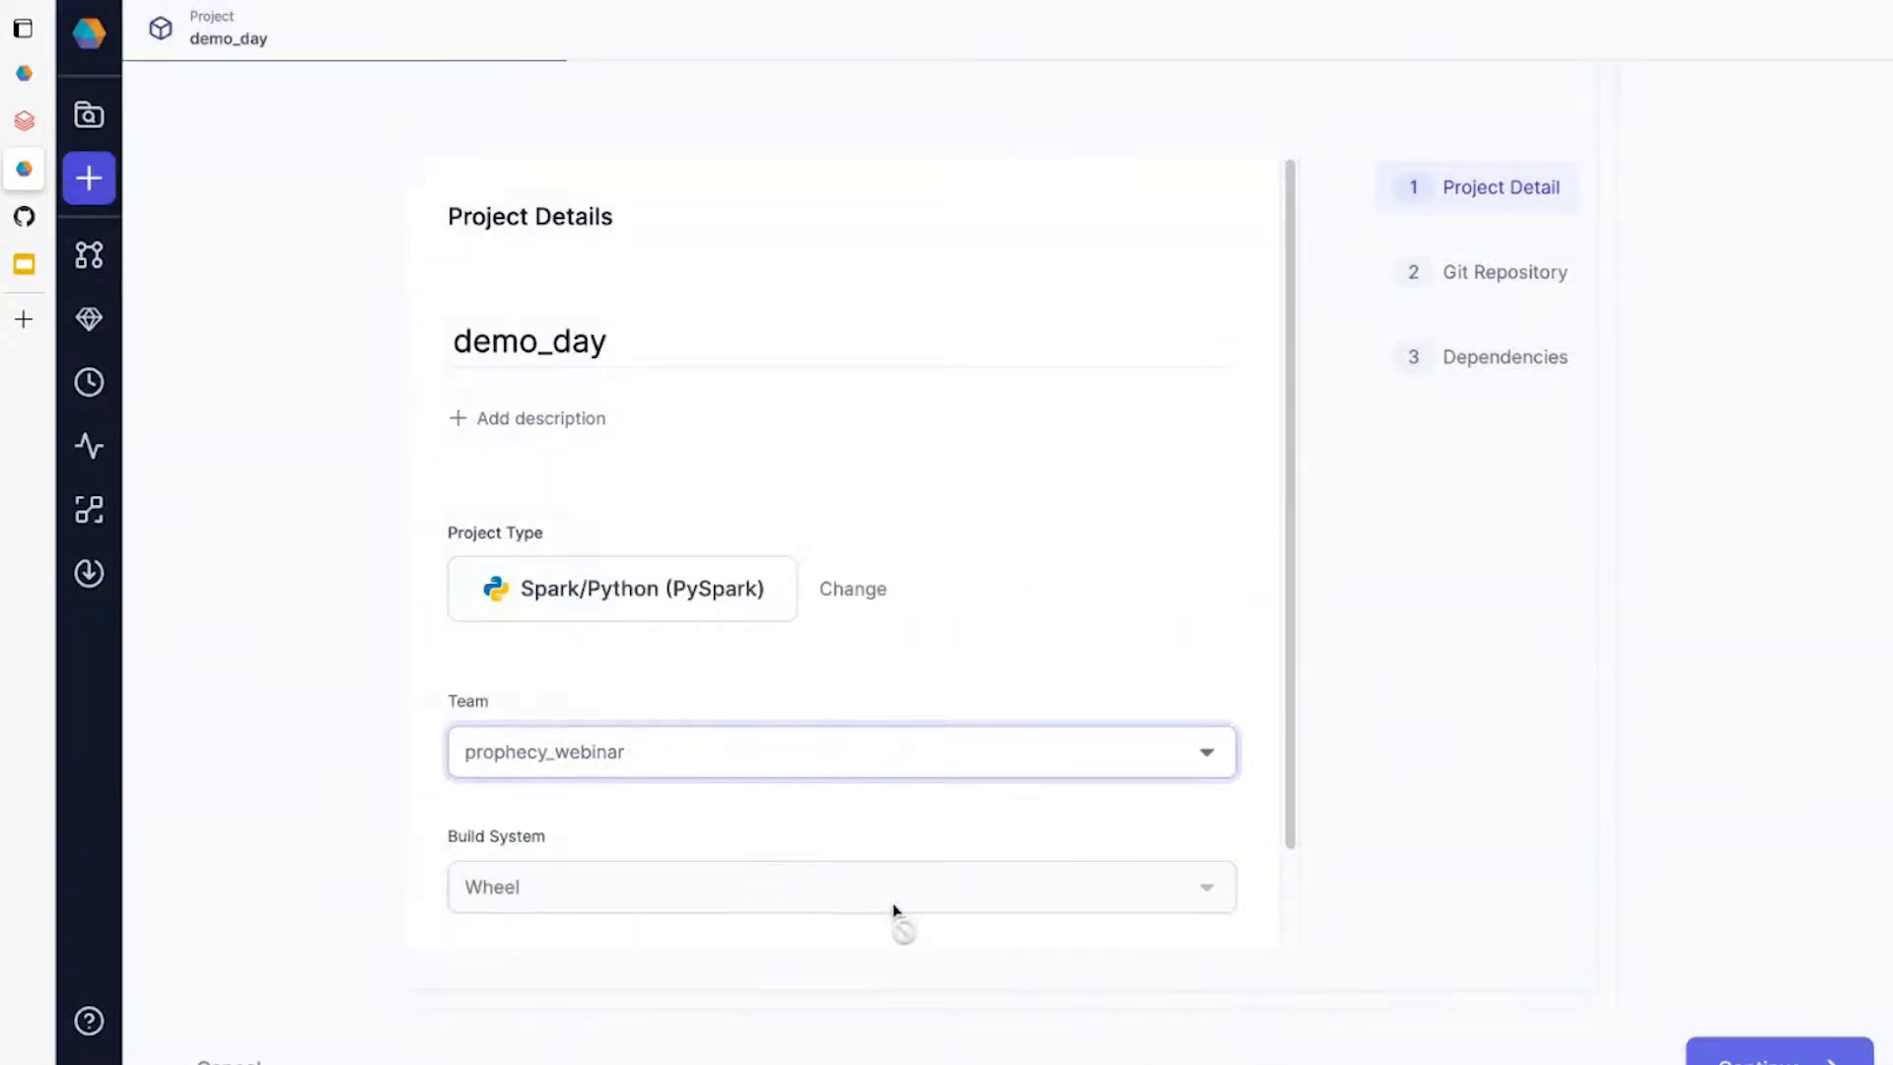
{"action": "left_click", "coordinate": [1765, 1053]}
Connect the project to My Github Account with the supercharge_delta_lake_webinar repository and finish creating it.
{"action": "left_click", "coordinate": [661, 574]}
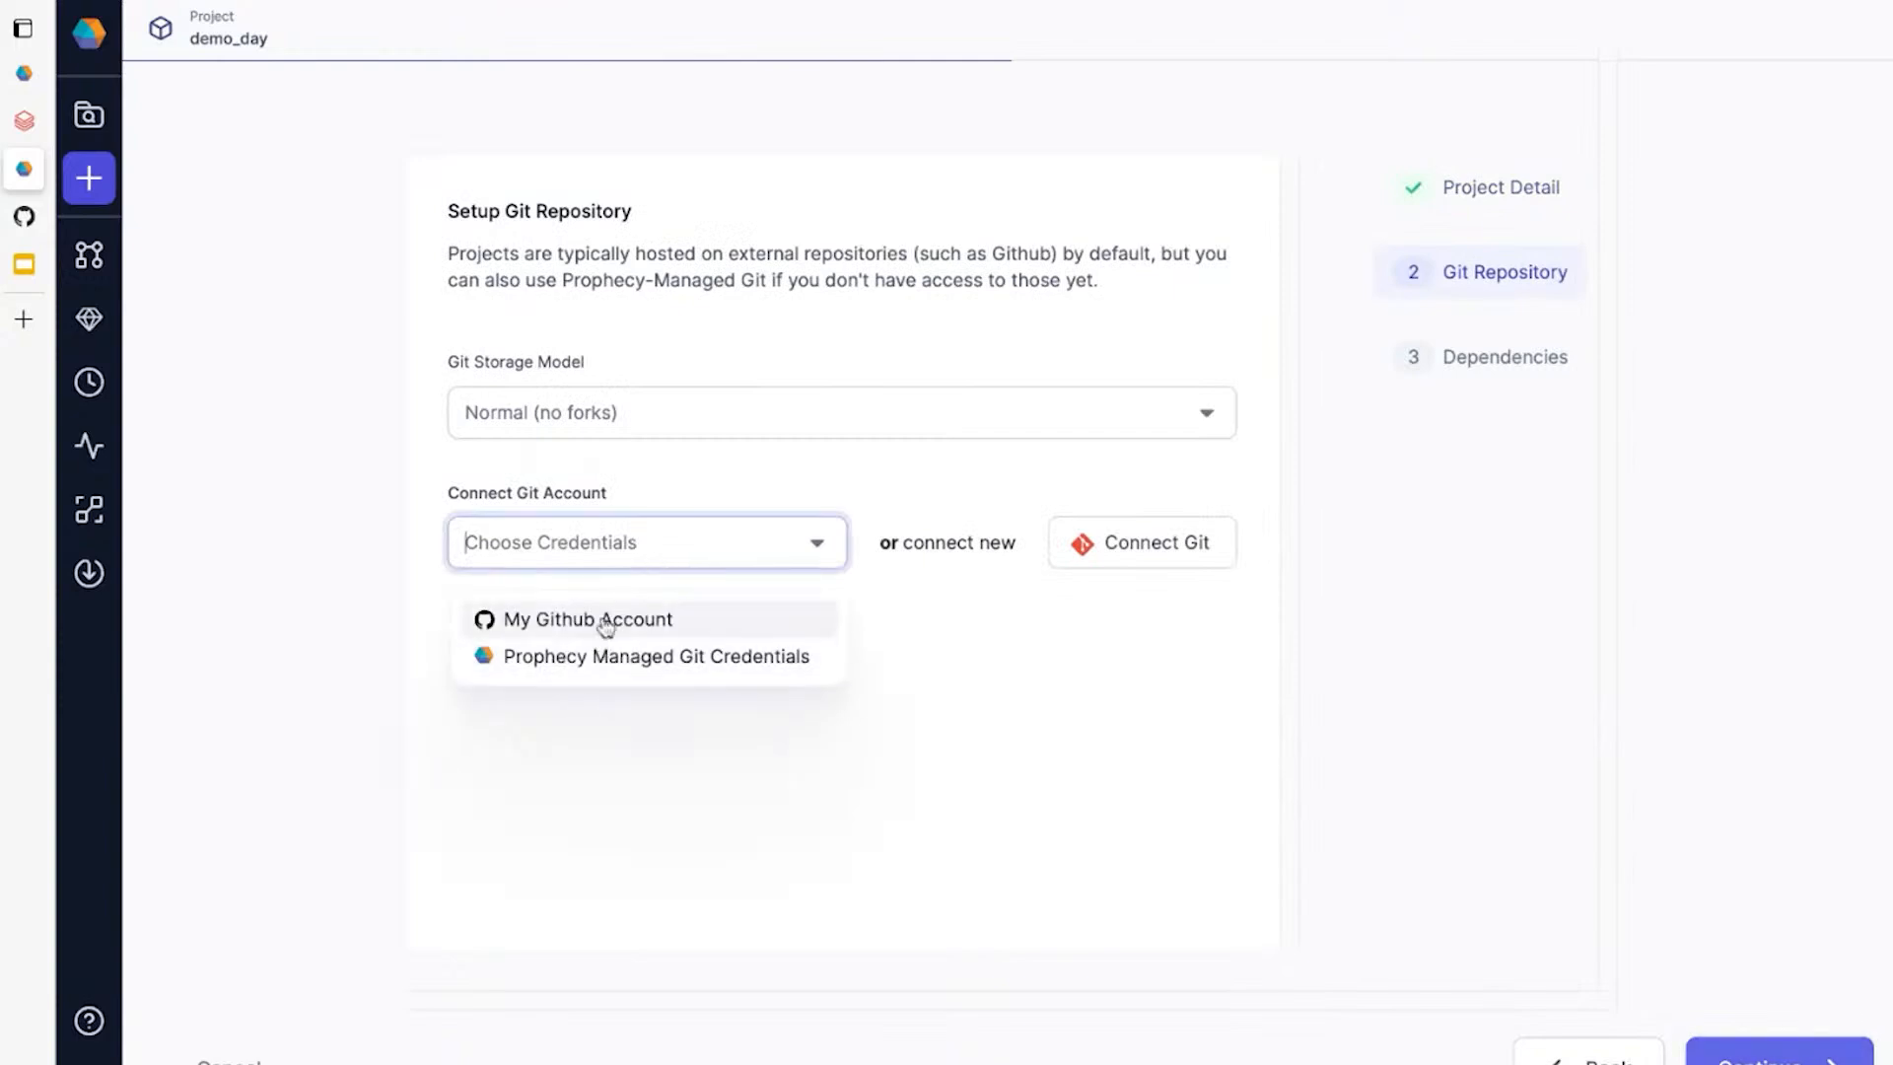
{"action": "left_click", "coordinate": [604, 619]}
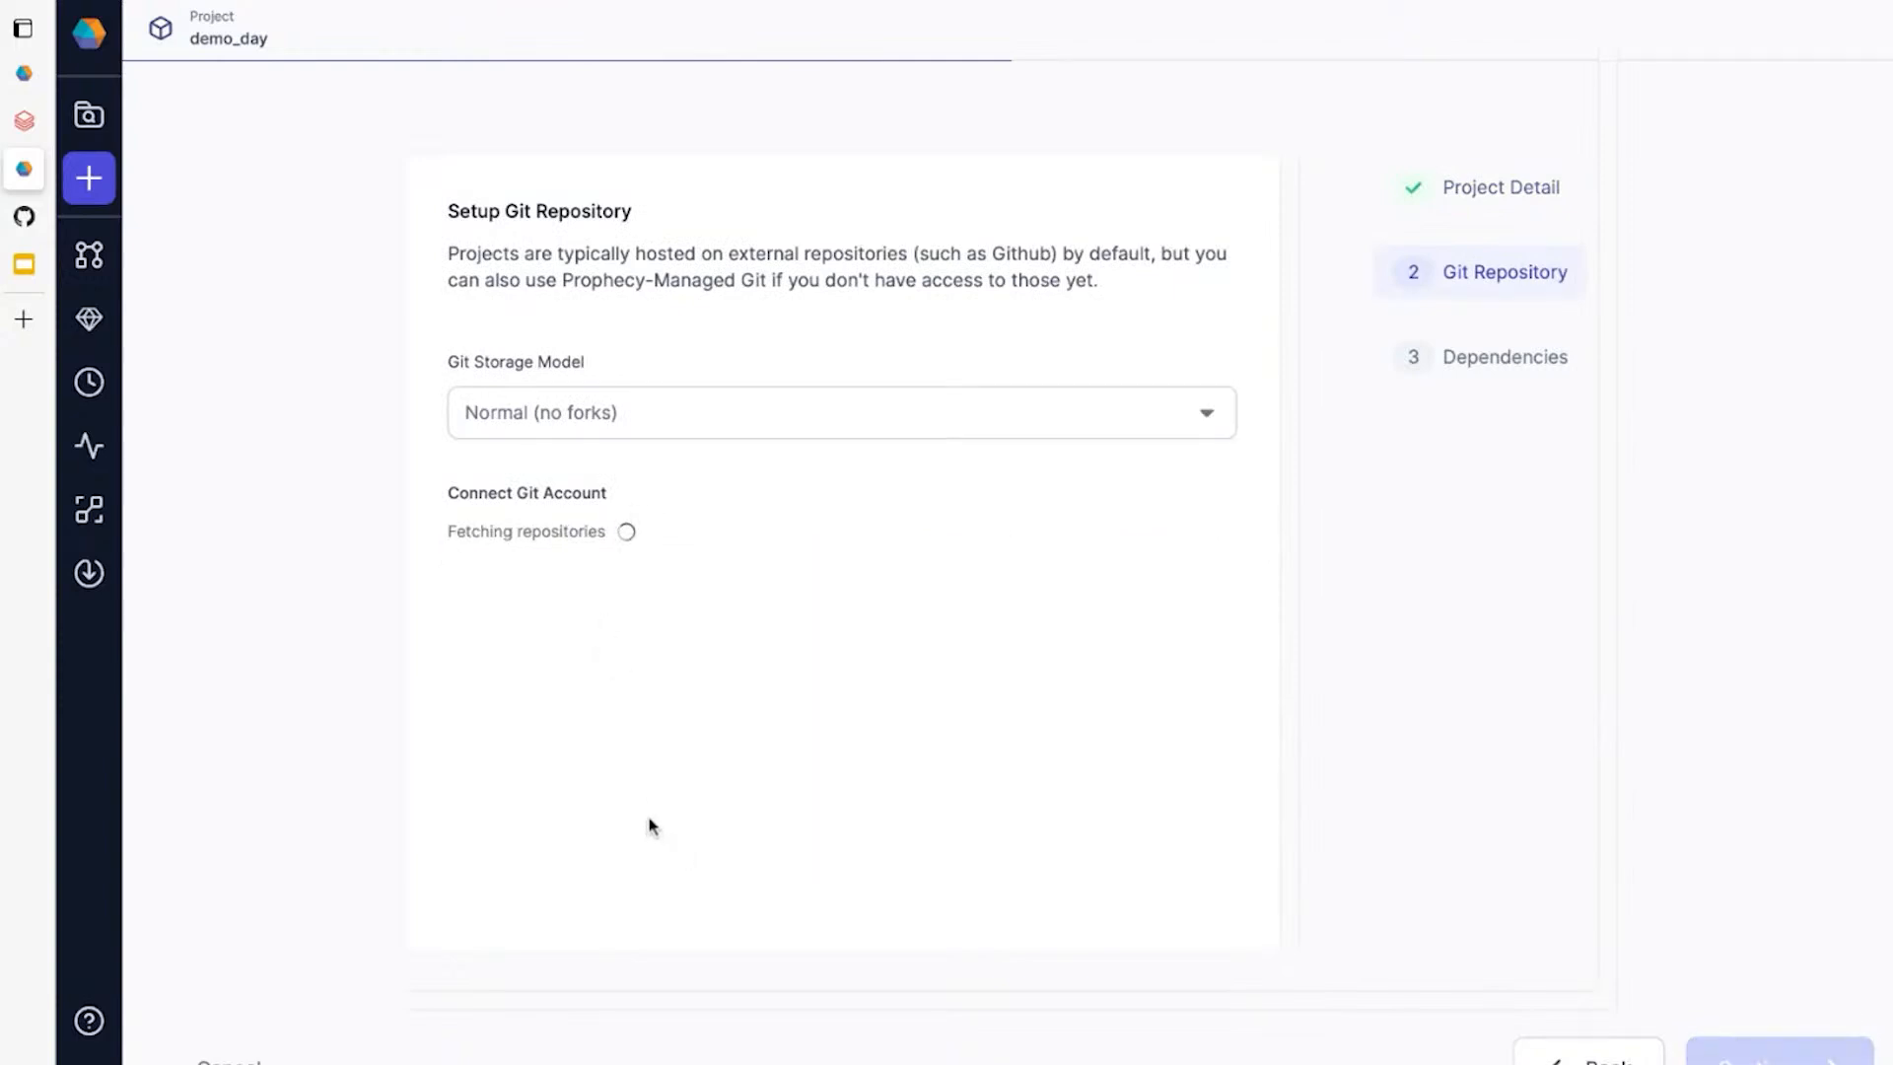
{"action": "left_click", "coordinate": [629, 670]}
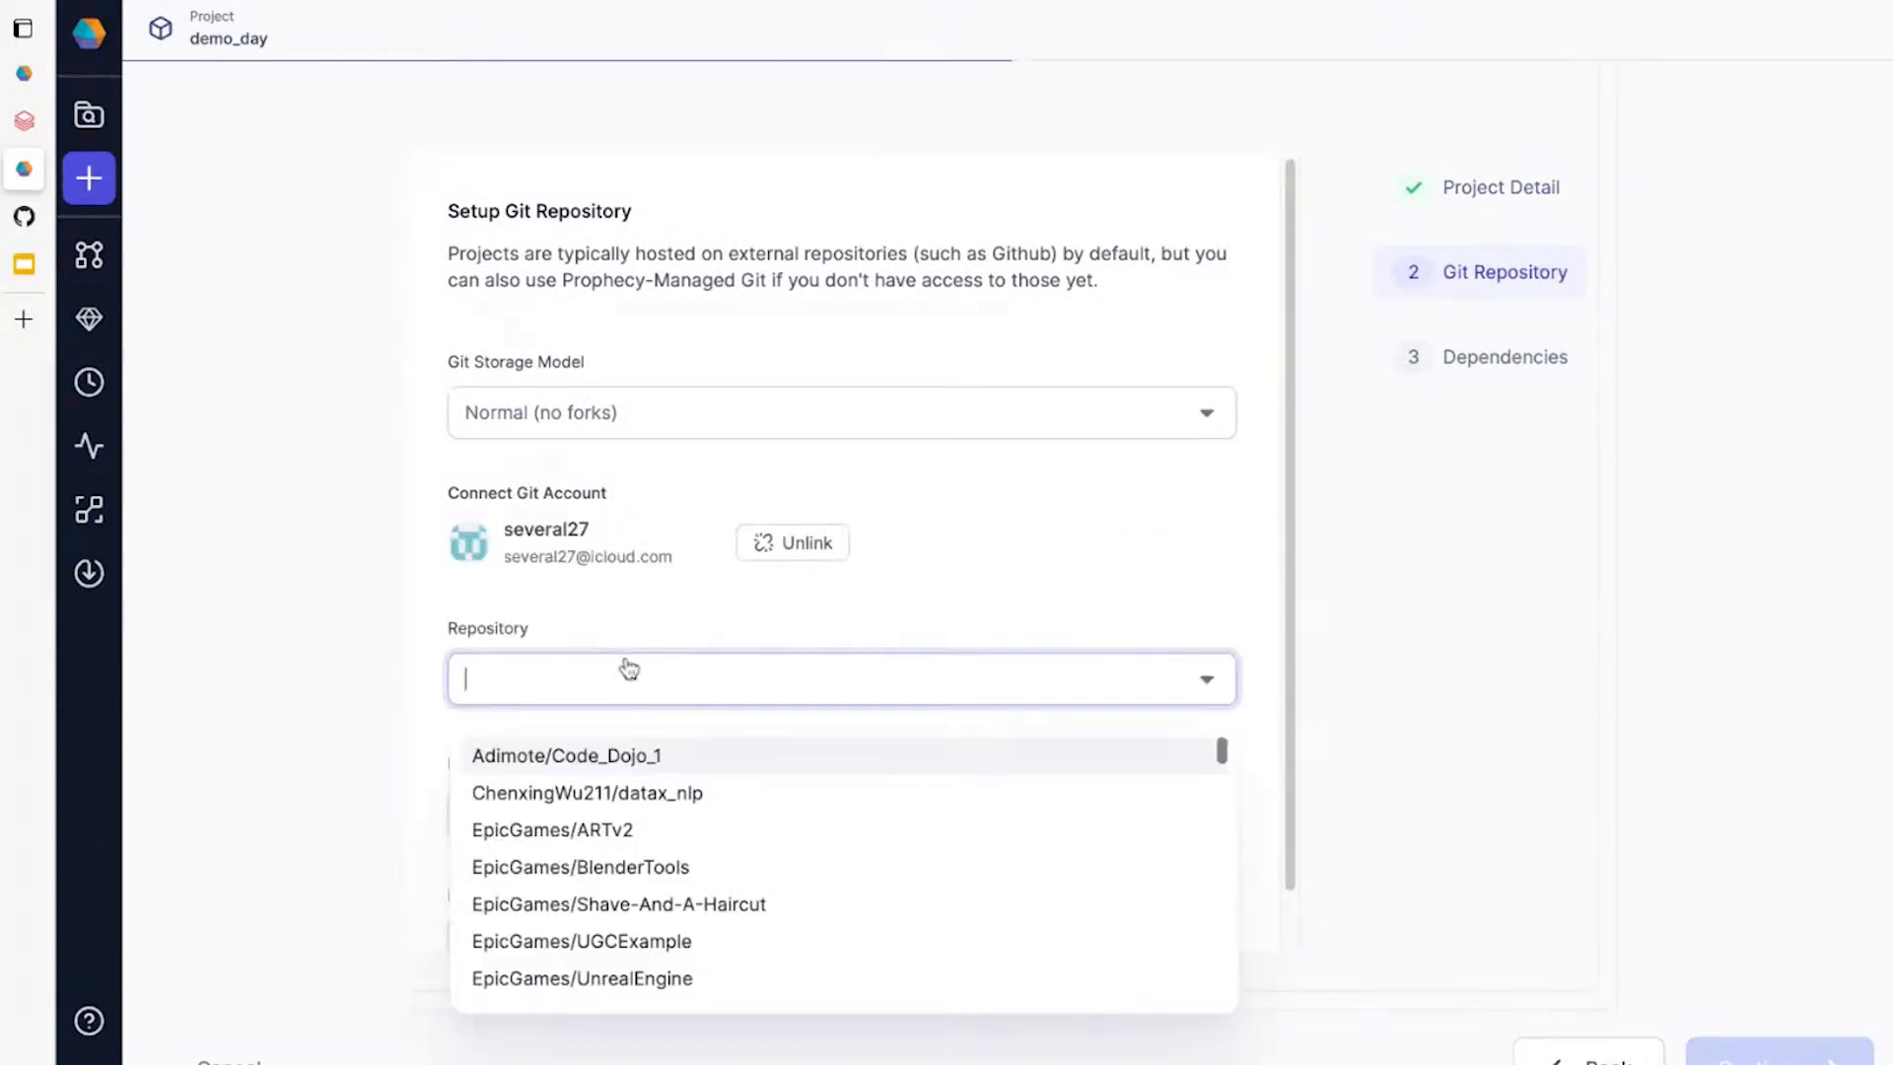
{"action": "type", "text": "web"}
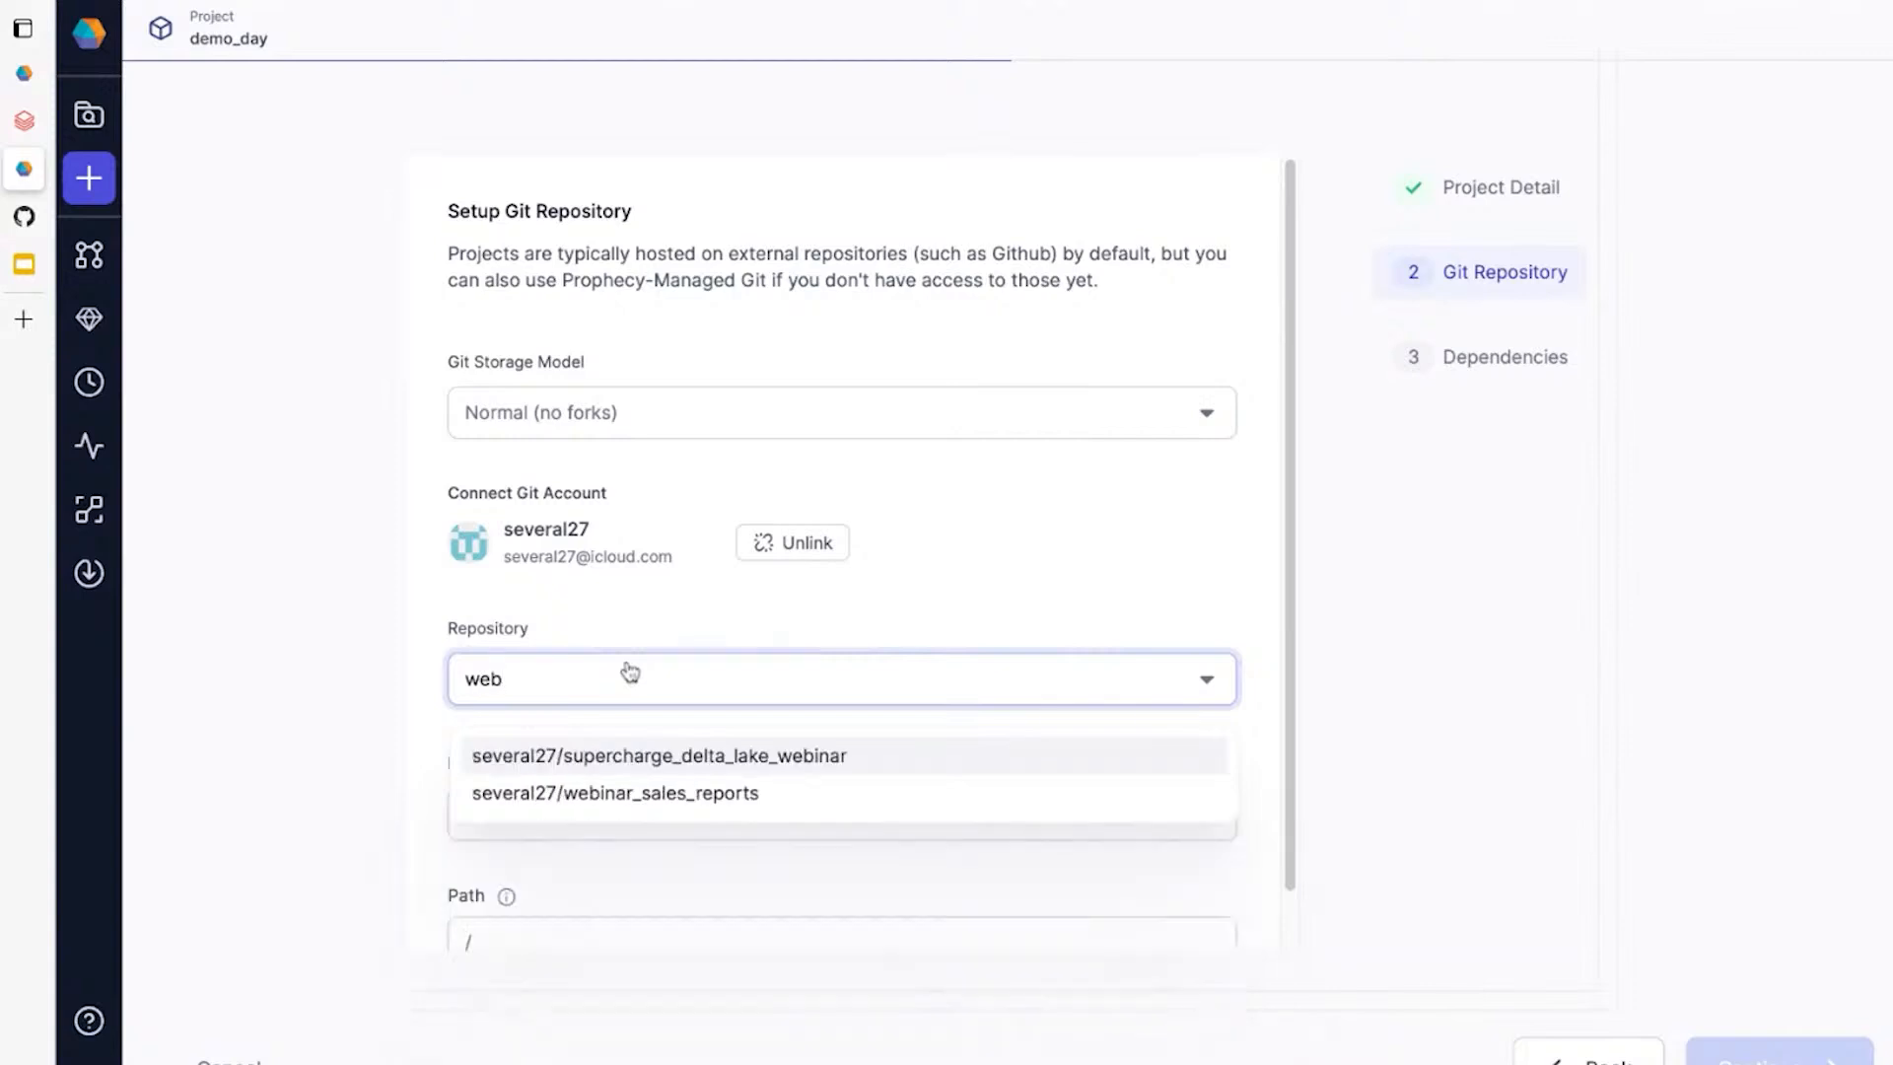
{"action": "left_click", "coordinate": [680, 757]}
{"action": "left_click", "coordinate": [1715, 1049]}
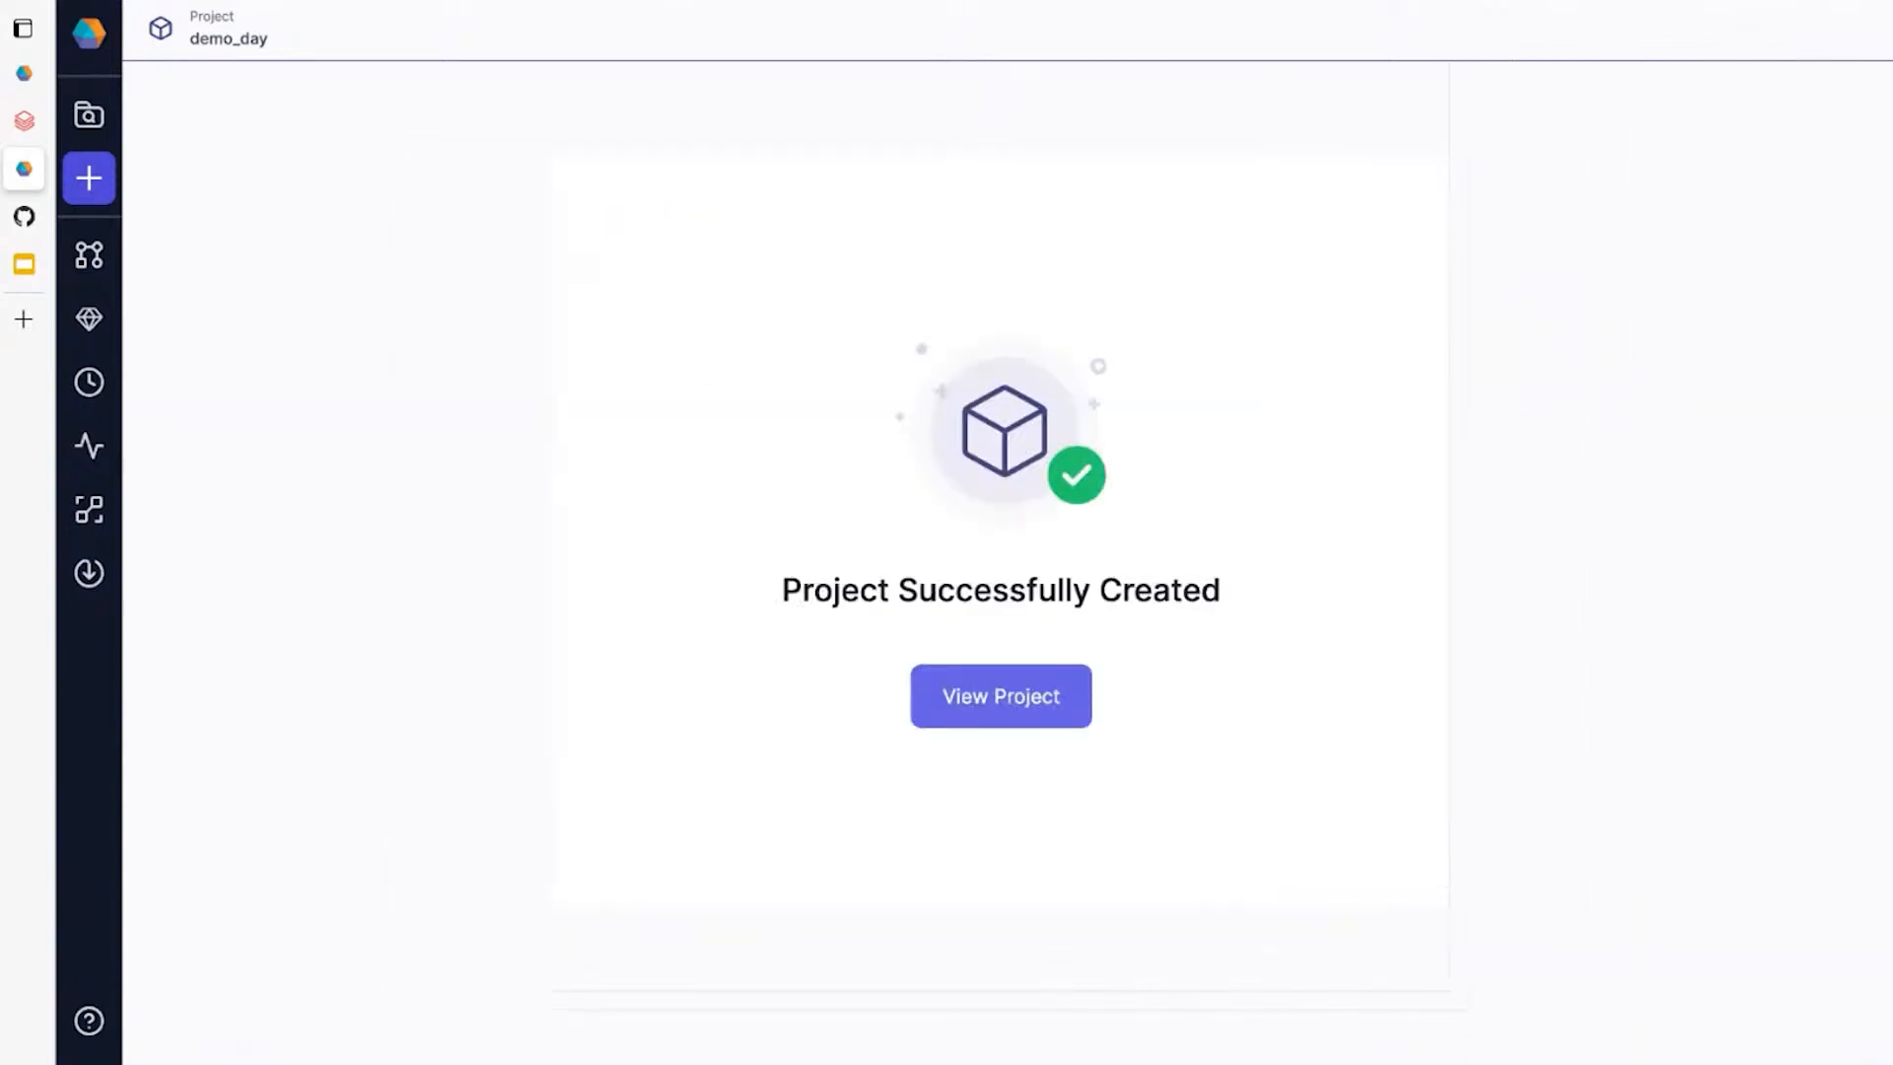
Open the demo_day project and review its related pipelines, jobs and datasets.
{"action": "left_click", "coordinate": [991, 712]}
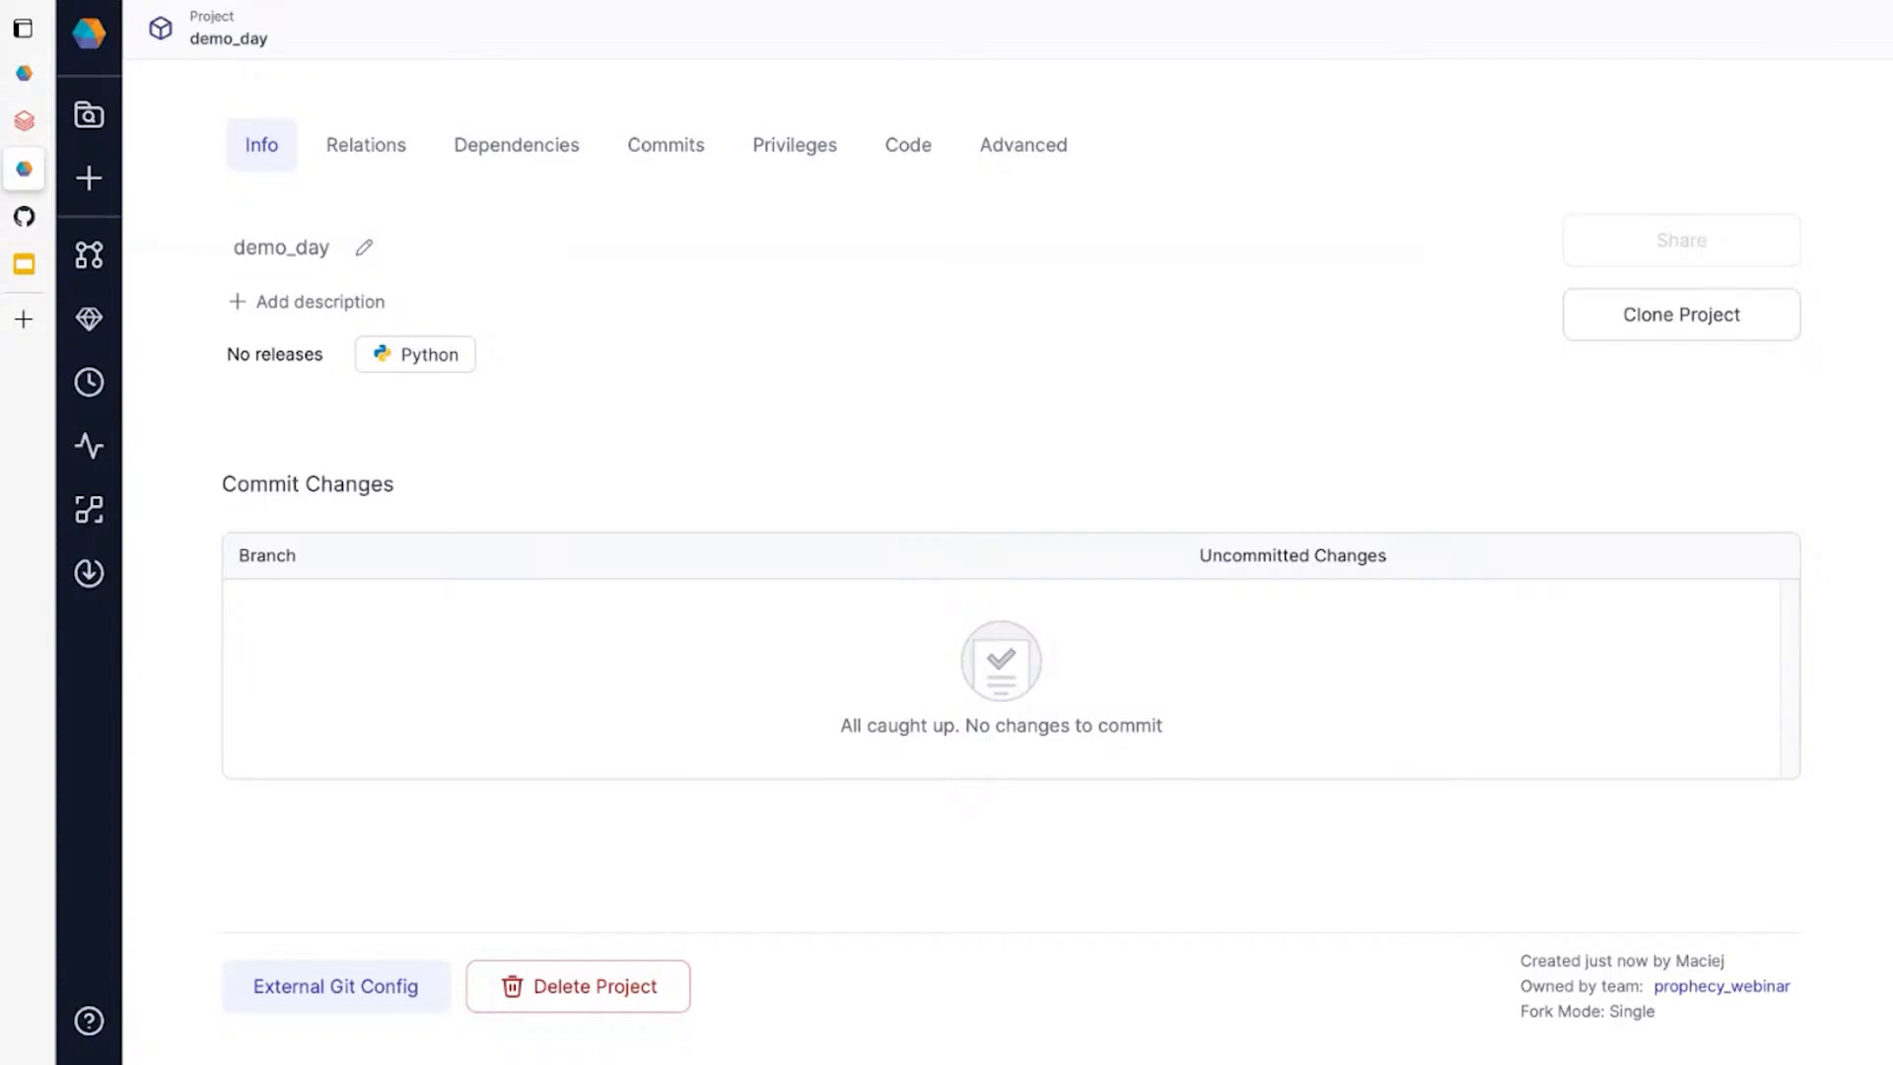
{"action": "left_click", "coordinate": [390, 145]}
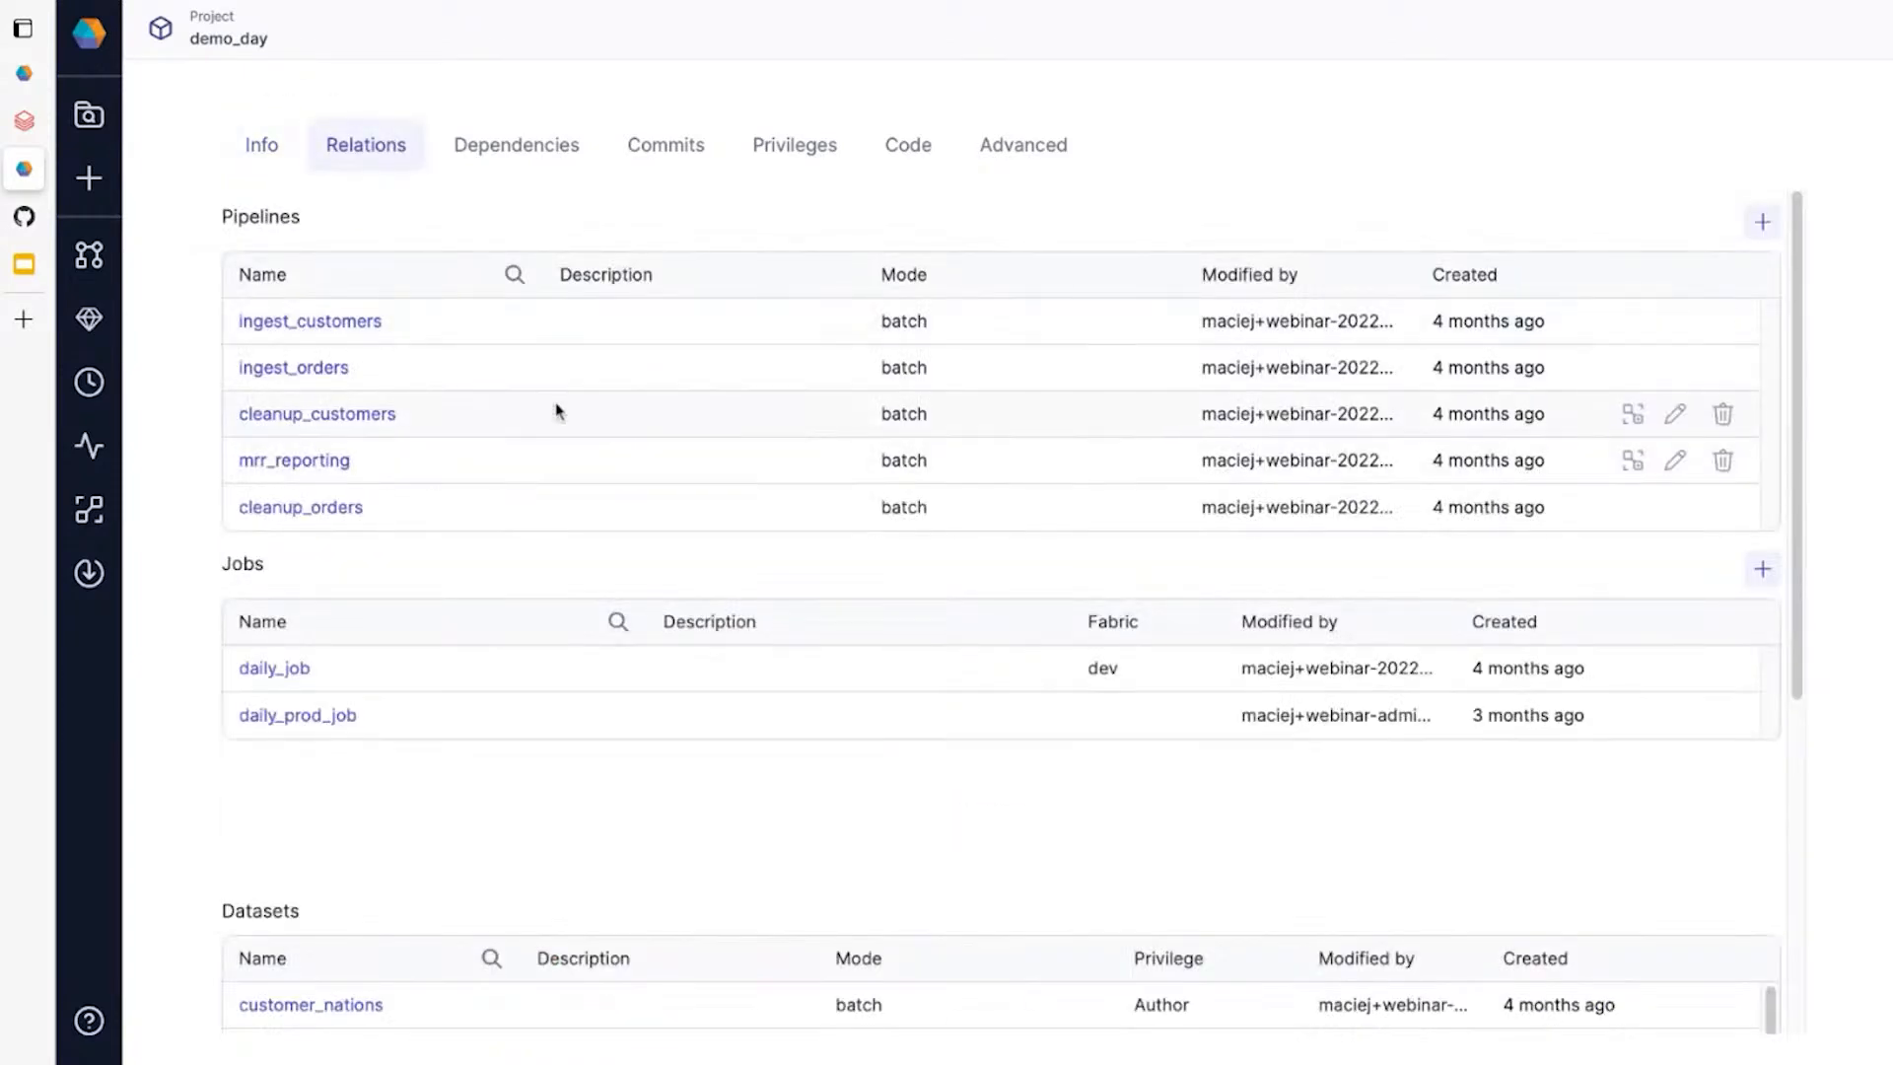
{"action": "scroll", "coordinate": [465, 434], "scroll_direction": "down", "scroll_amount": 1}
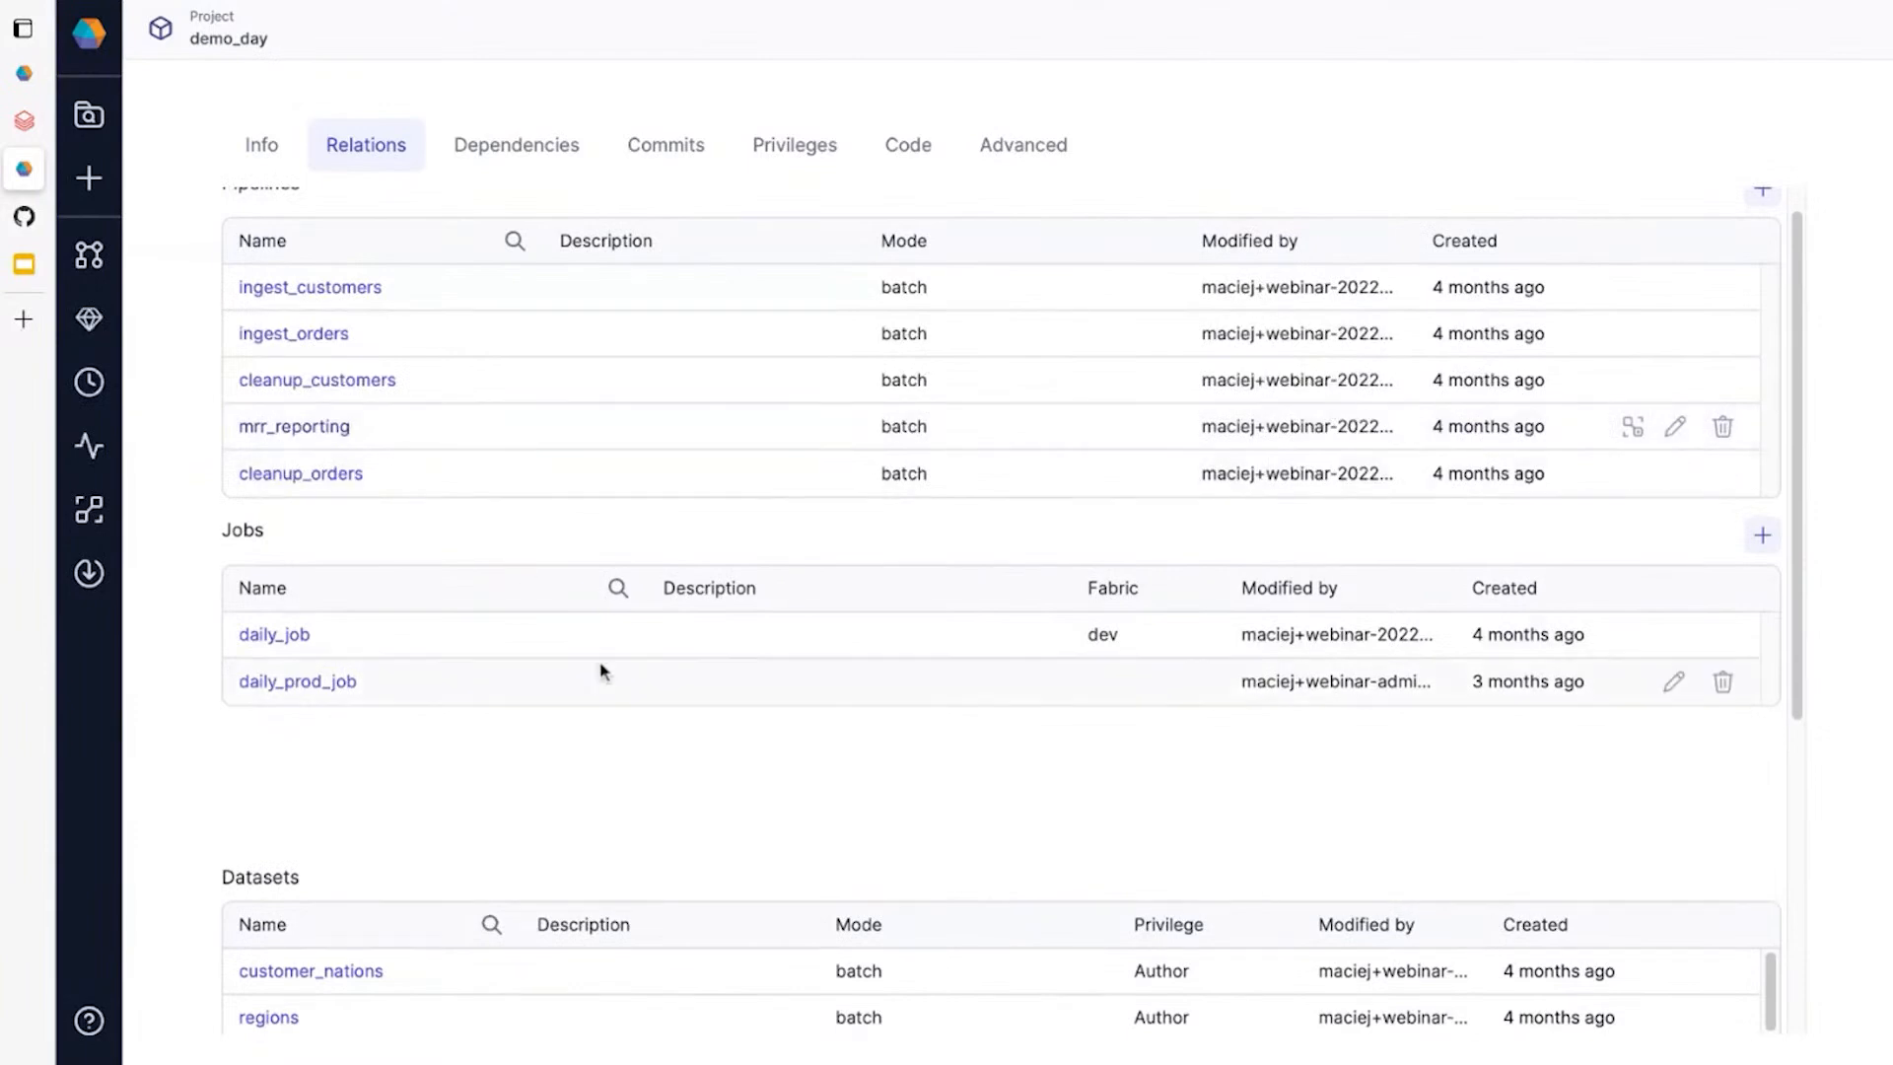
{"action": "scroll", "coordinate": [1025, 599], "scroll_direction": "down", "scroll_amount": 5}
{"action": "scroll", "coordinate": [697, 642], "scroll_direction": "up", "scroll_amount": 5}
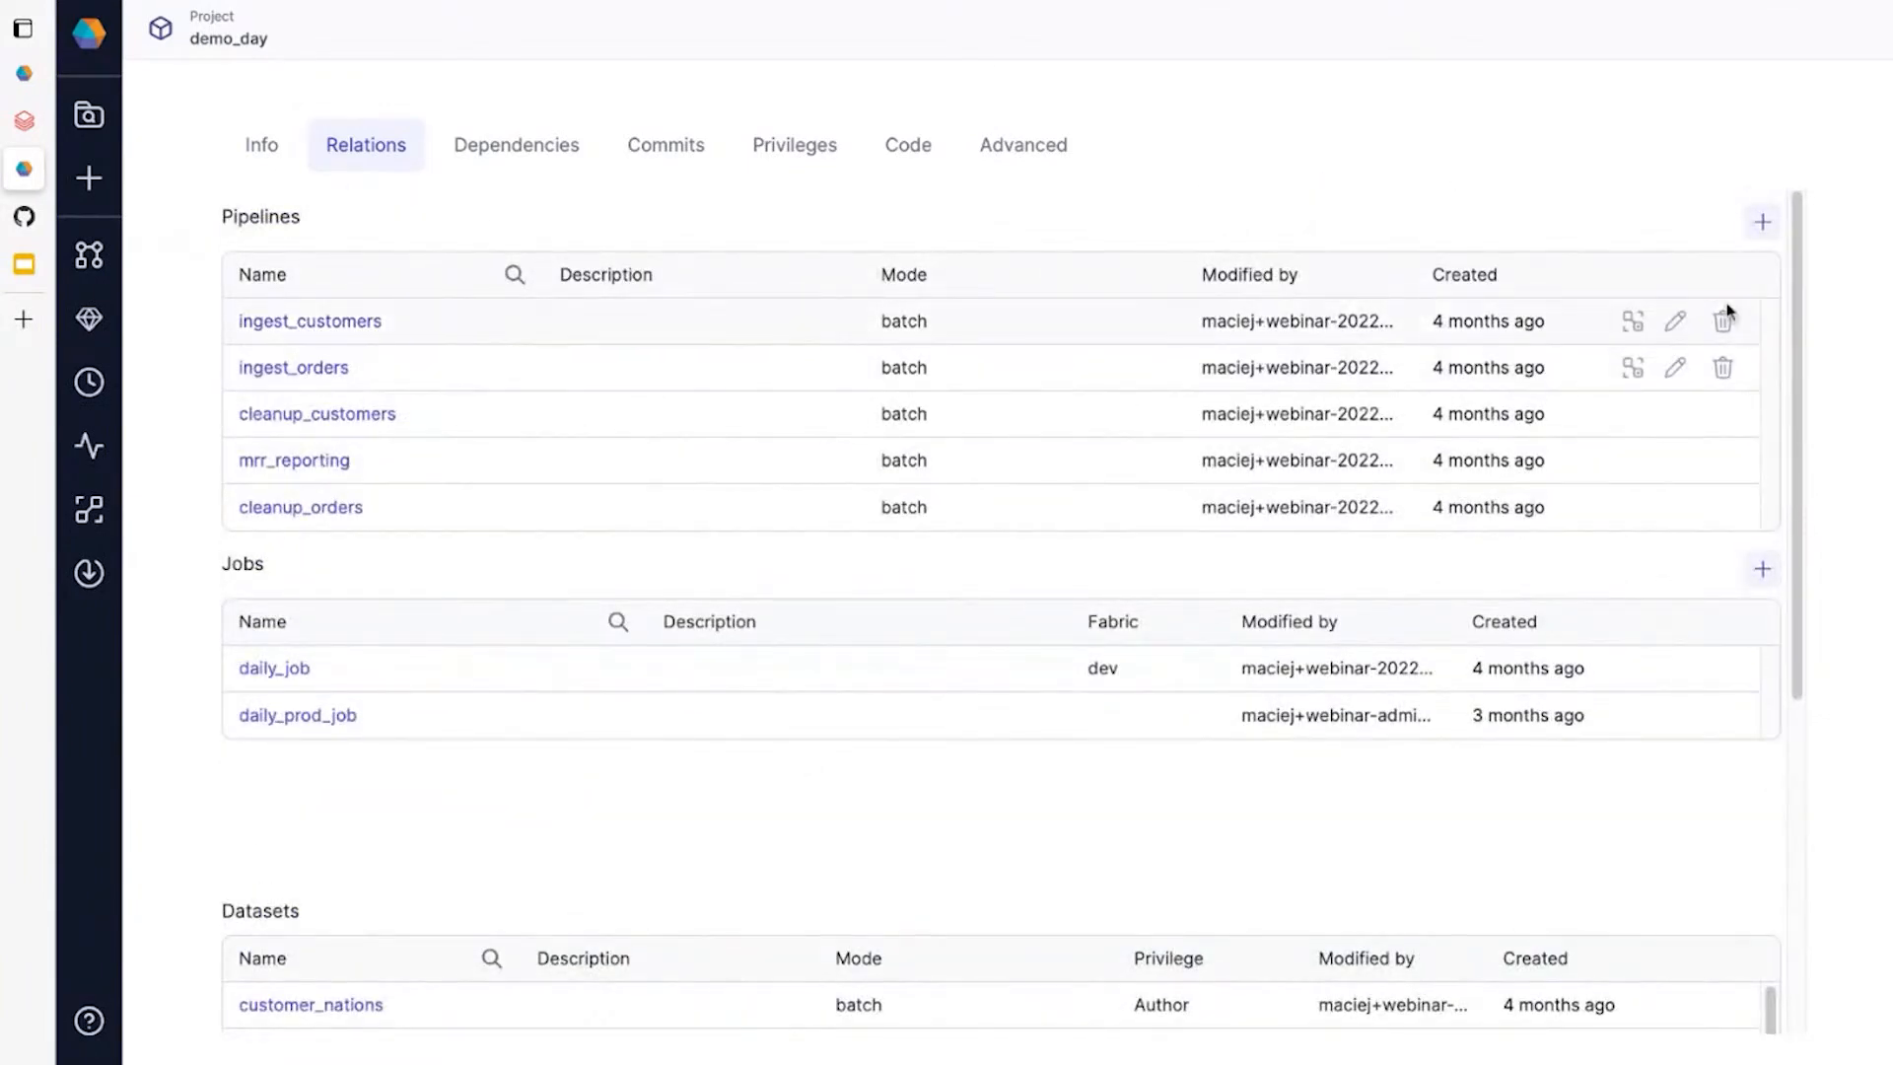
Create a new batch pipeline named demo_day in the demo_day project.
{"action": "left_click", "coordinate": [1762, 222]}
{"action": "left_click", "coordinate": [1189, 415]}
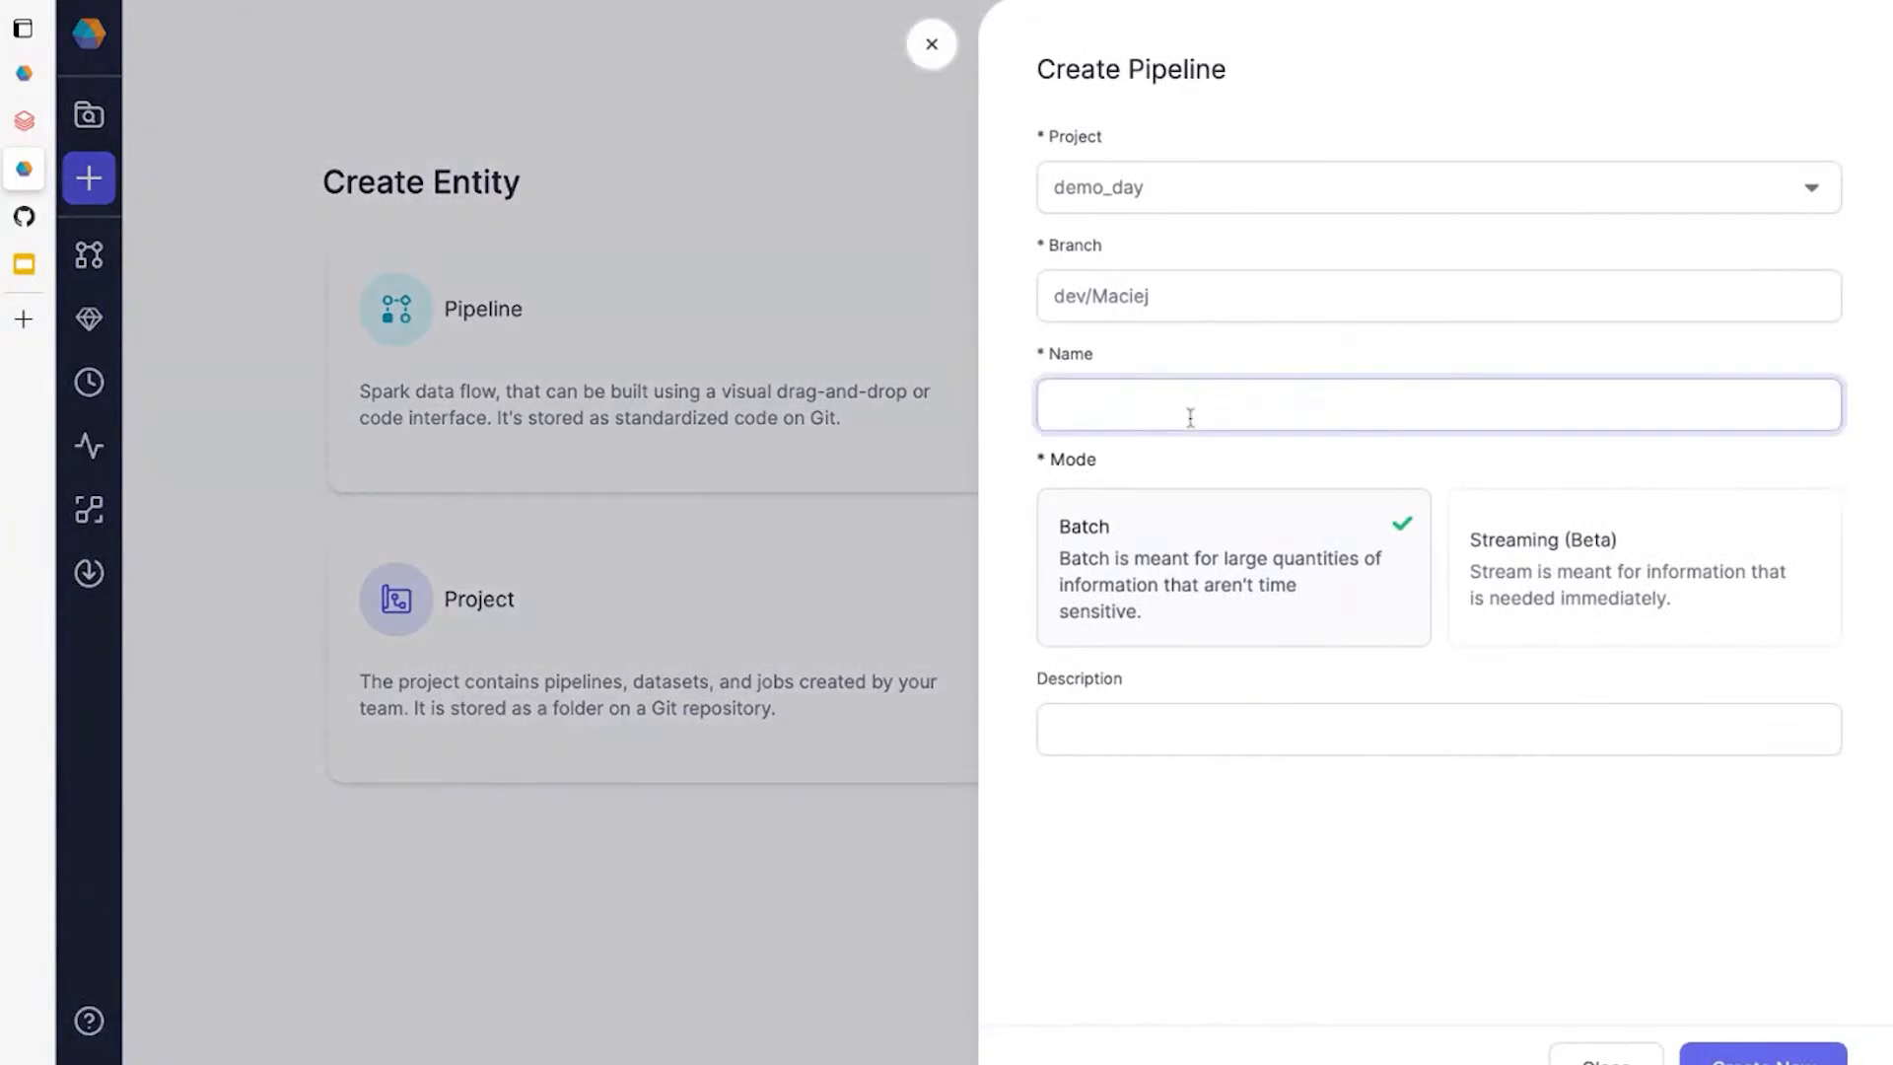
{"action": "type", "text": "demo_day"}
{"action": "left_click", "coordinate": [1764, 1054]}
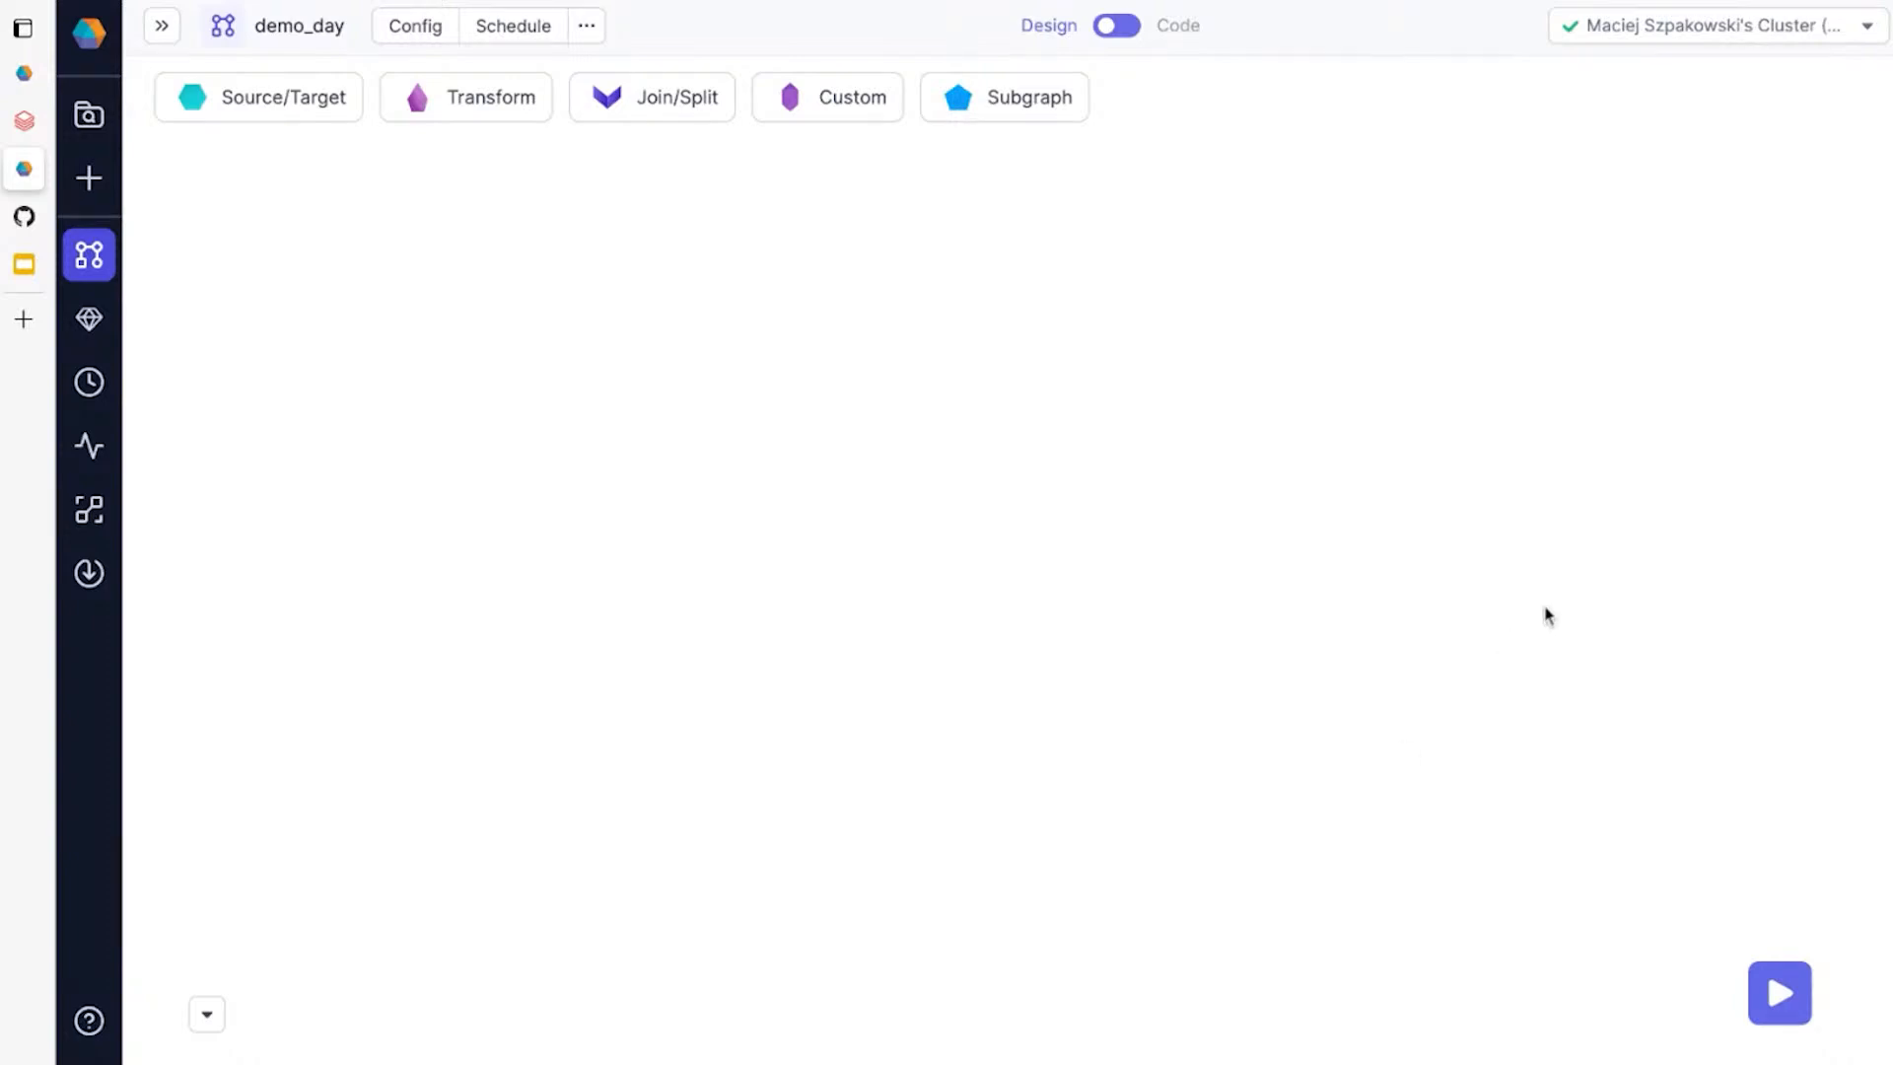
Disconnect the pipeline's current cluster and attach the large two-worker cluster from the dev fabric.
{"action": "left_click", "coordinate": [1622, 32]}
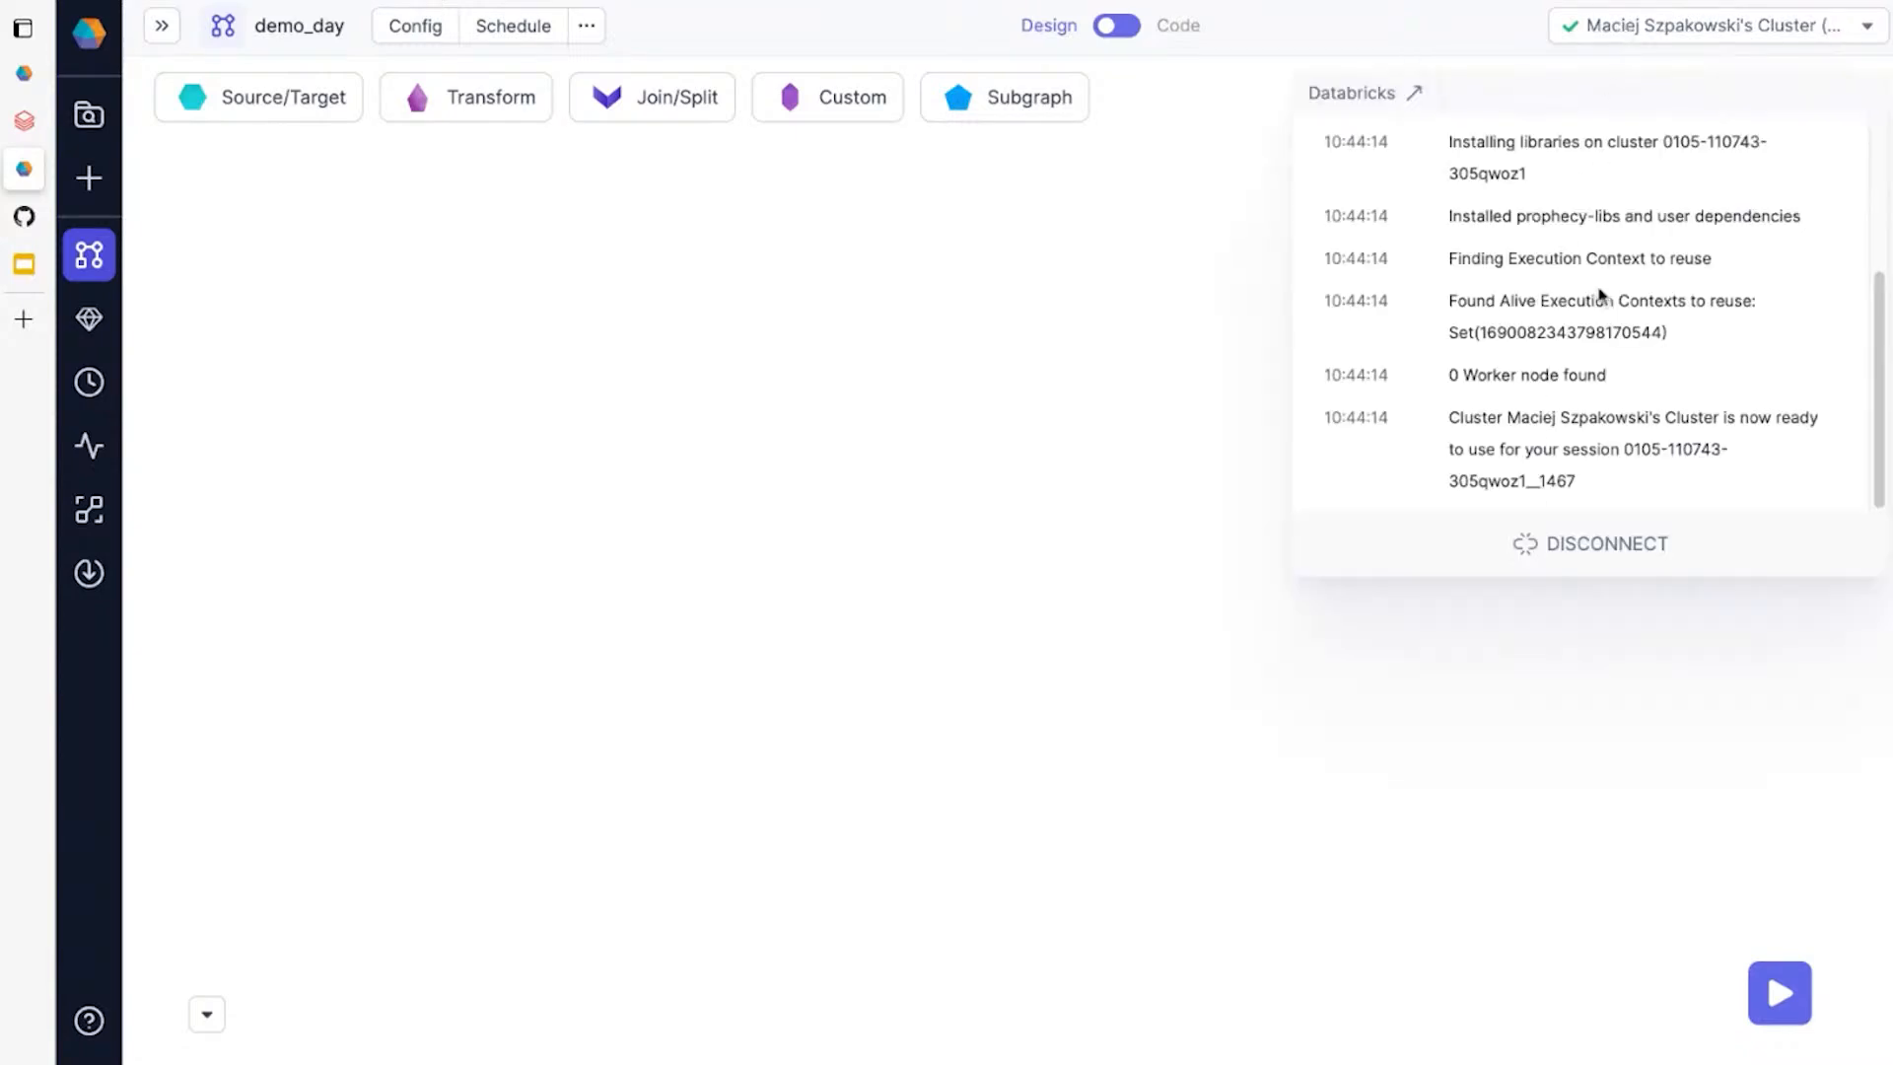
{"action": "left_click", "coordinate": [1598, 541]}
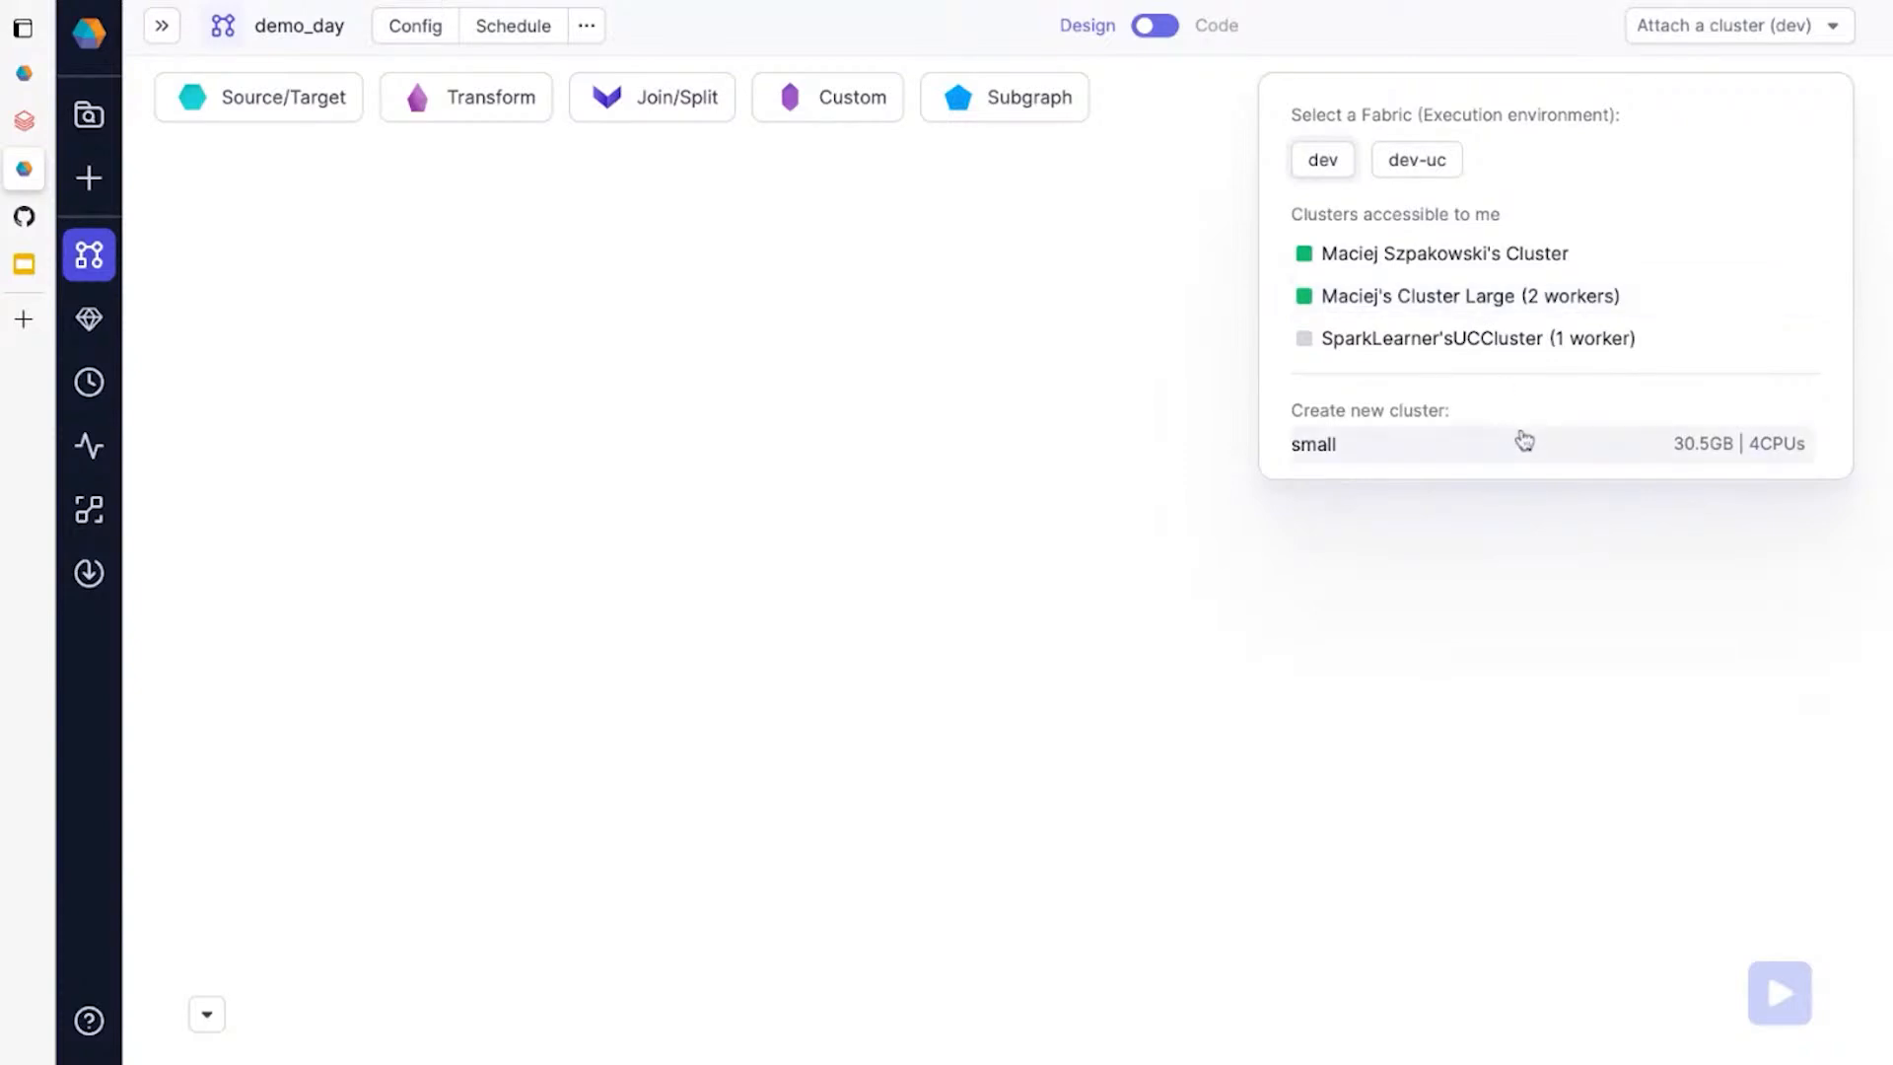
{"action": "left_click", "coordinate": [1523, 308]}
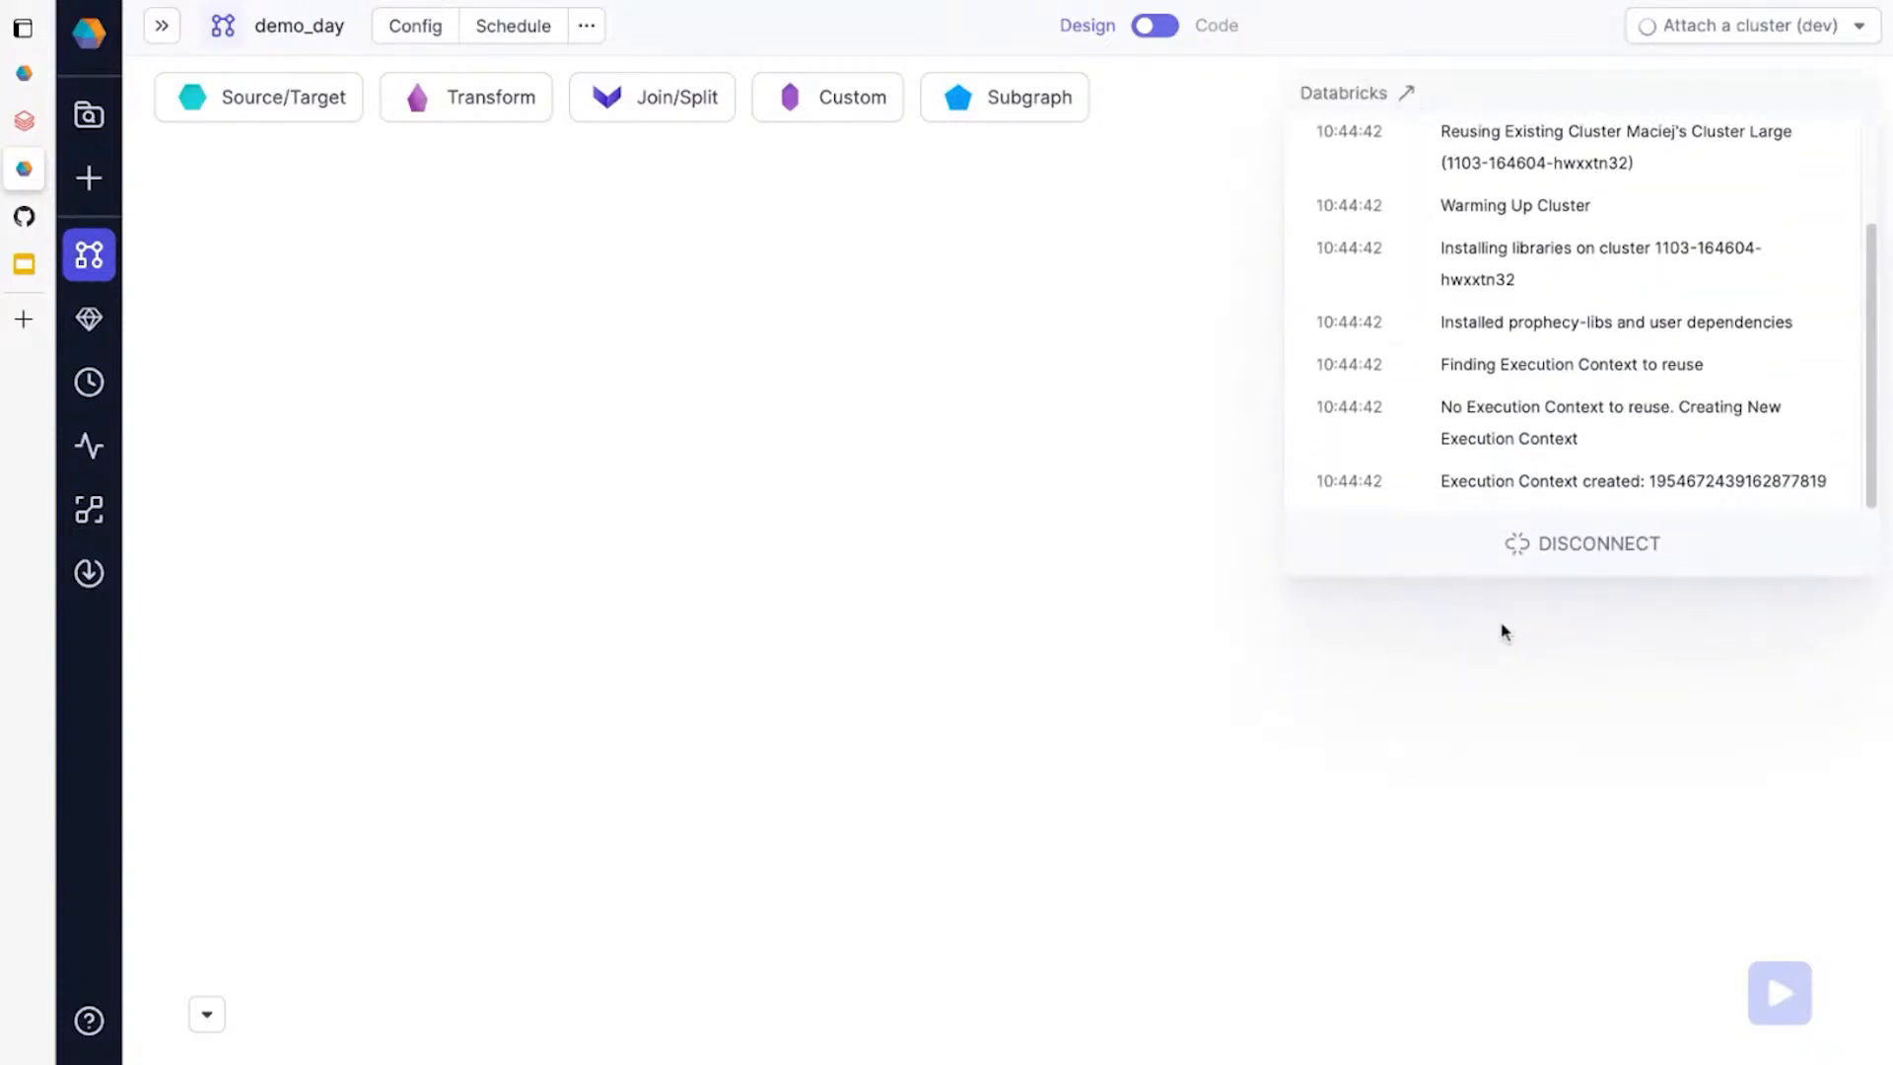
{"action": "left_click", "coordinate": [1513, 691]}
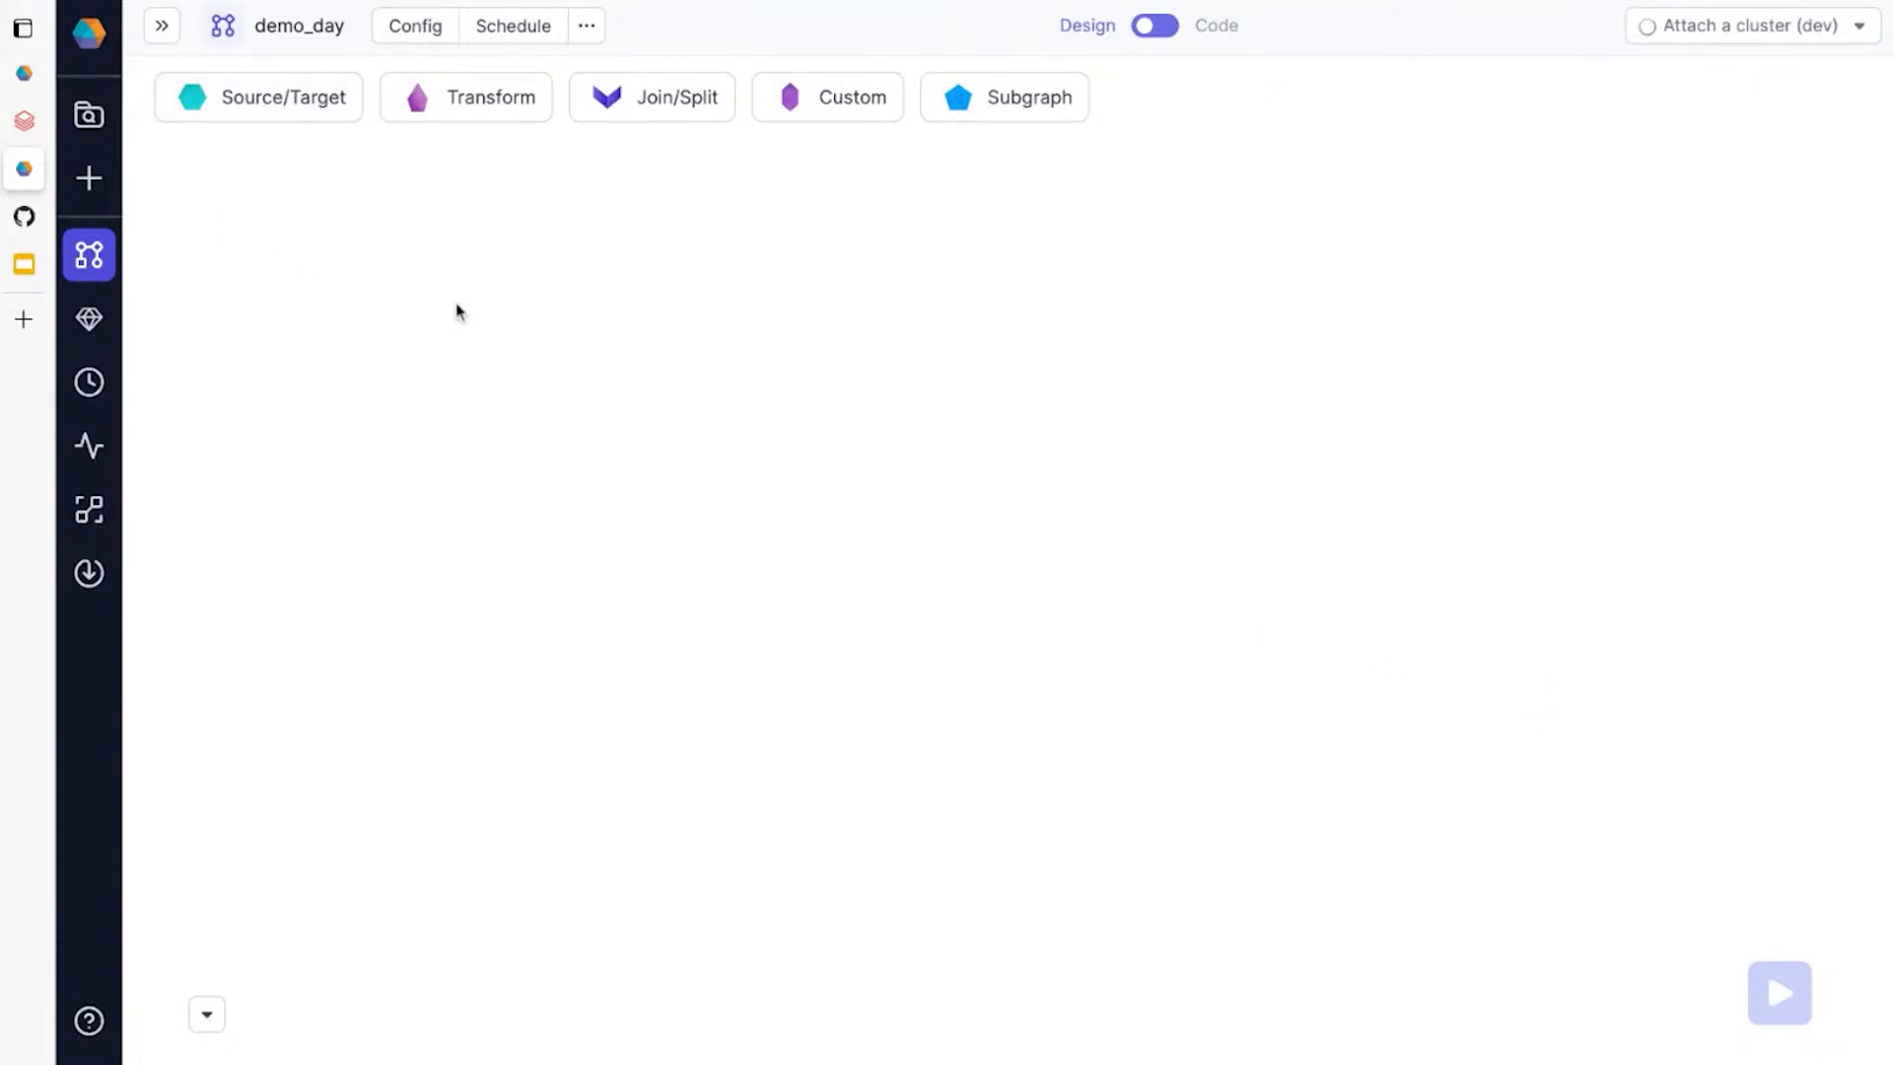
{"action": "left_click", "coordinate": [335, 110]}
{"action": "mouse_move", "coordinate": [1707, 41]}
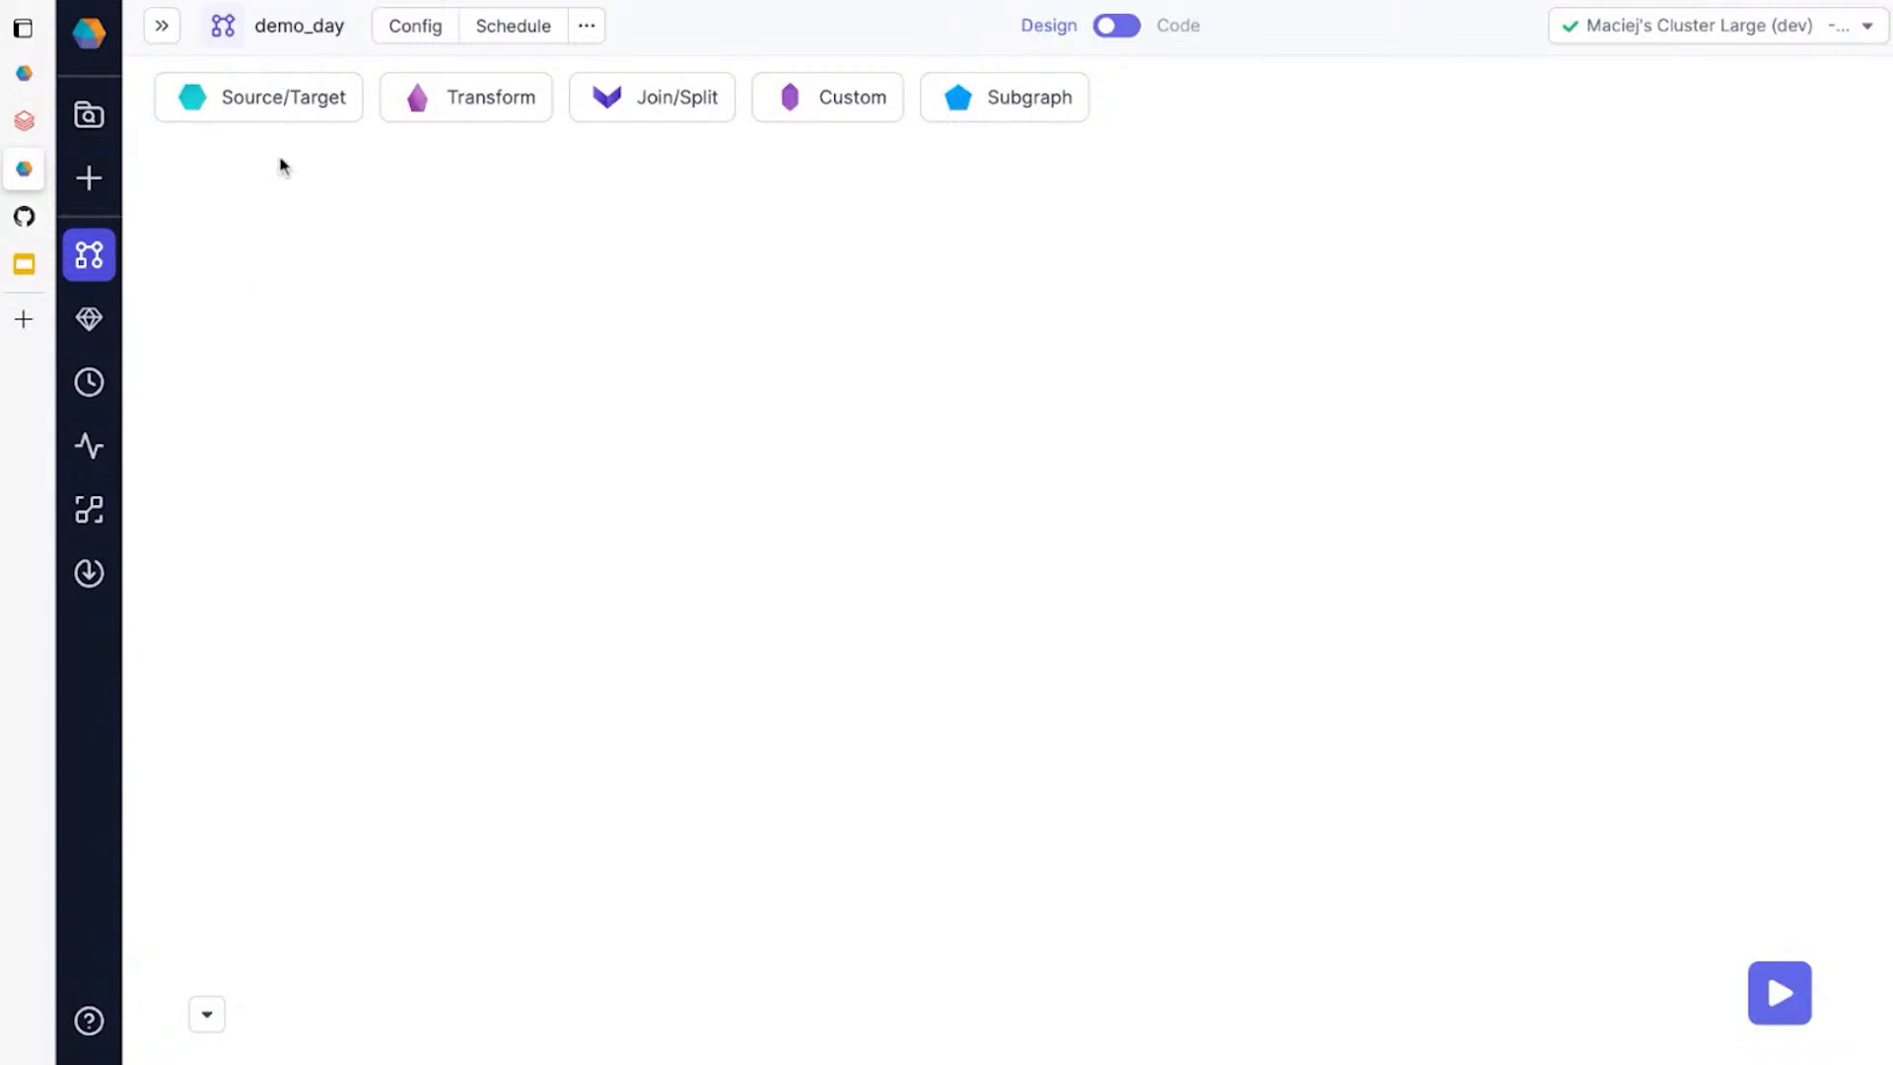
Add a Source gem to the pipeline canvas and start creating a new dataset for it.
{"action": "left_click", "coordinate": [291, 121]}
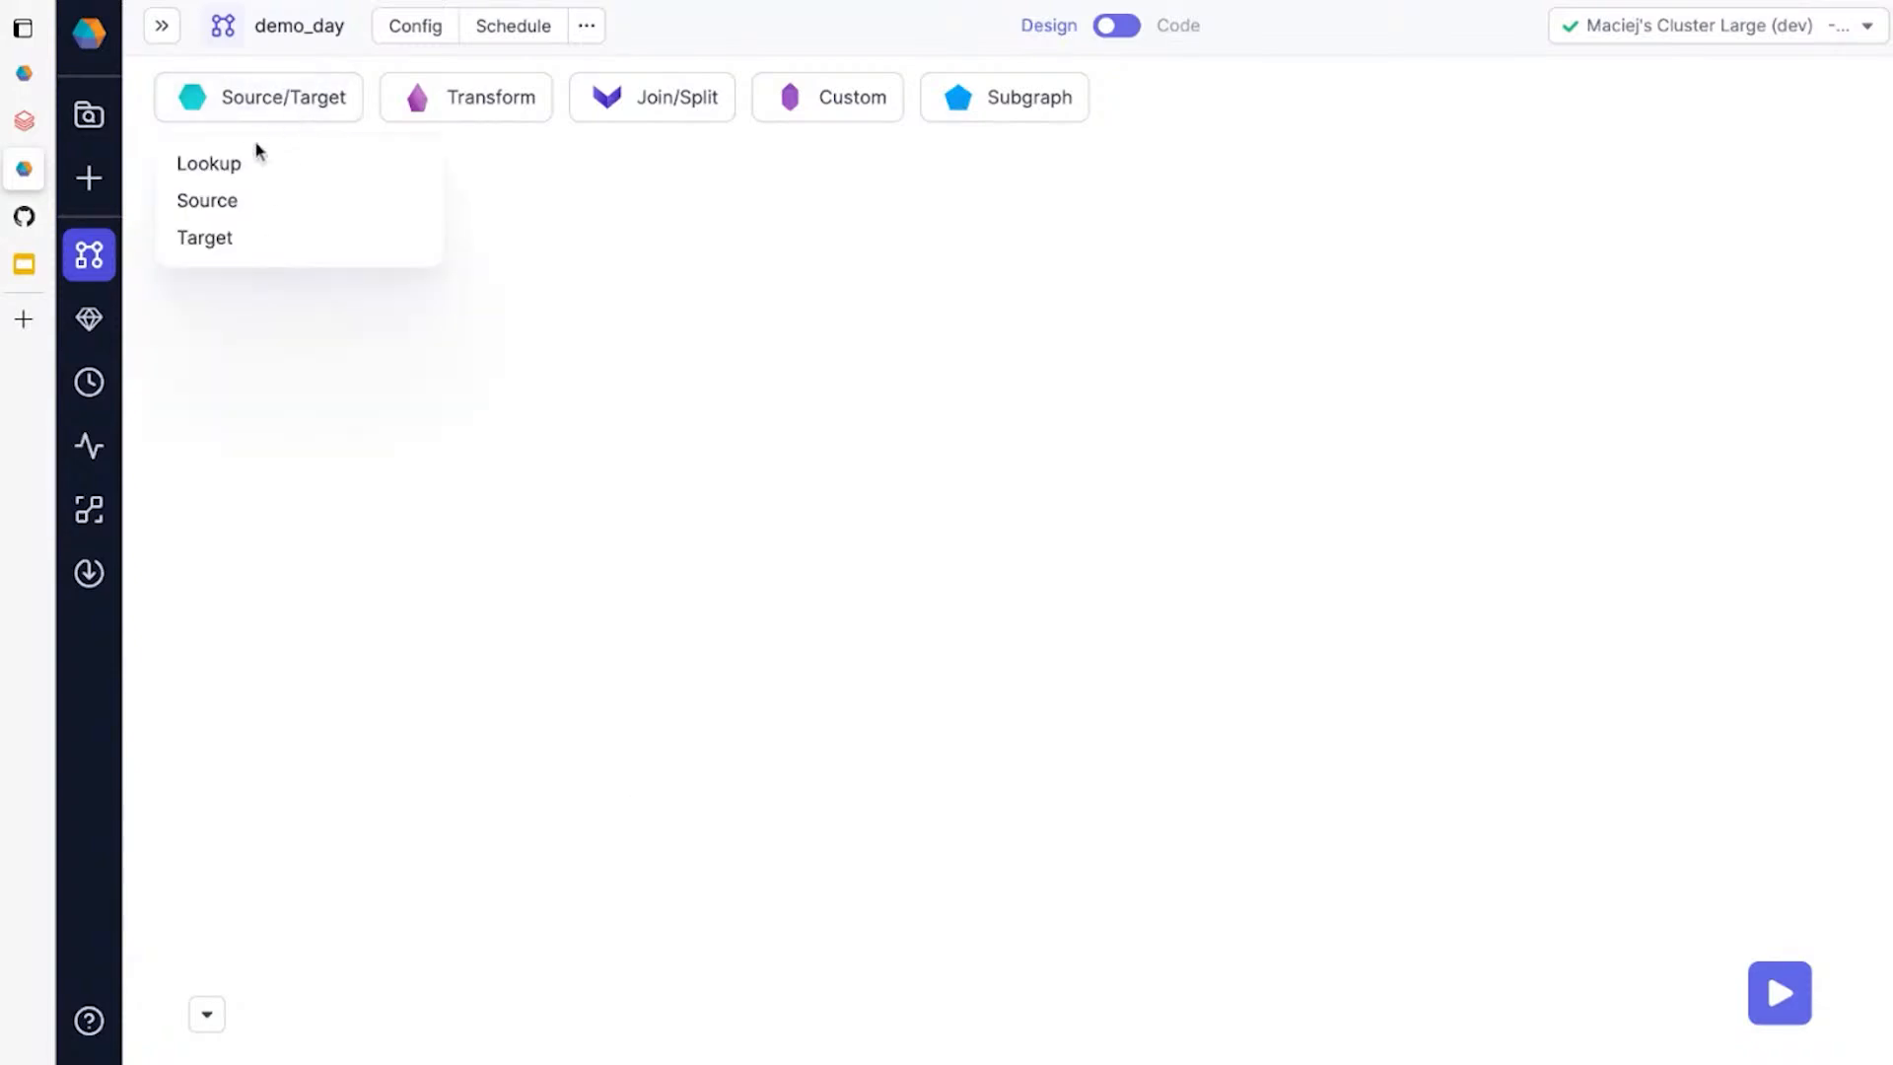
{"action": "left_click", "coordinate": [217, 207]}
{"action": "left_click", "coordinate": [564, 544]}
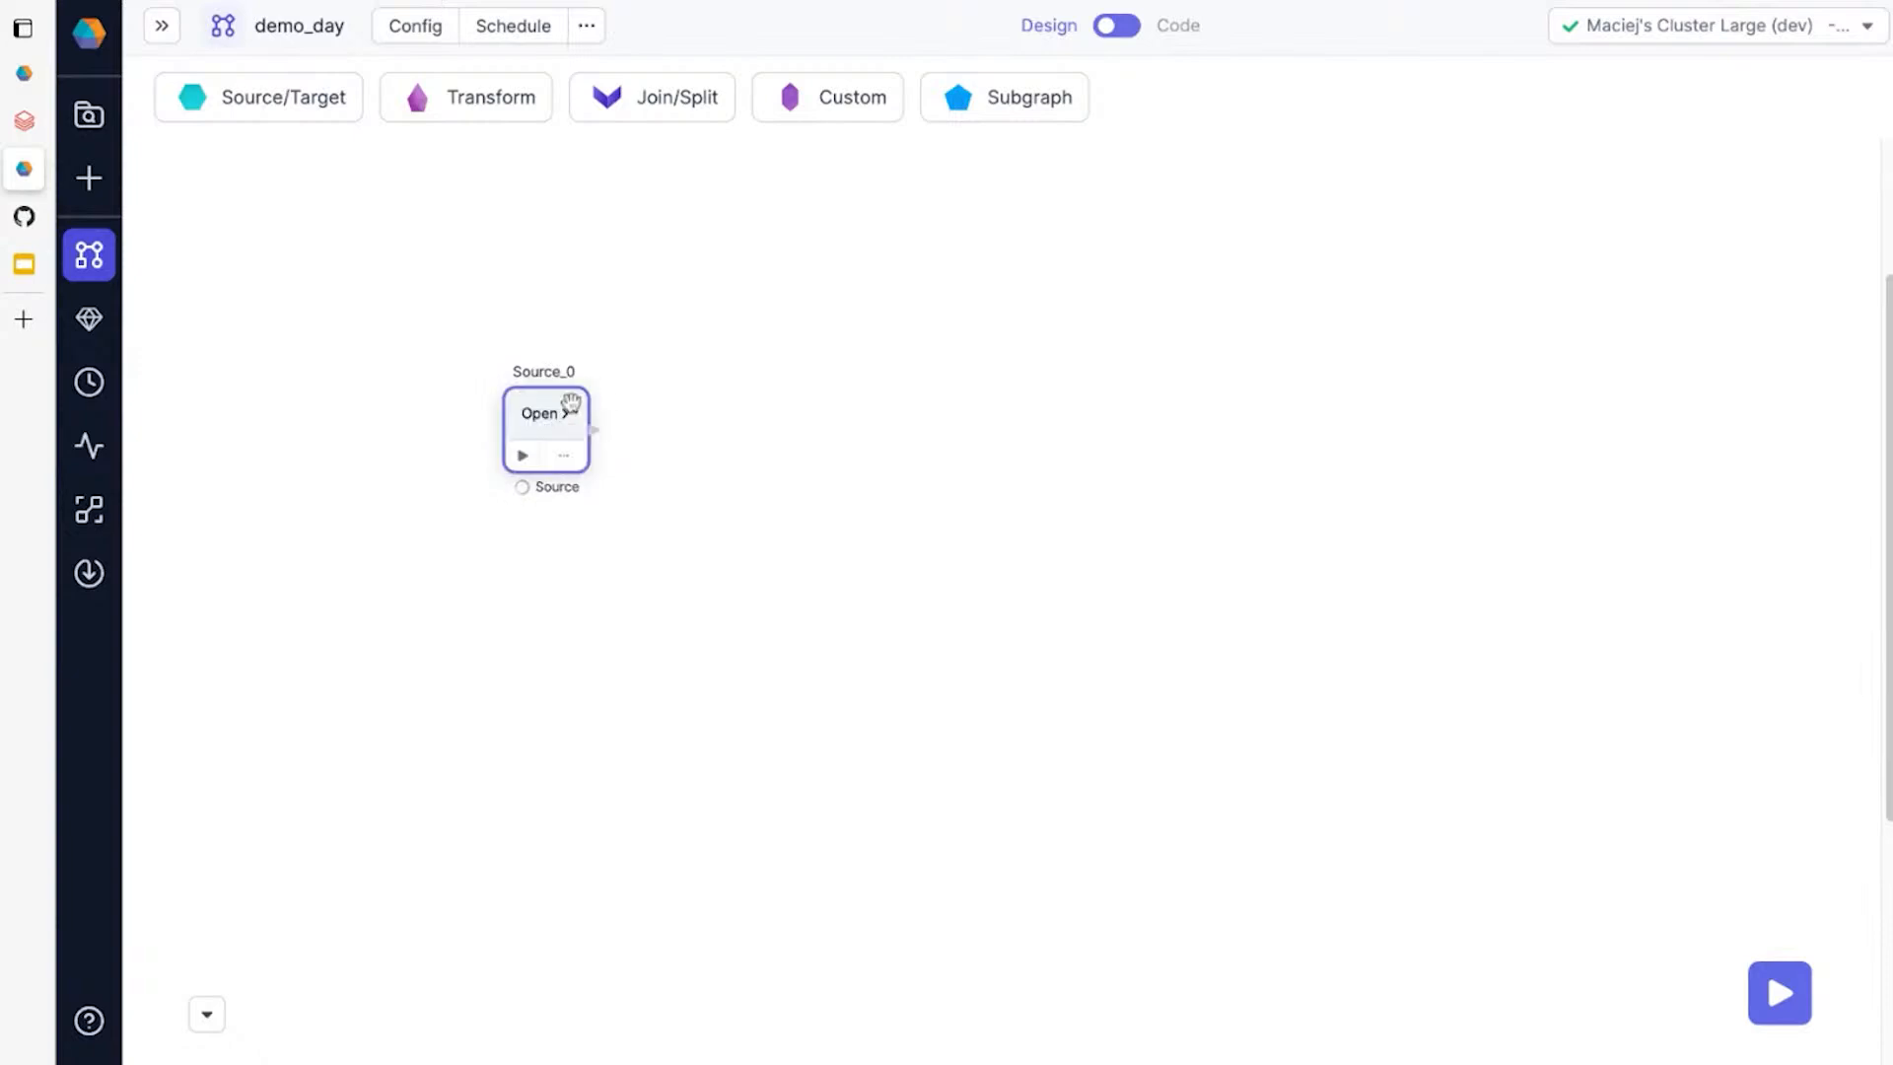
{"action": "left_click", "coordinate": [540, 414]}
{"action": "left_click", "coordinate": [1072, 584]}
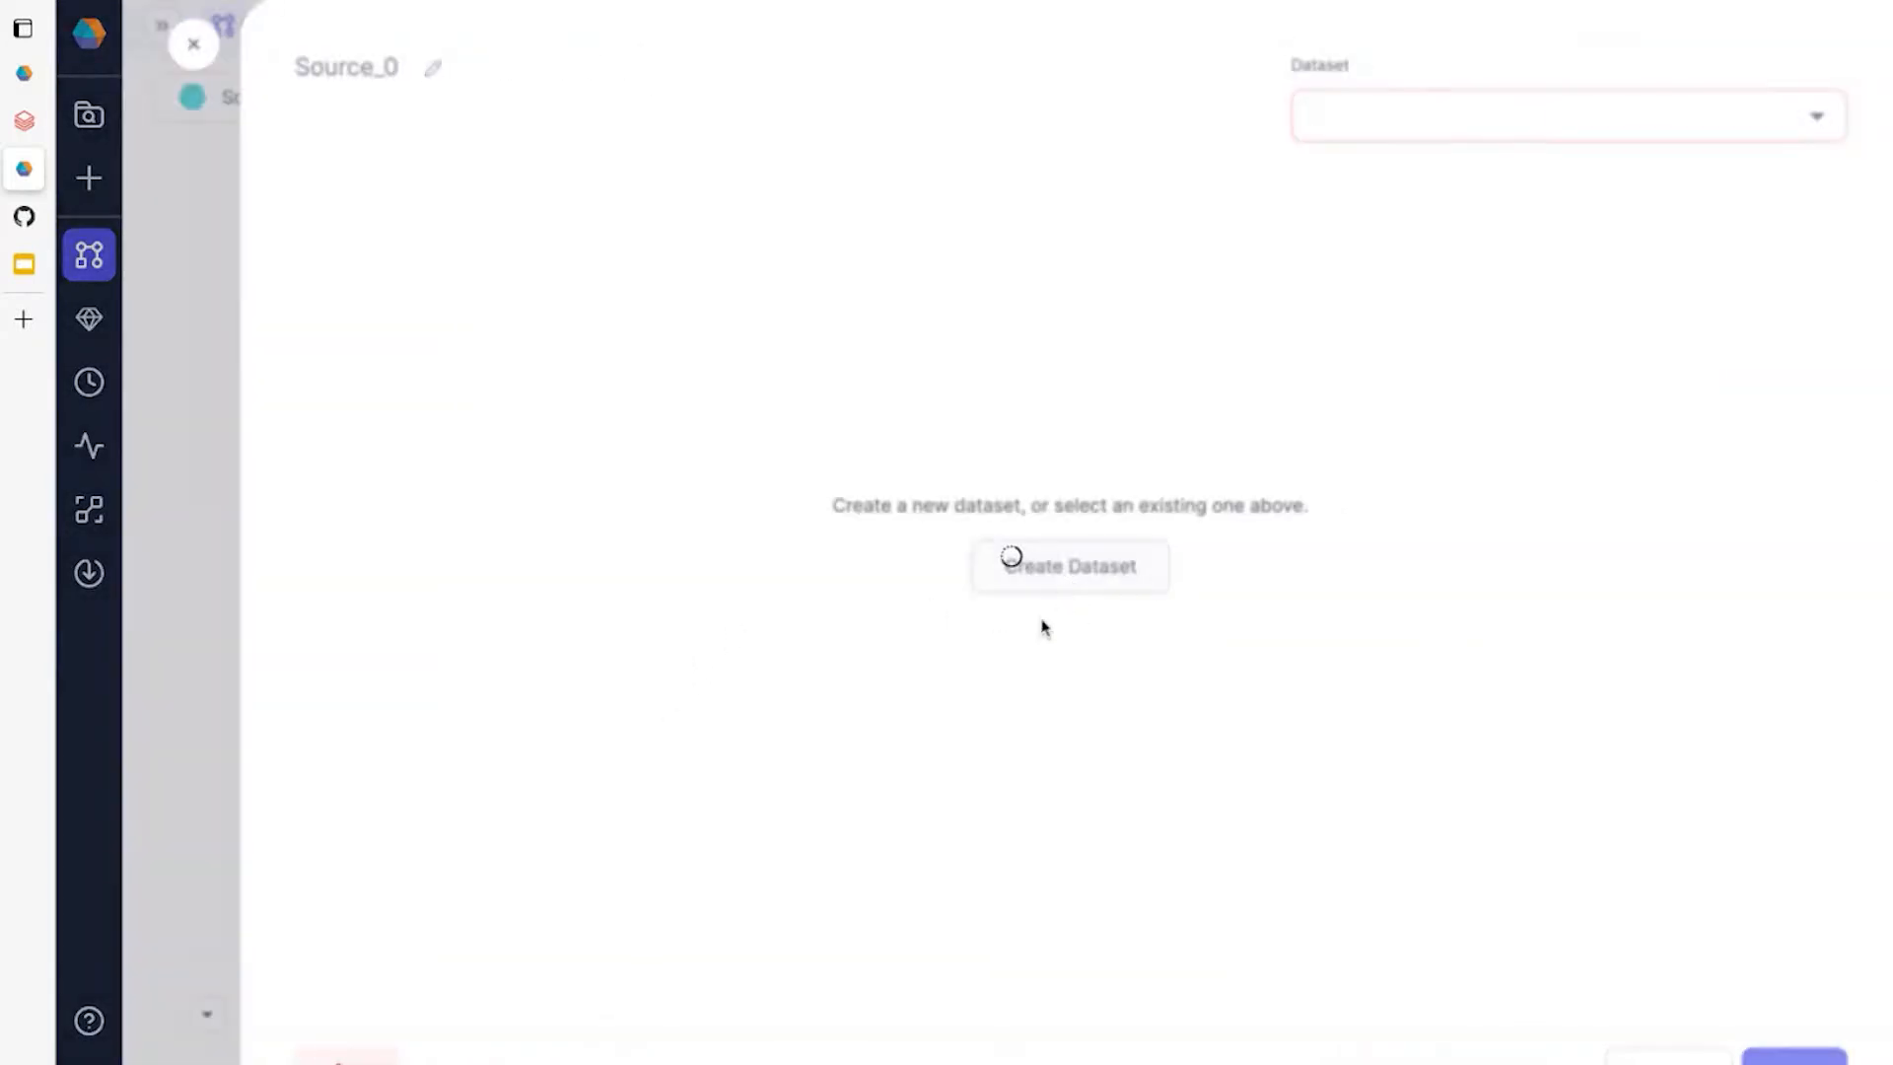
Name the source dataset silver_orders and set its type to Catalog Table.
{"action": "left_click", "coordinate": [1340, 138]}
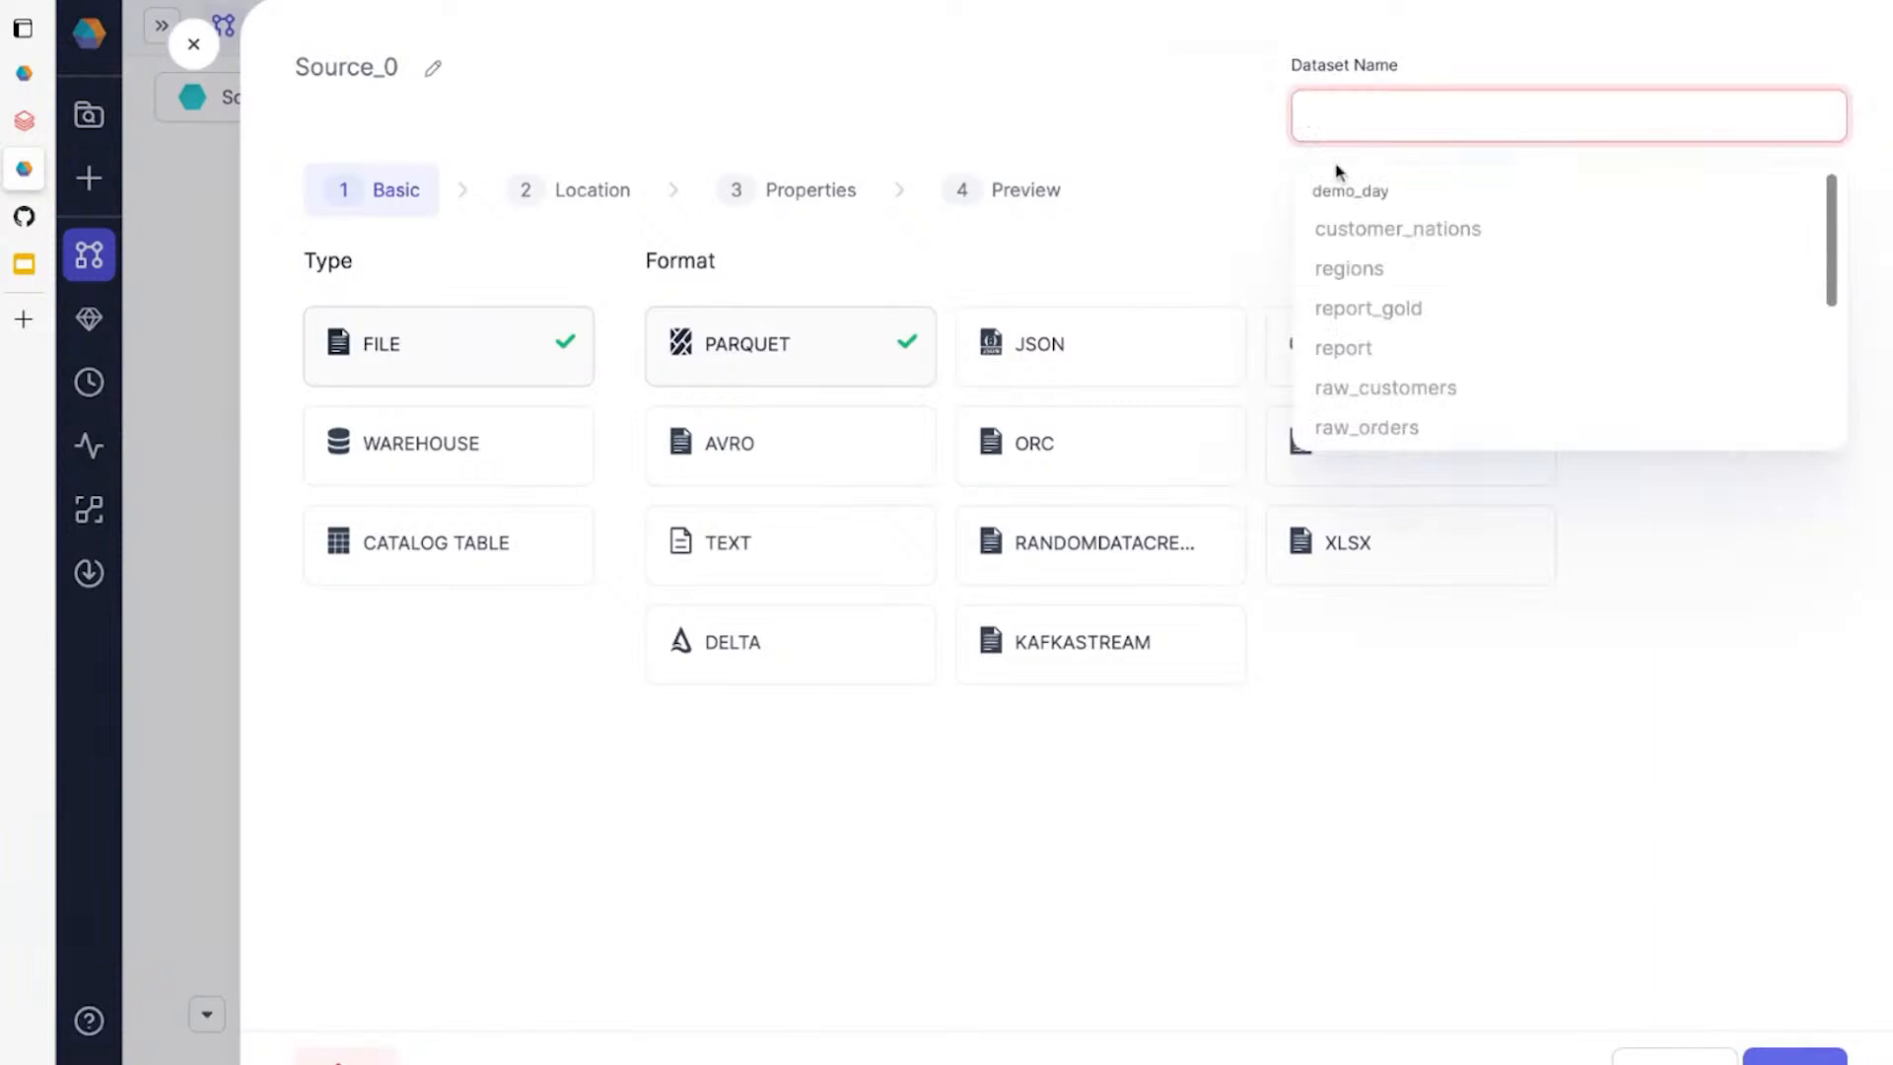
{"action": "type", "text": "silver-oir"}
{"action": "key", "text": "BackSpace"}
{"action": "key", "text": "BackSpace"}
{"action": "key", "text": "BackSpace"}
{"action": "key", "text": "BackSpace"}
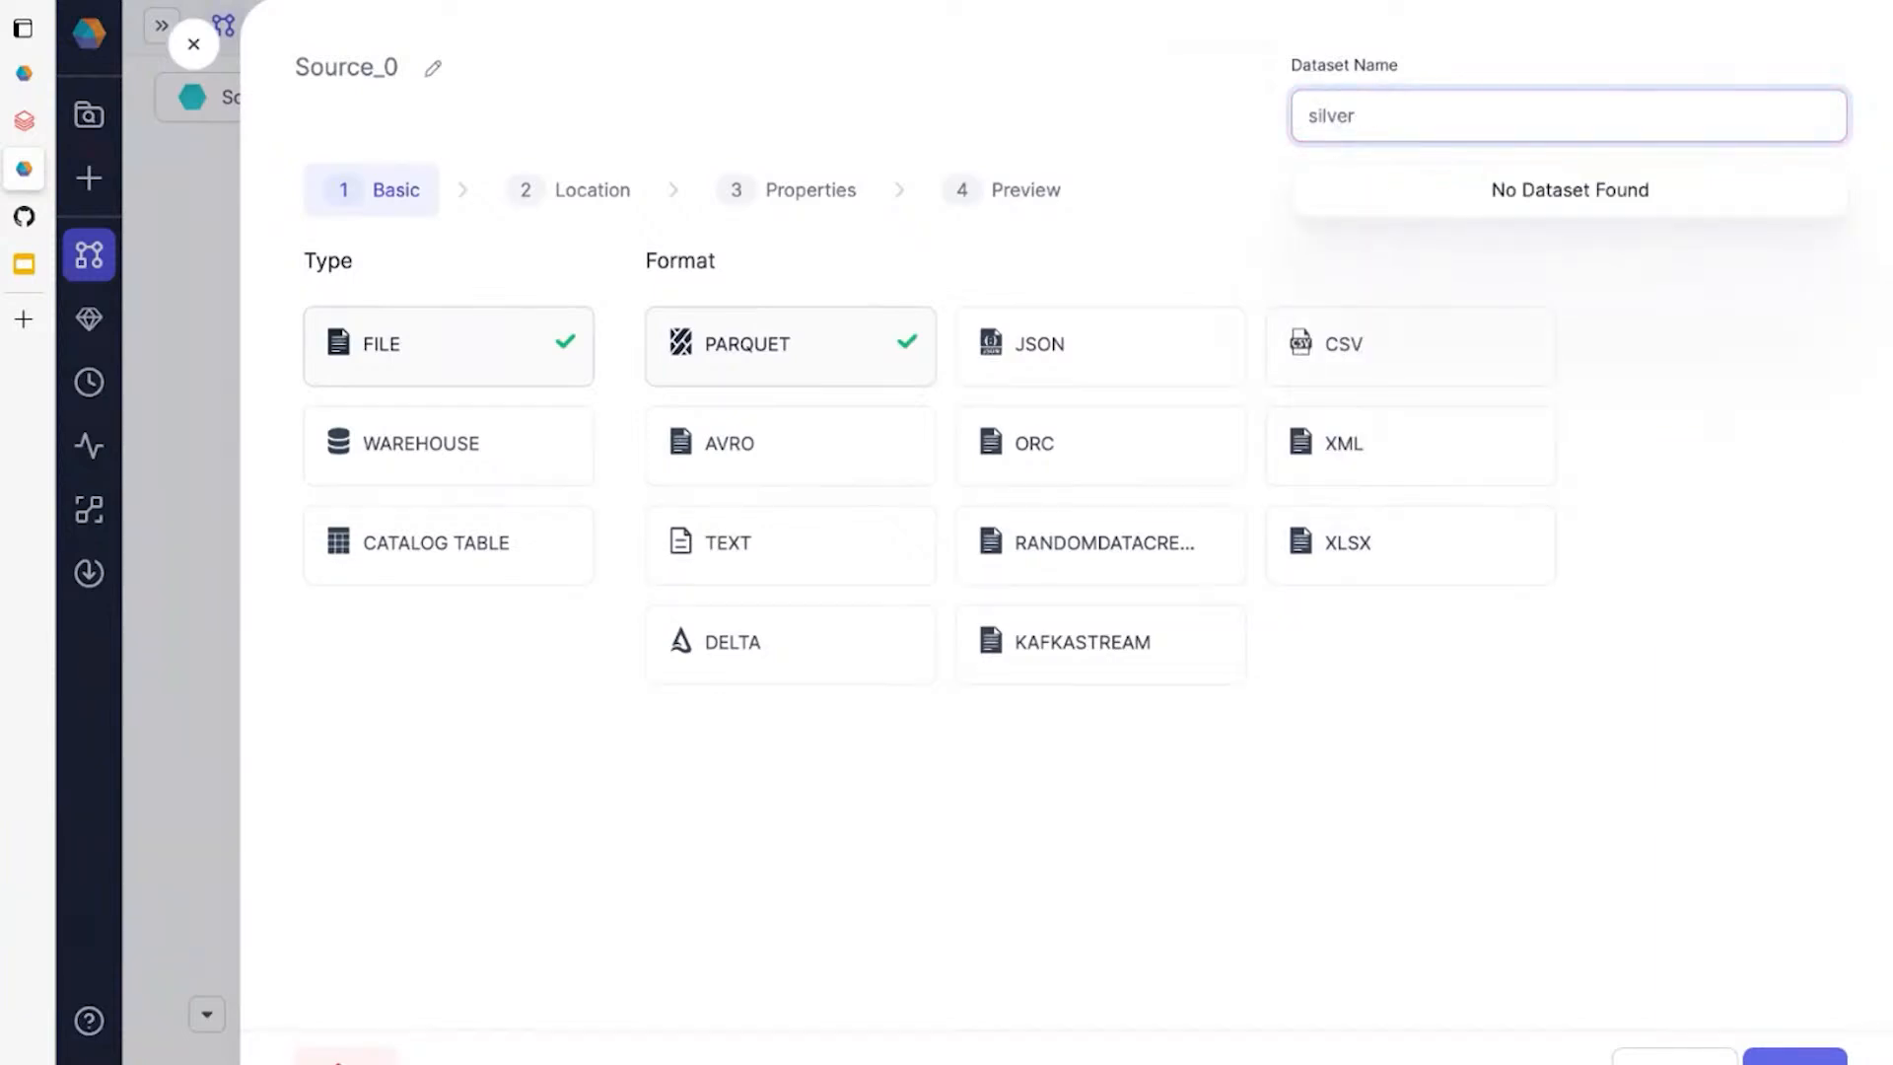
{"action": "type", "text": "_orders"}
{"action": "left_click", "coordinate": [1454, 805]}
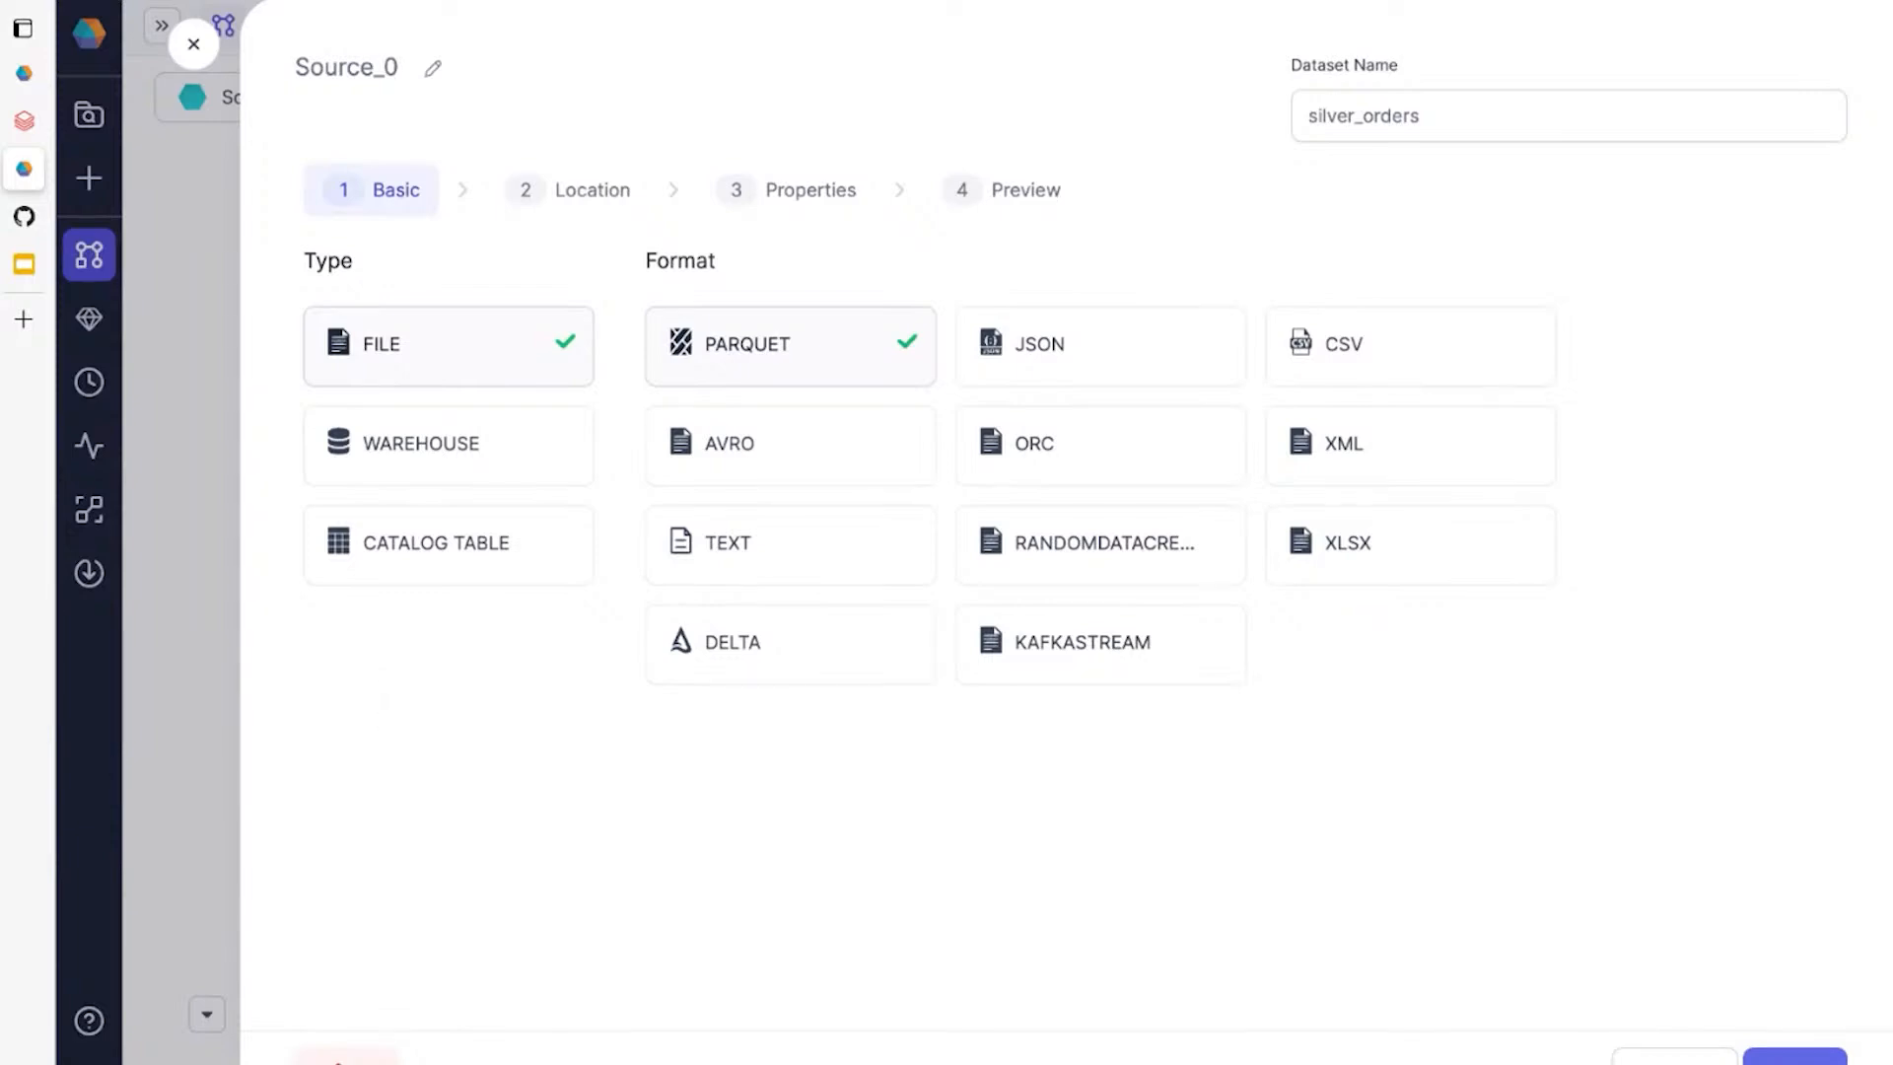
{"action": "left_click", "coordinate": [550, 478]}
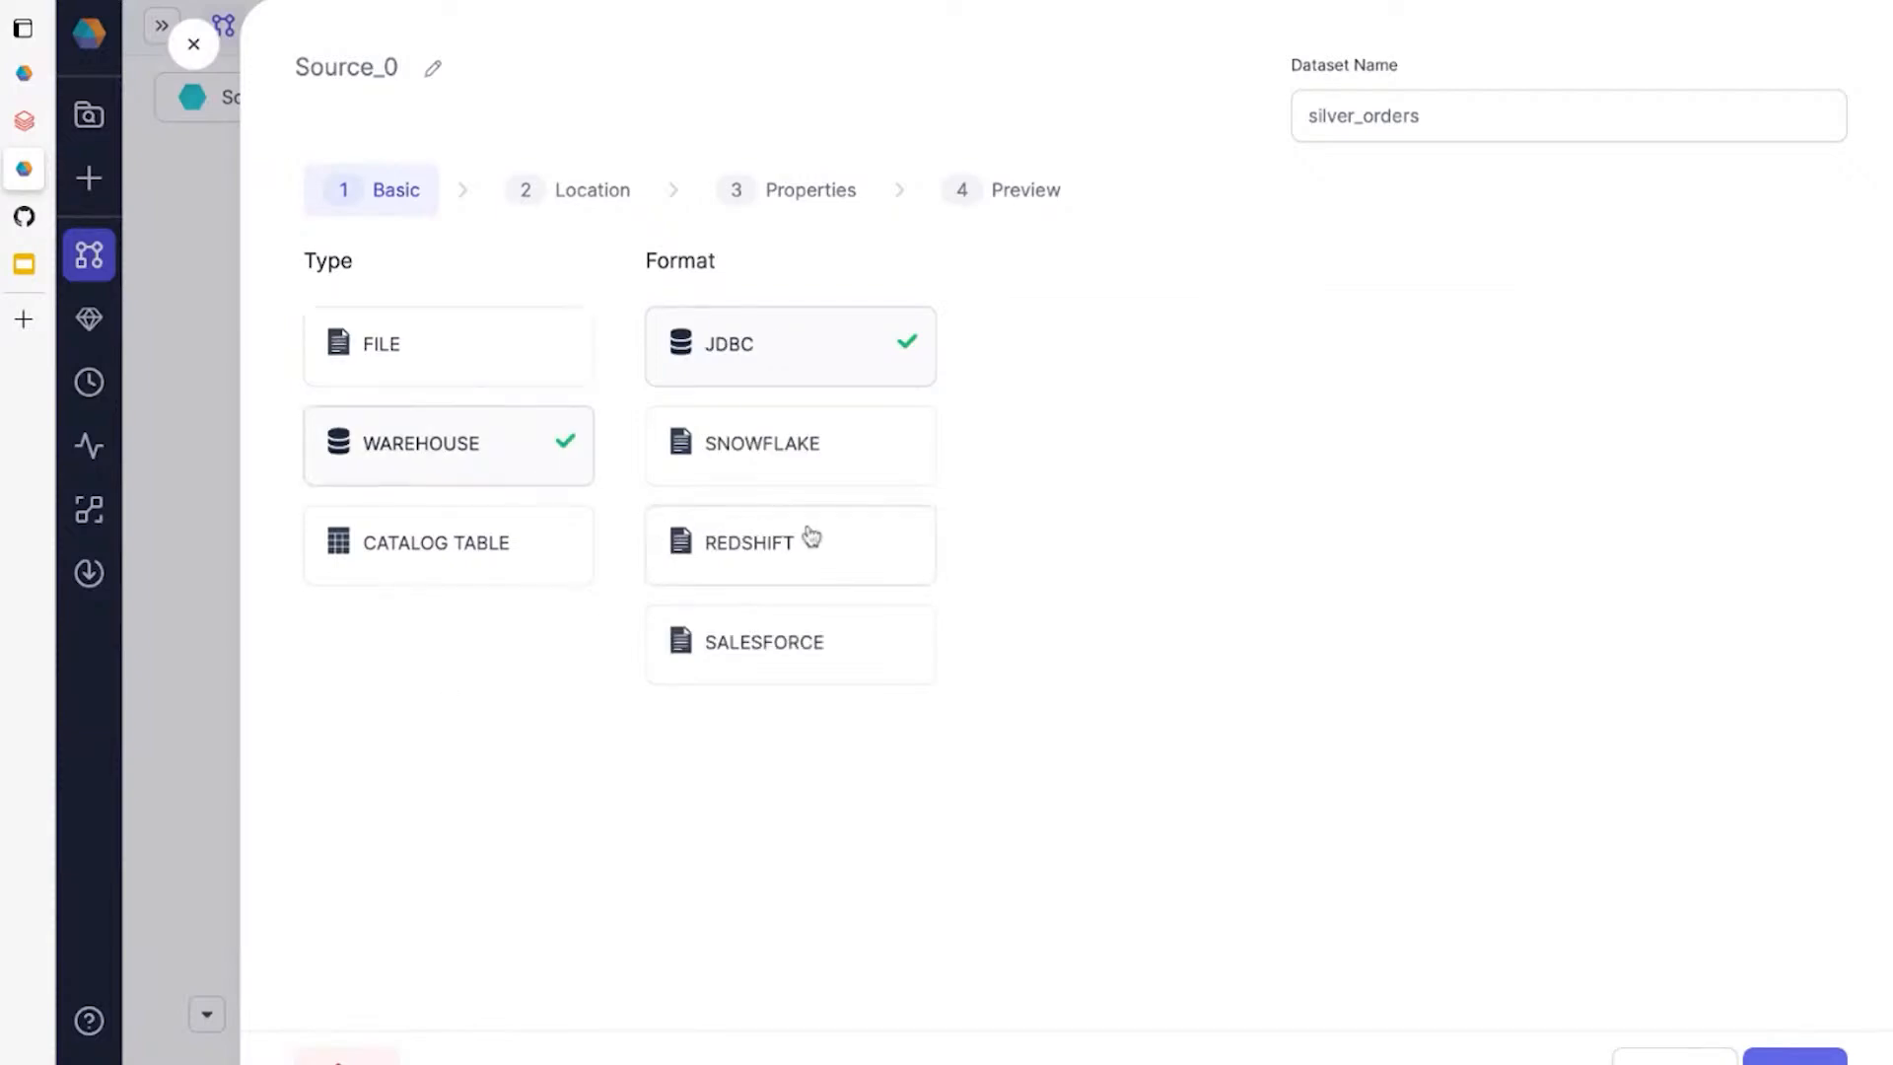
{"action": "left_click", "coordinate": [508, 541]}
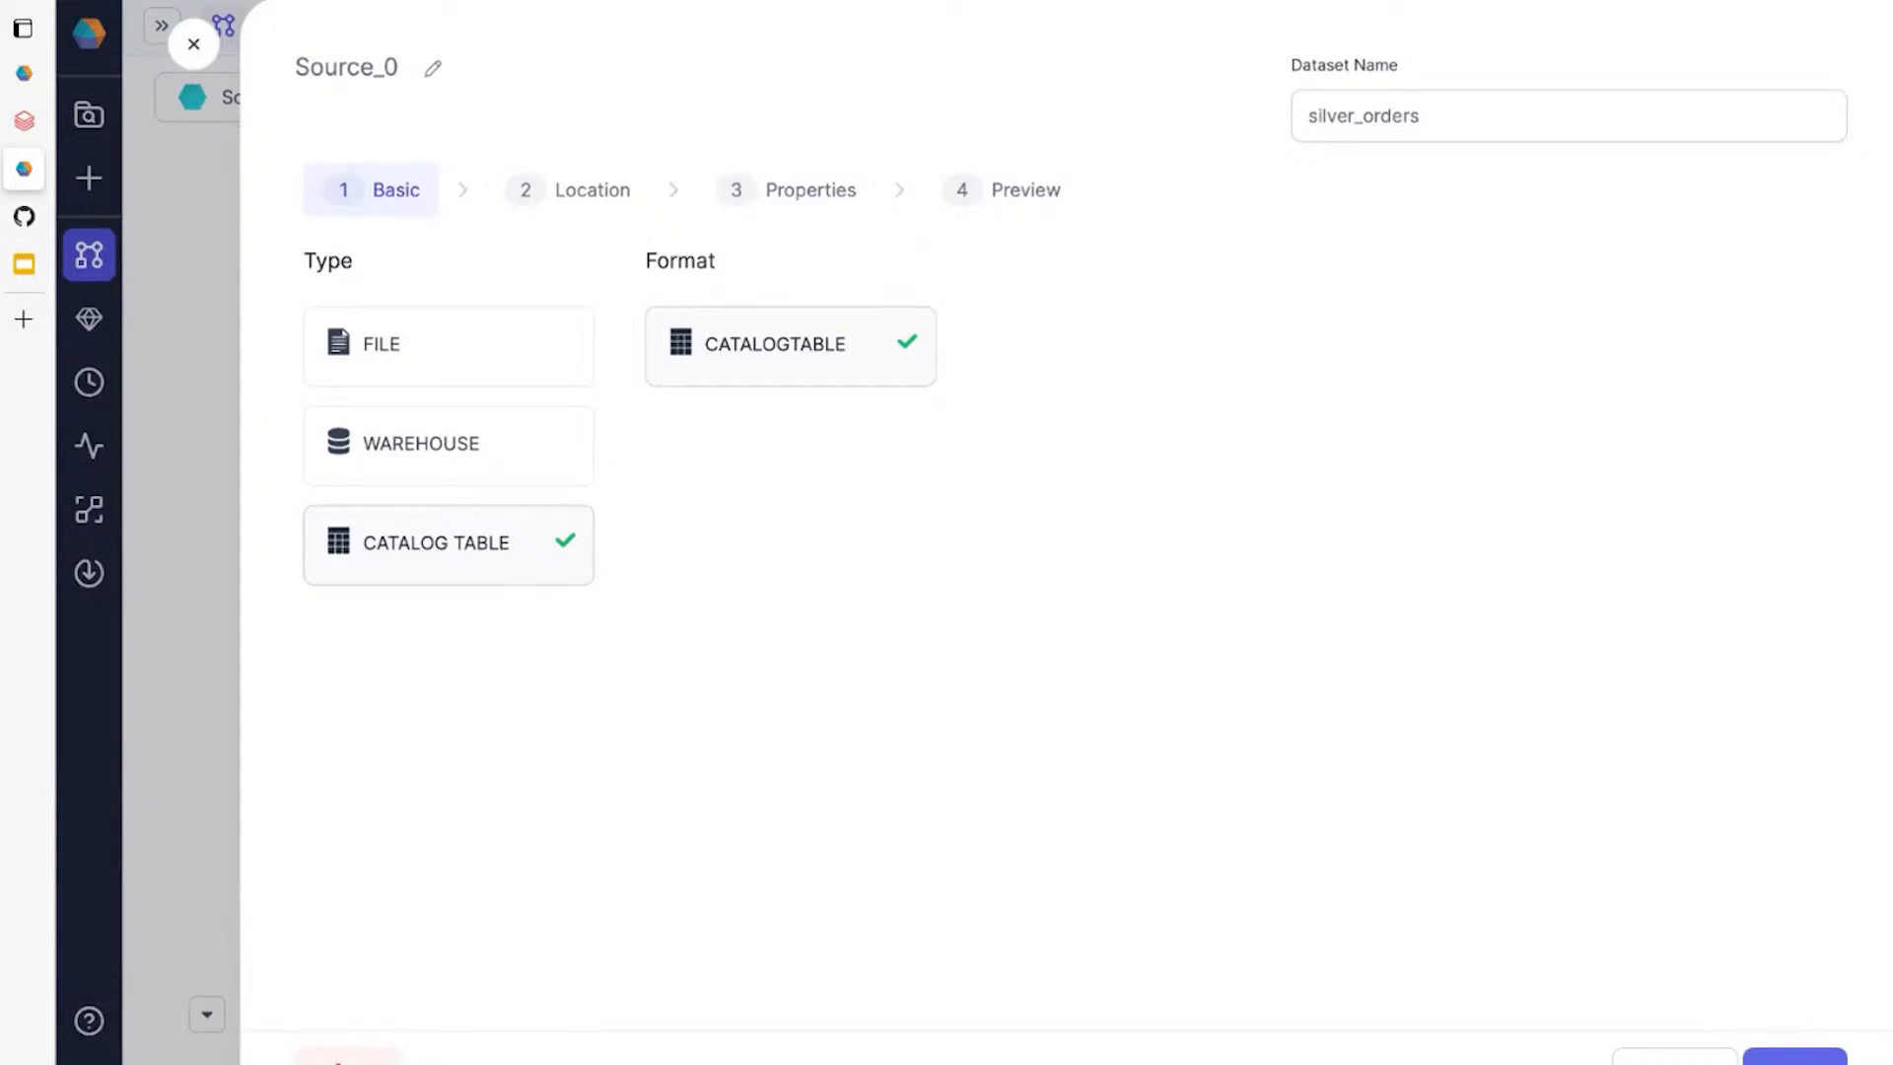
Set the source dataset's location to the silver_orders table in the lakehouse database.
{"action": "left_click", "coordinate": [515, 188]}
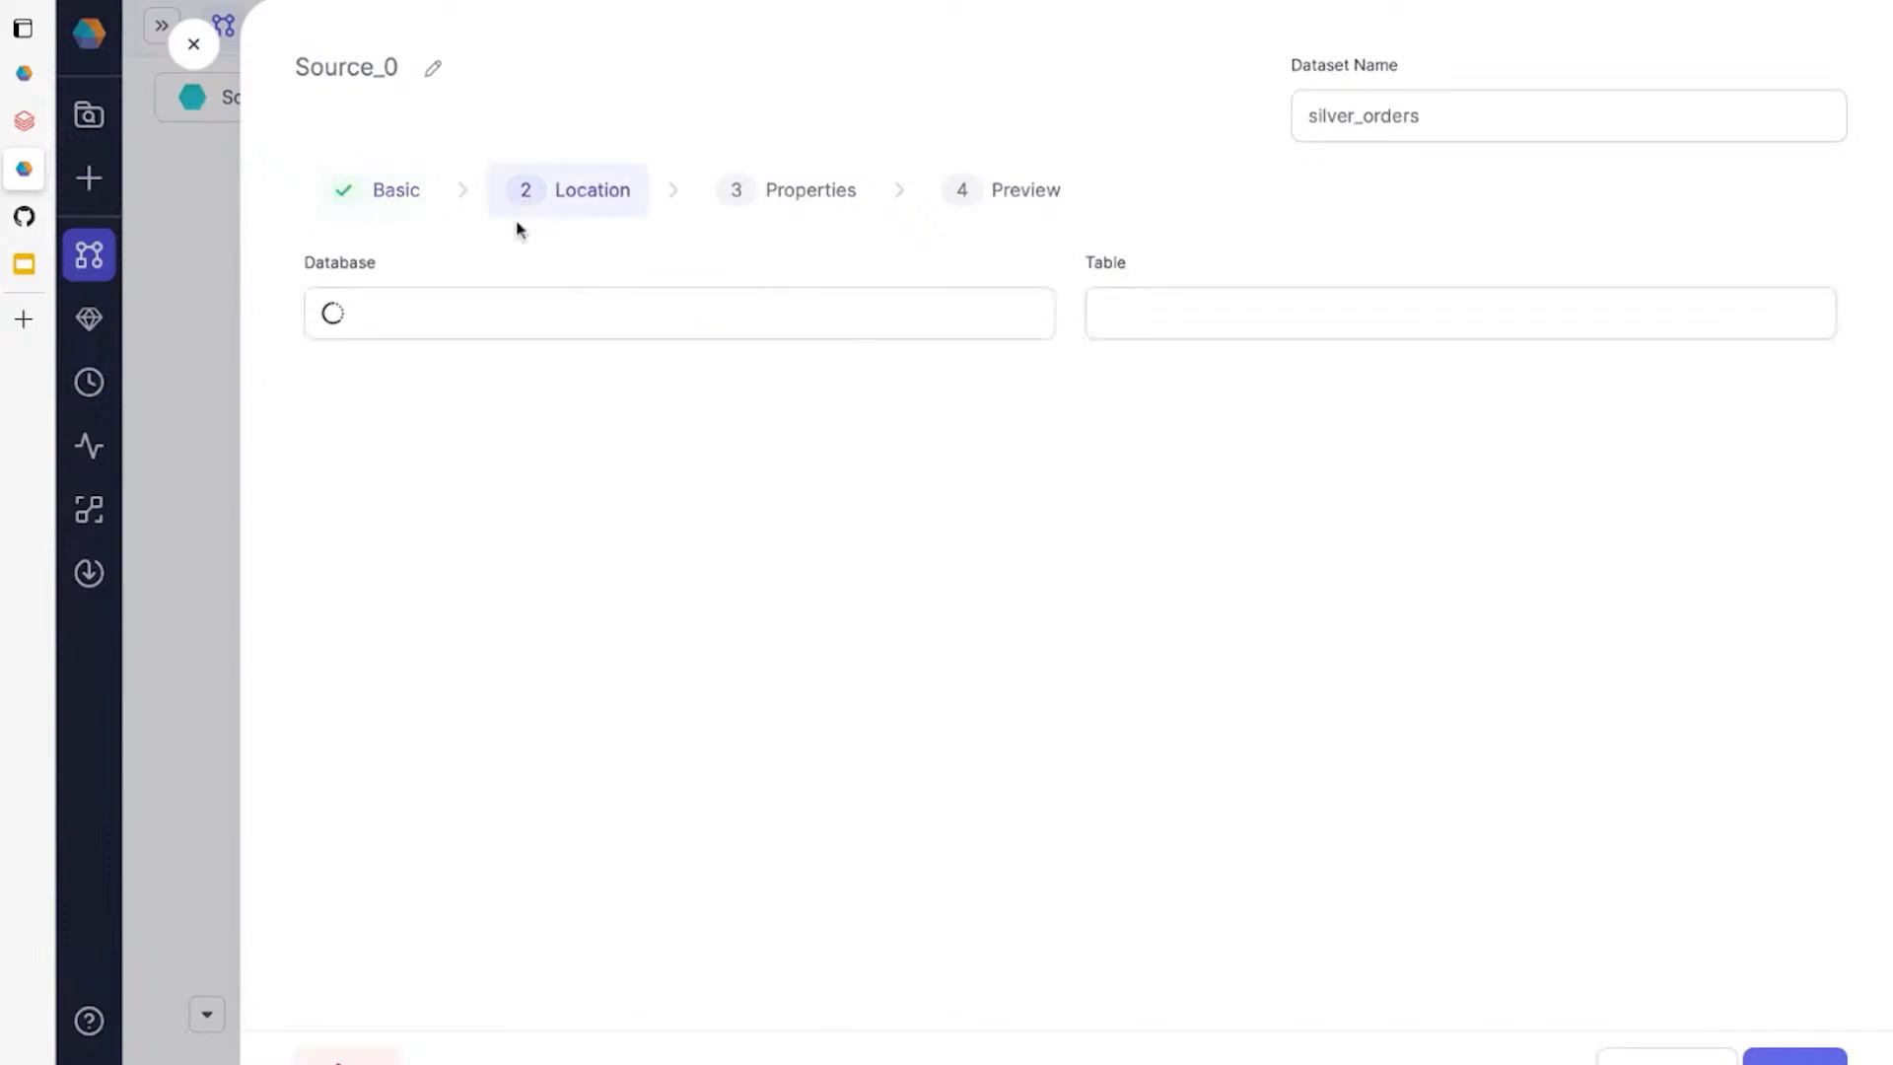
{"action": "left_click", "coordinate": [553, 313]}
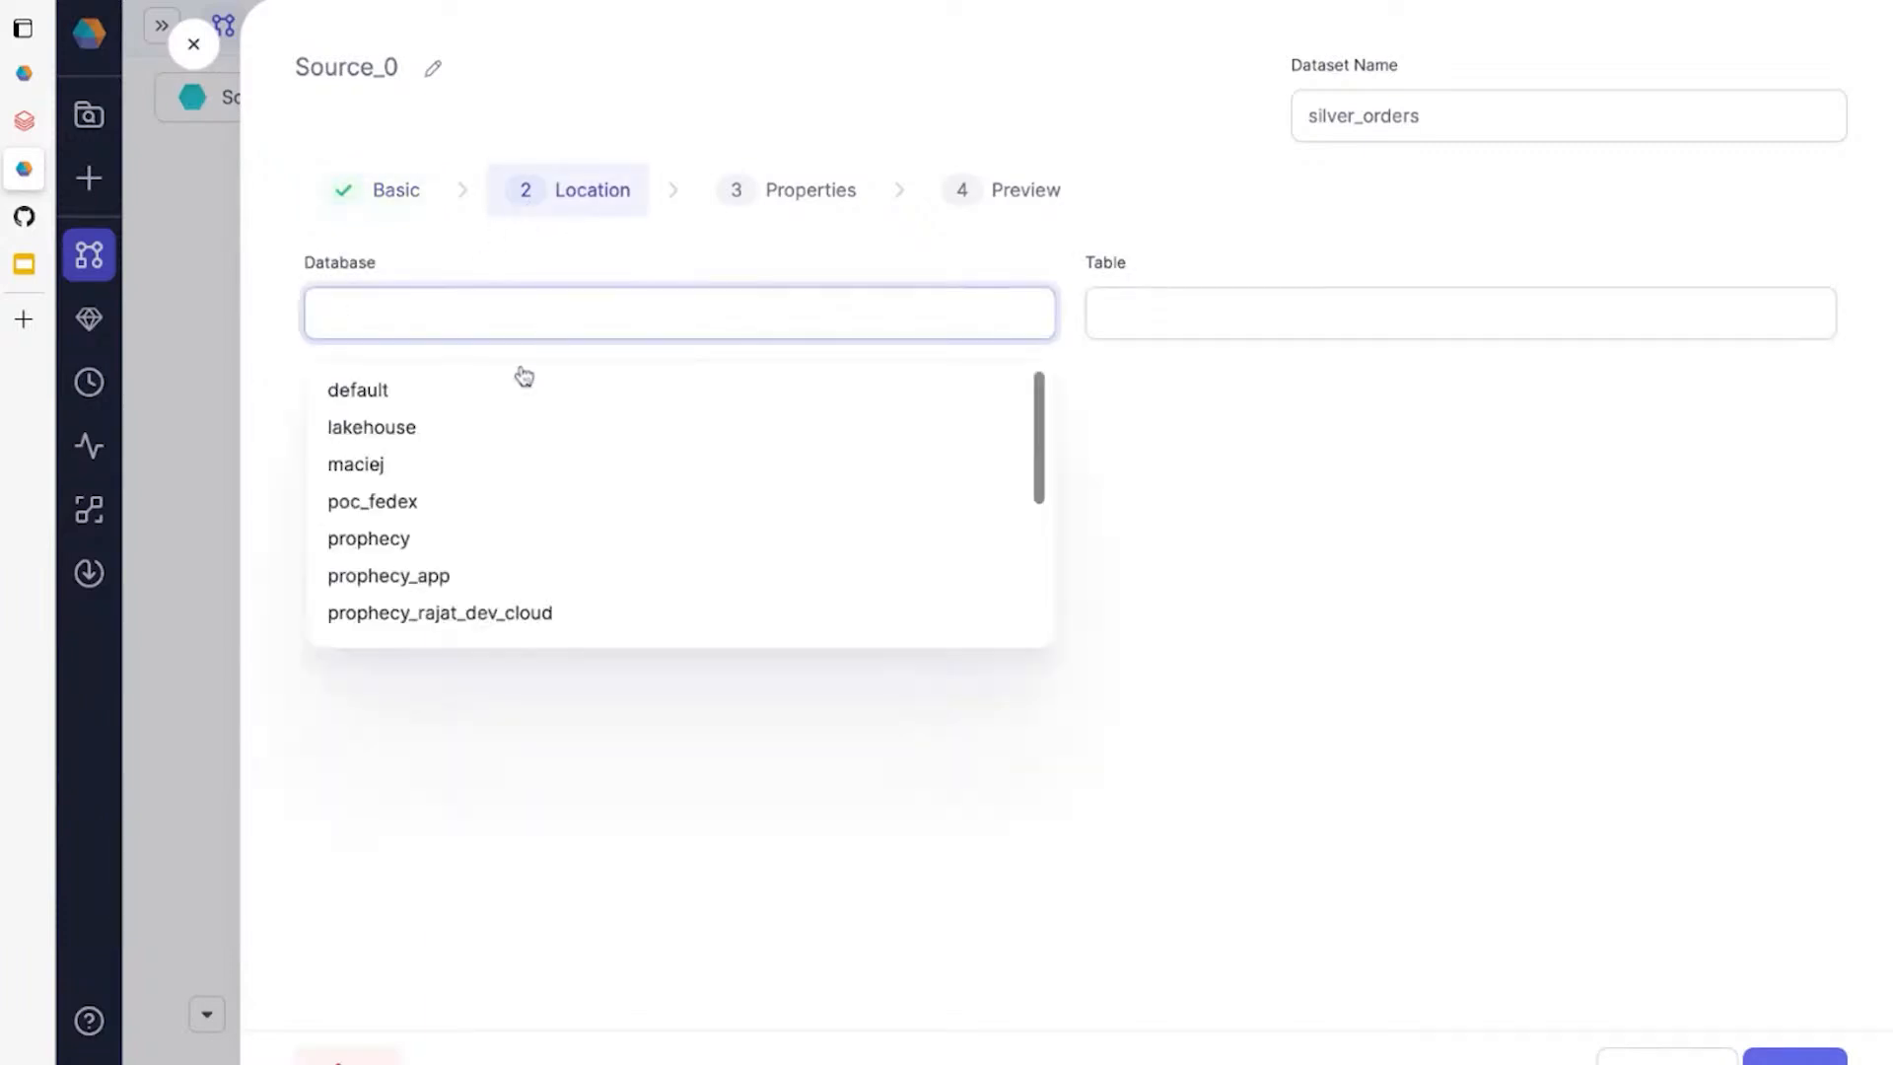
{"action": "left_click", "coordinate": [452, 434]}
{"action": "left_click", "coordinate": [1176, 320]}
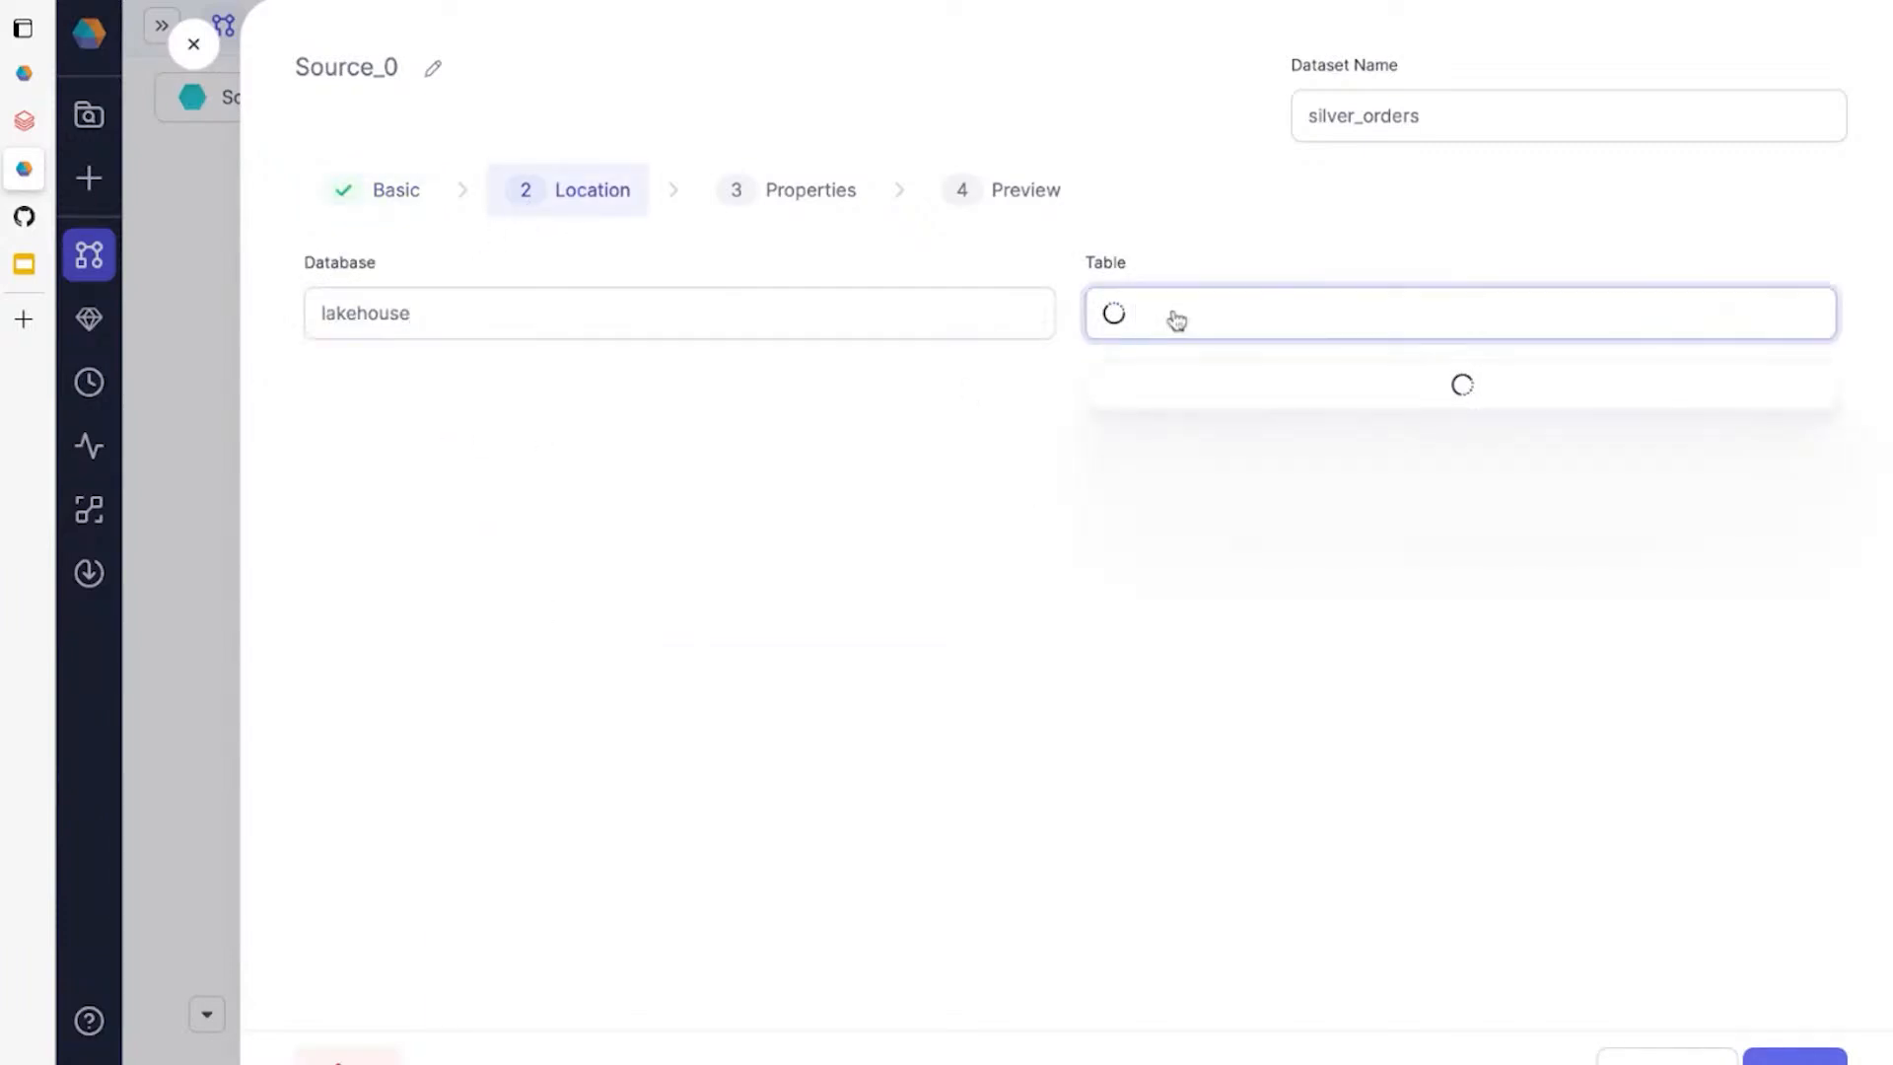
{"action": "left_click", "coordinate": [934, 452]}
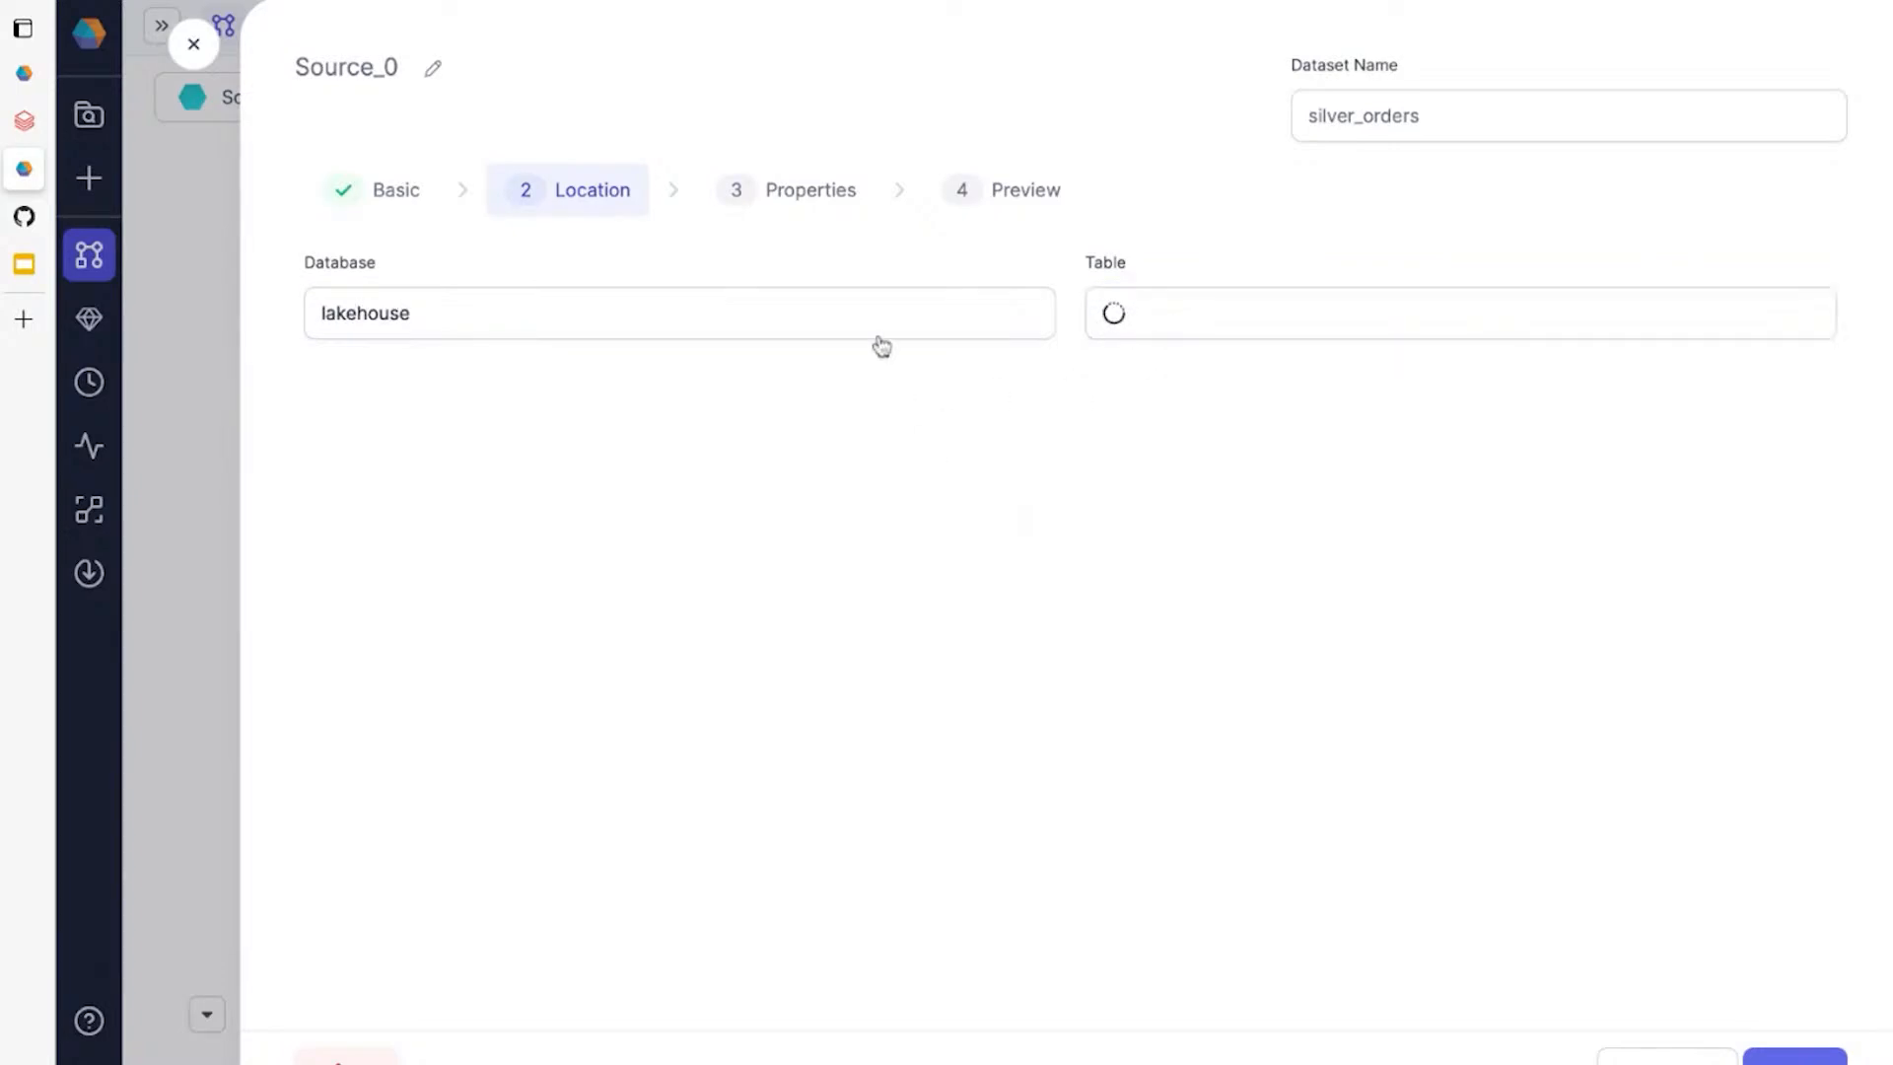
{"action": "left_click", "coordinate": [1192, 317]}
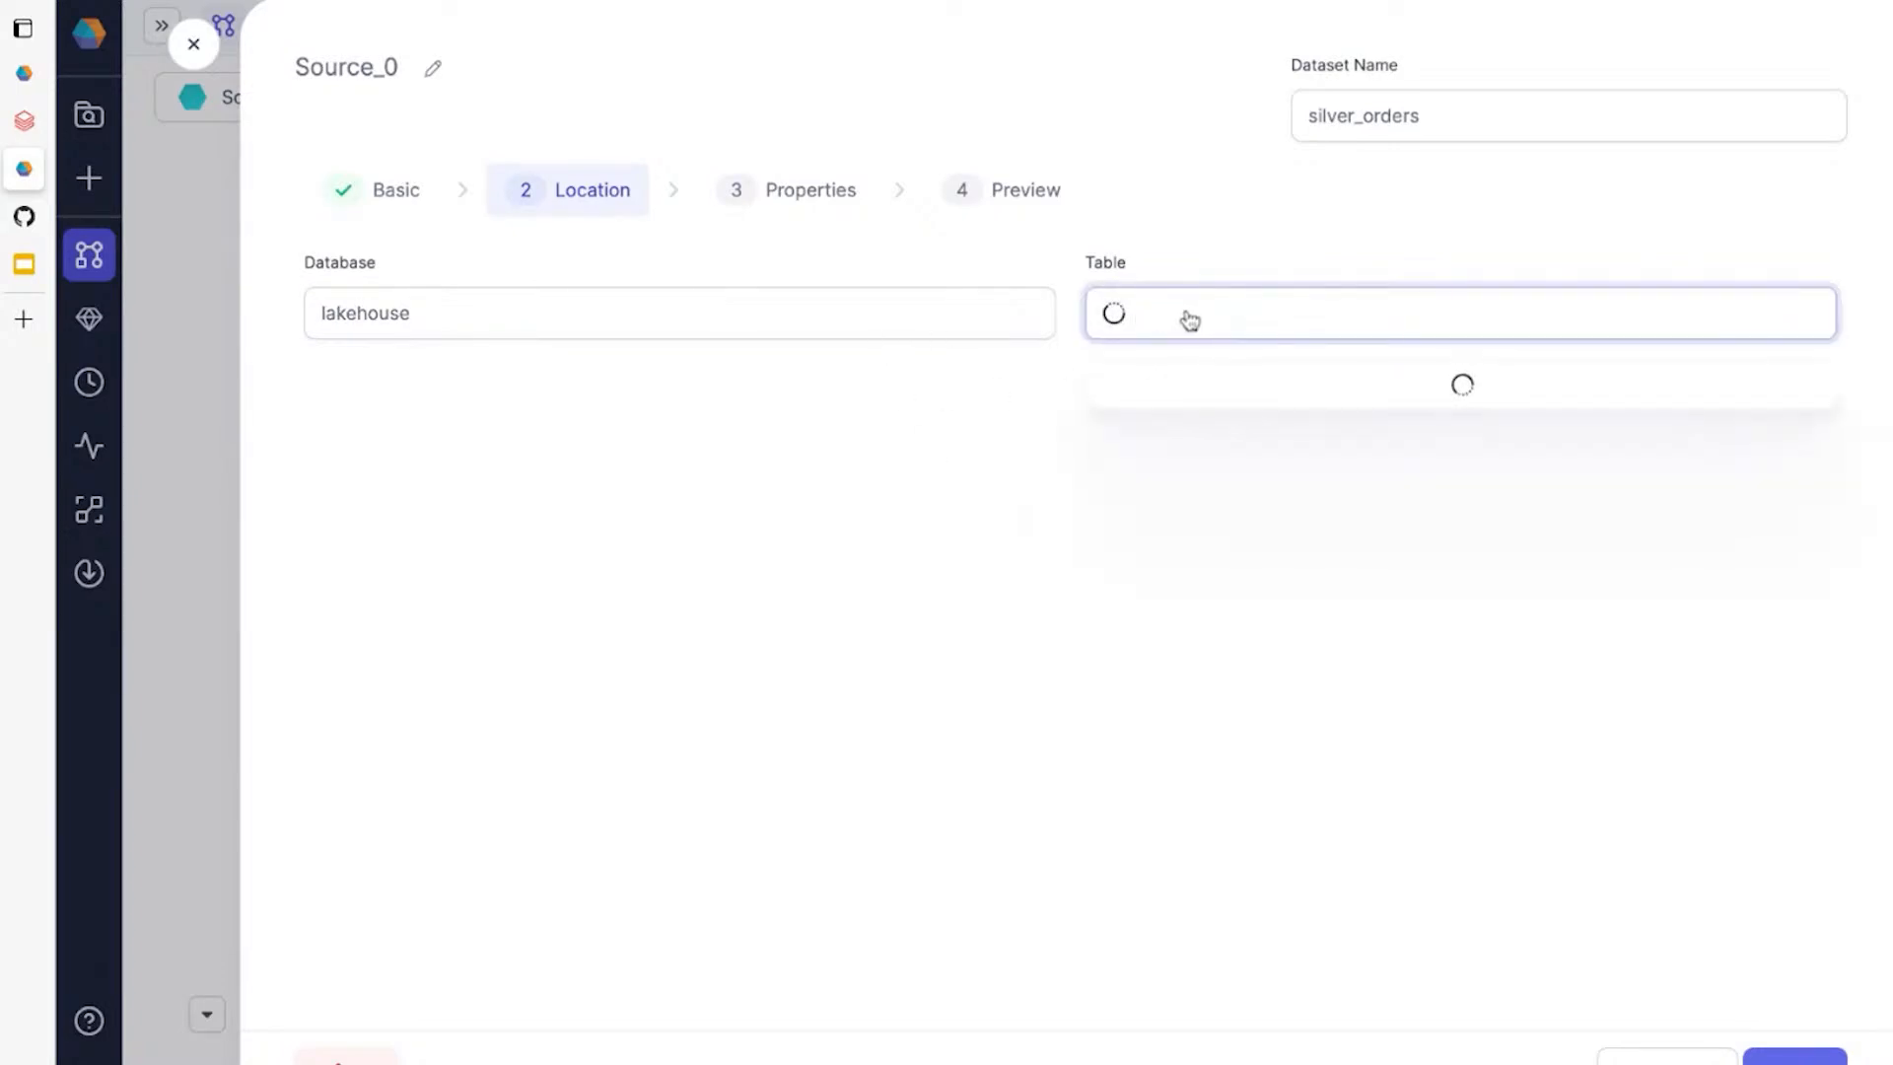
{"action": "type", "text": "silv"}
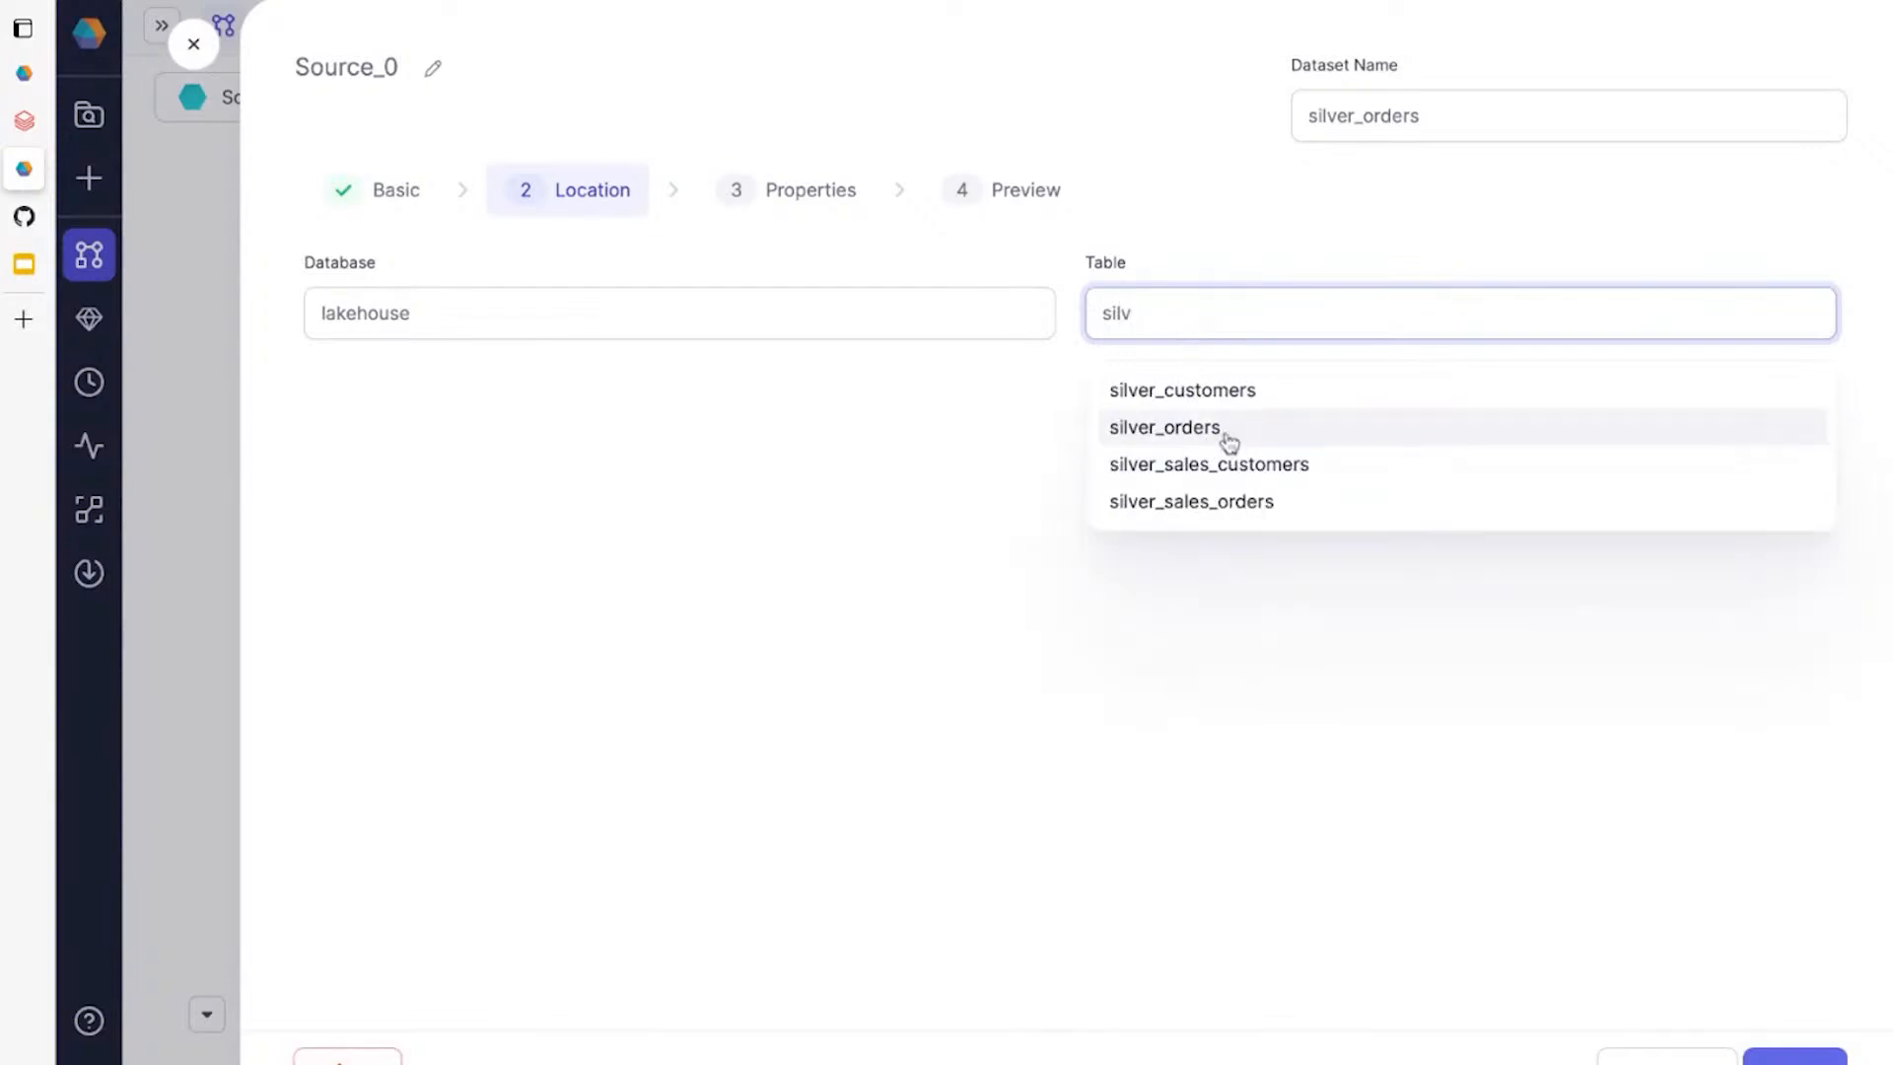
{"action": "left_click", "coordinate": [1228, 442]}
Infer the schema of the silver_orders dataset and inspect the metadata fields of the o_custkey column.
{"action": "left_click", "coordinate": [774, 212]}
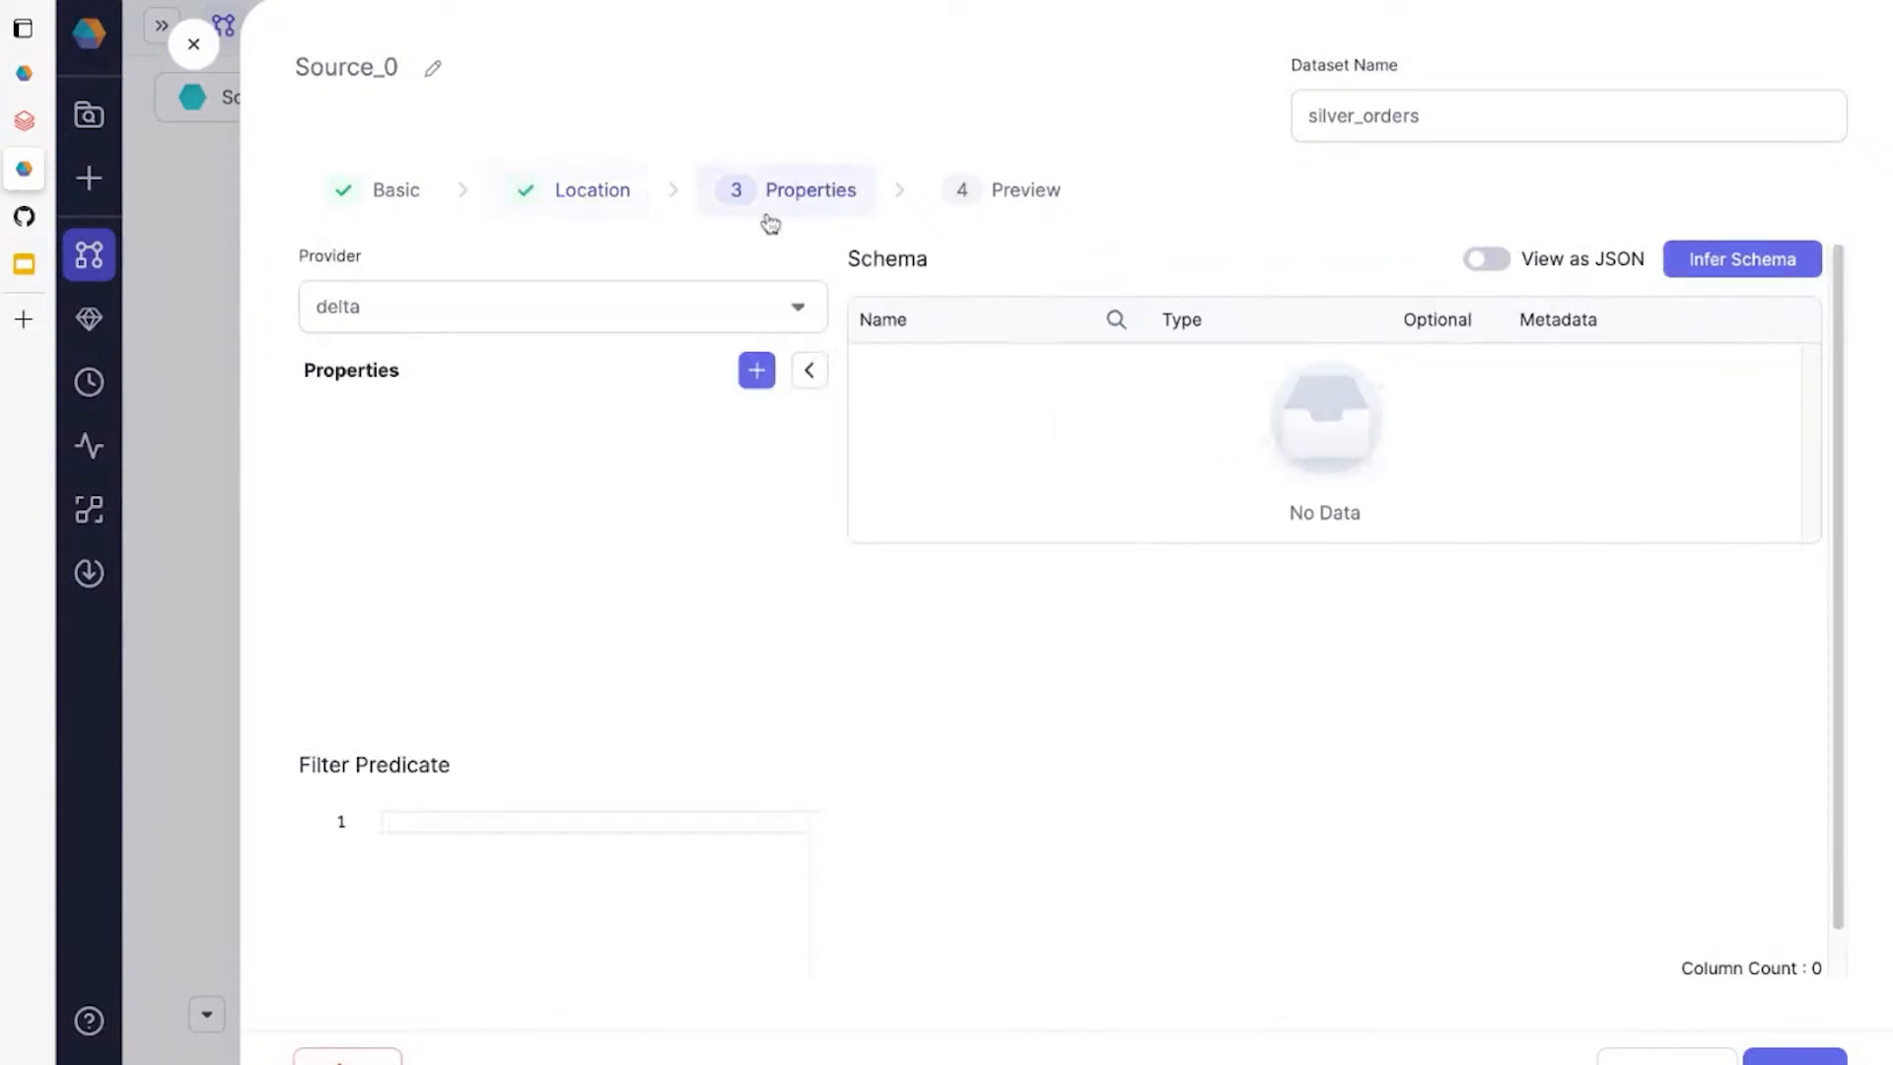
{"action": "left_click", "coordinate": [1671, 258]}
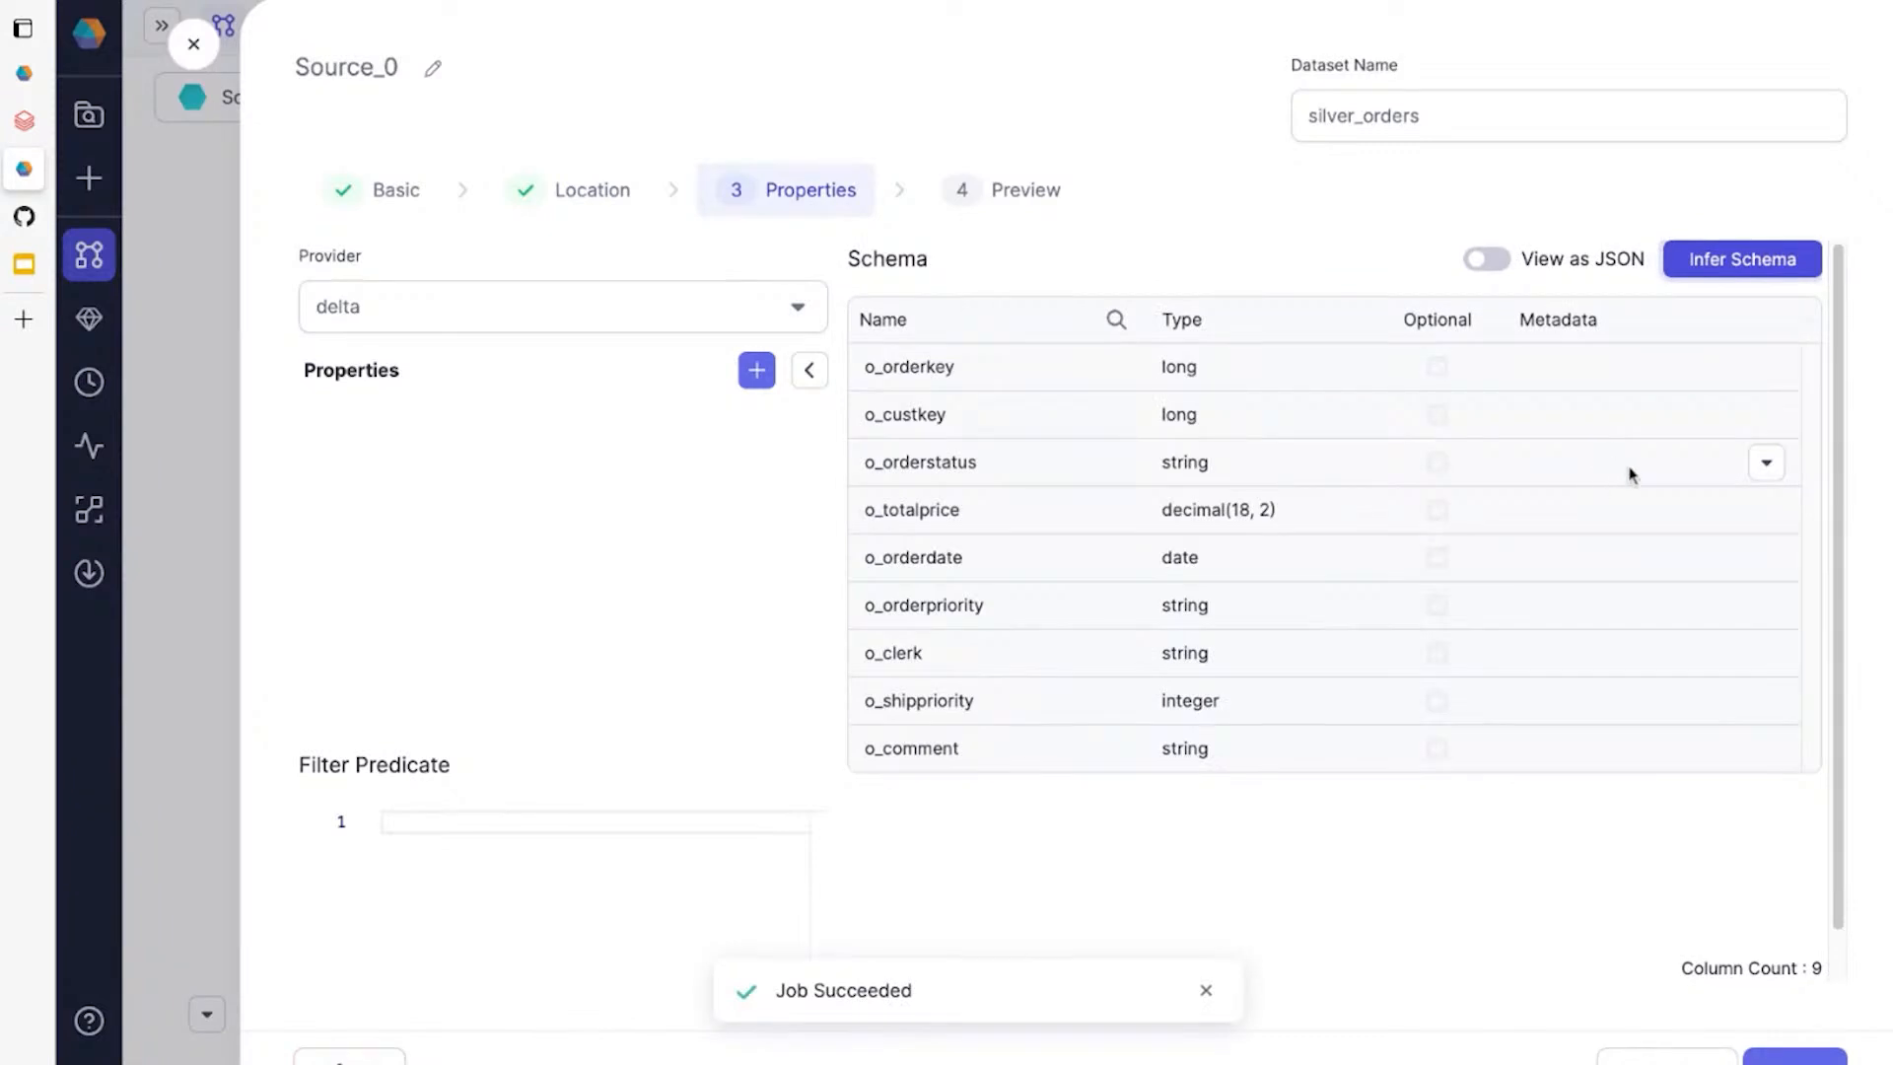
{"action": "left_click", "coordinate": [1765, 415]}
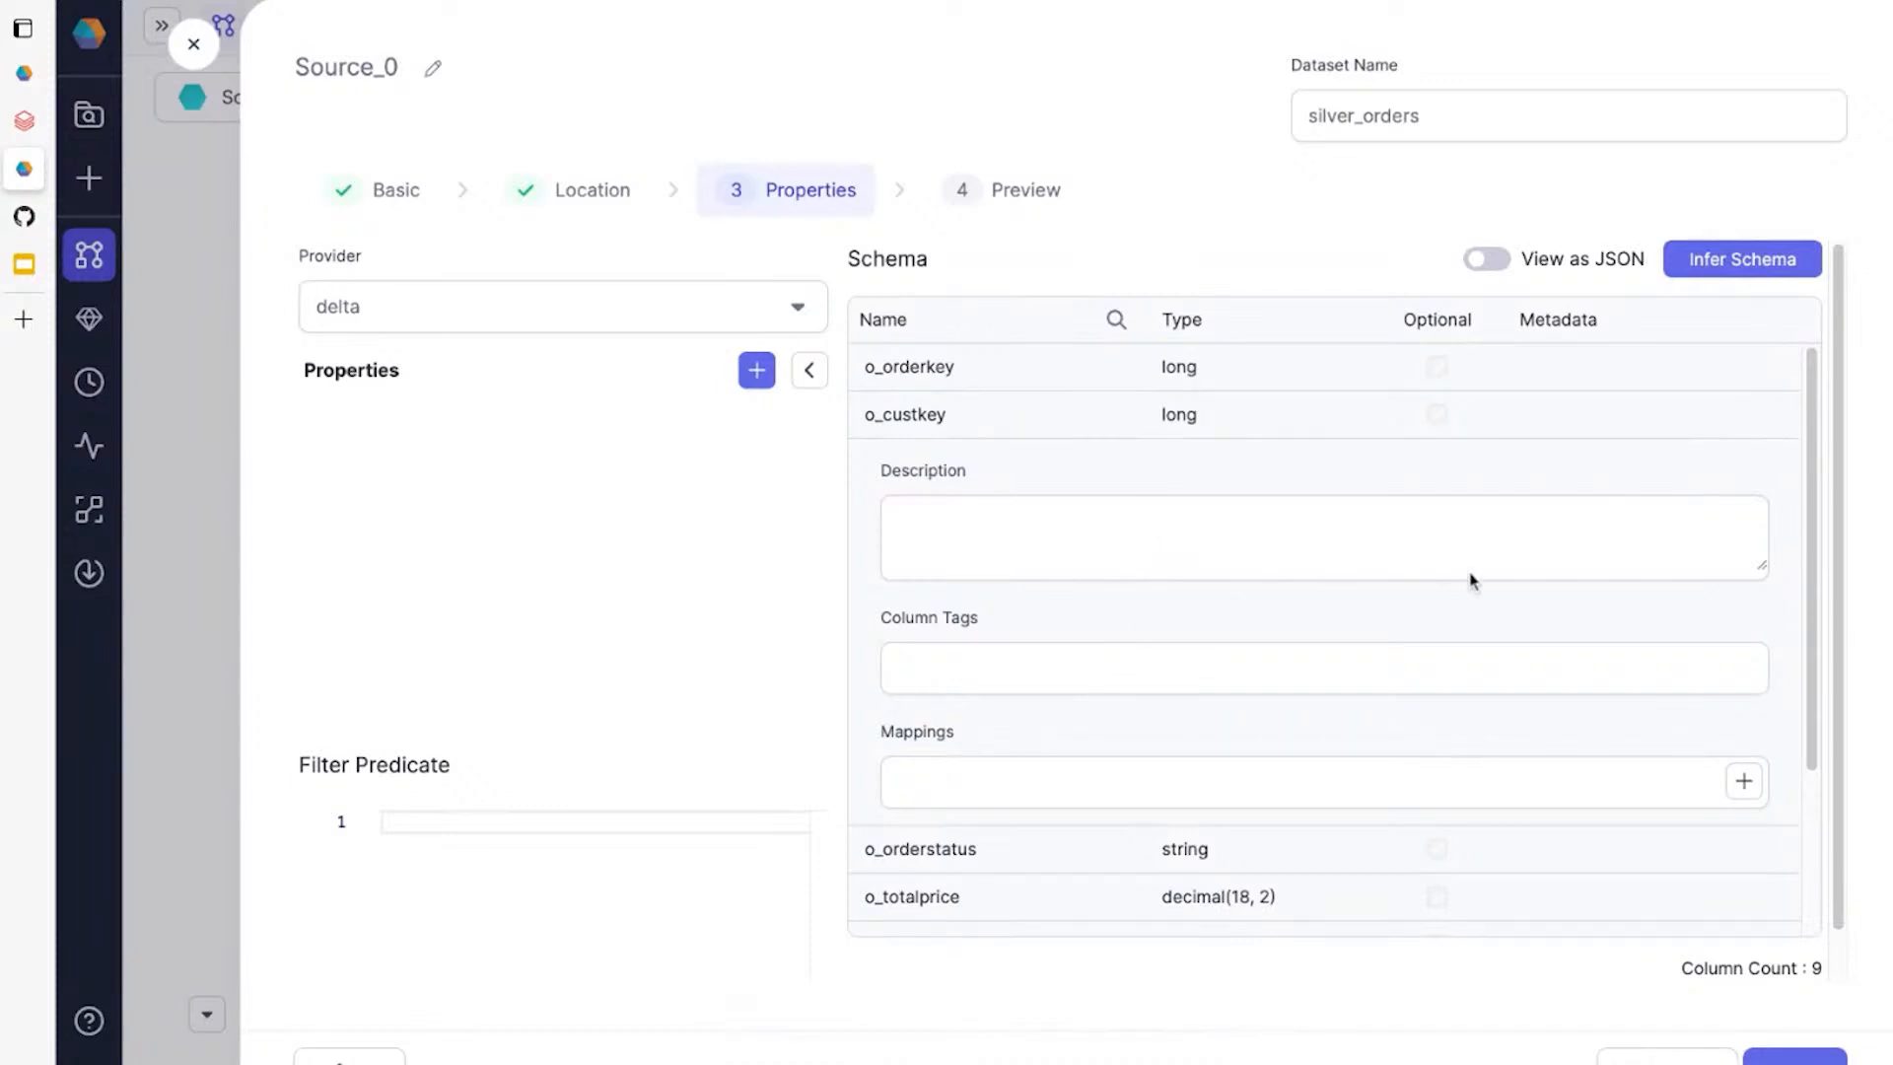
{"action": "left_click", "coordinate": [1763, 412]}
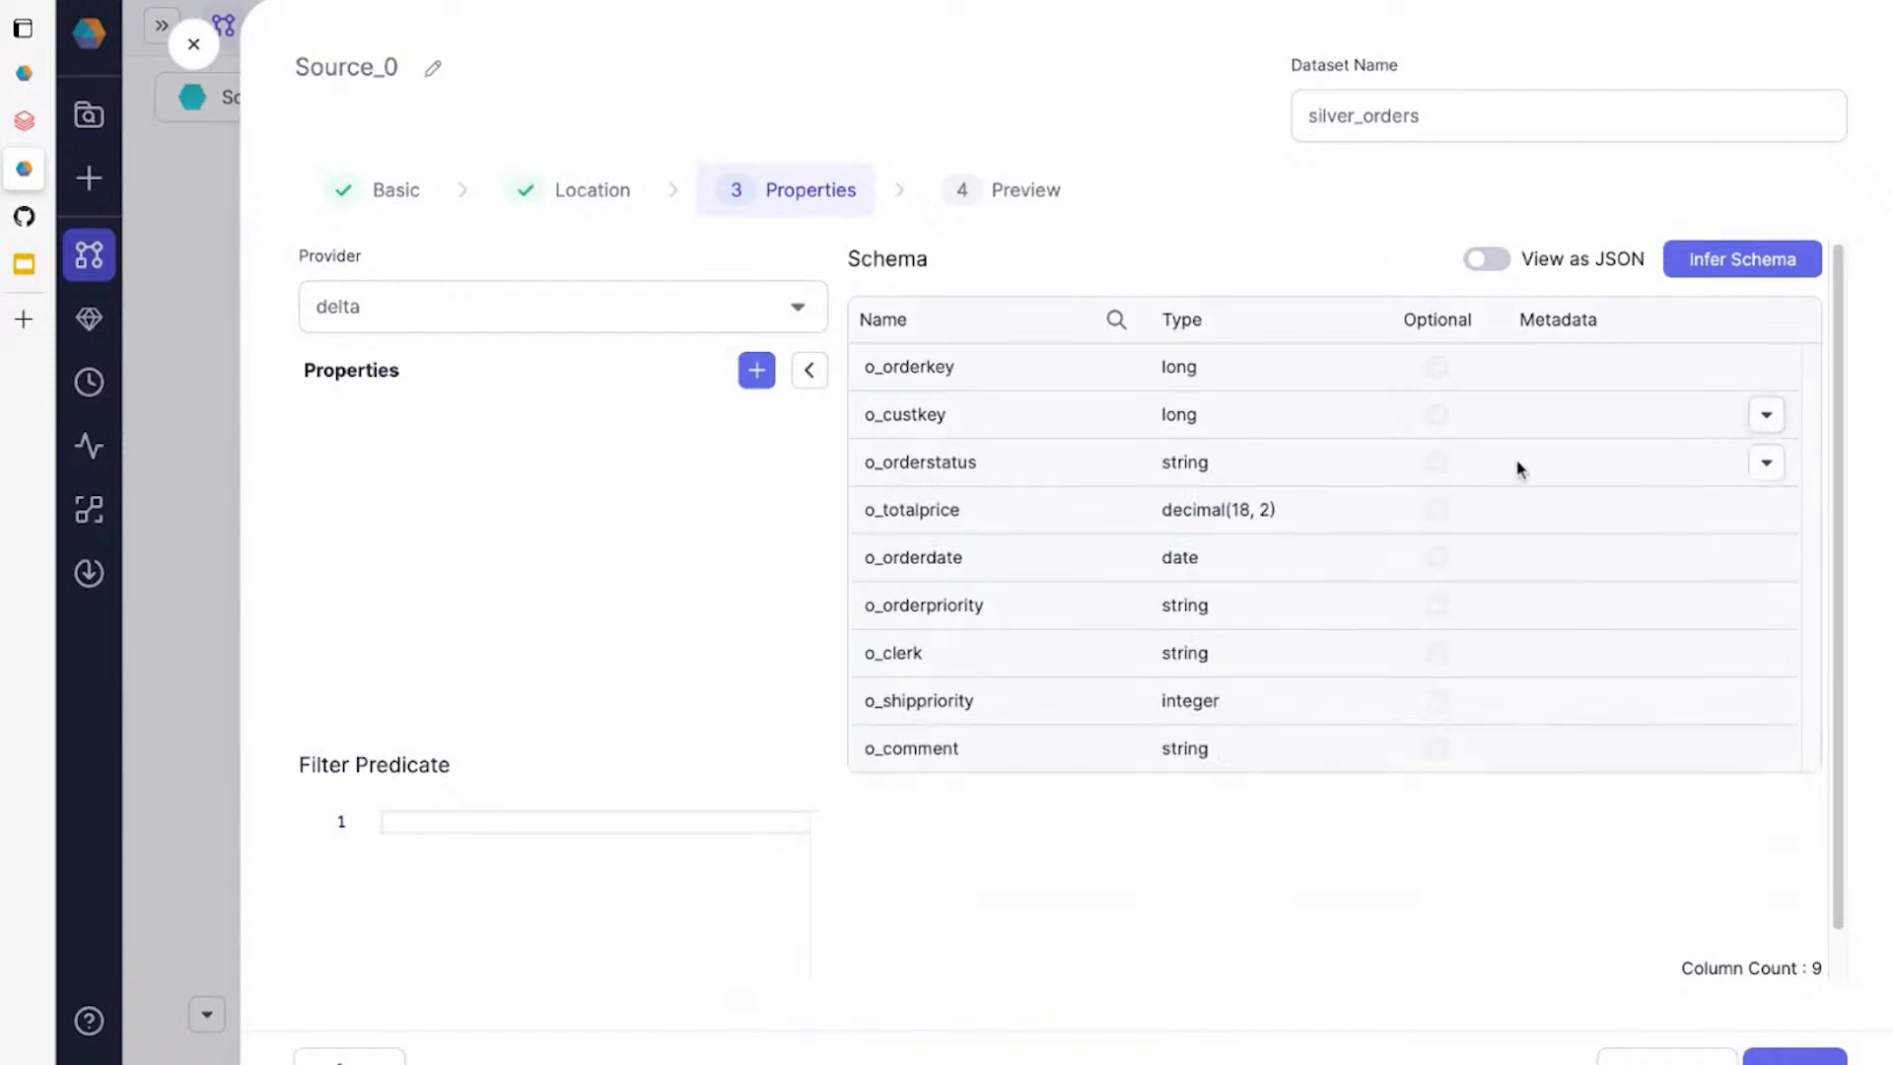
Load the silver_orders data preview, look through its rows, and create the dataset.
{"action": "left_click", "coordinate": [1027, 190]}
{"action": "left_click", "coordinate": [390, 283]}
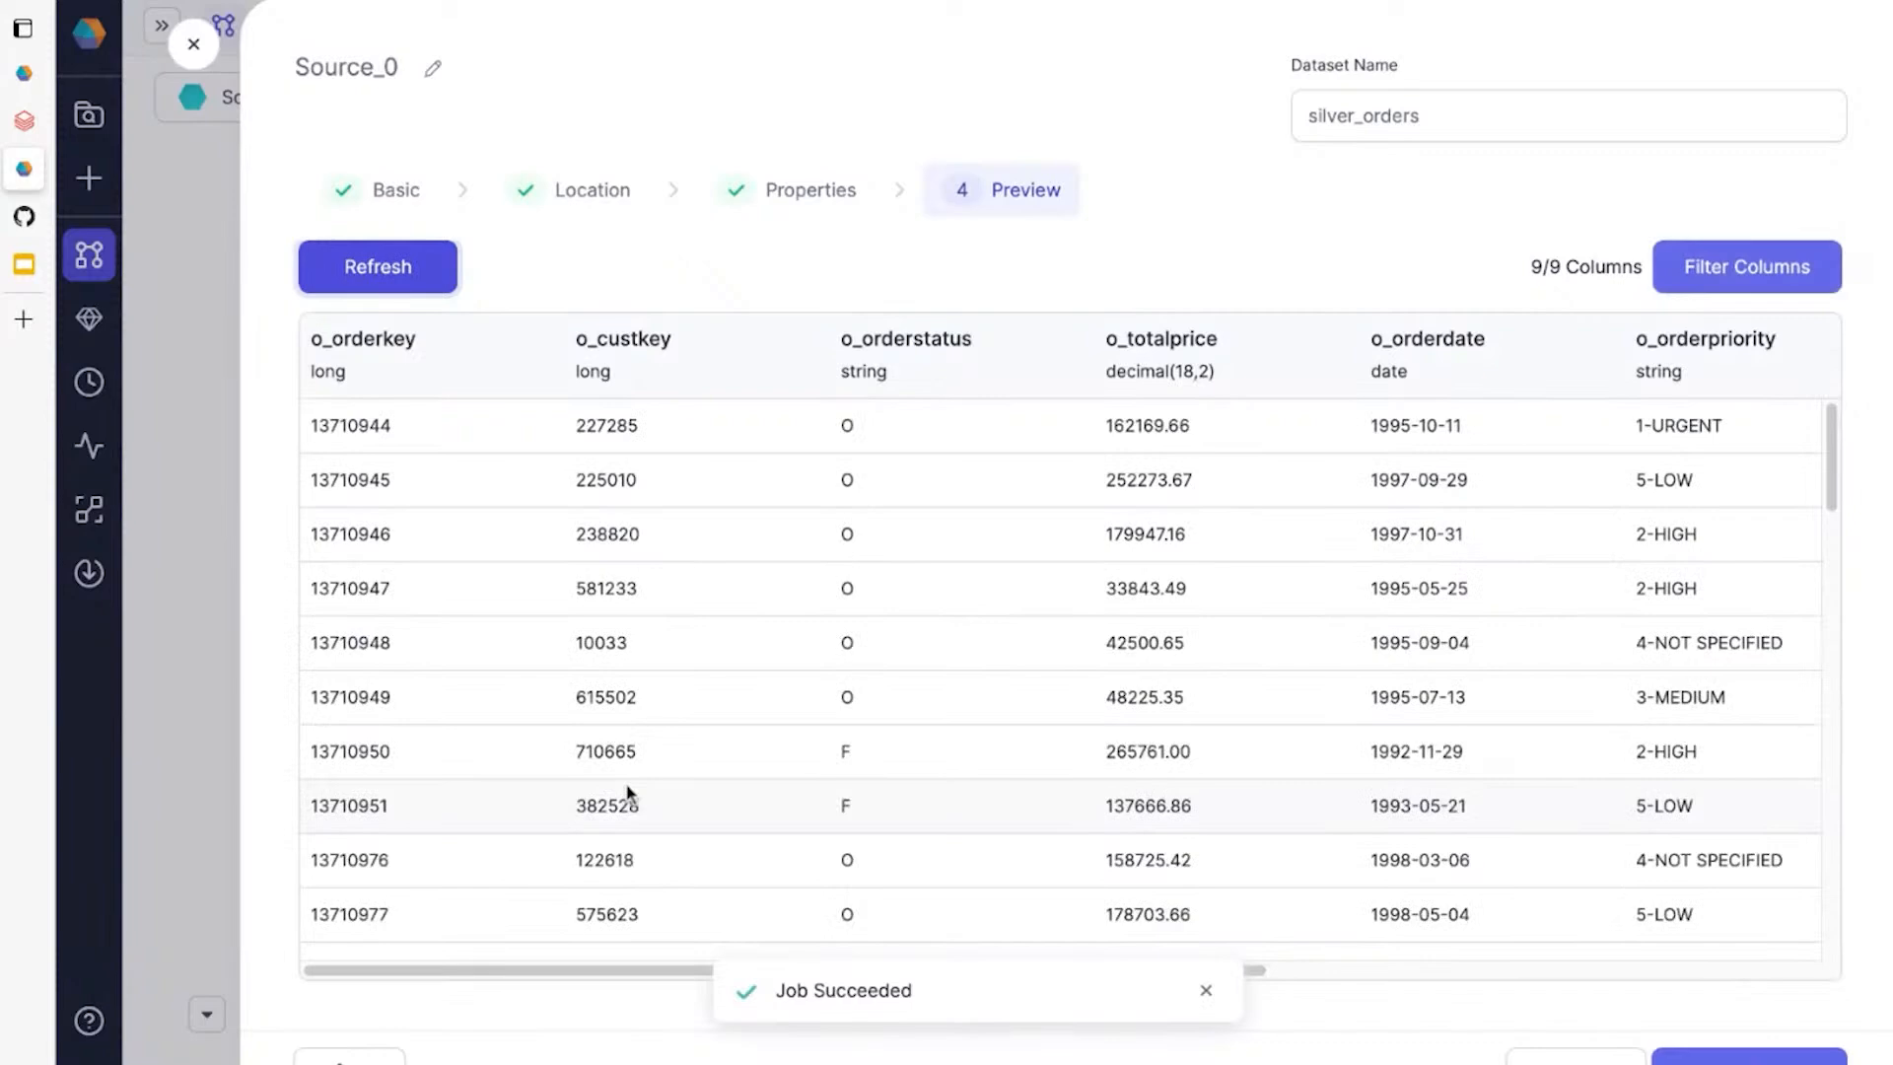
{"action": "scroll", "coordinate": [858, 829], "scroll_direction": "down", "scroll_amount": 4}
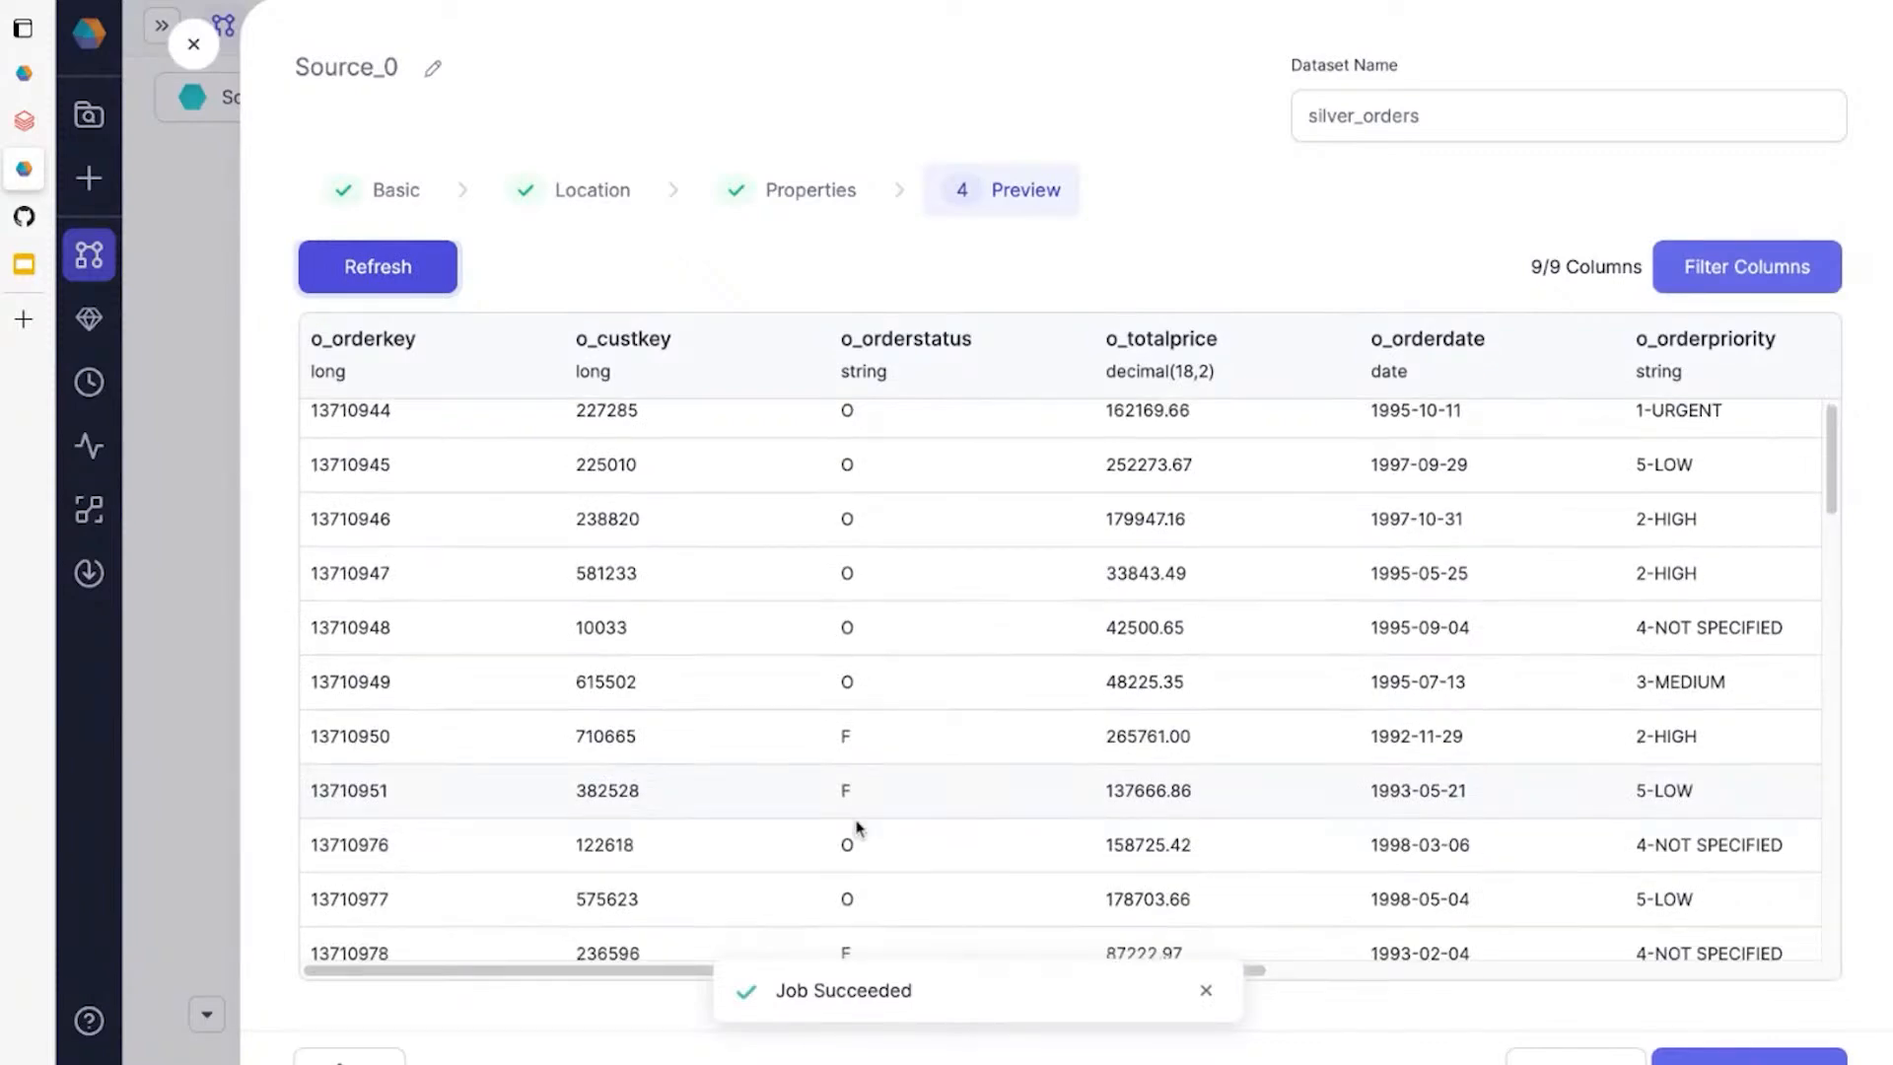
{"action": "scroll", "coordinate": [1006, 862], "scroll_direction": "down", "scroll_amount": 10}
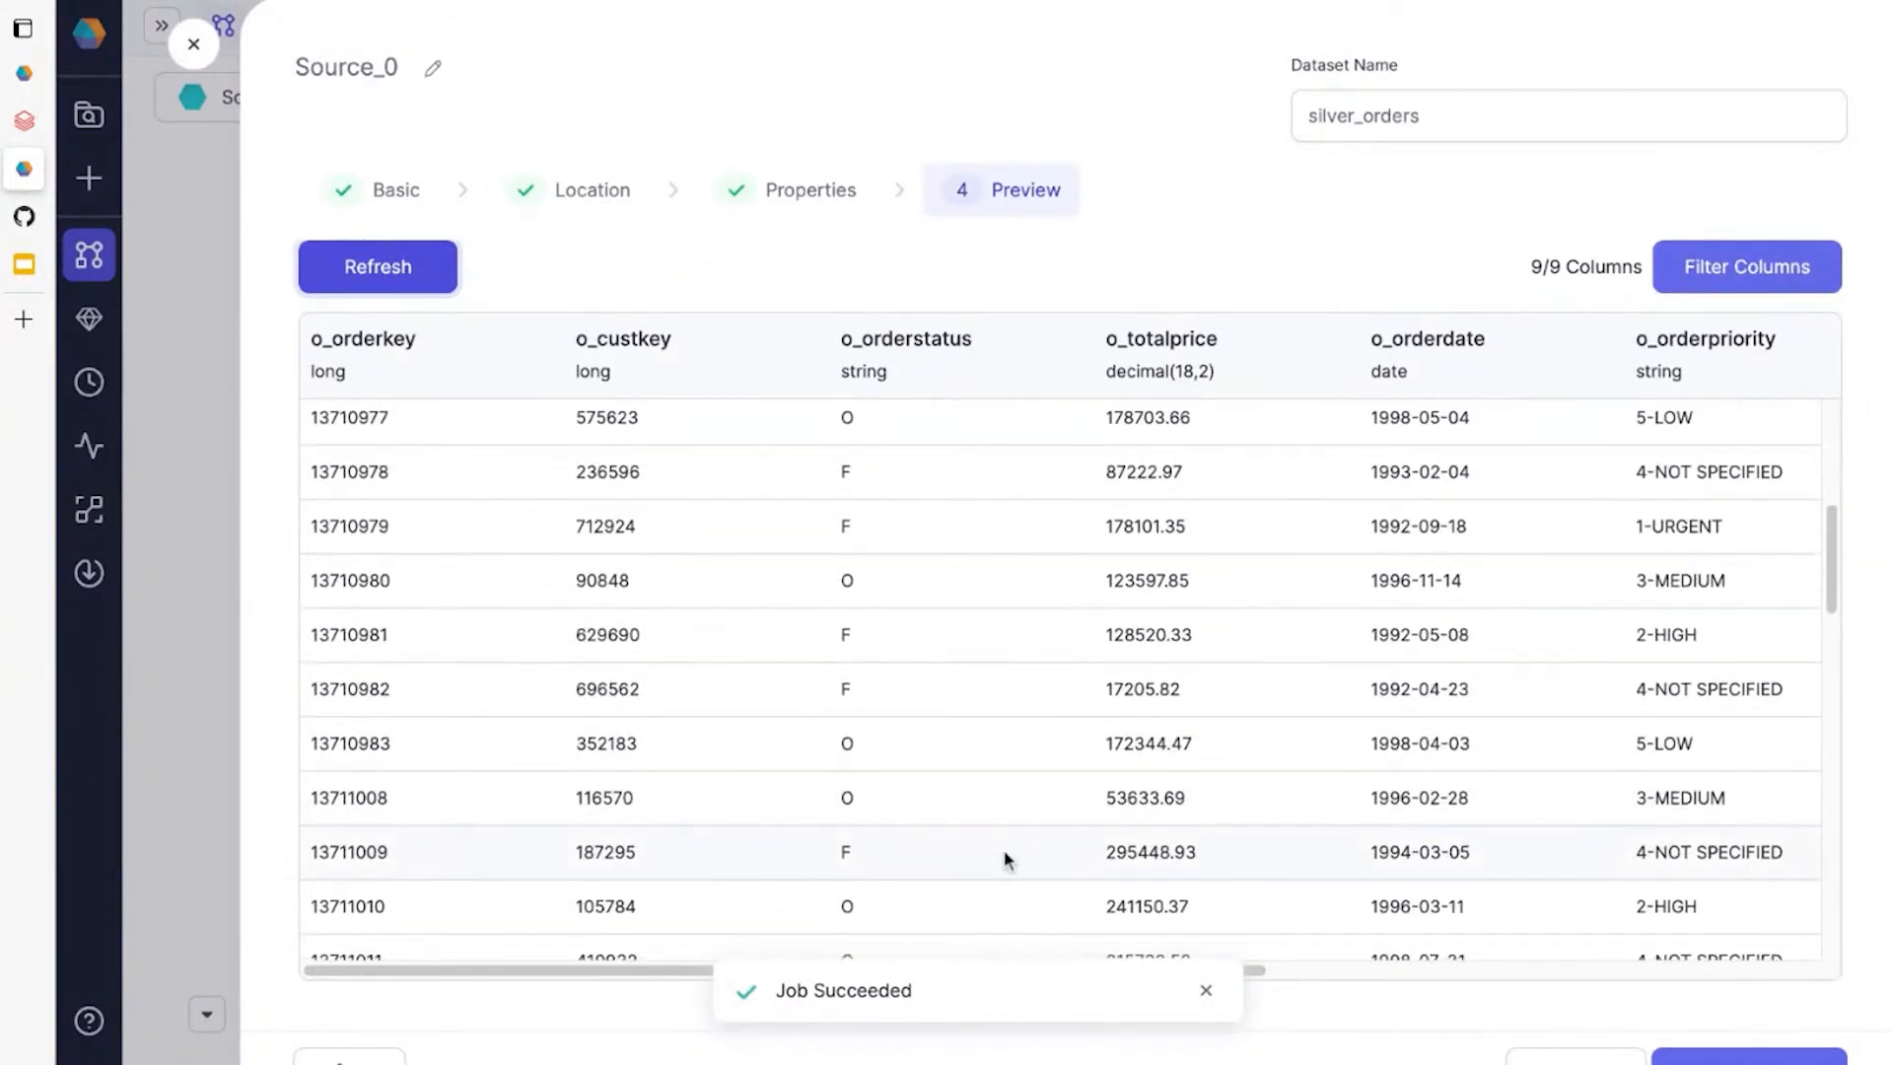
{"action": "scroll", "coordinate": [1007, 864], "scroll_direction": "up", "scroll_amount": 15}
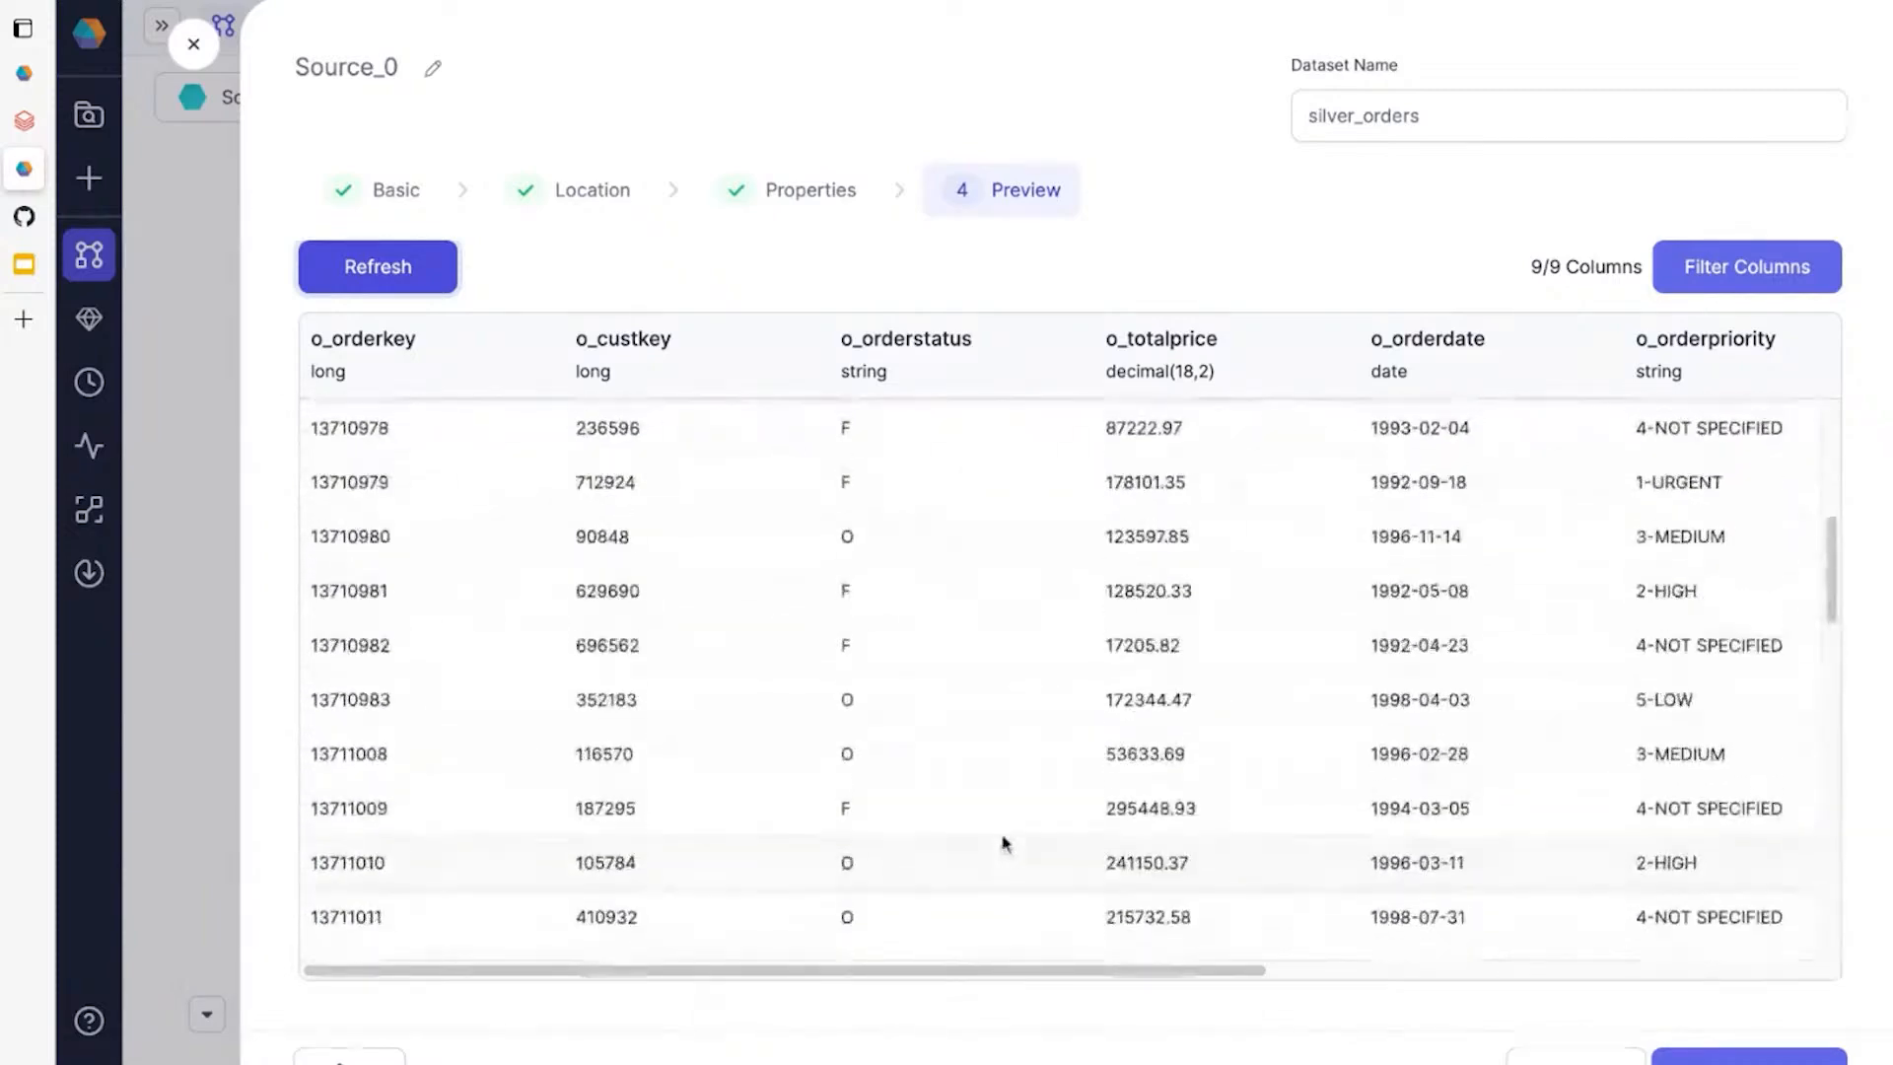
{"action": "left_click", "coordinate": [1749, 1058]}
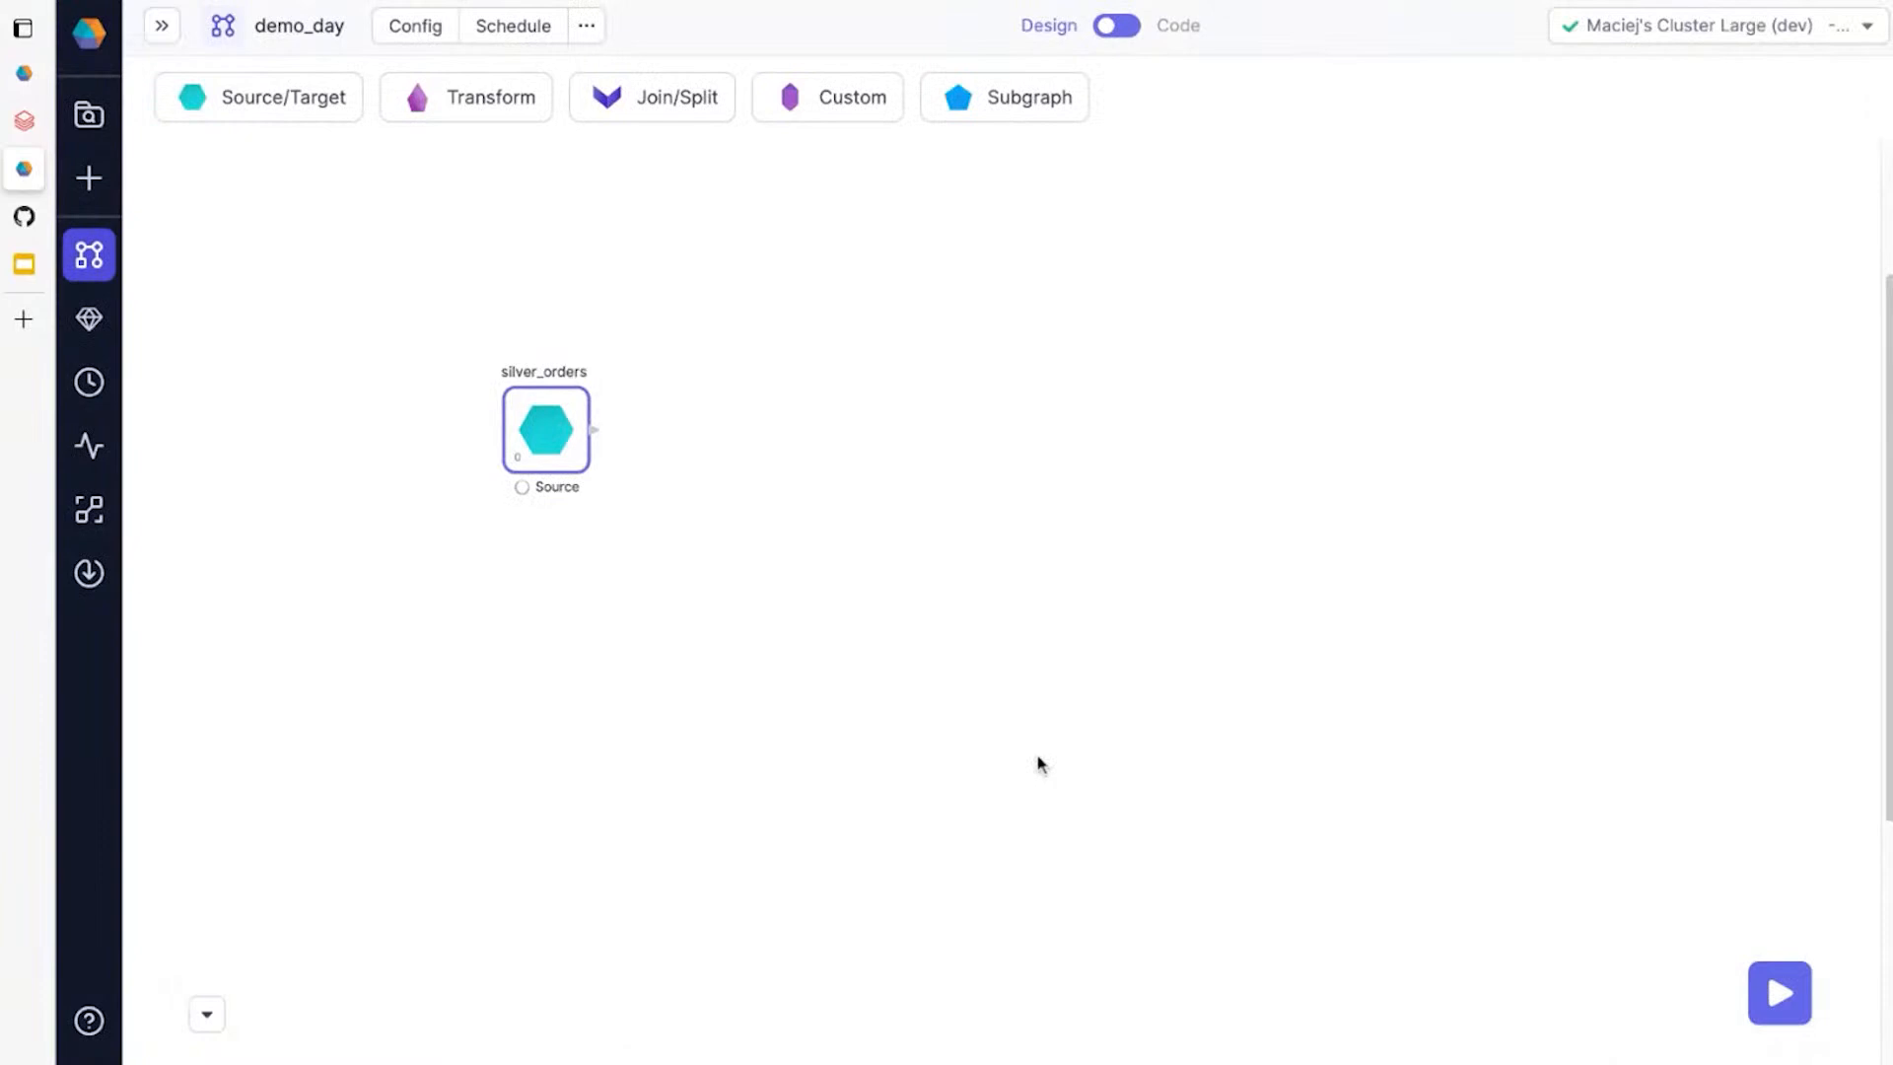
Add the project's existing silver_customers dataset to the canvas as a source below silver_orders.
{"action": "left_click", "coordinate": [161, 26]}
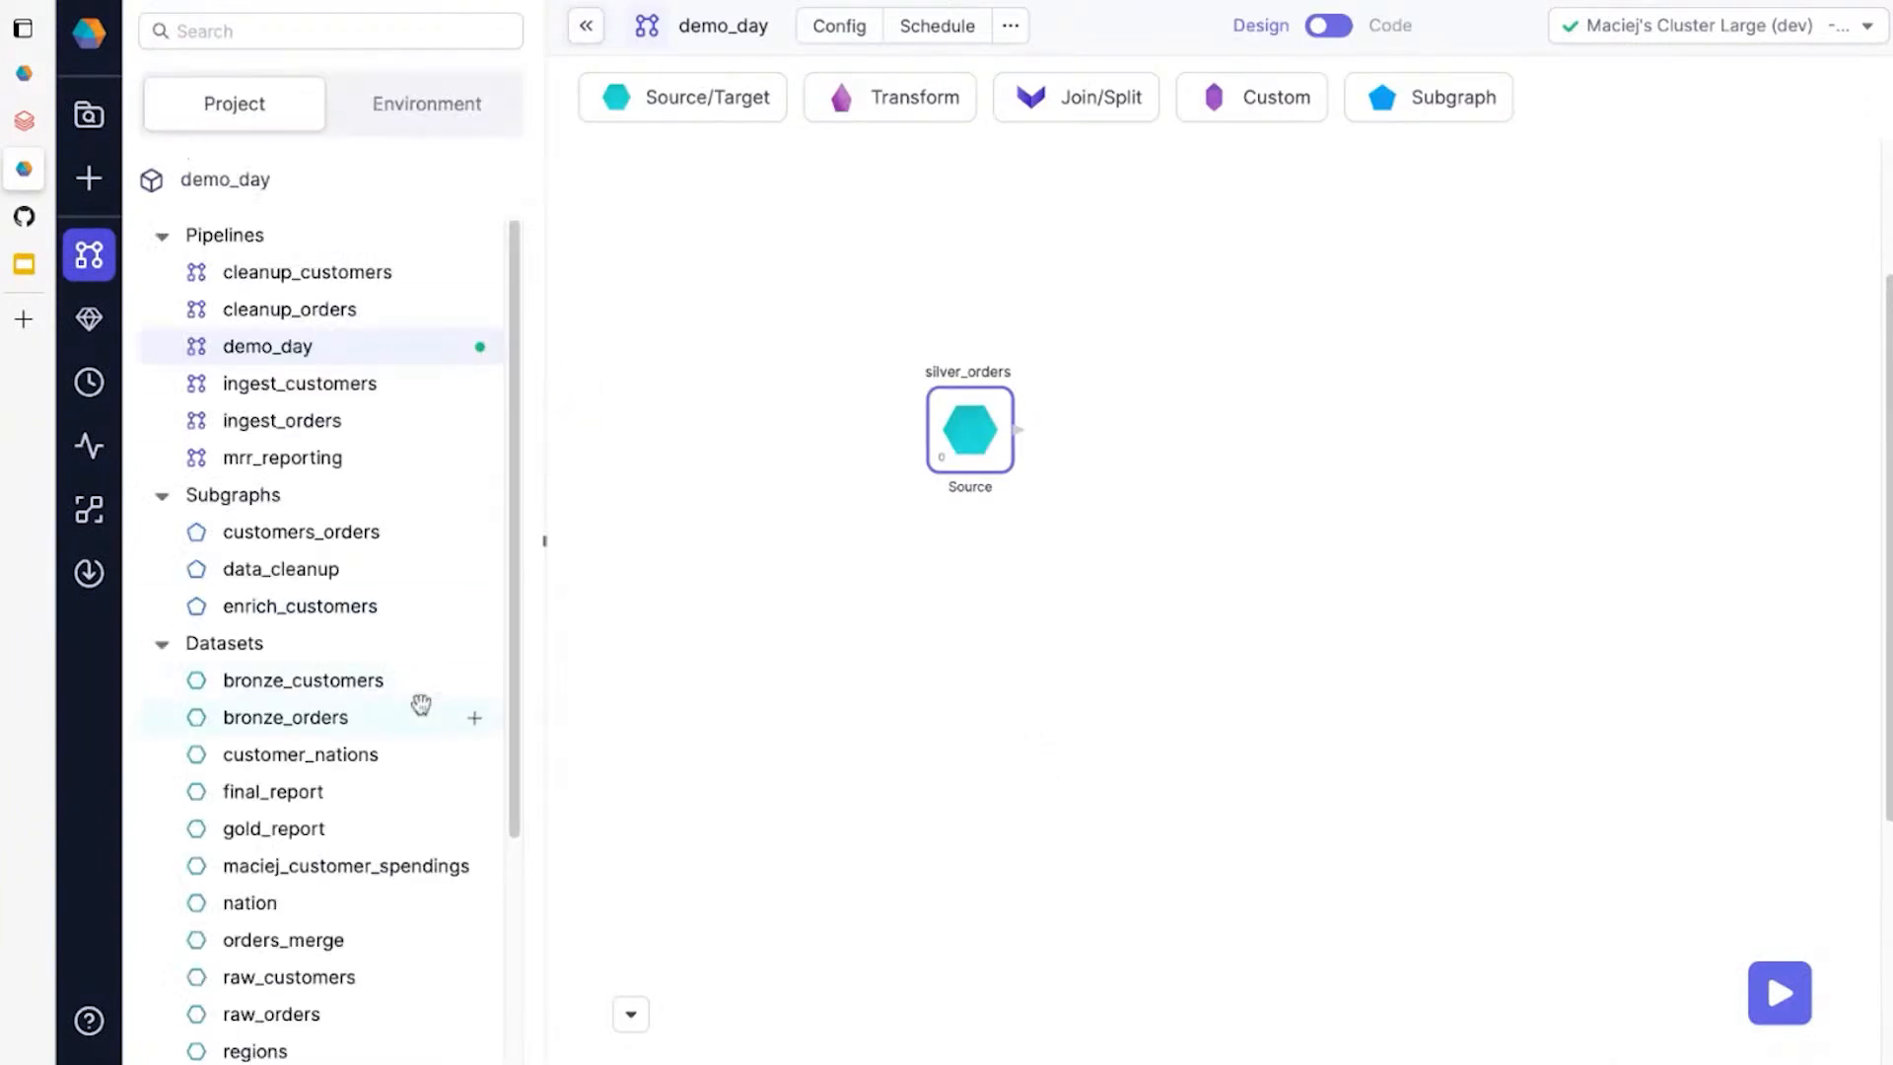
{"action": "scroll", "coordinate": [418, 706], "scroll_direction": "down", "scroll_amount": 3}
{"action": "left_click_drag", "start_coordinate": [284, 861], "coordinate": [998, 784]}
{"action": "left_click_drag", "start_coordinate": [1022, 666], "coordinate": [1003, 667]}
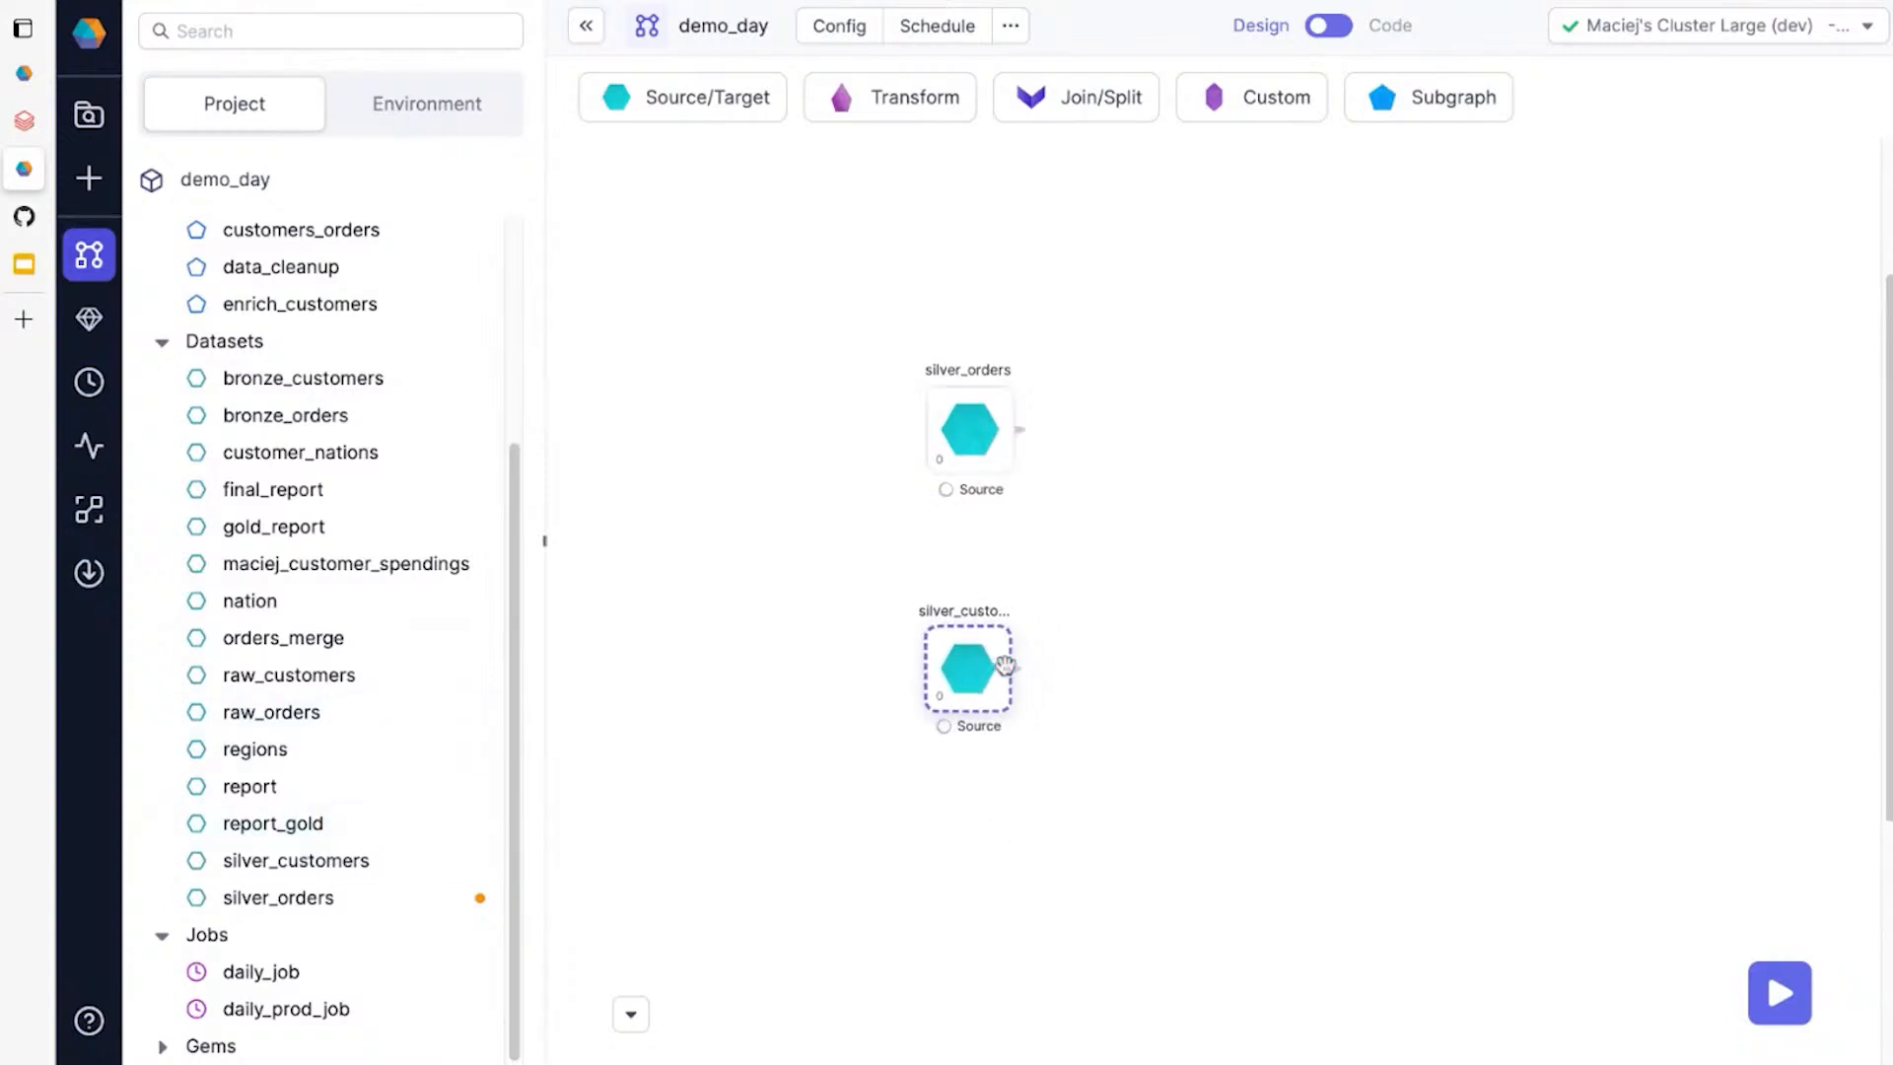
{"action": "left_click", "coordinate": [584, 30]}
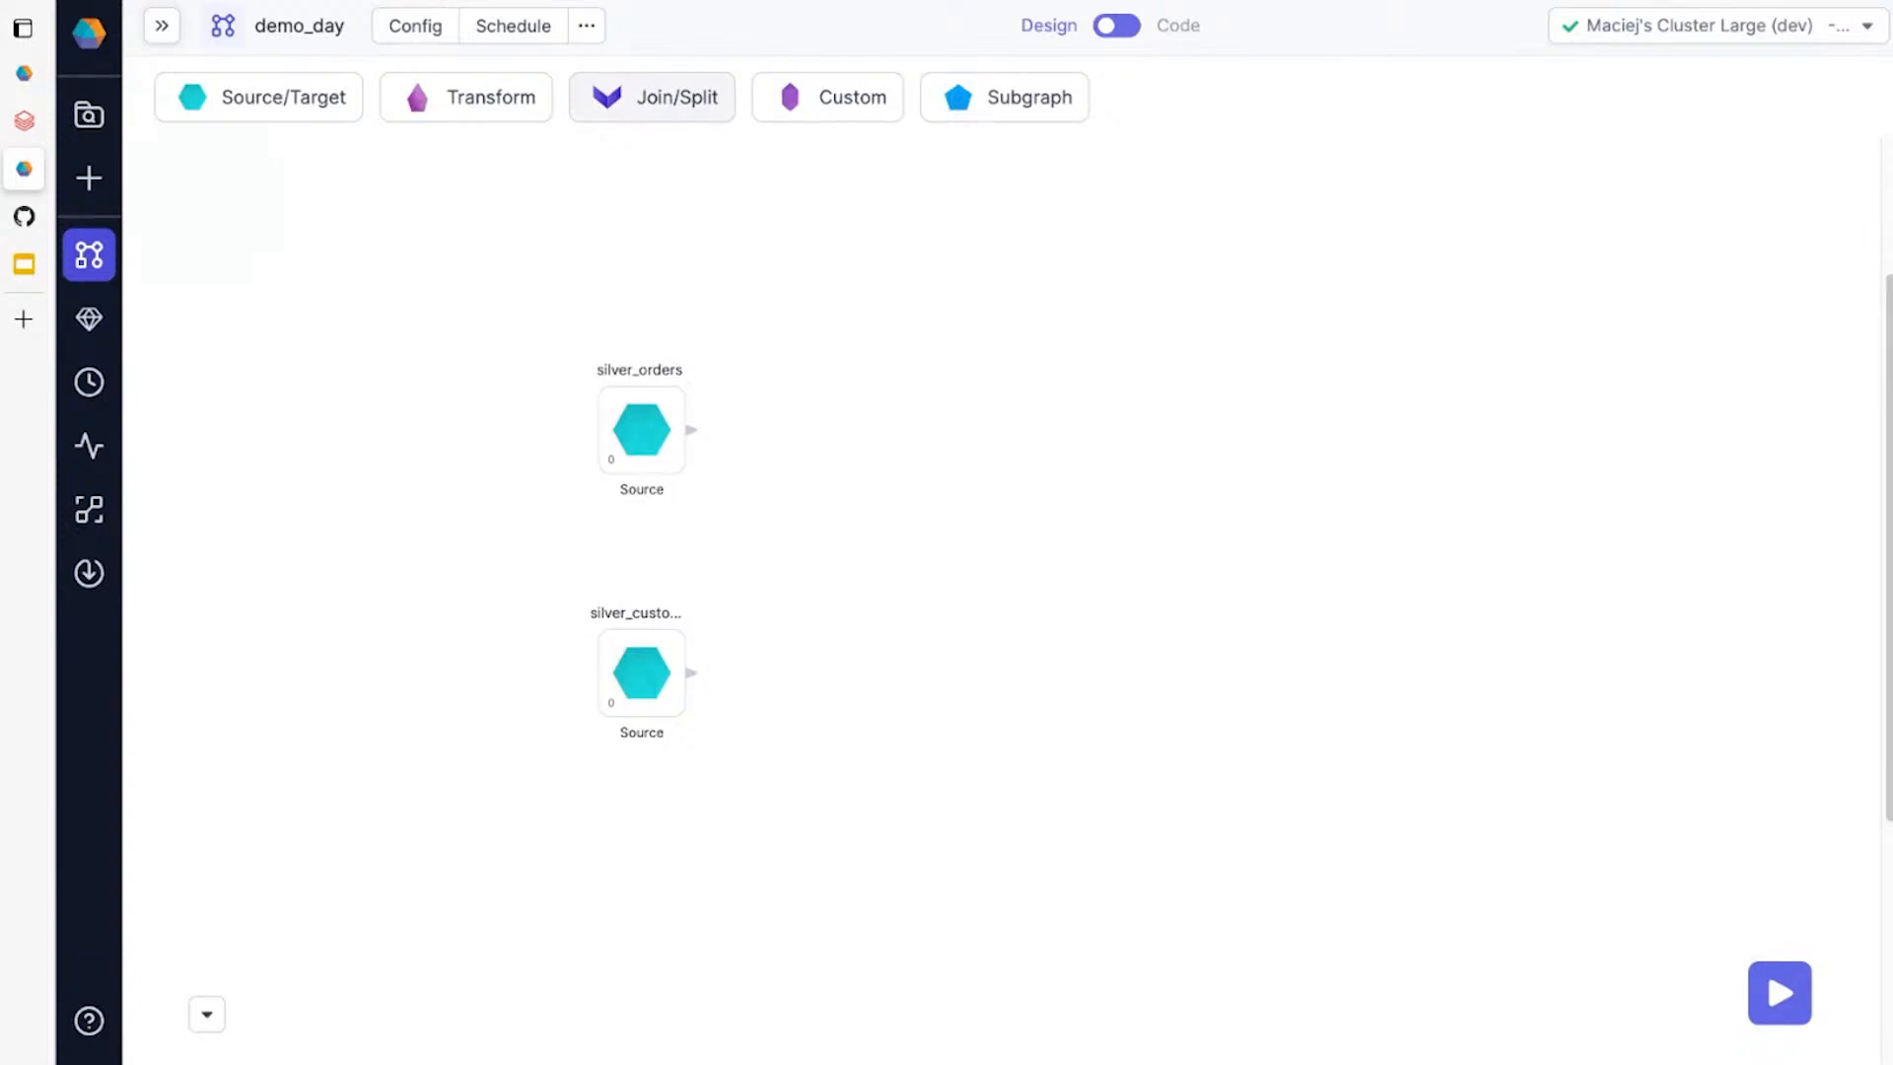
Add a Join gem fed by silver_orders and connect silver_customers to its second input.
{"action": "left_click", "coordinate": [639, 107]}
{"action": "left_click", "coordinate": [625, 163]}
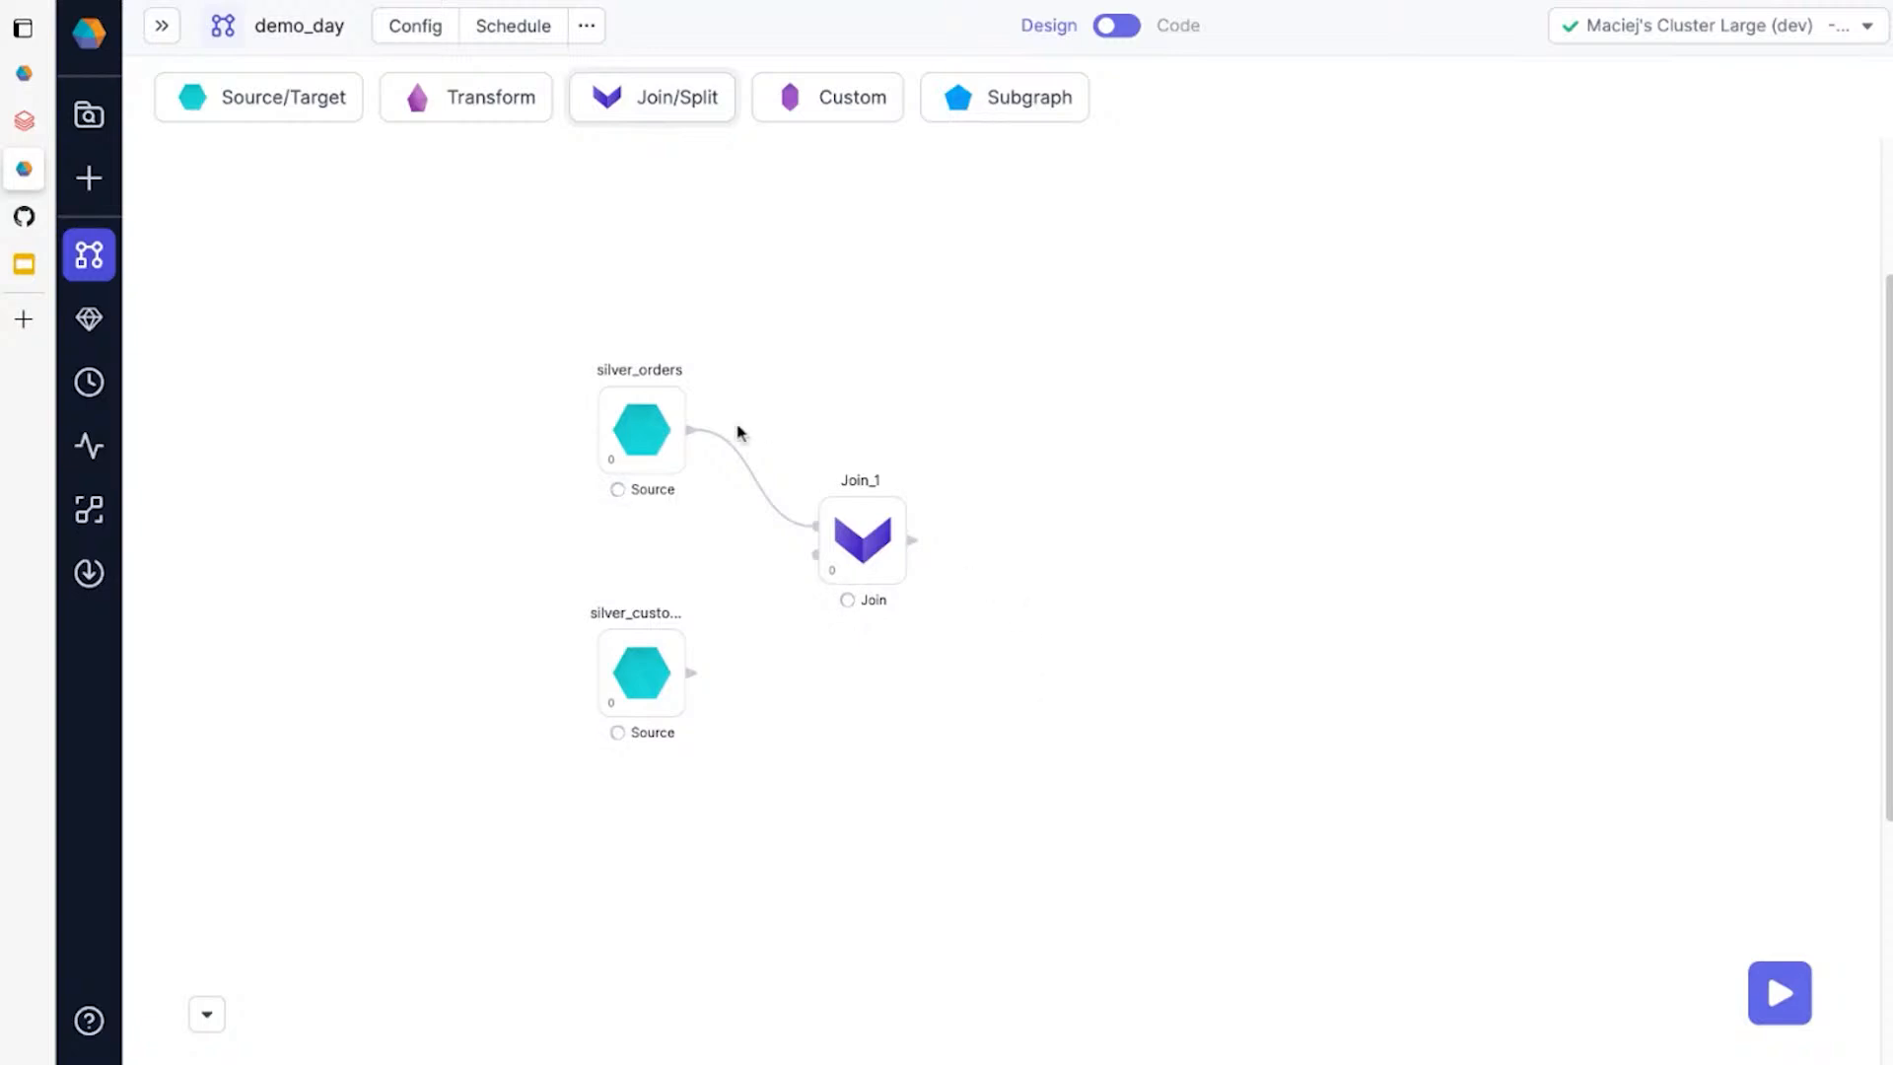
{"action": "left_click_drag", "start_coordinate": [690, 672], "coordinate": [848, 544]}
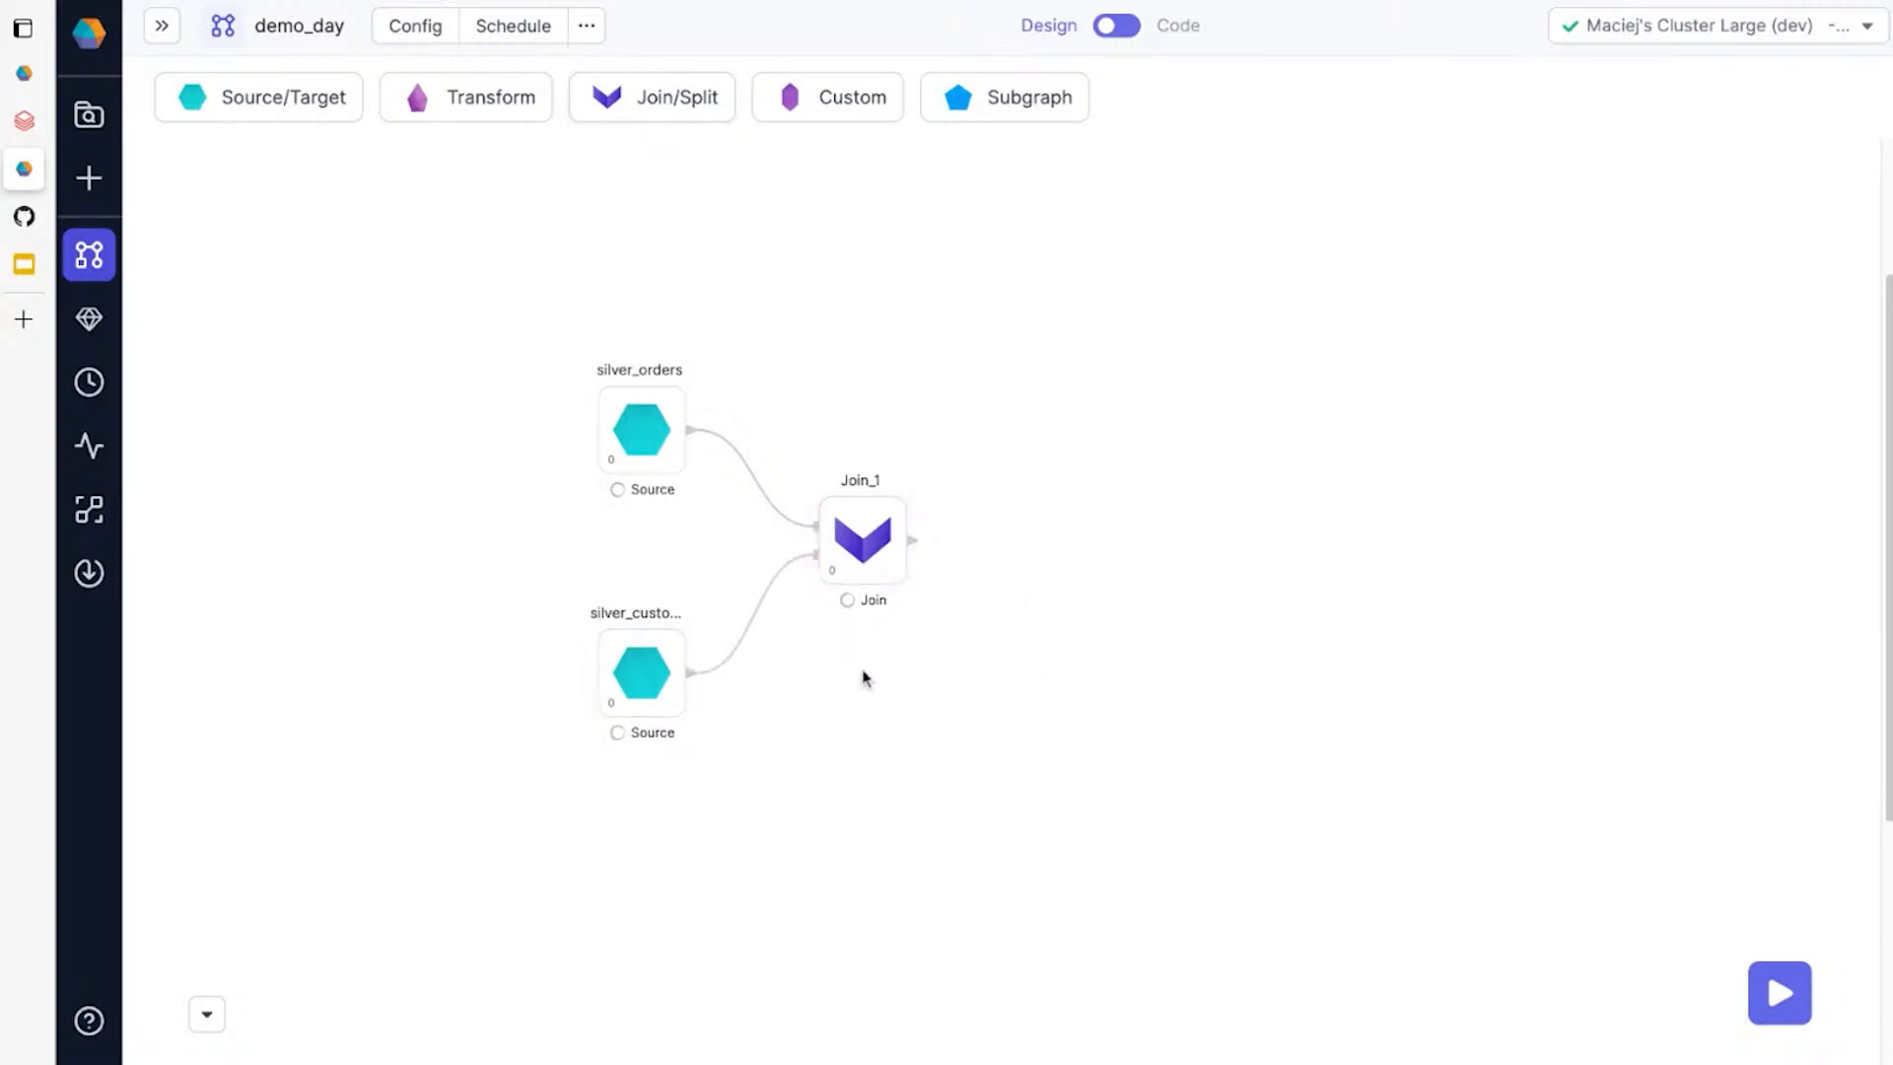
Set the Join gem's condition to silver_orders.o_custkey = in1.c_custkey.
{"action": "left_click", "coordinate": [862, 532]}
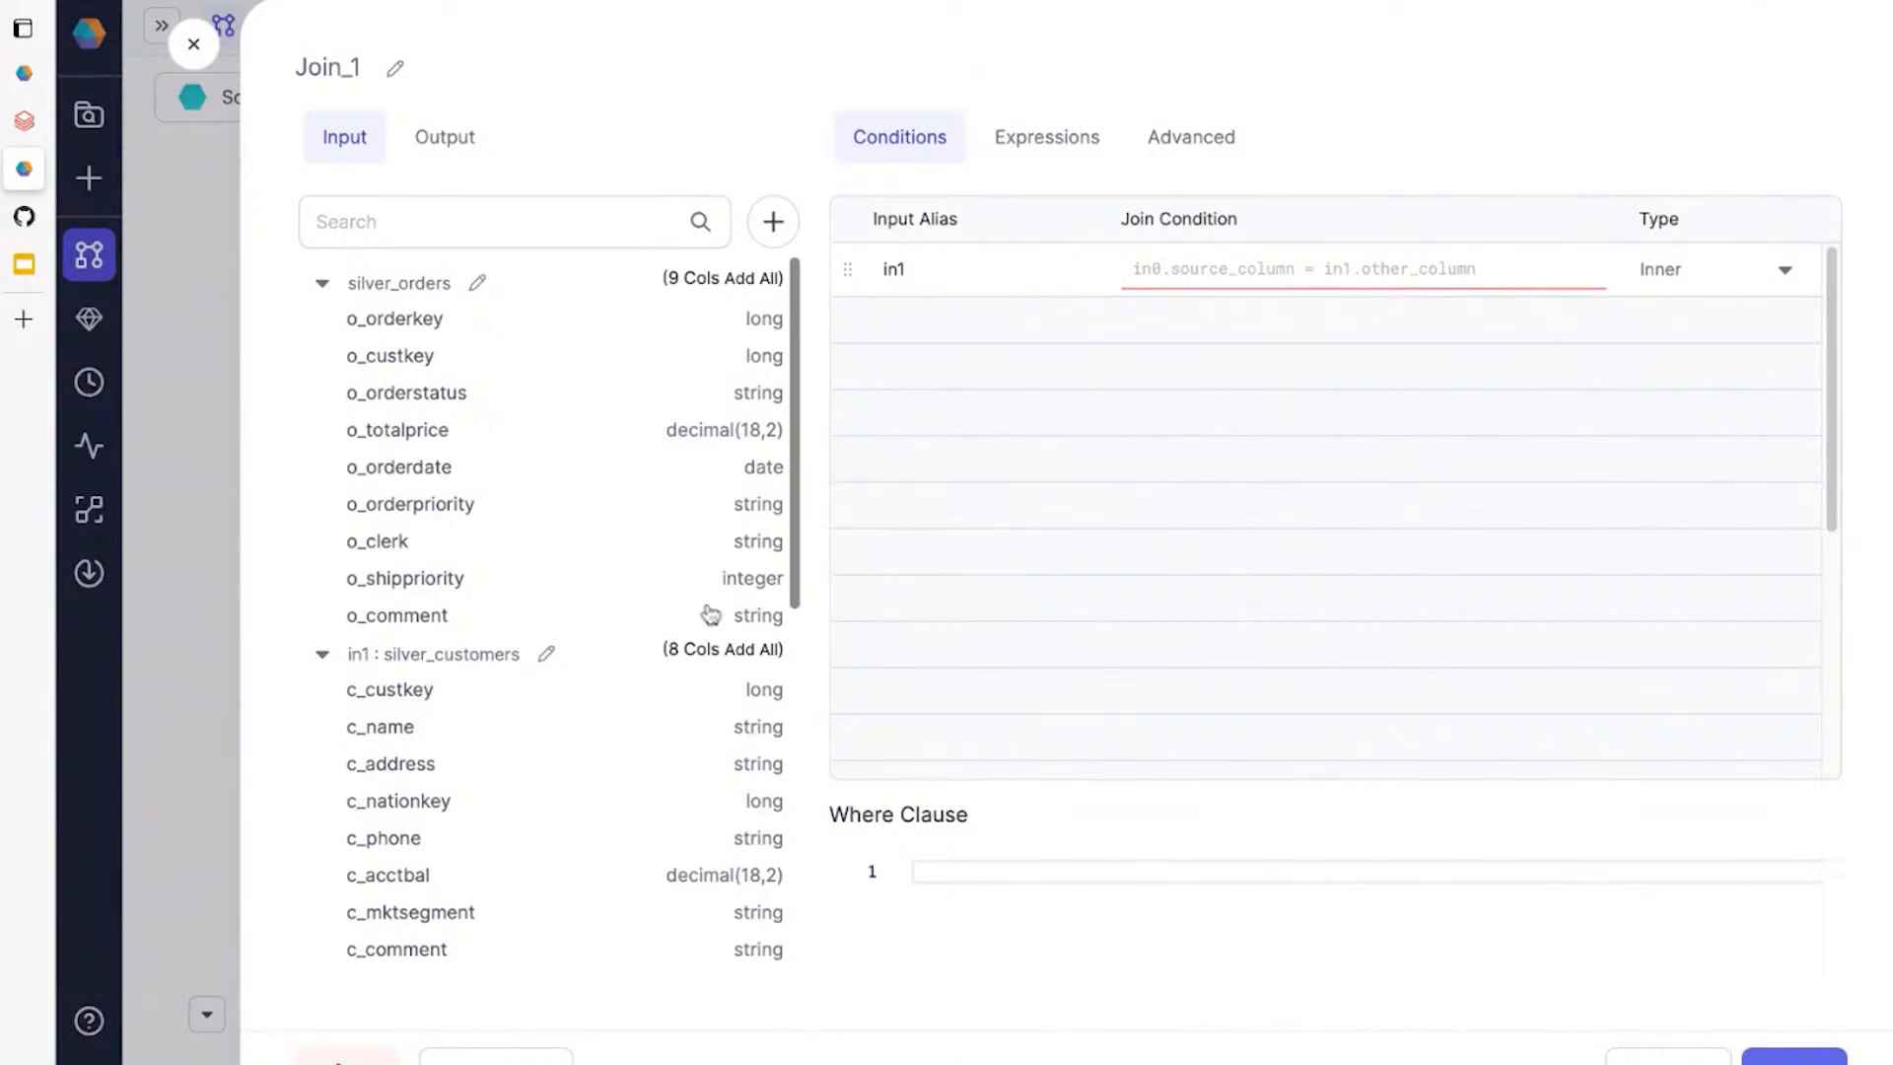
{"action": "scroll", "coordinate": [549, 760], "scroll_direction": "down", "scroll_amount": 1}
{"action": "scroll", "coordinate": [612, 601], "scroll_direction": "up", "scroll_amount": 1}
{"action": "scroll", "coordinate": [617, 588], "scroll_direction": "down", "scroll_amount": 1}
{"action": "scroll", "coordinate": [617, 587], "scroll_direction": "up", "scroll_amount": 1}
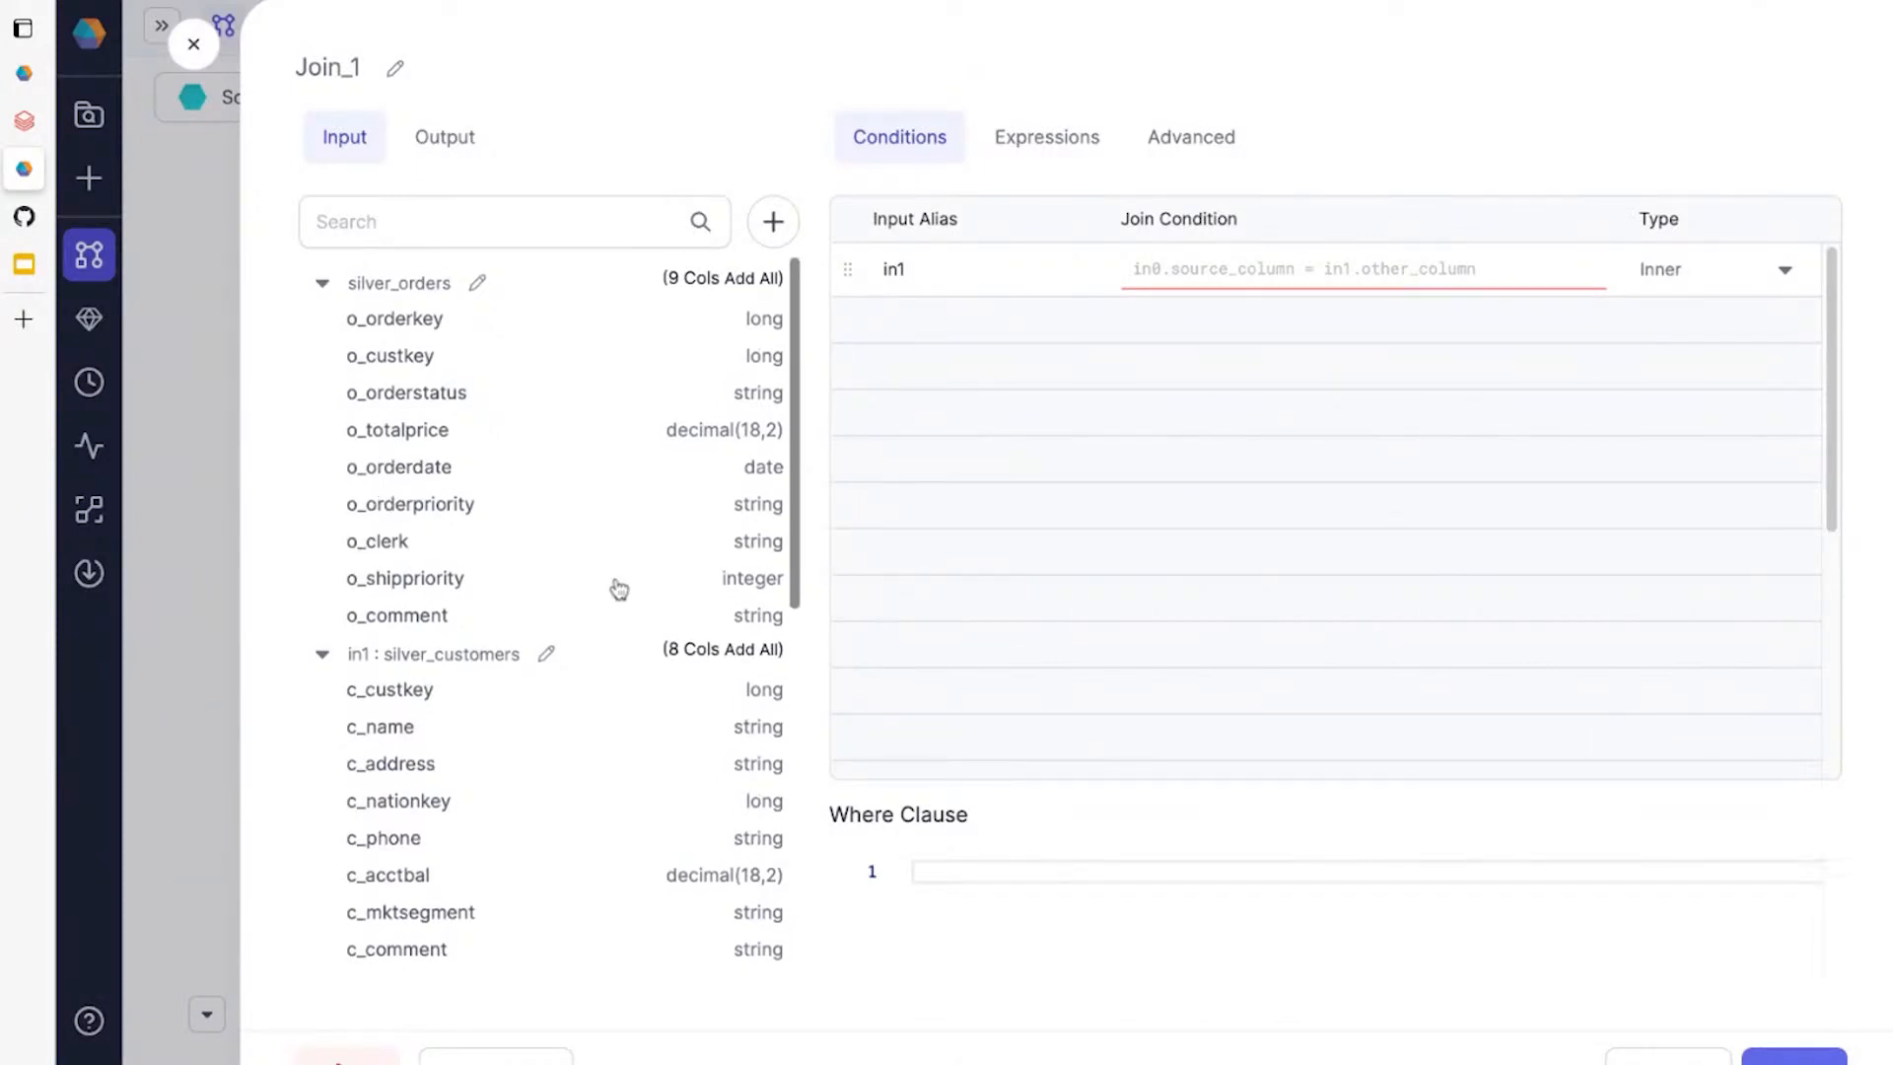
{"action": "left_click", "coordinate": [1281, 270]}
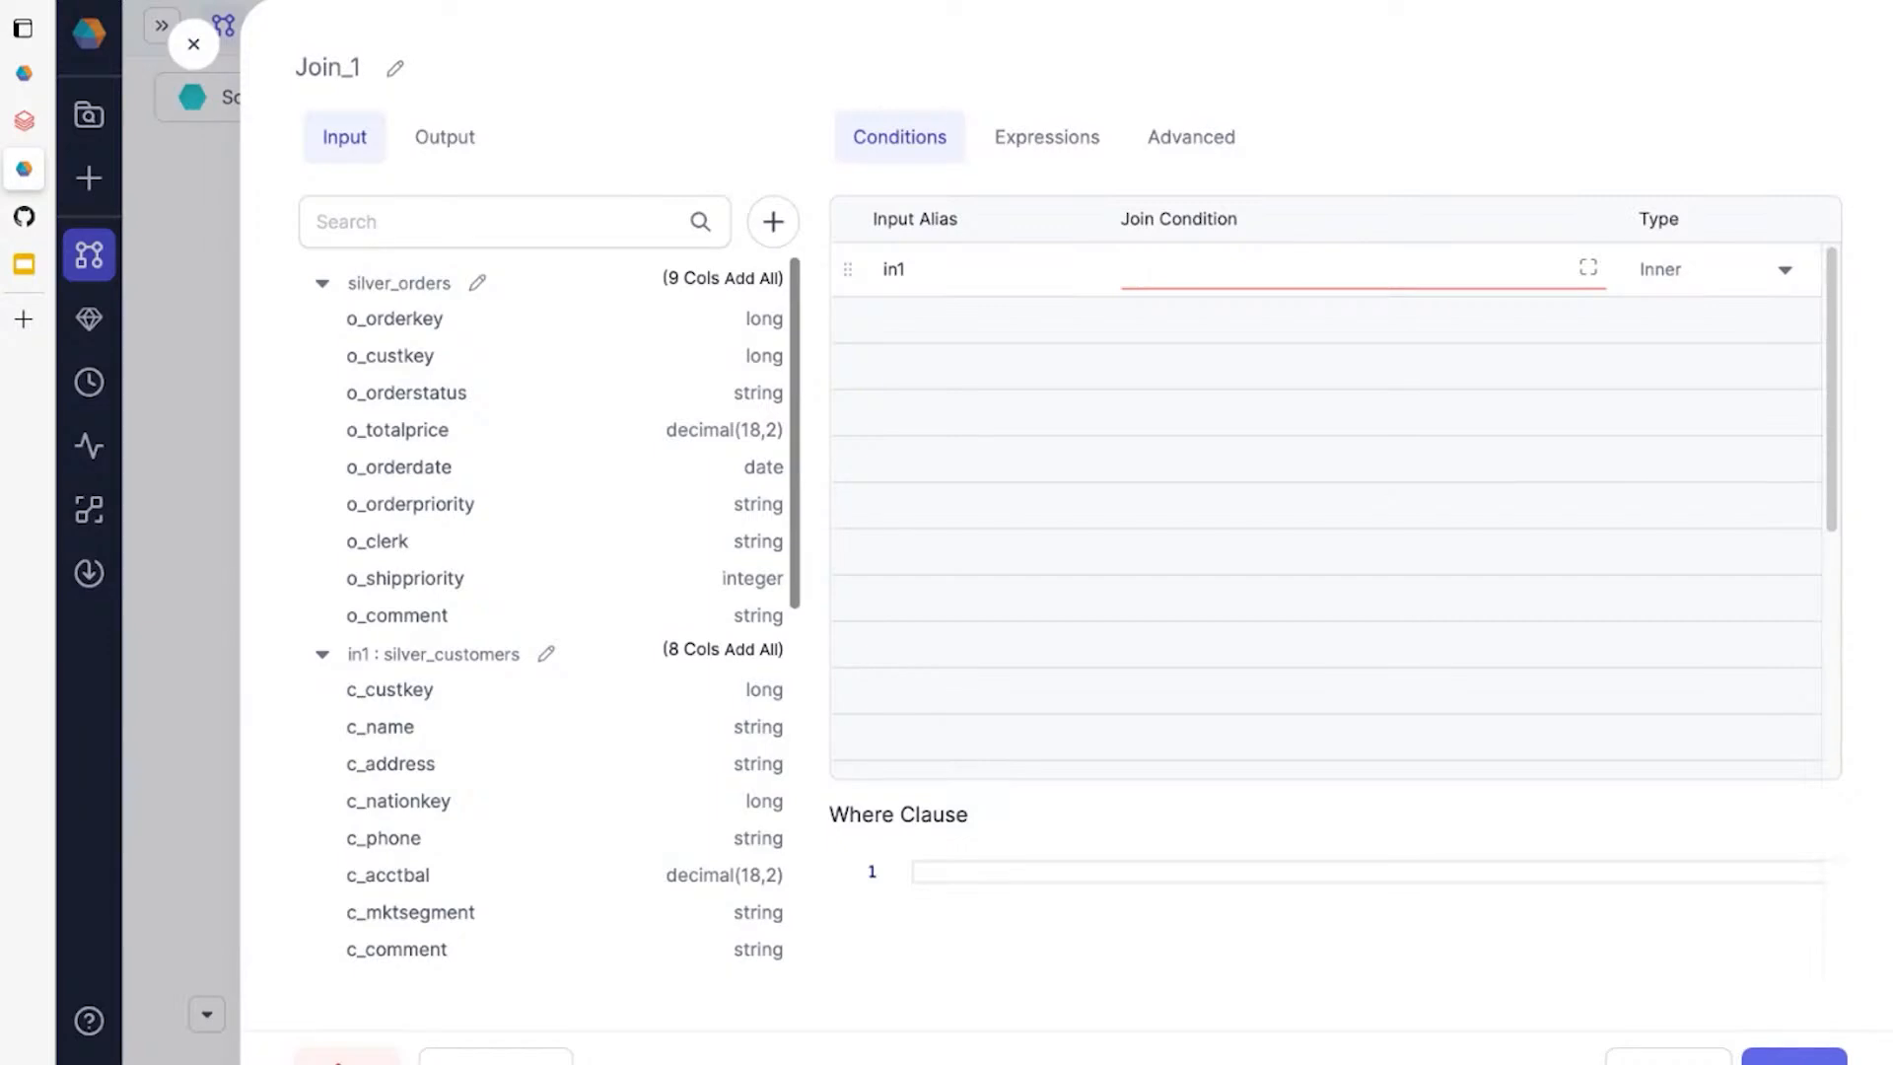
{"action": "type", "text": "o_cu"}
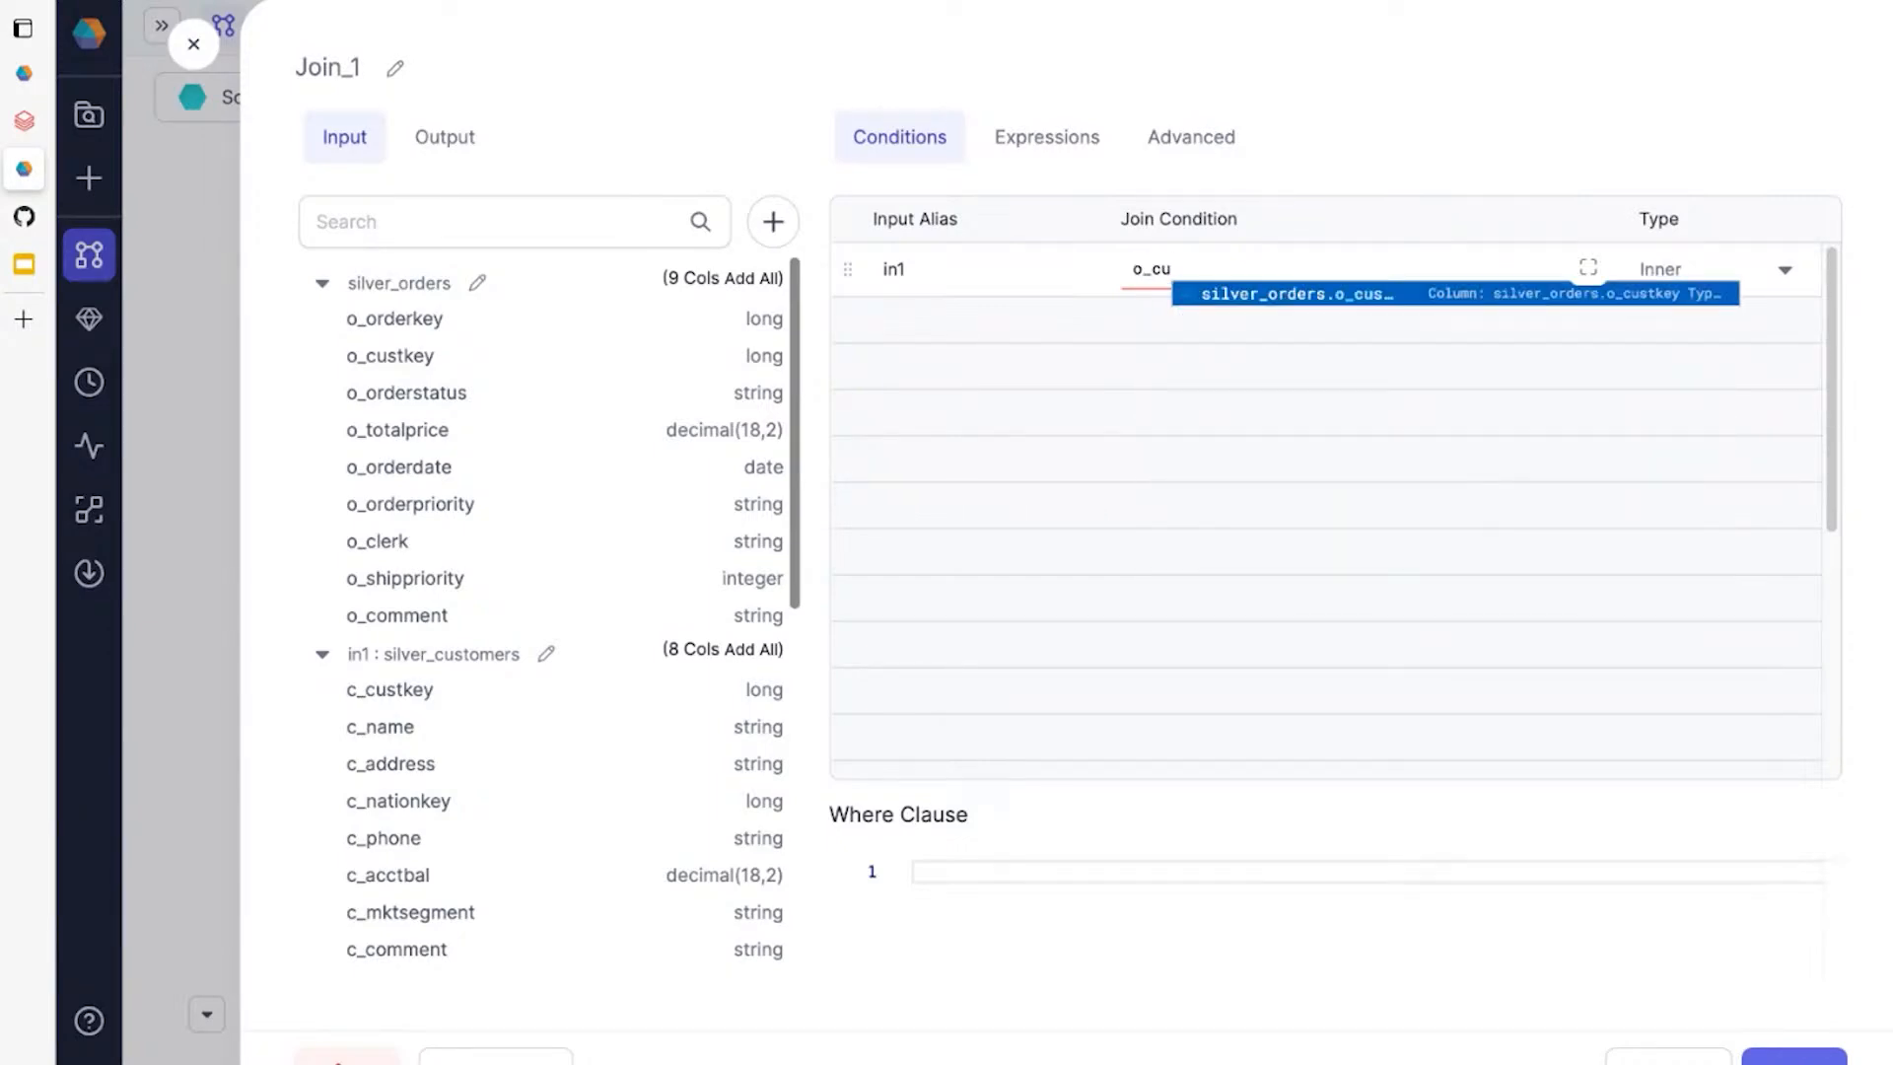
{"action": "key", "text": "Return"}
{"action": "type", "text": "="}
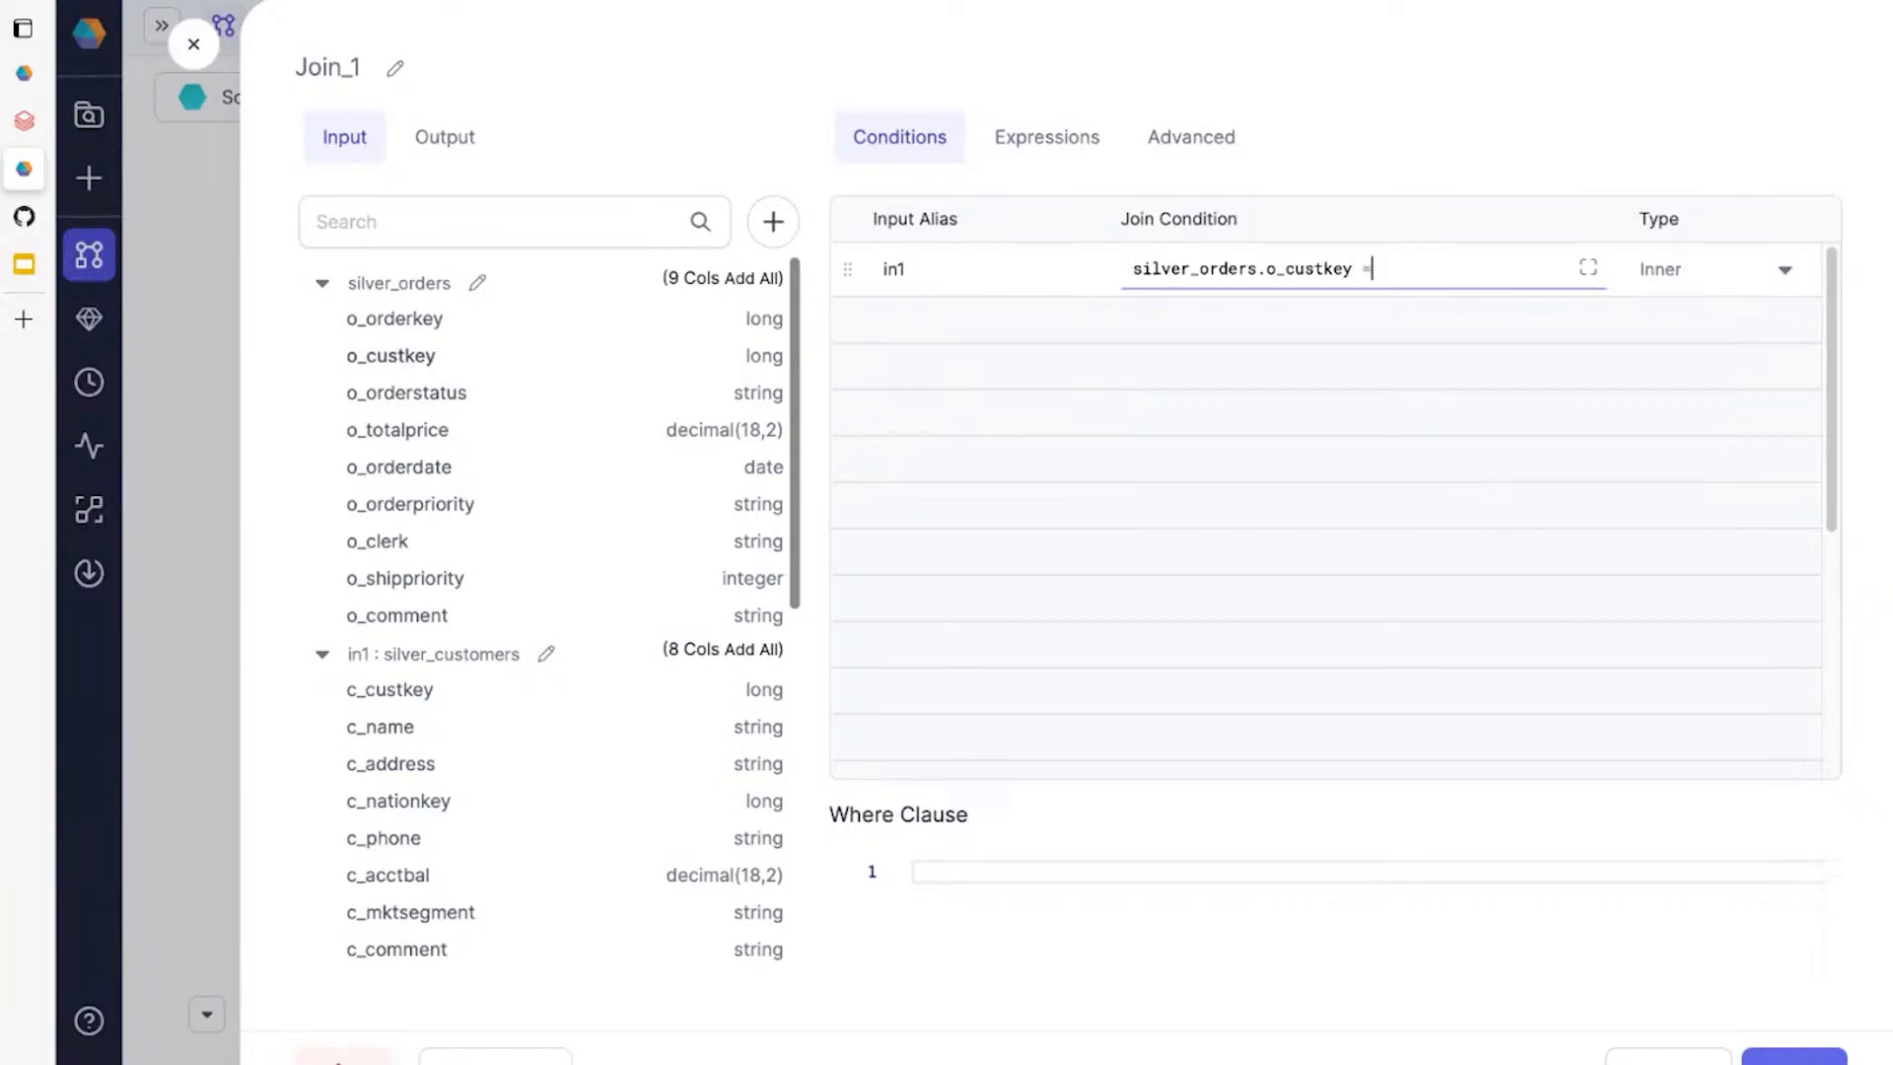
{"action": "type", "text": " c_"}
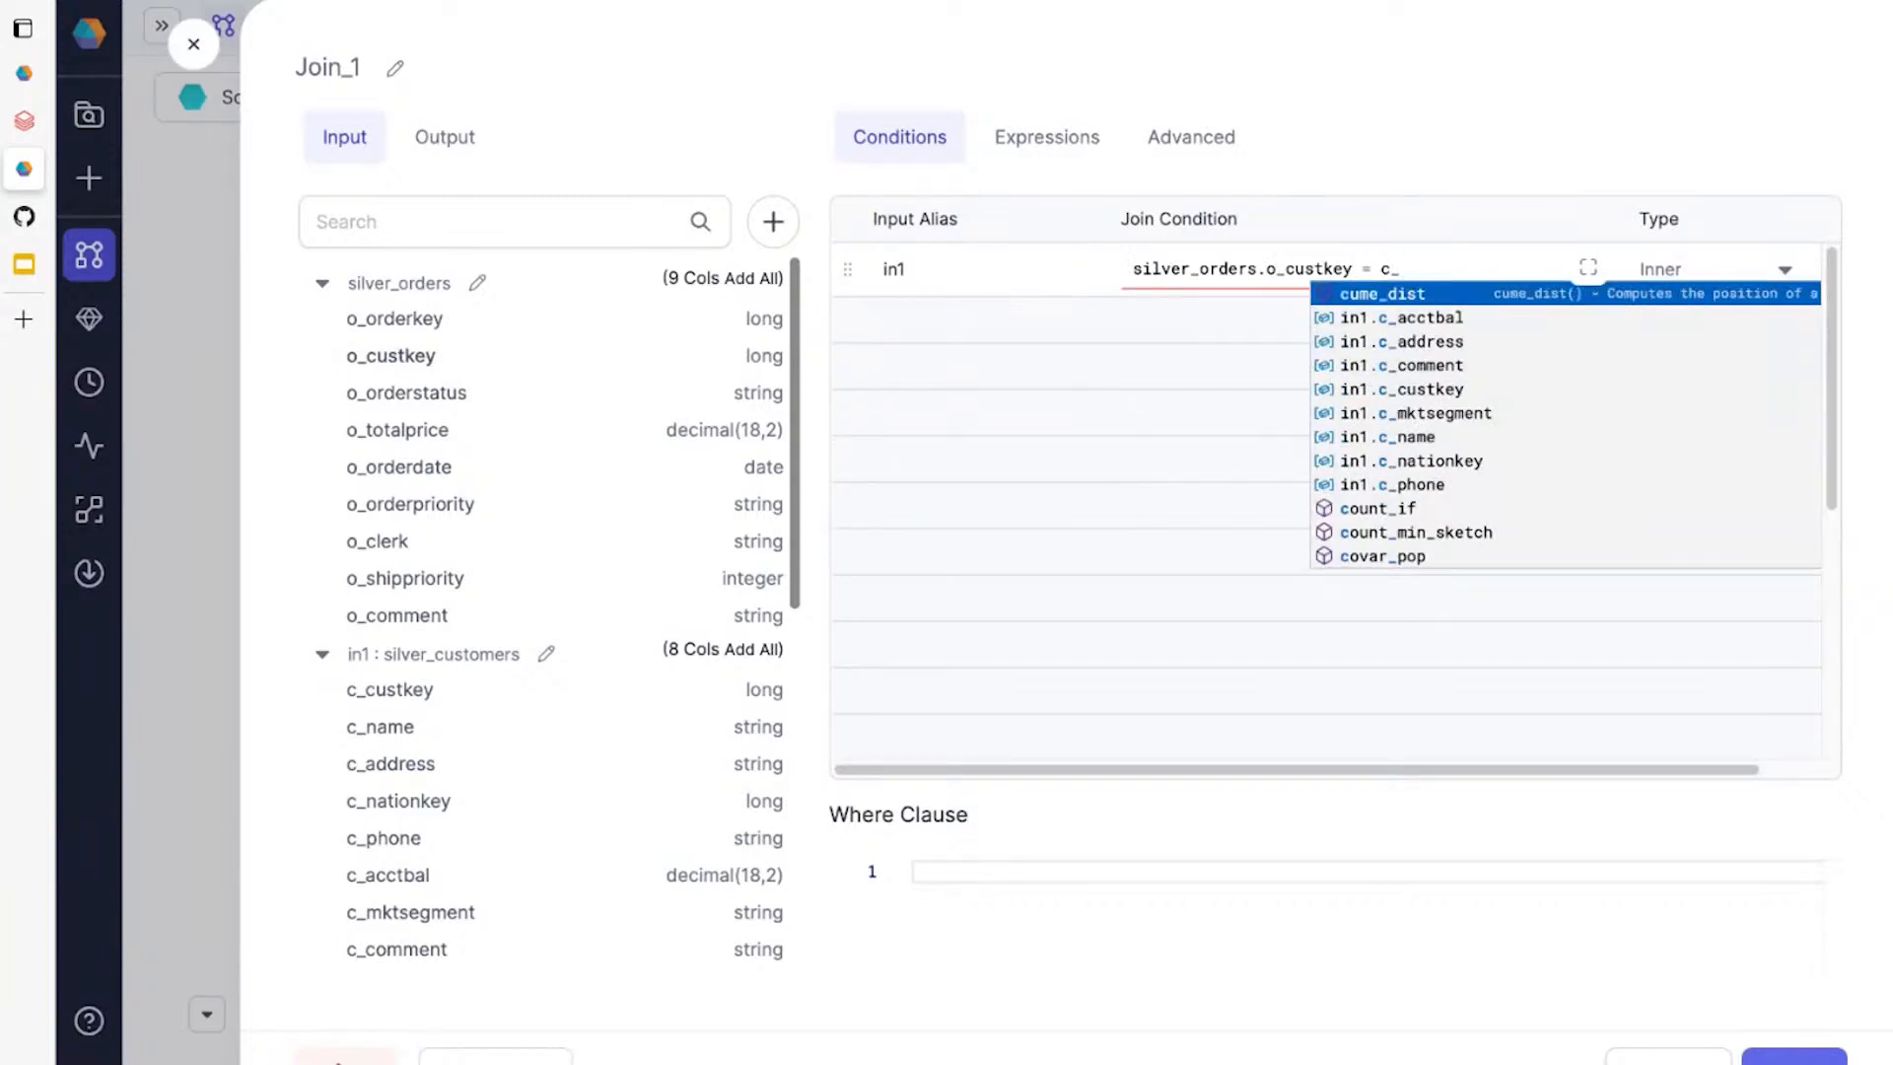
{"action": "type", "text": "st"}
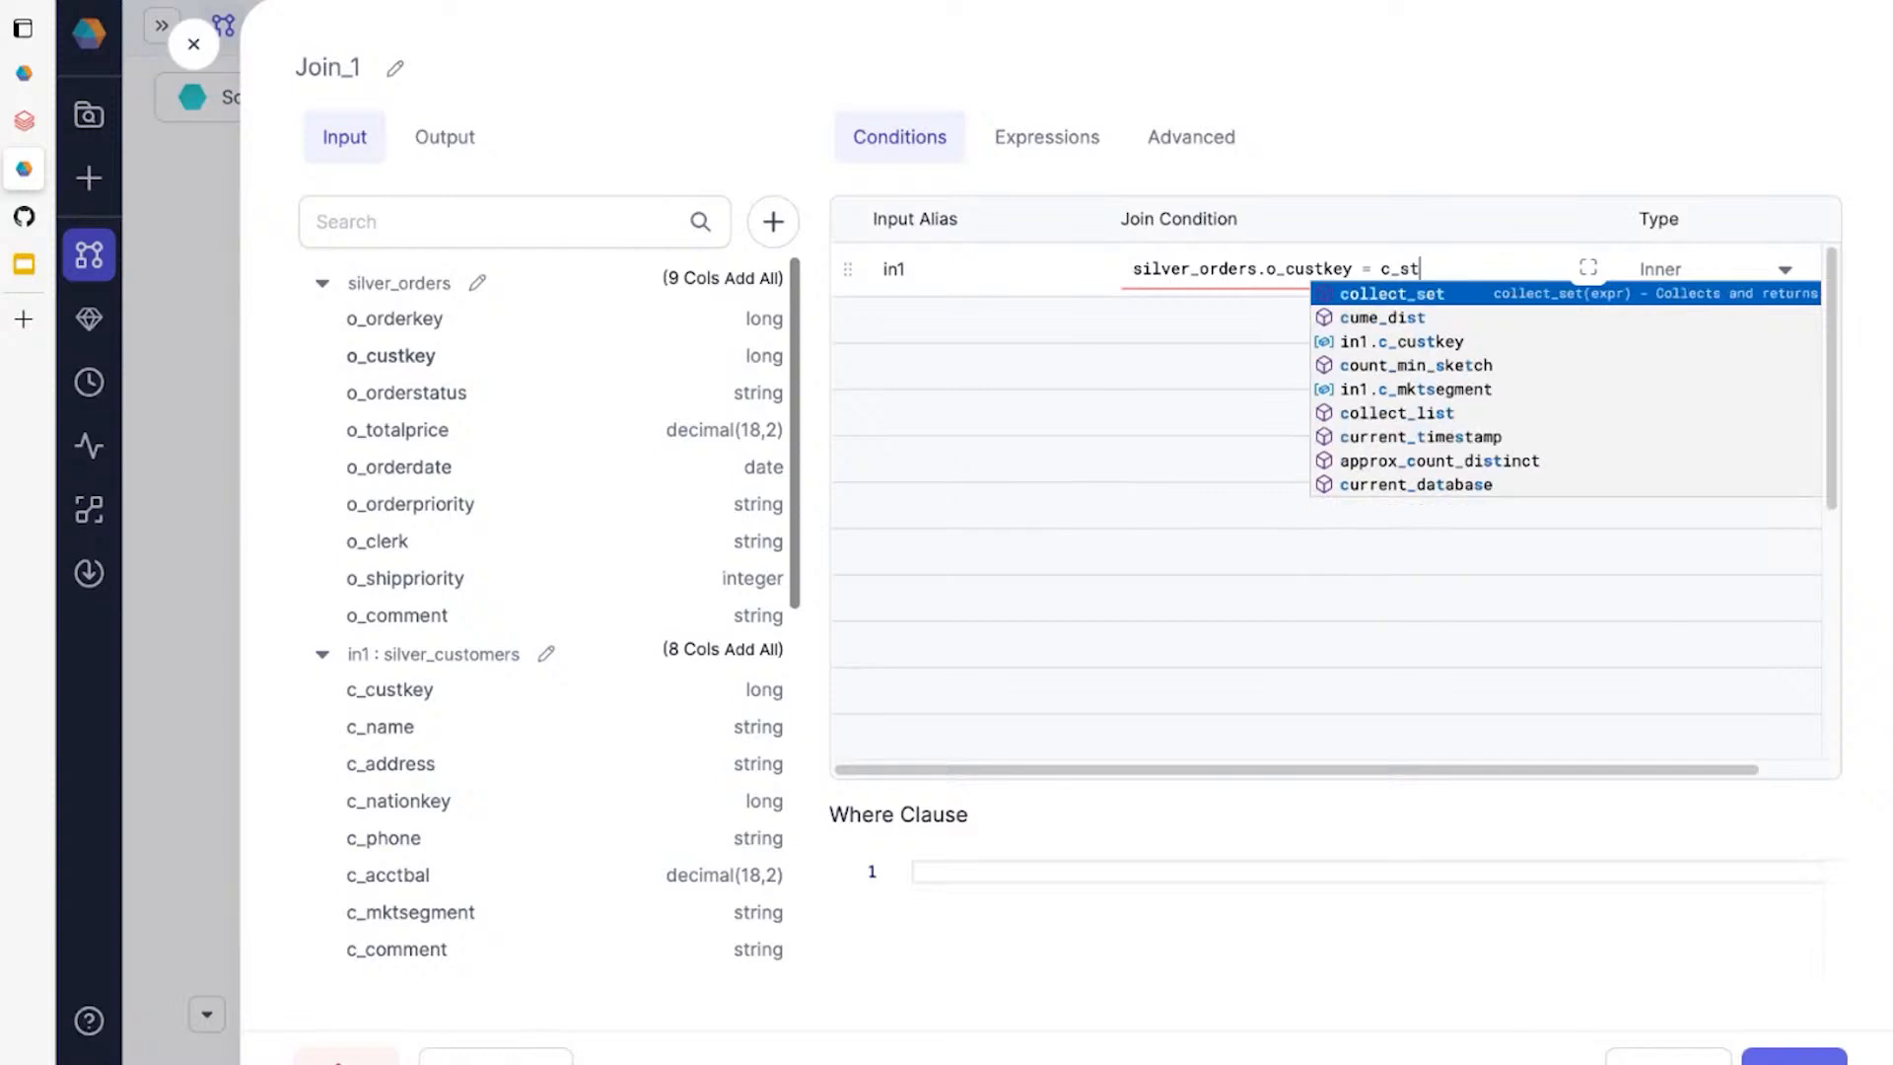
{"action": "left_click", "coordinate": [1361, 340]}
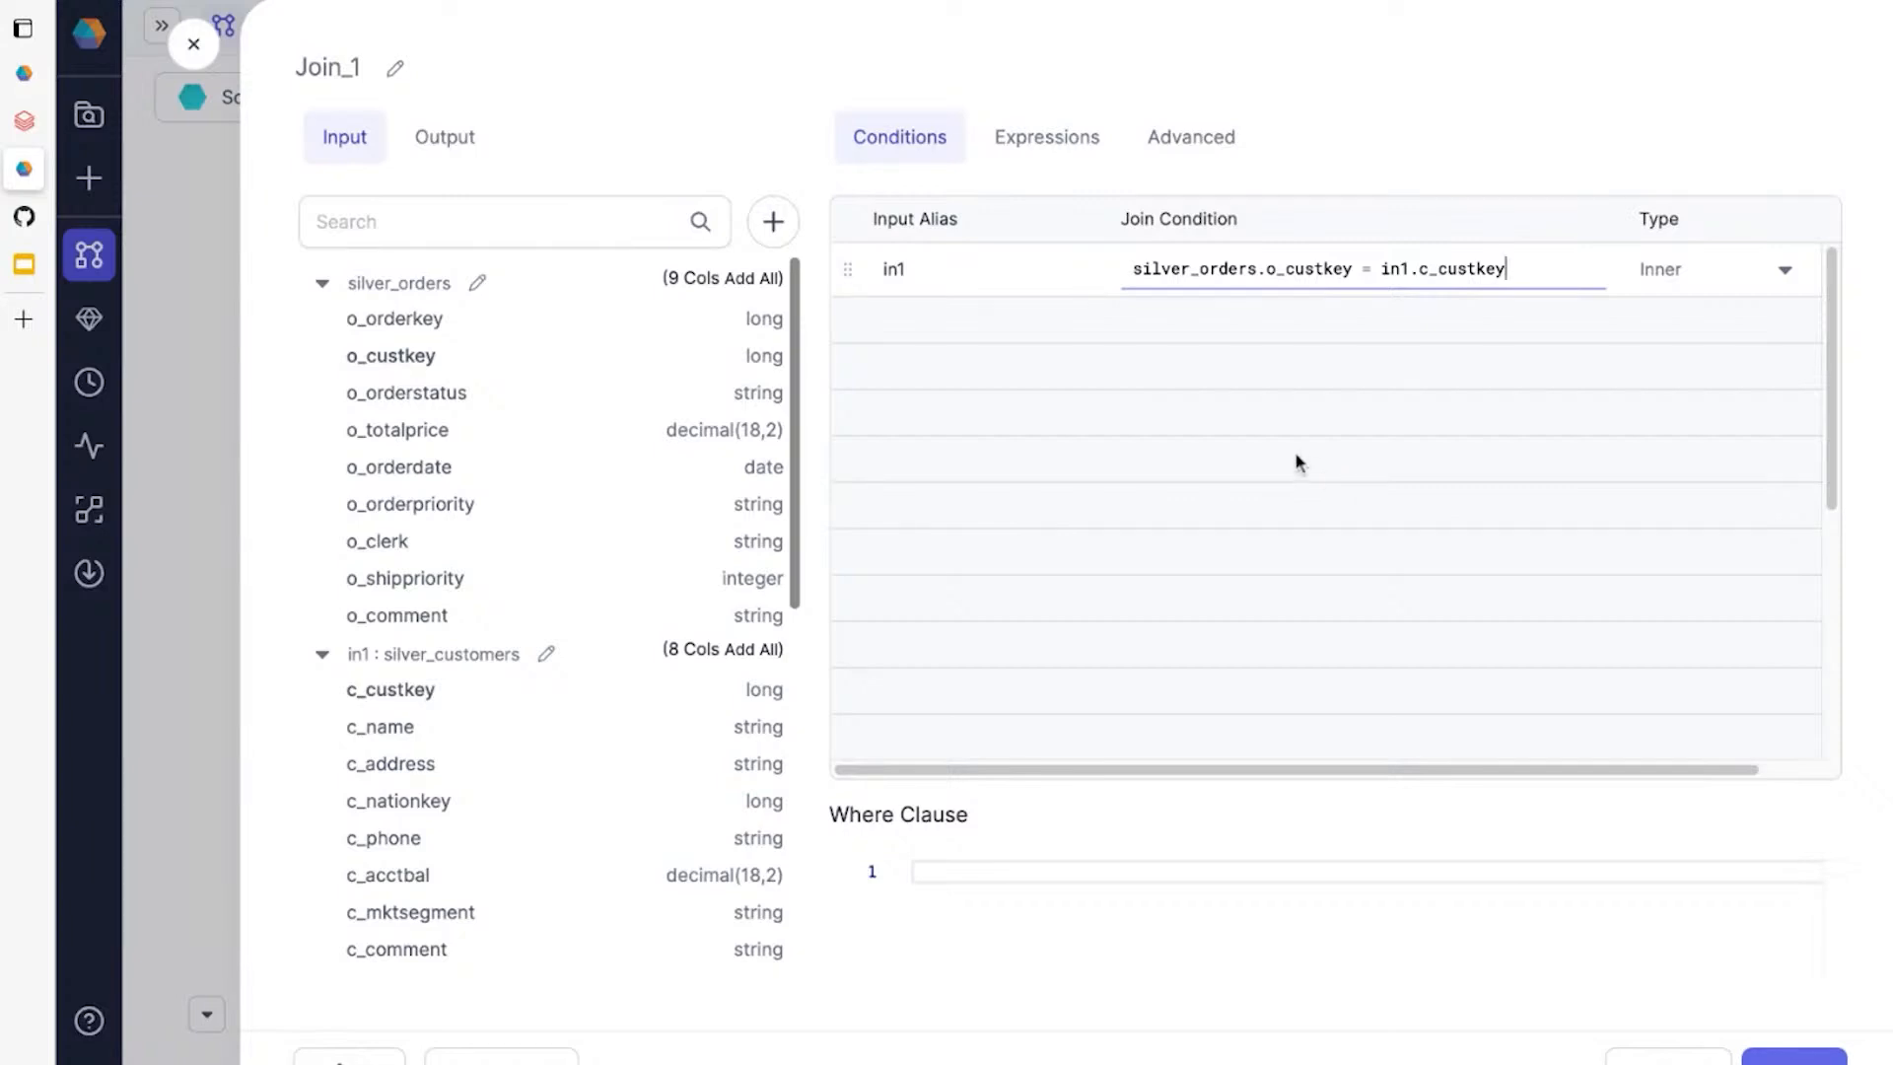
Rename the Join gem as by_customer_id and save its configuration.
{"action": "left_click", "coordinate": [341, 62]}
{"action": "type", "text": "by"}
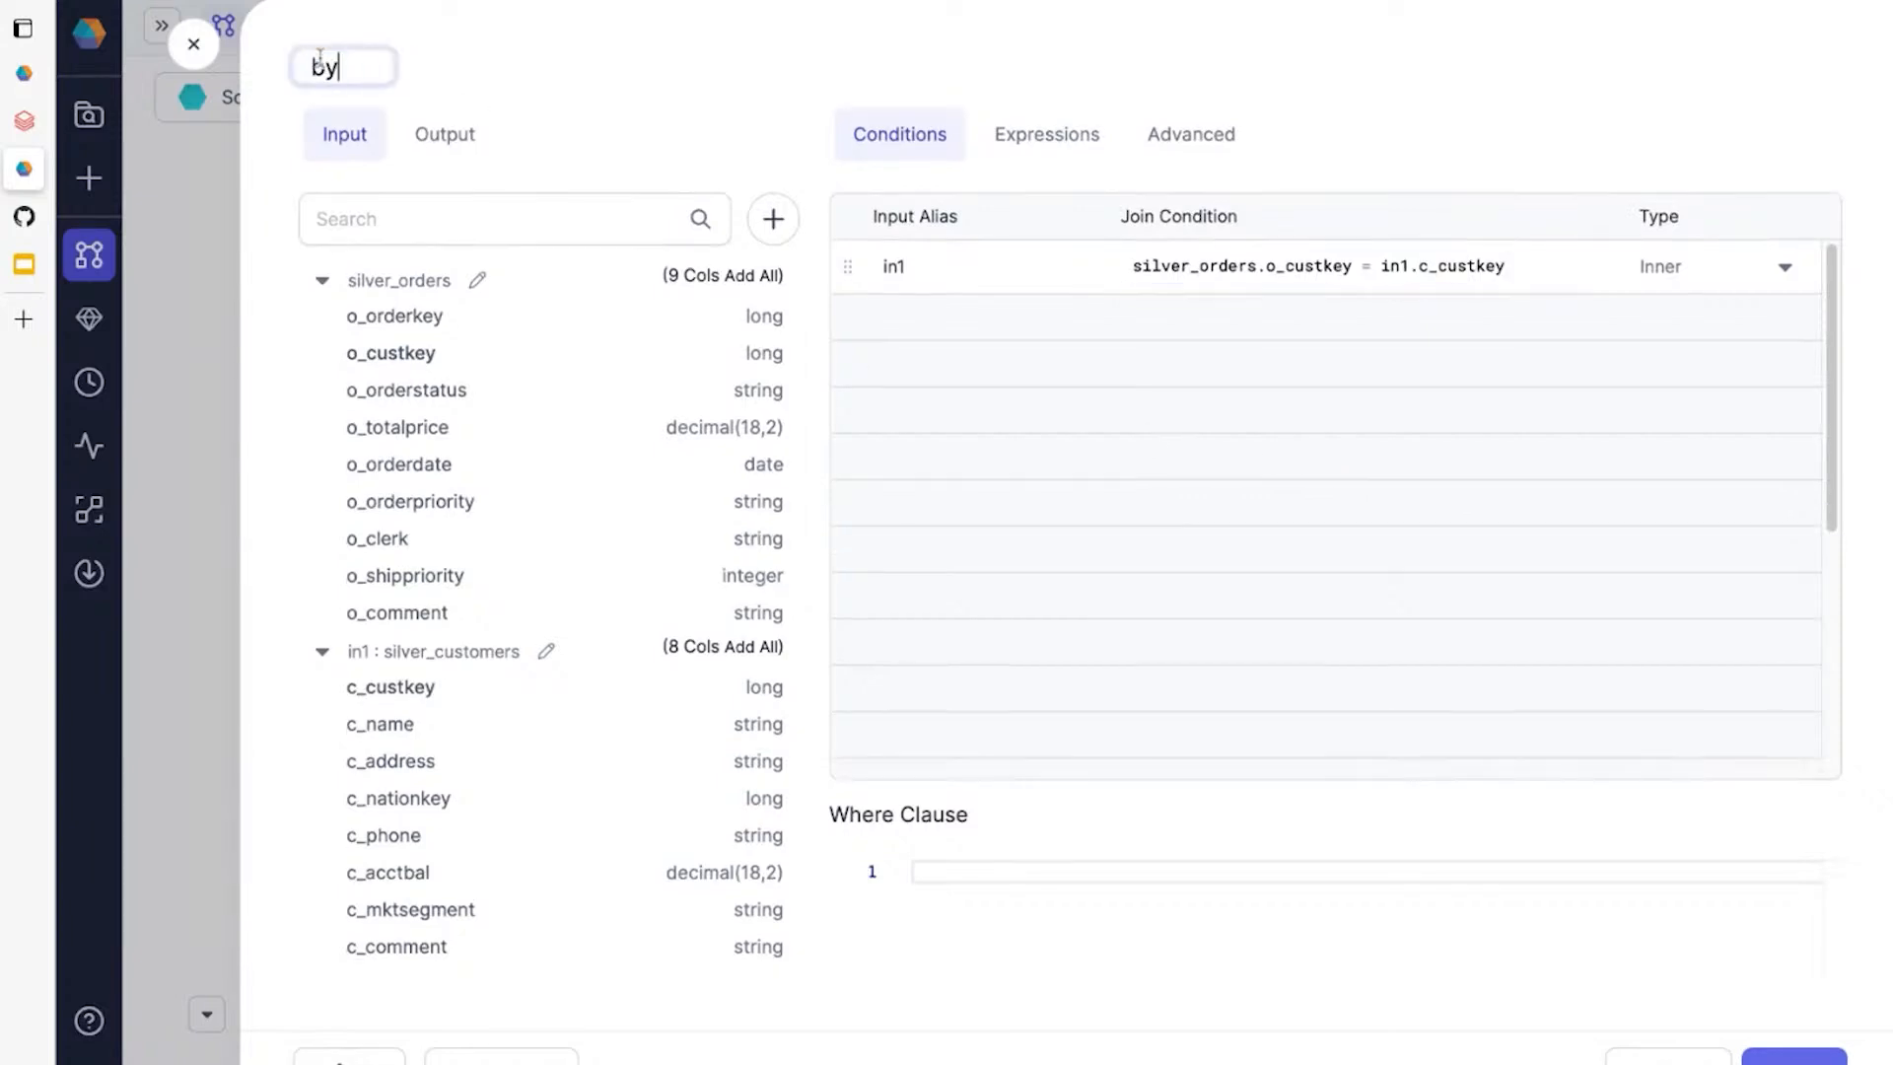
{"action": "type", "text": "_customer_"}
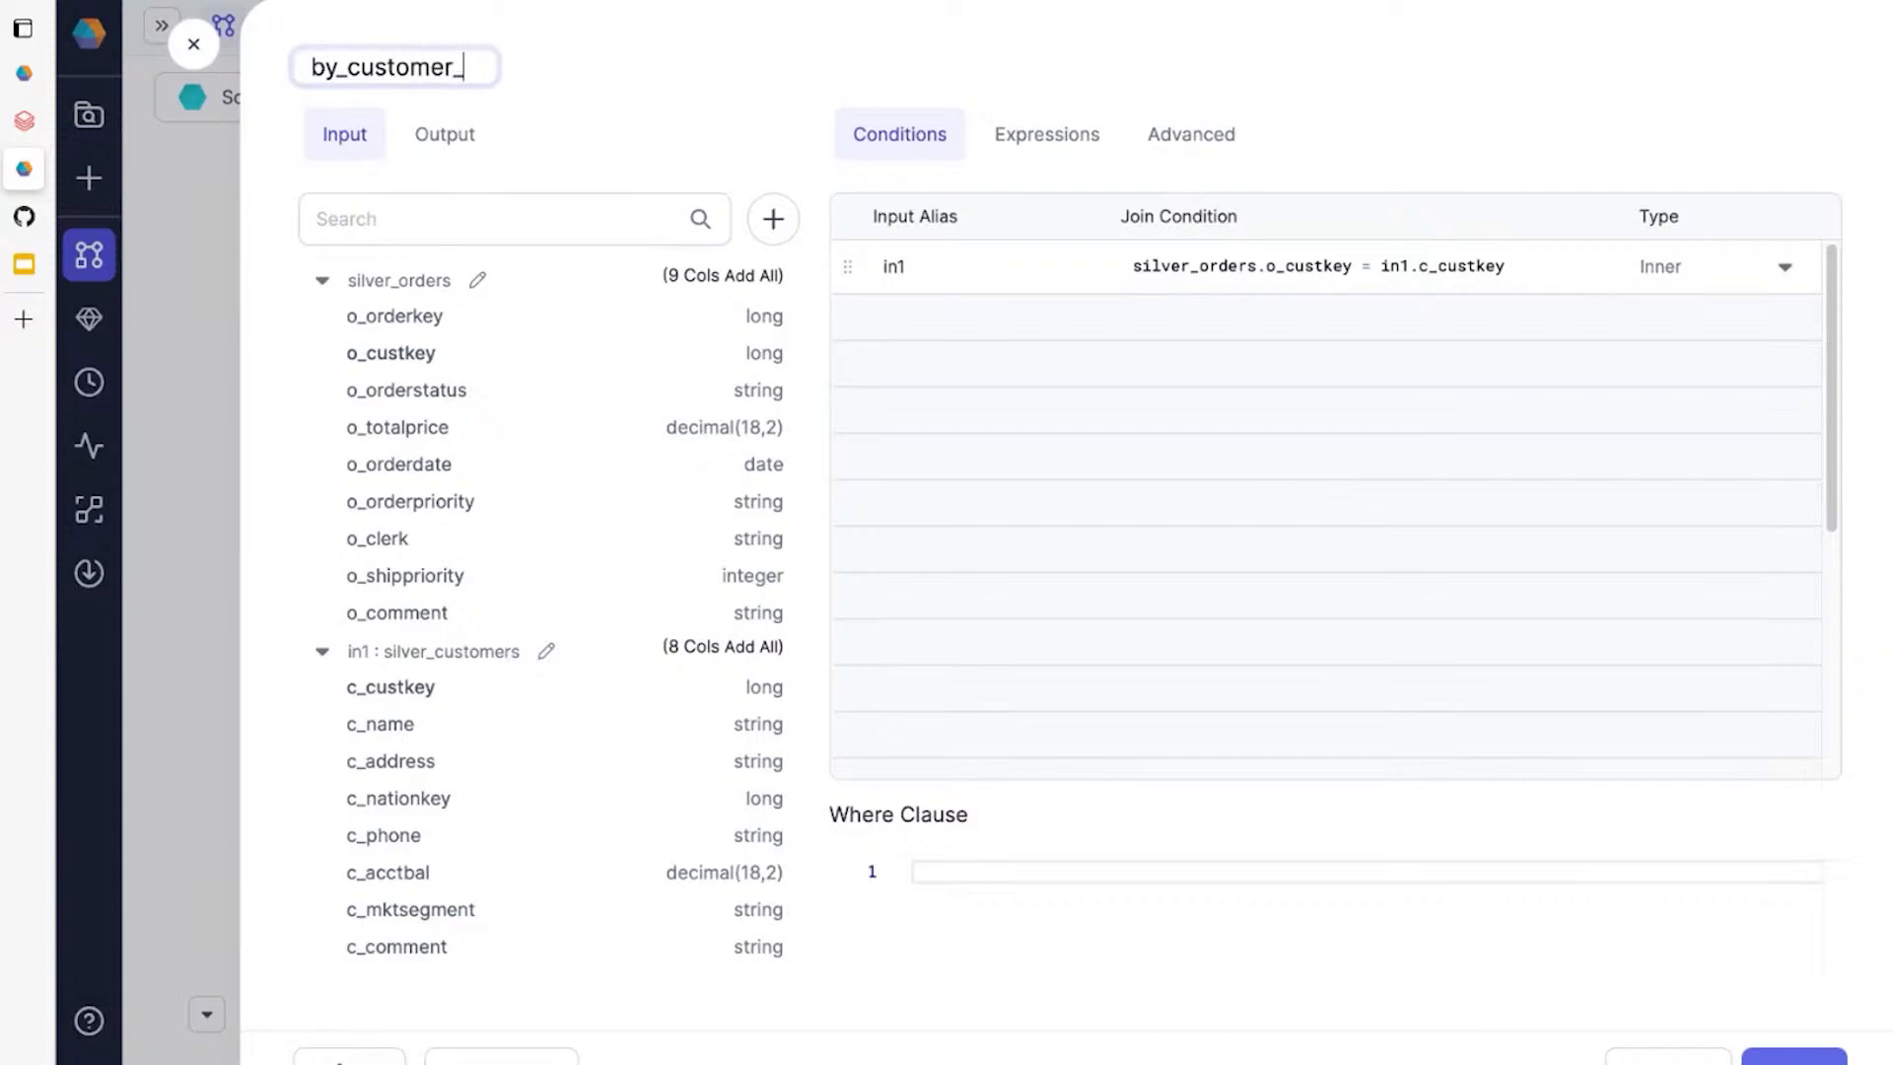
{"action": "type", "text": "id"}
{"action": "key", "text": "Return"}
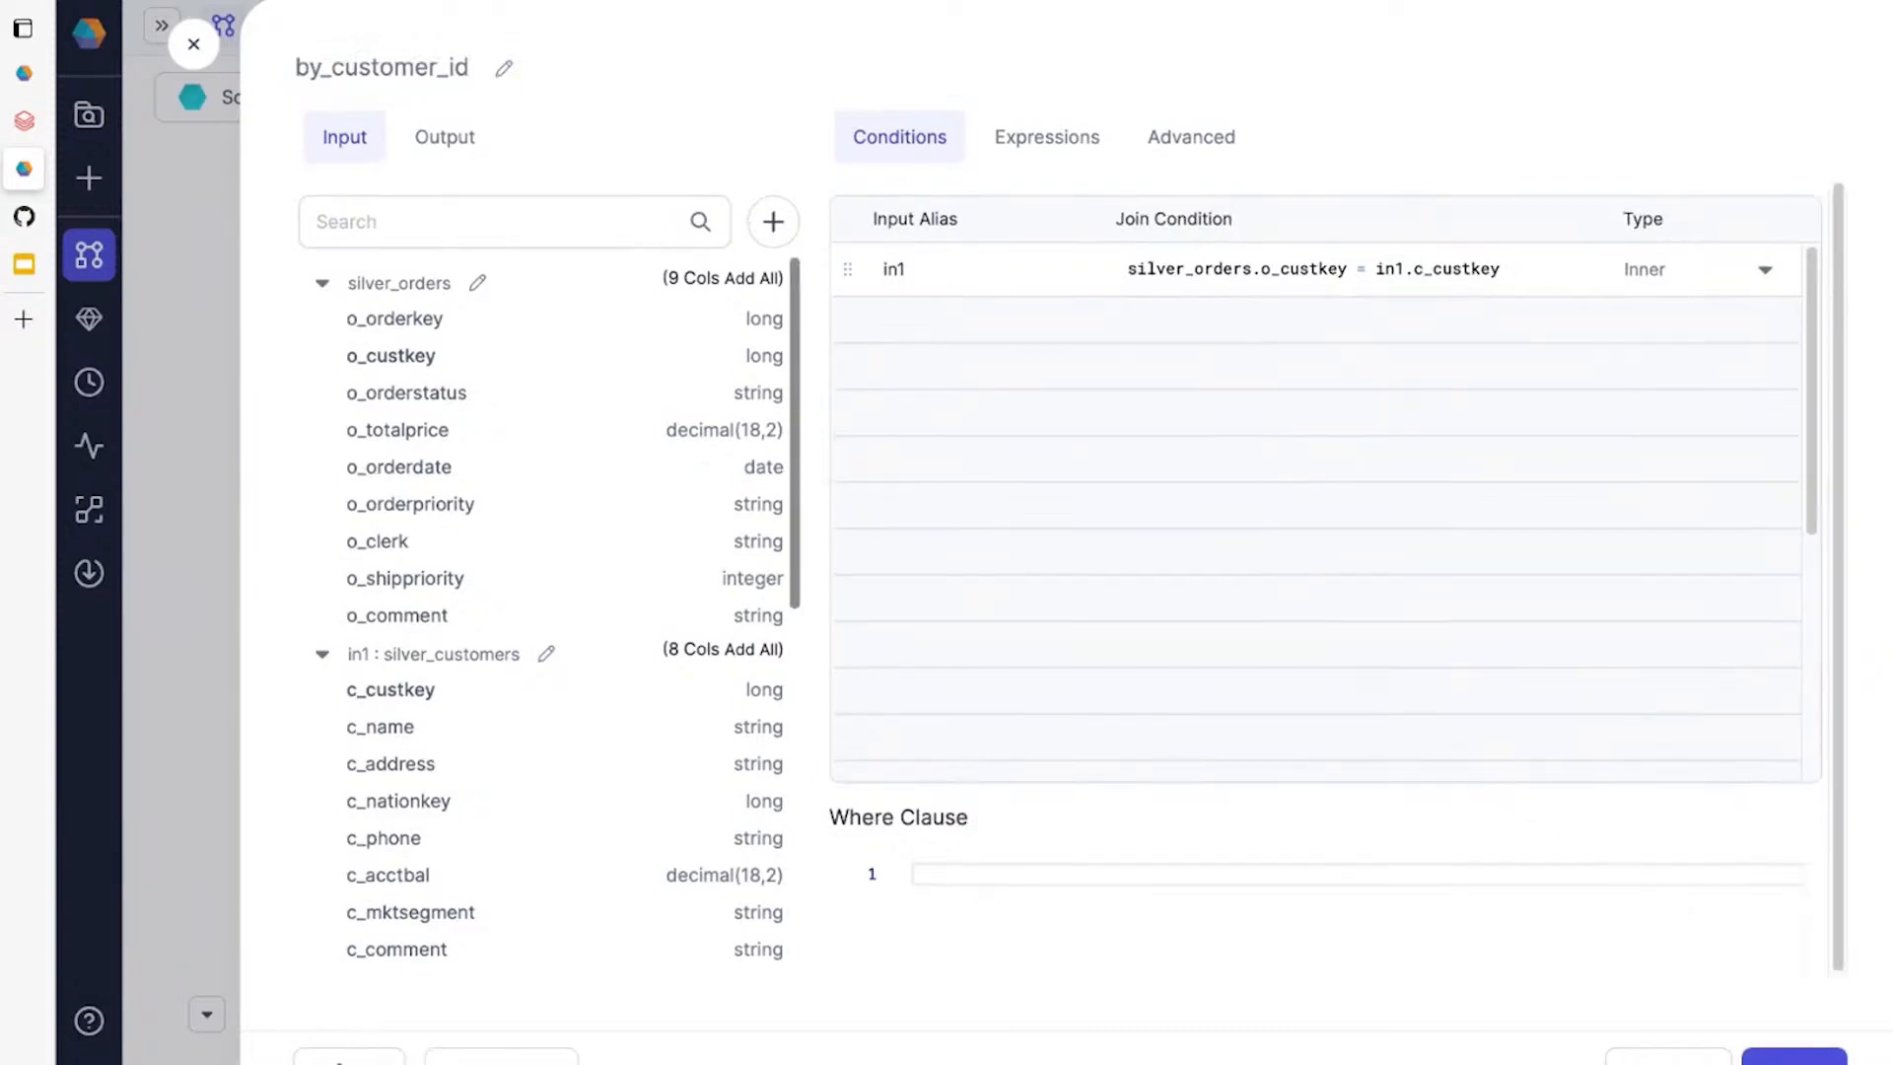
{"action": "left_click", "coordinate": [1794, 1058]}
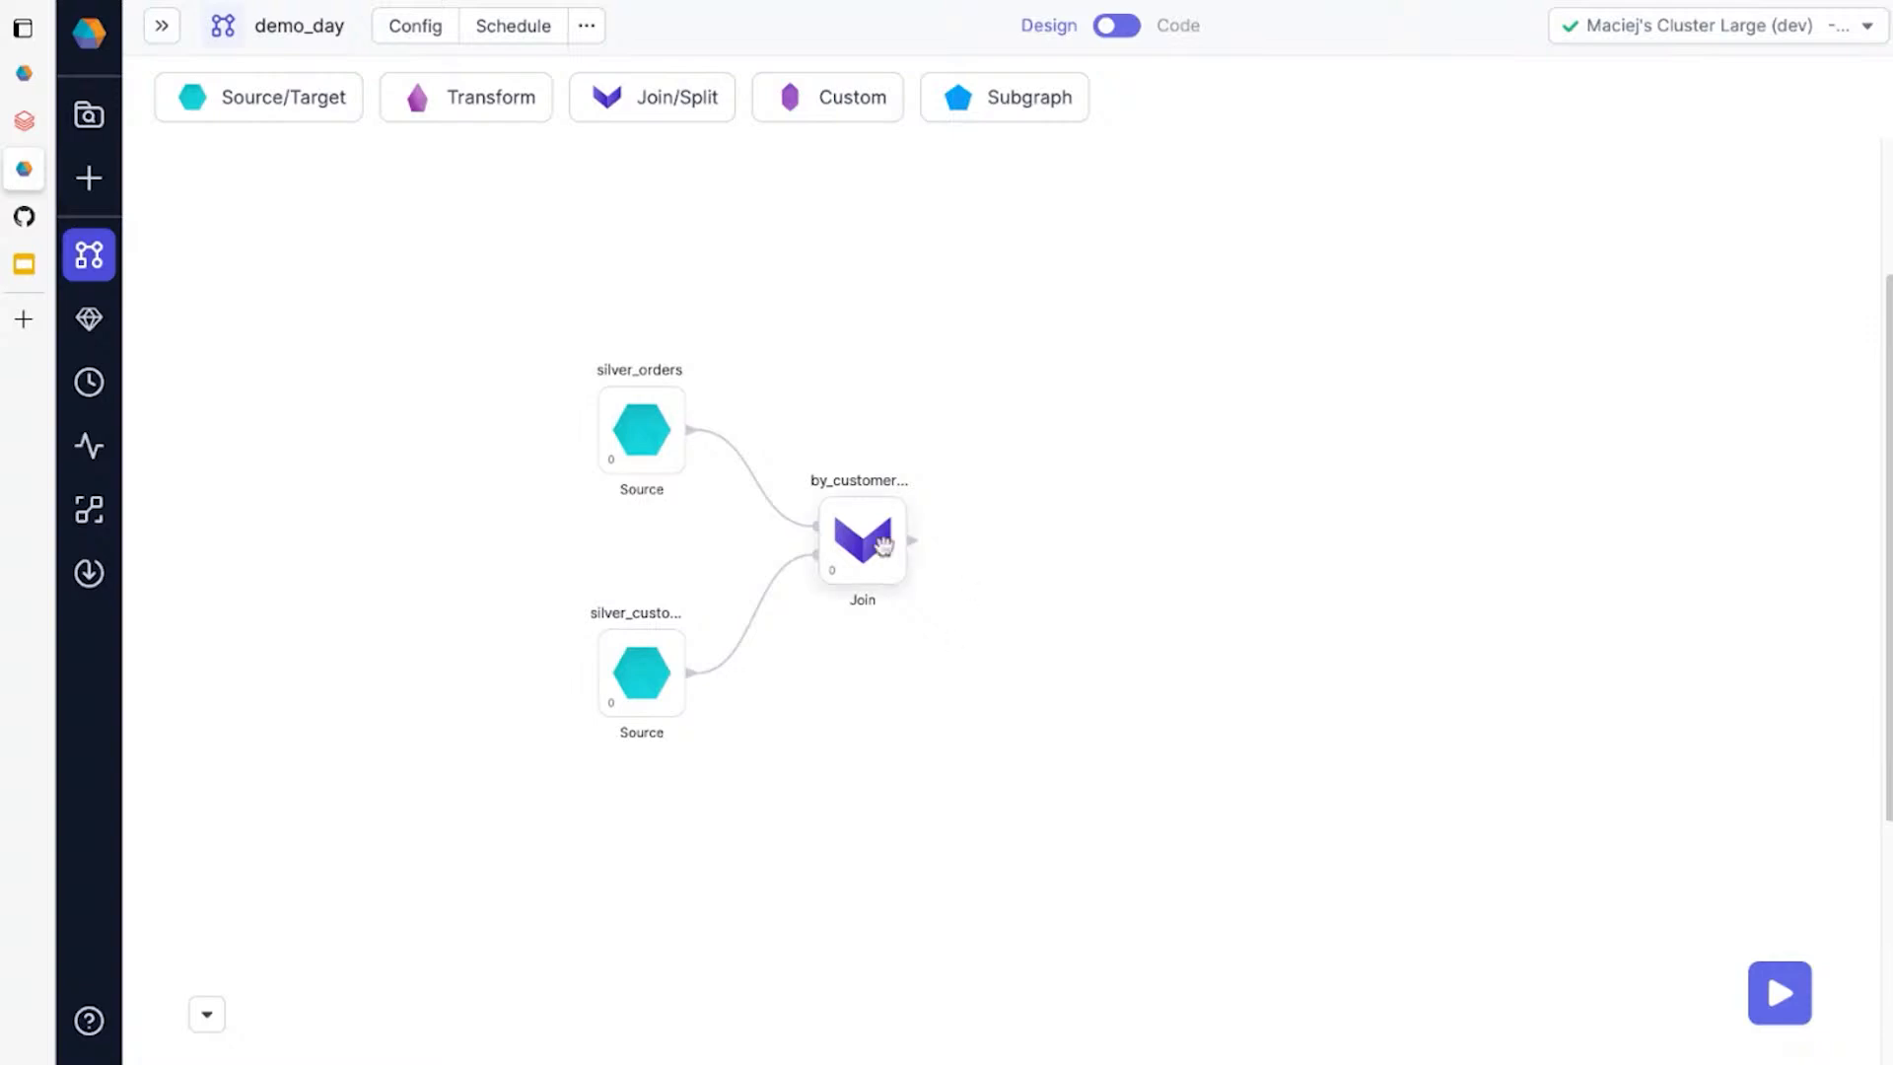
Run the pipeline up to the by_customer_id join and add an Aggregate gem after it.
{"action": "left_click", "coordinate": [841, 552]}
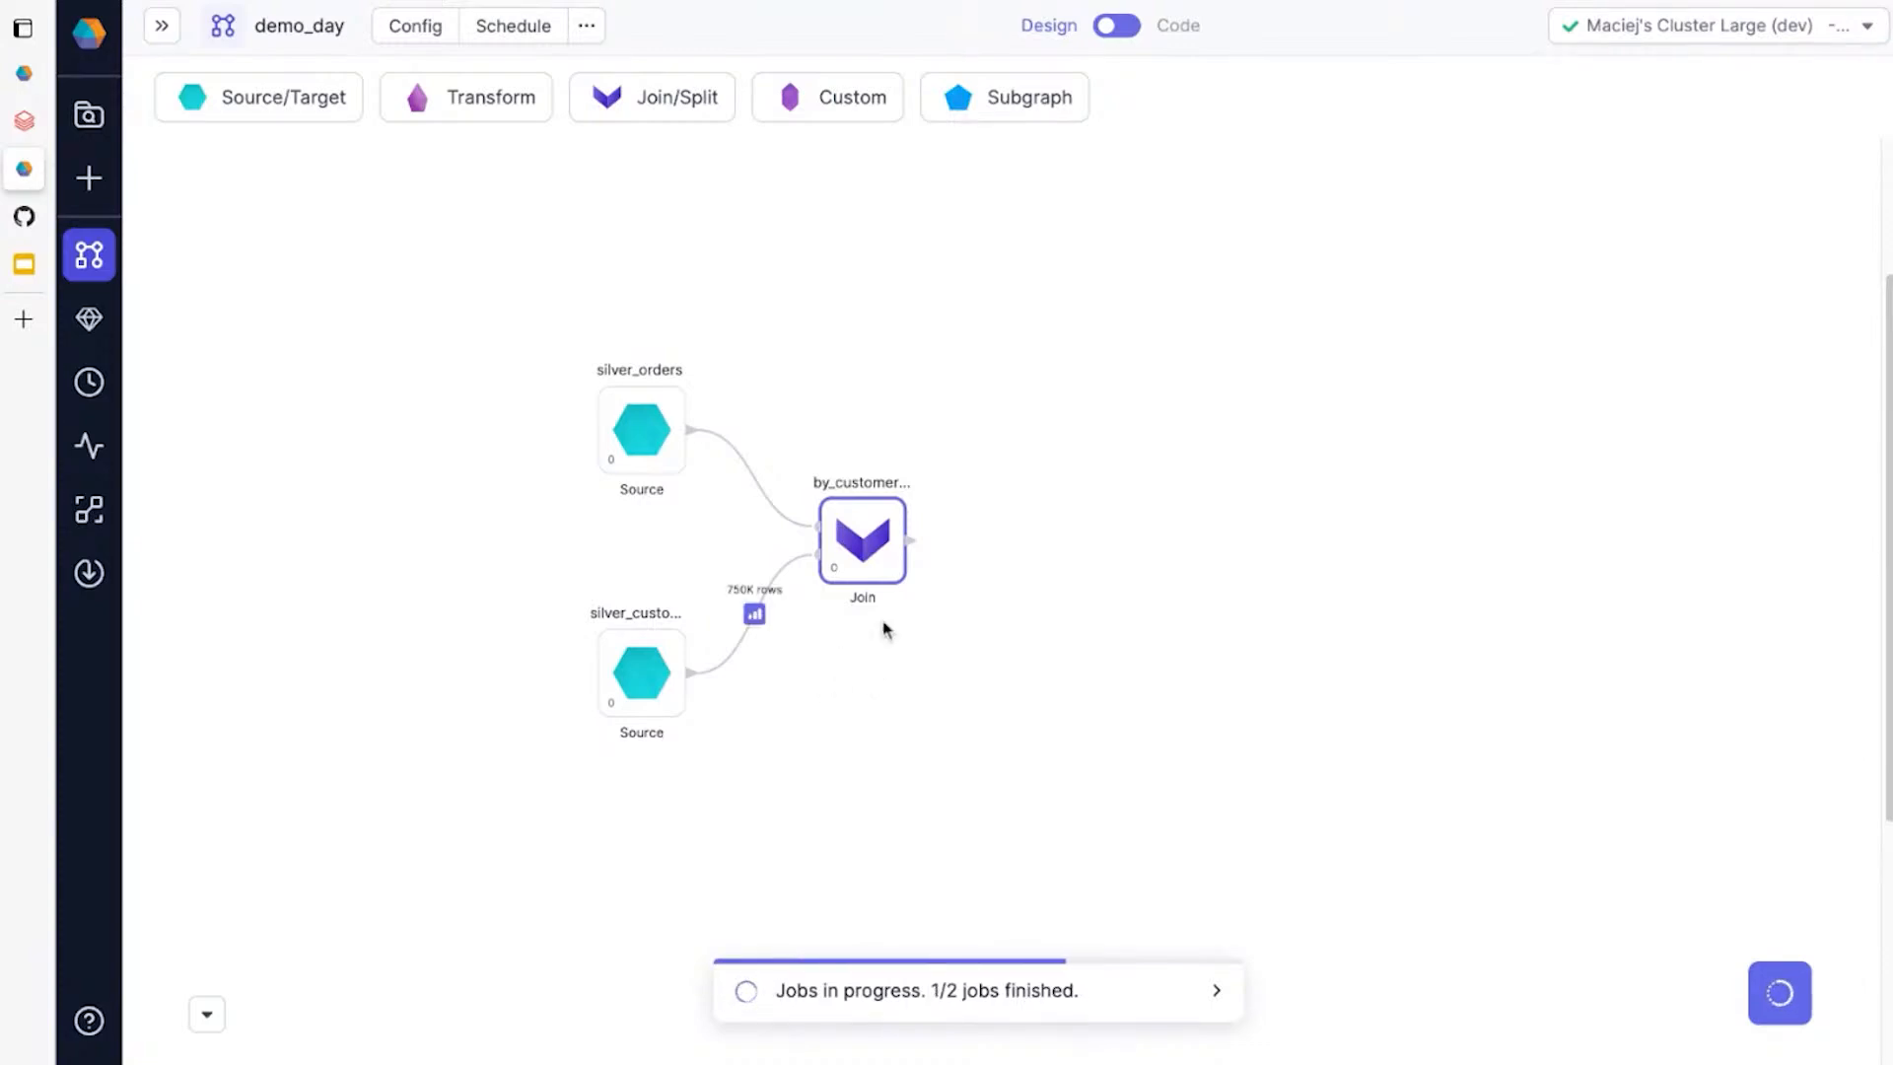
{"action": "left_click", "coordinate": [511, 111]}
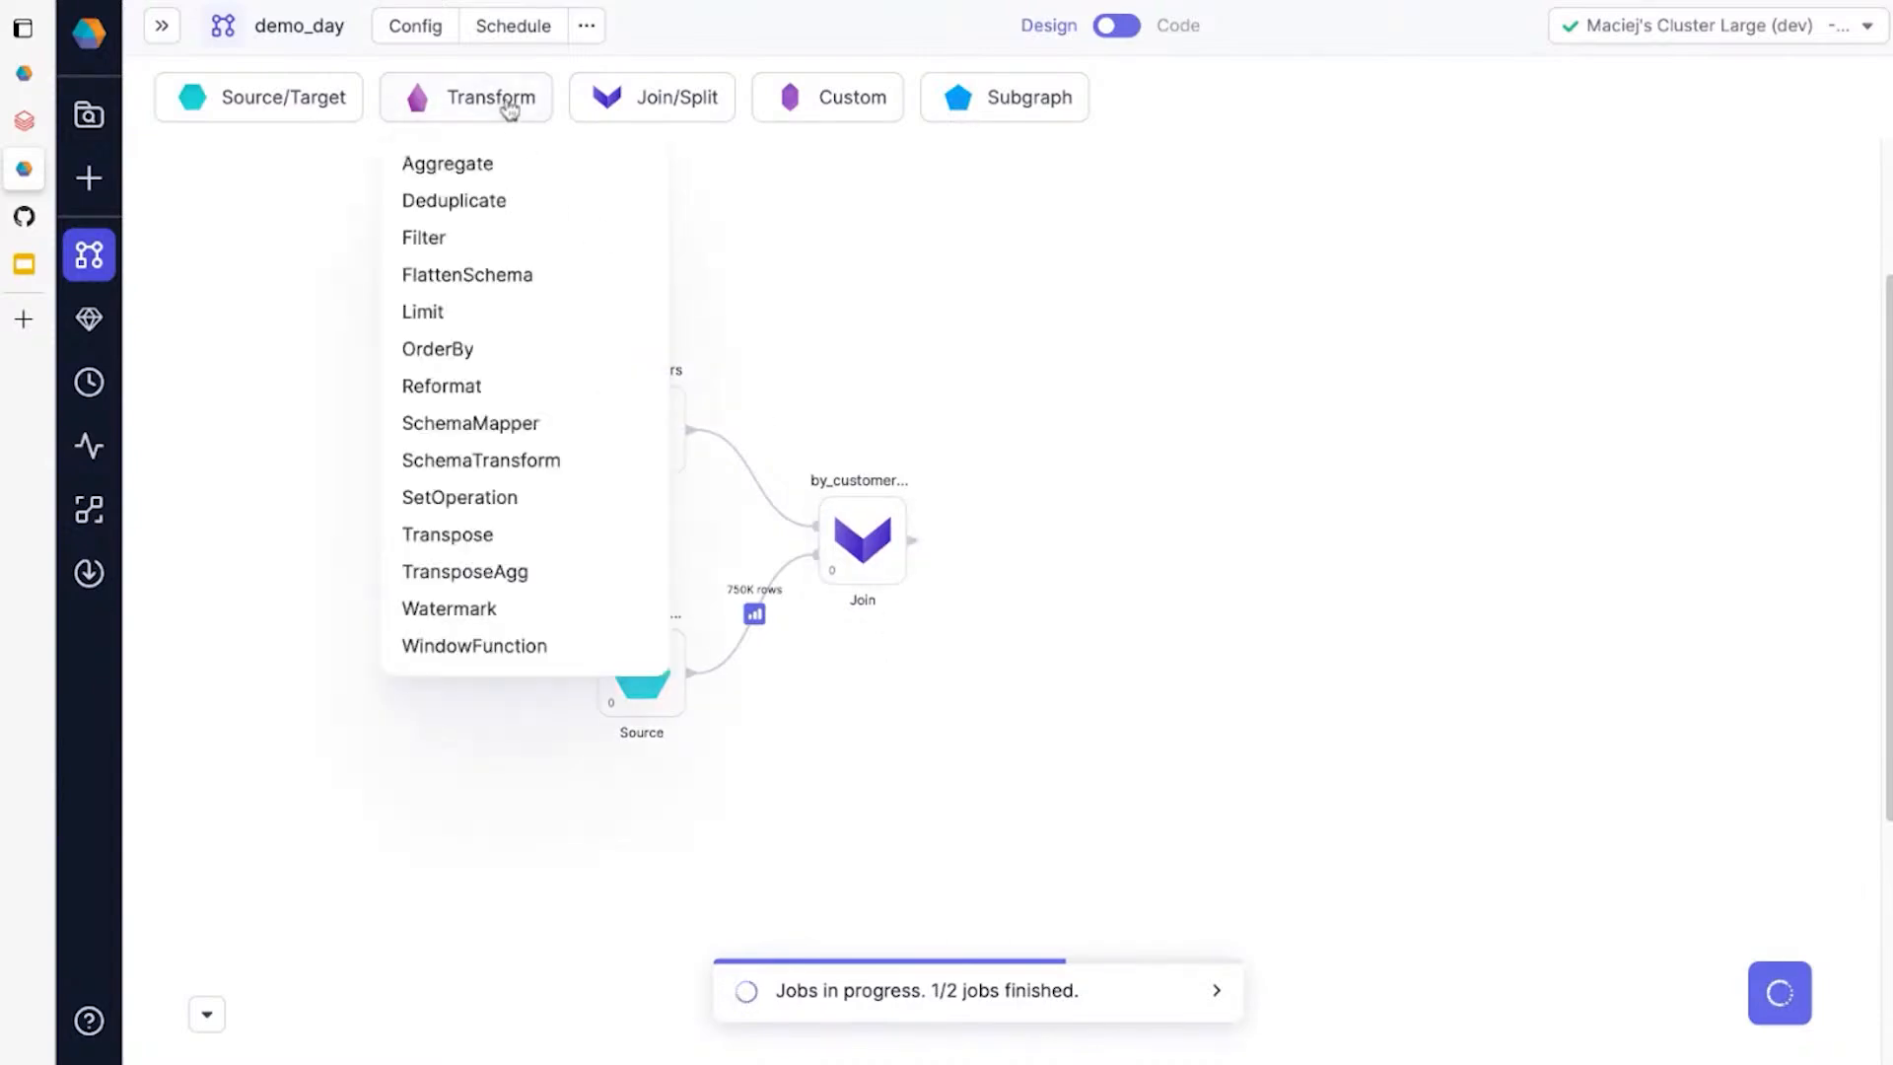
{"action": "left_click", "coordinate": [486, 166]}
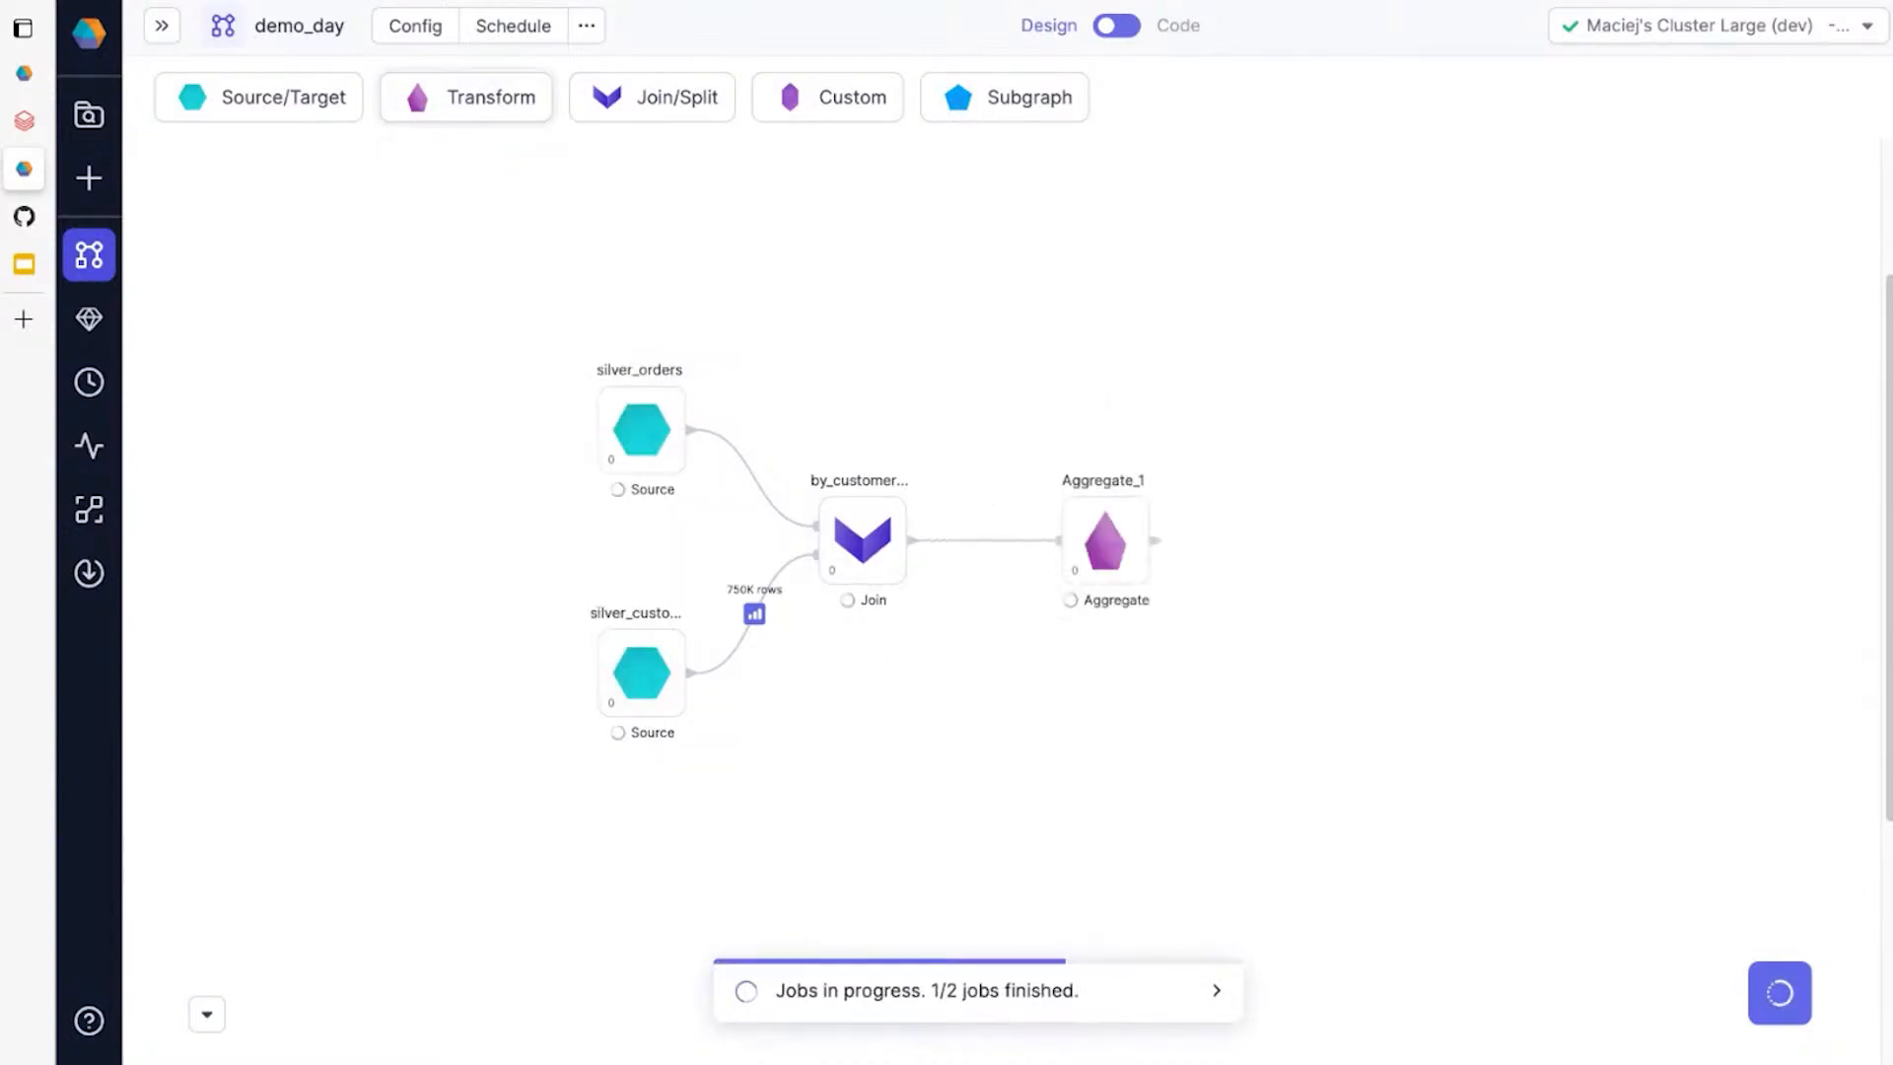
Open the new Aggregate gem and add o_totalprice as target column amounts with the expression sum(o_totalprice).
{"action": "left_click", "coordinate": [1105, 531]}
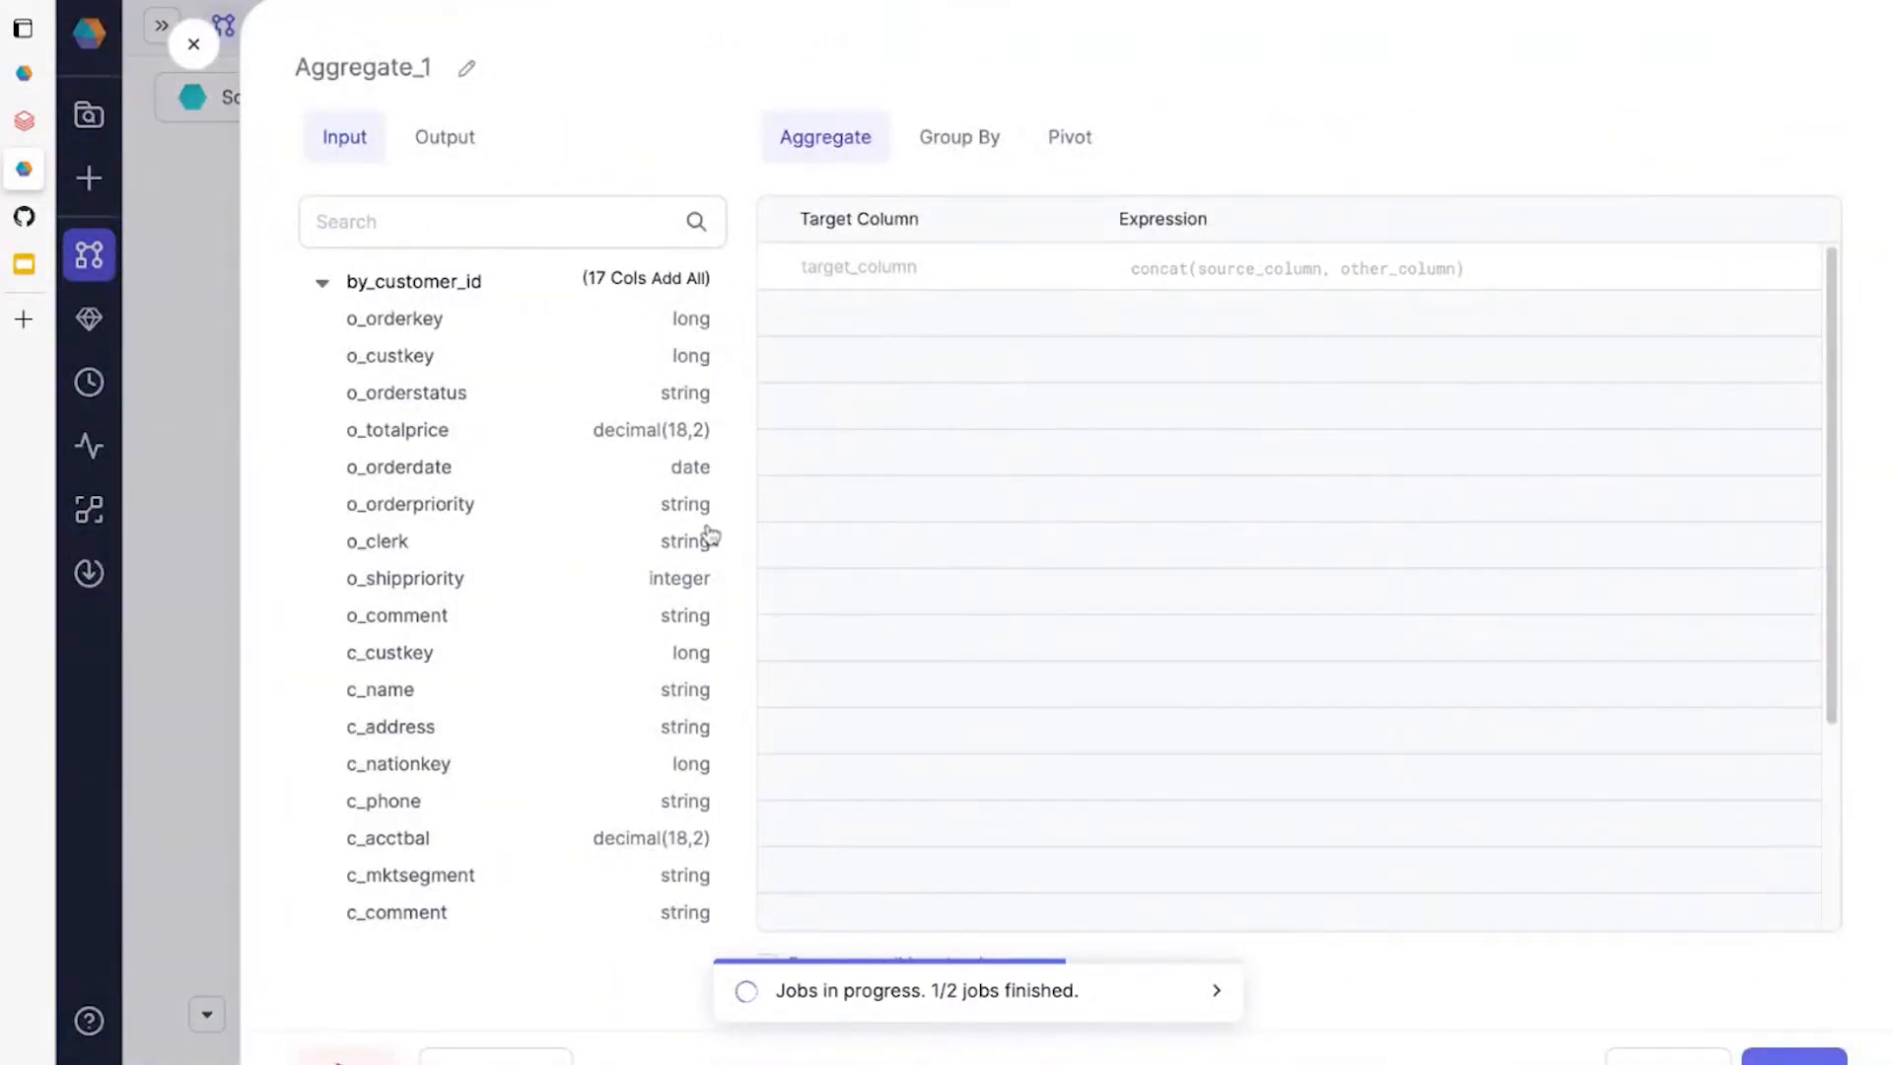
{"action": "left_click", "coordinate": [431, 430]}
{"action": "double_click", "coordinate": [960, 275]}
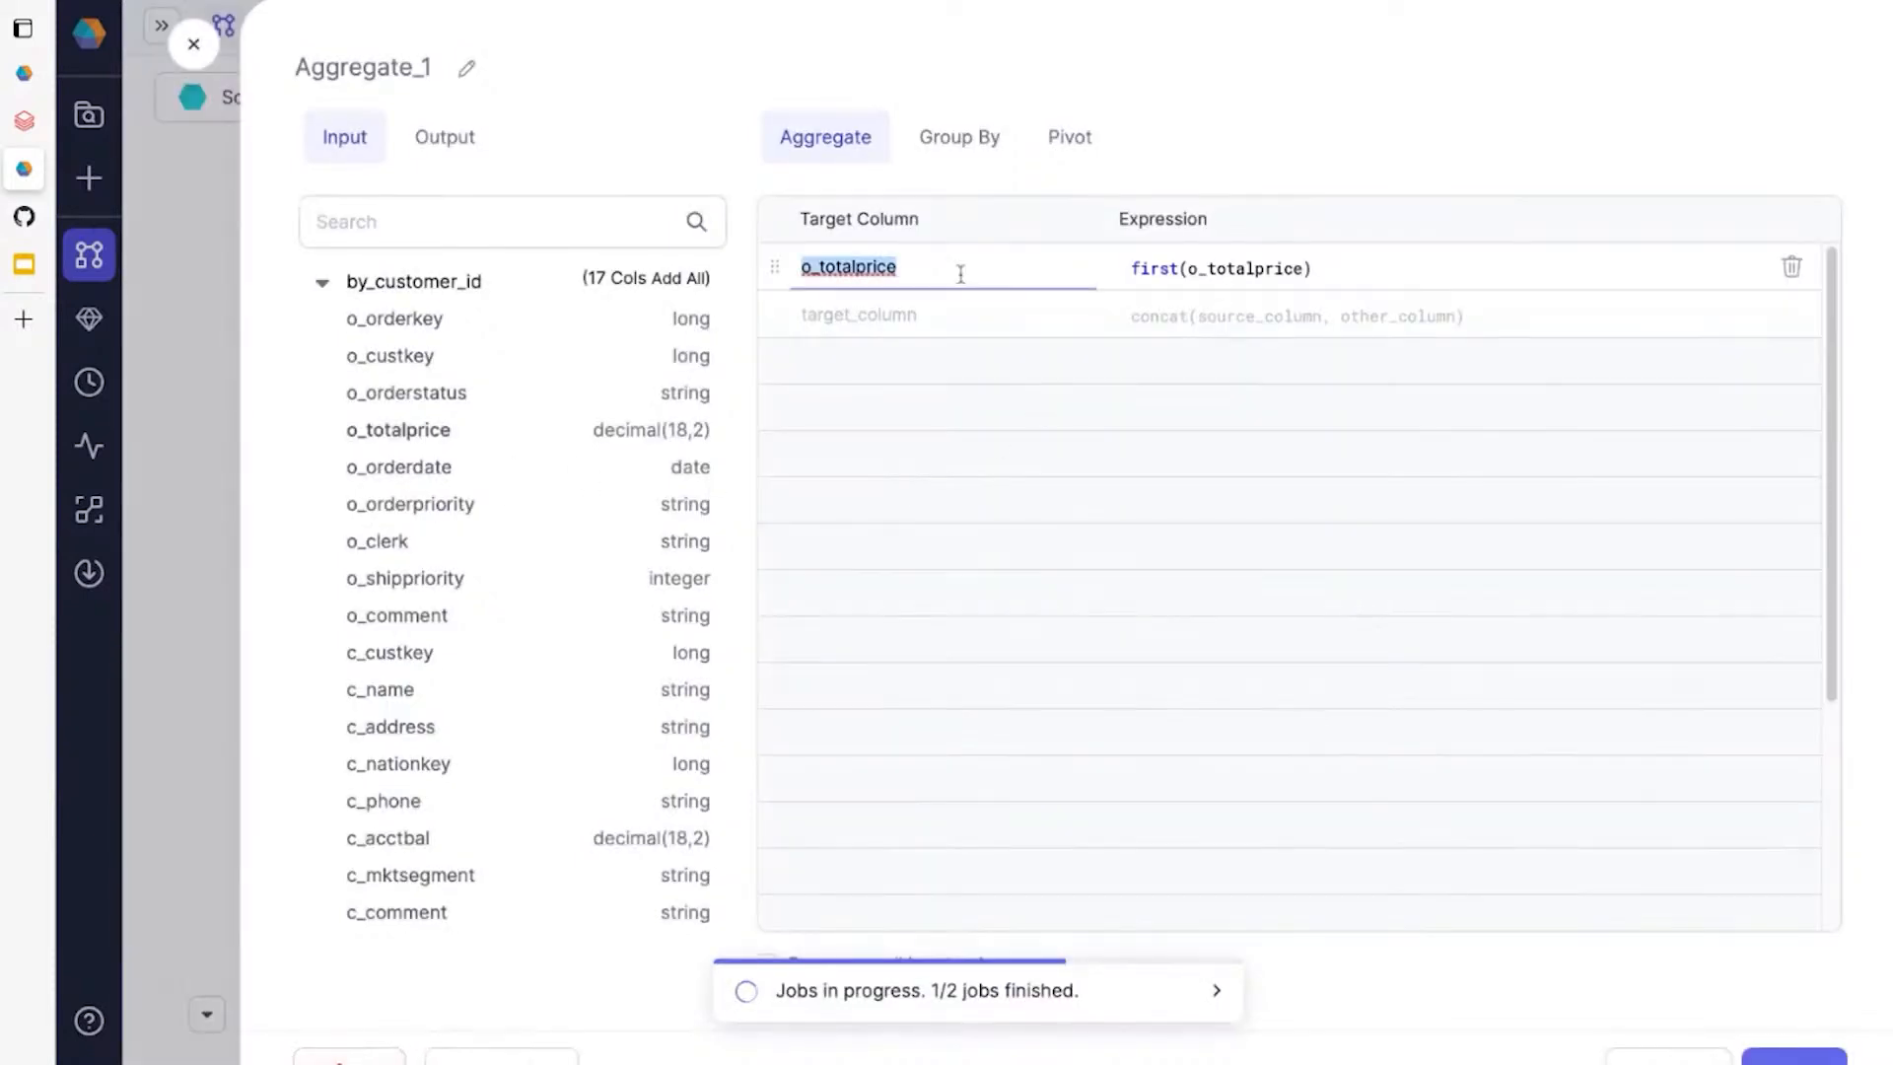
{"action": "type", "text": "amounts"}
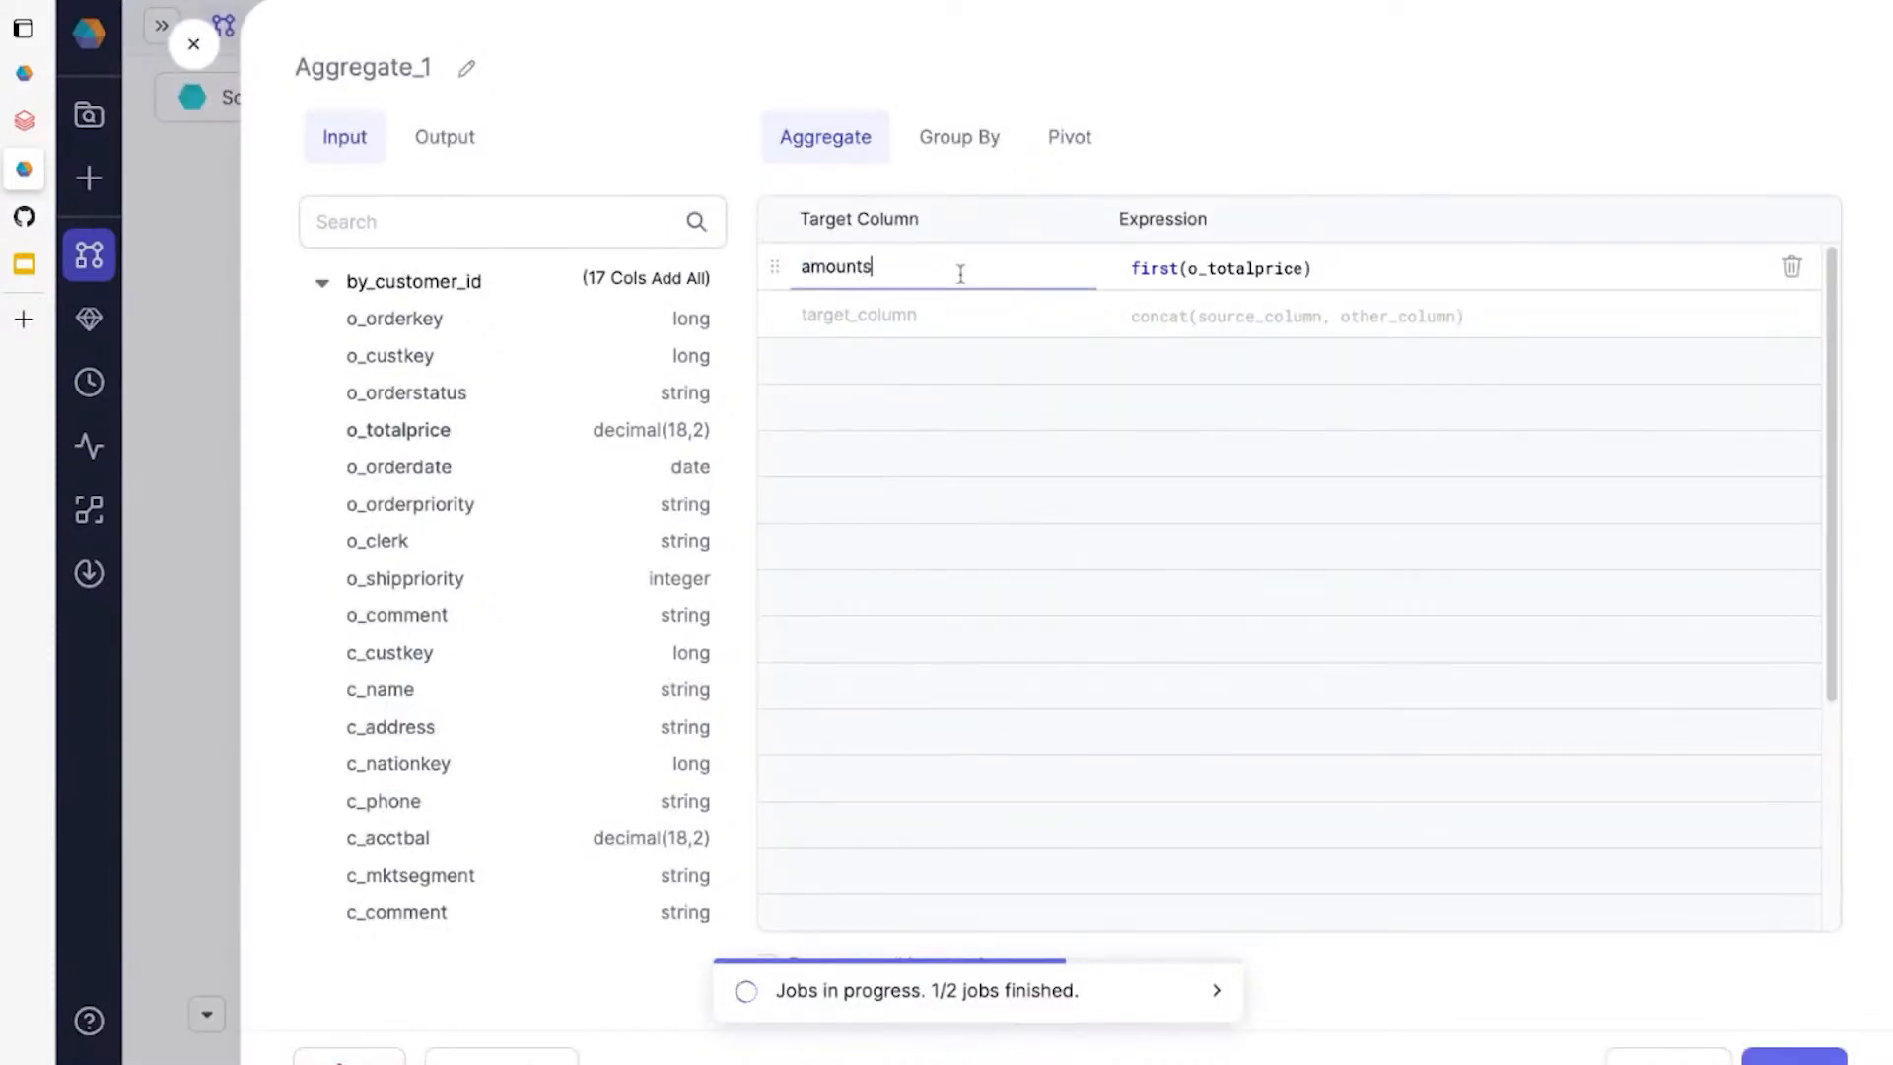
{"action": "left_click", "coordinate": [1161, 268]}
{"action": "double_click", "coordinate": [1161, 269]}
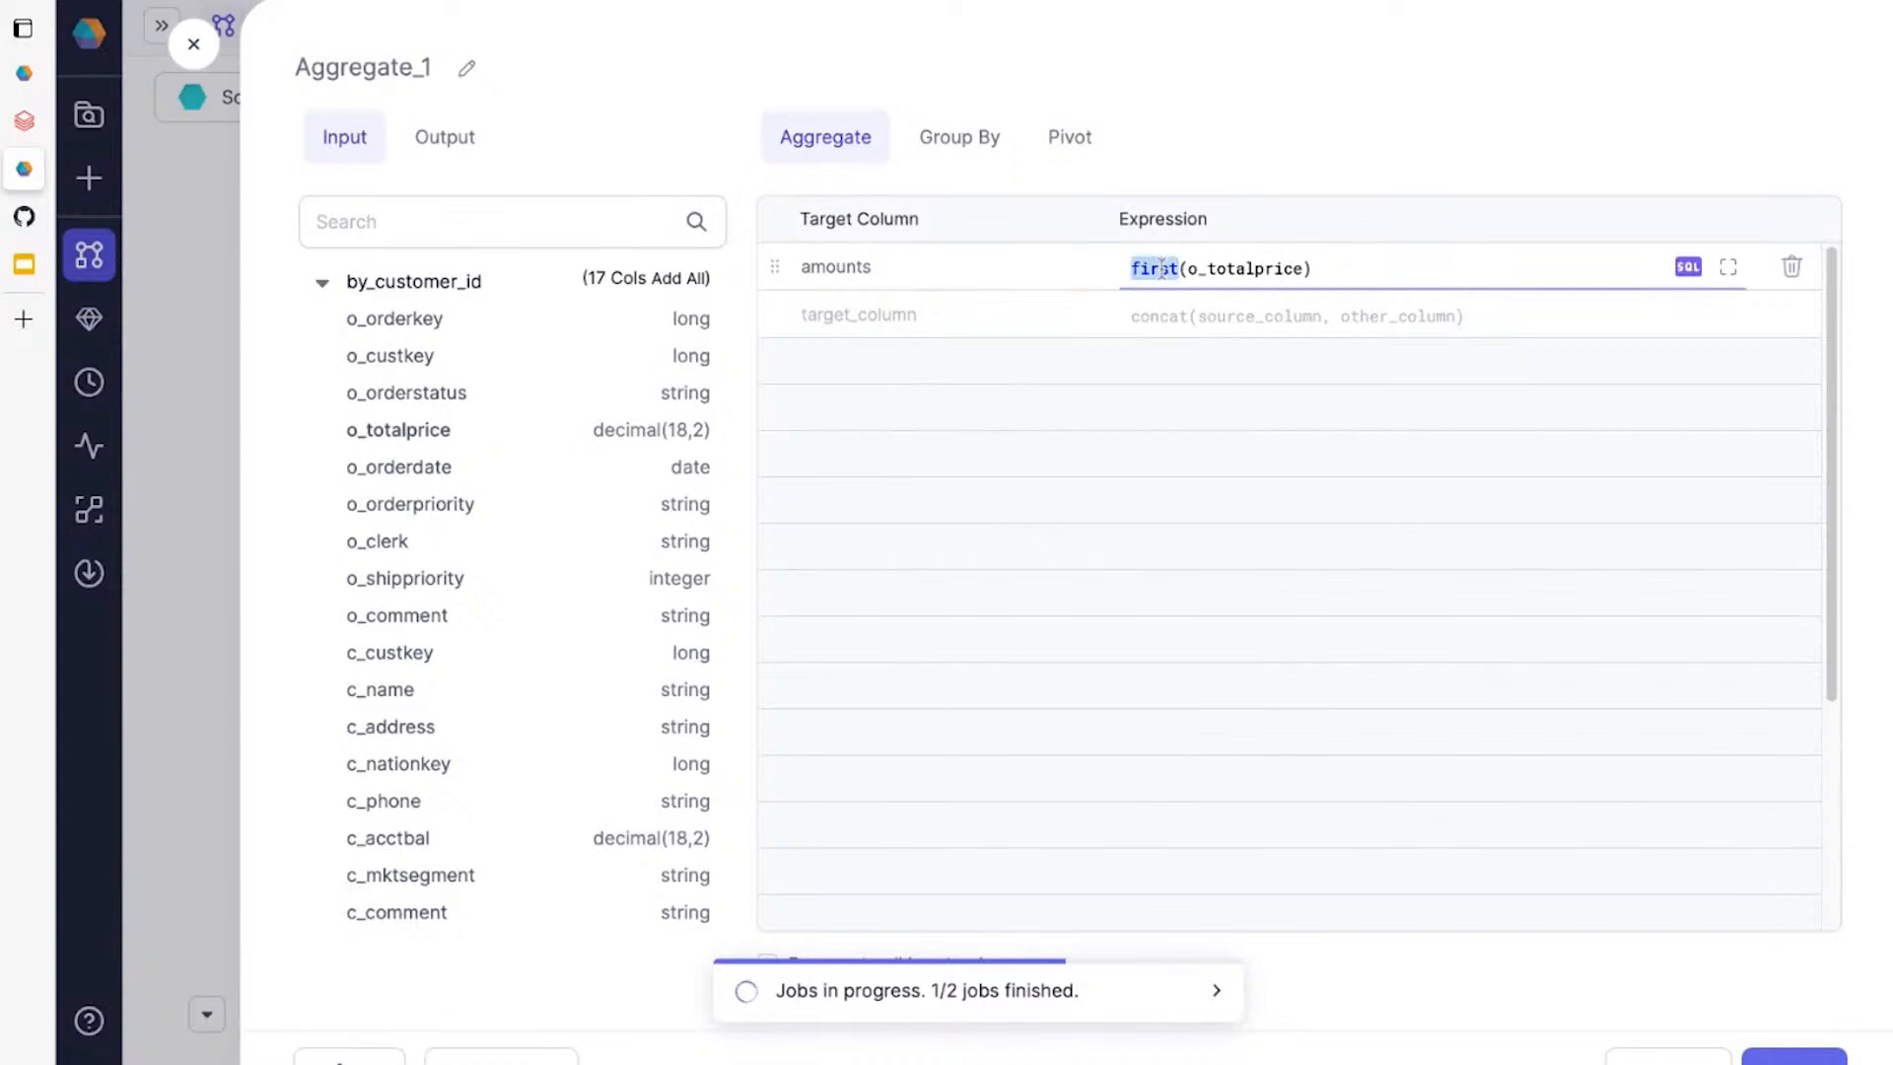
{"action": "type", "text": "sum"}
Group the aggregation by c_custkey and by a month column with the expression month(o_orderdate).
{"action": "left_click", "coordinate": [949, 147]}
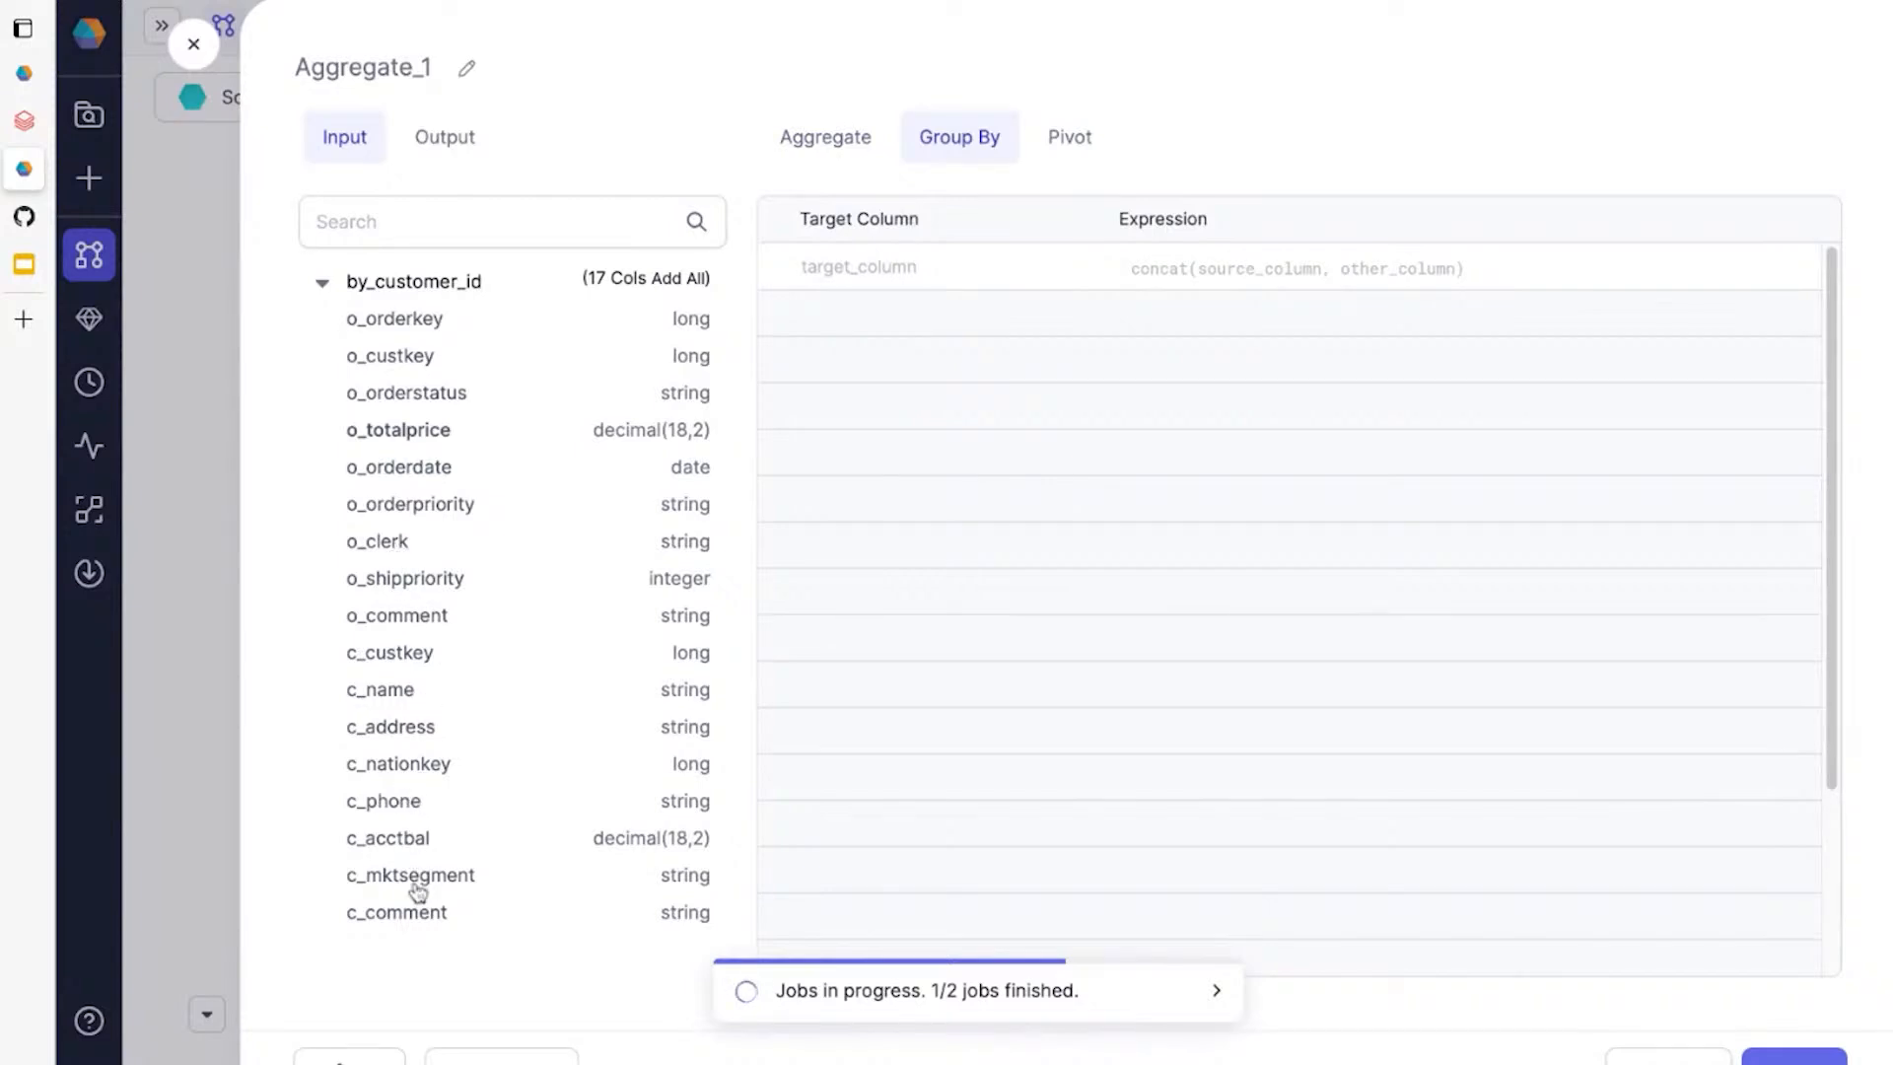
{"action": "left_click", "coordinate": [409, 655]}
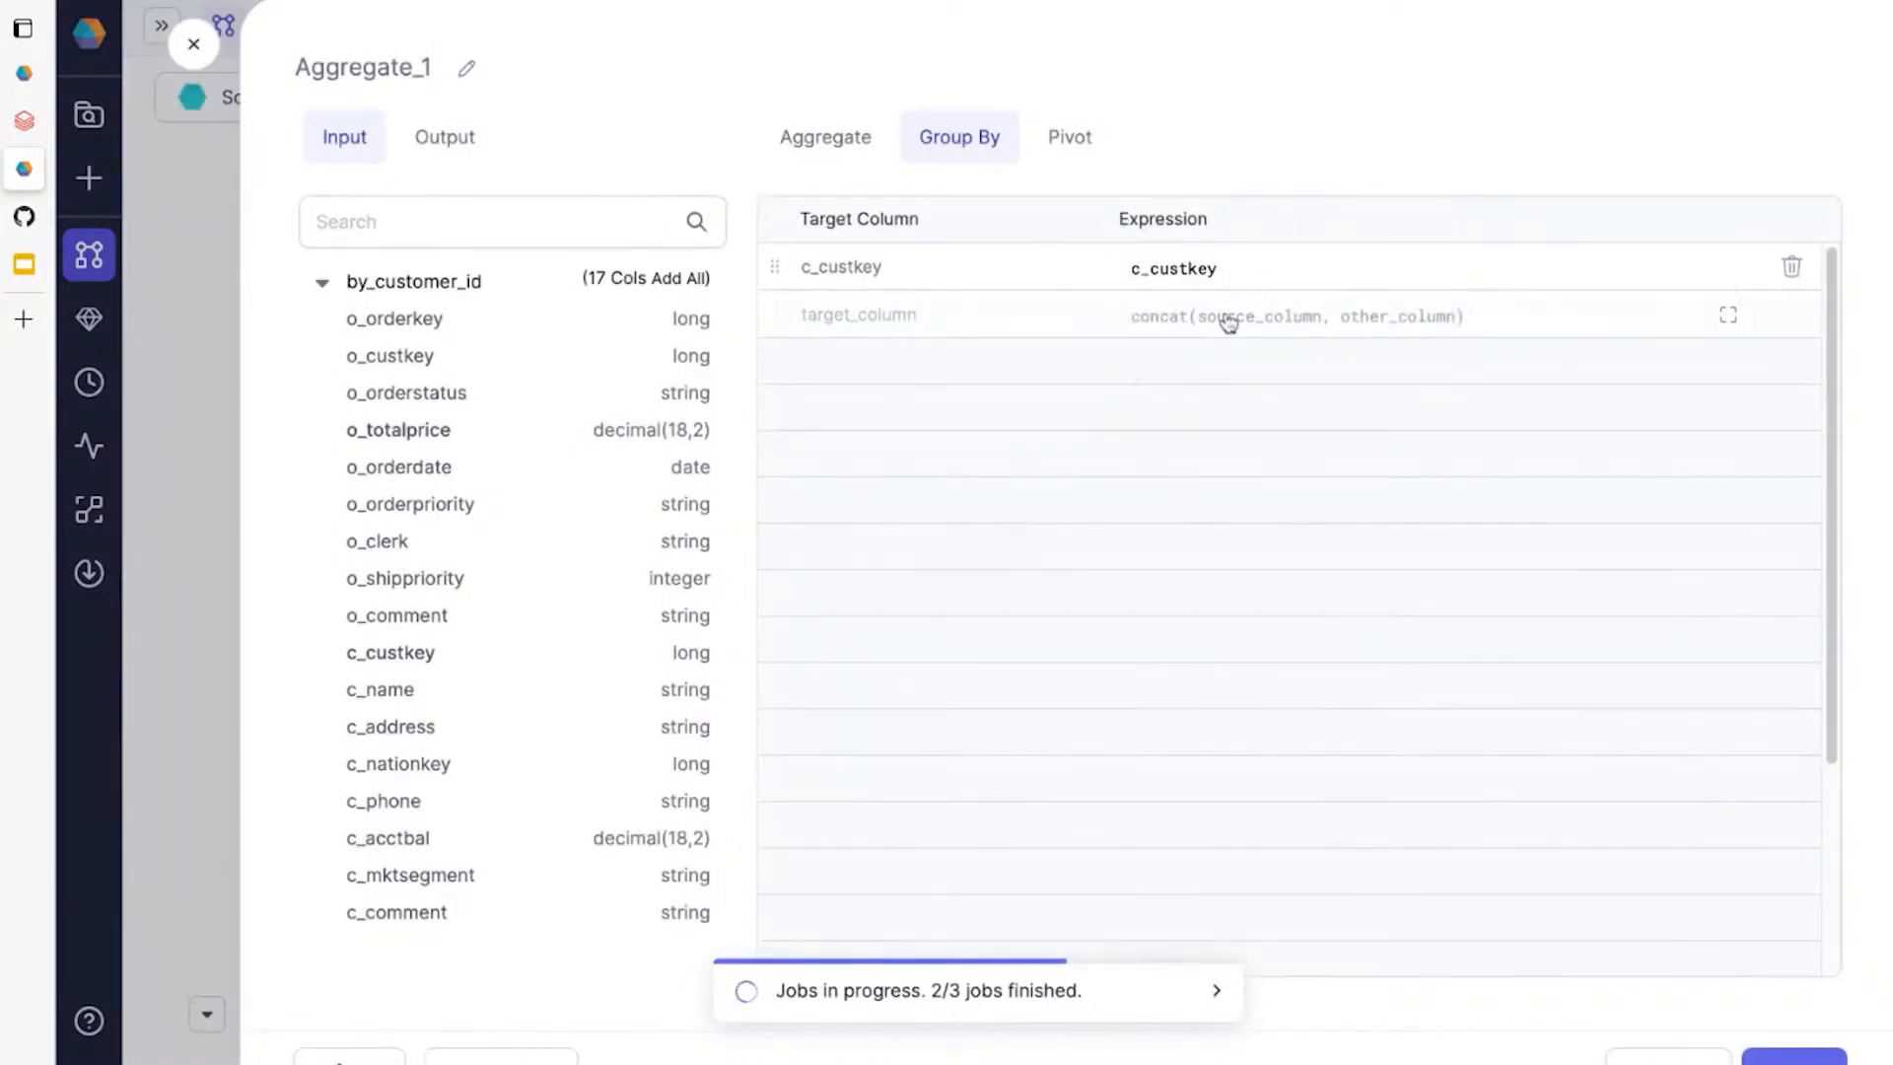
{"action": "left_click", "coordinate": [429, 480]}
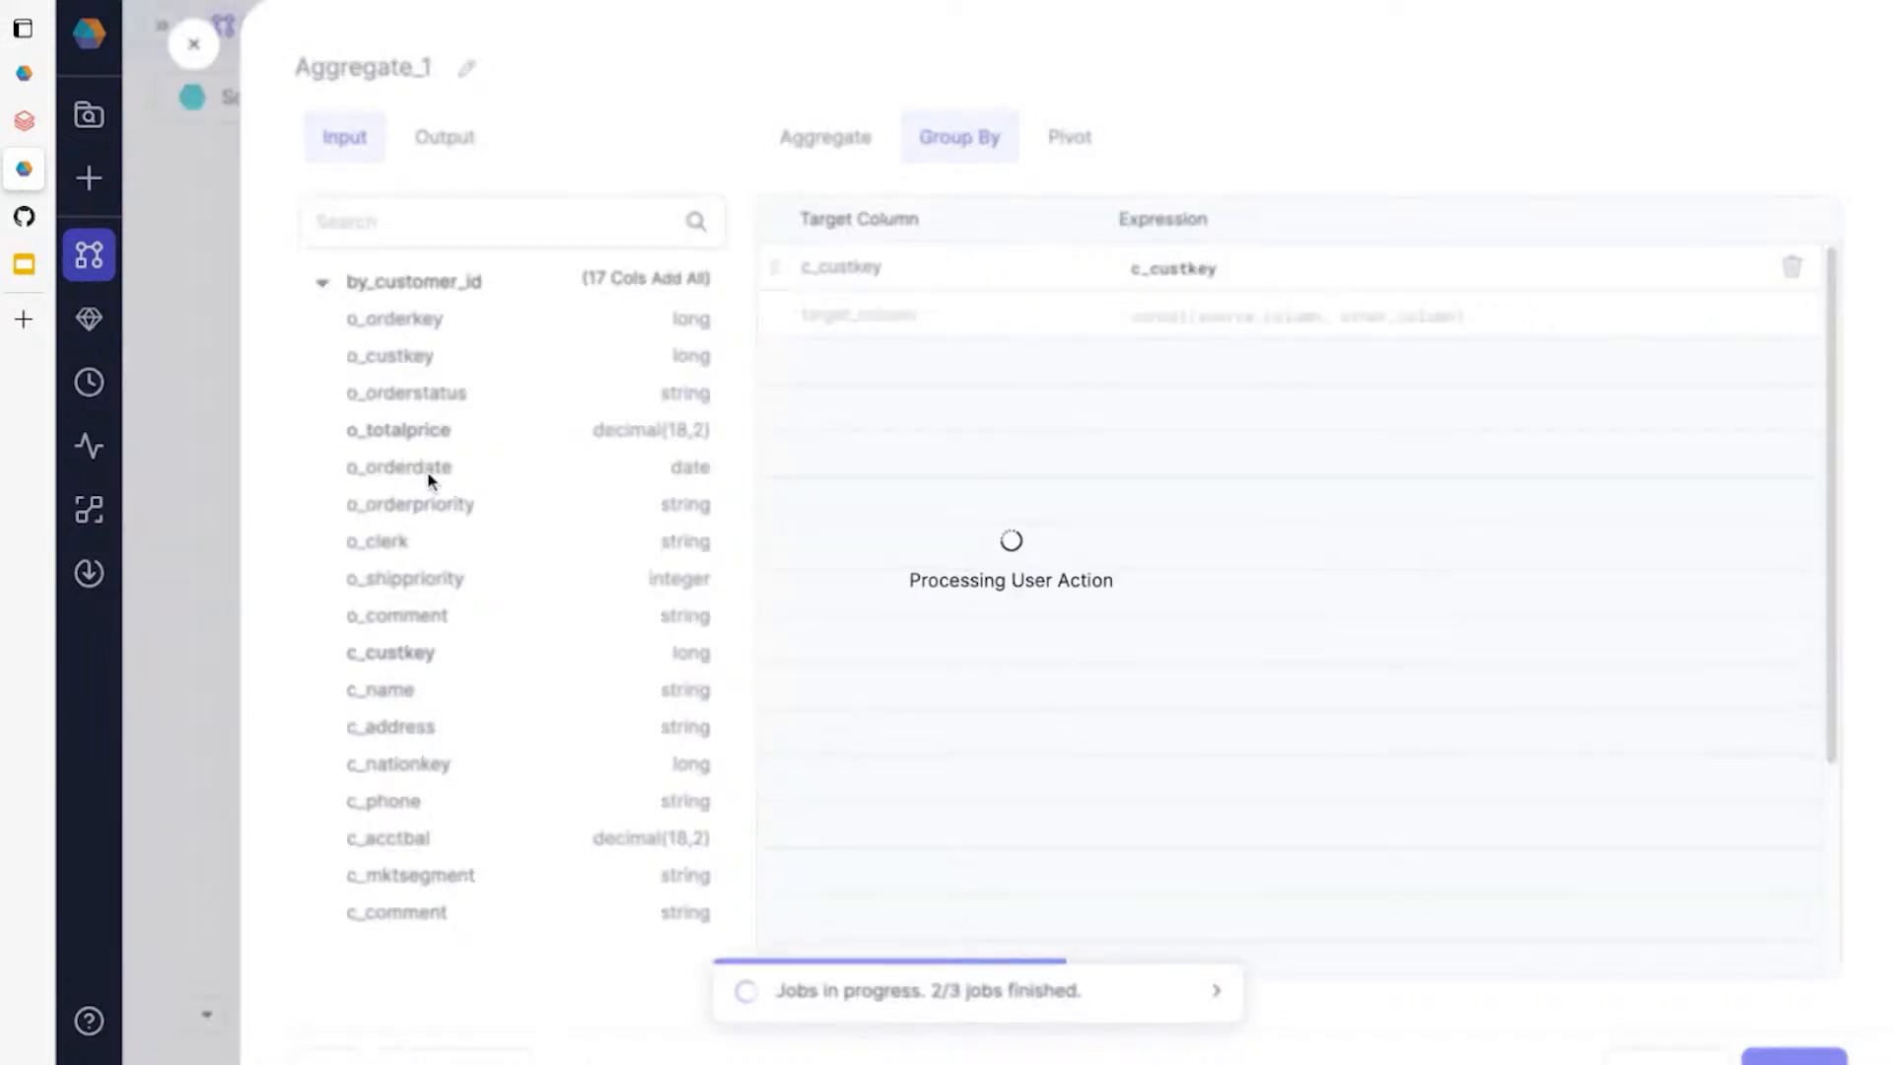
{"action": "left_click", "coordinate": [998, 317]}
{"action": "key", "text": "ctrl+a"}
{"action": "type", "text": "month"}
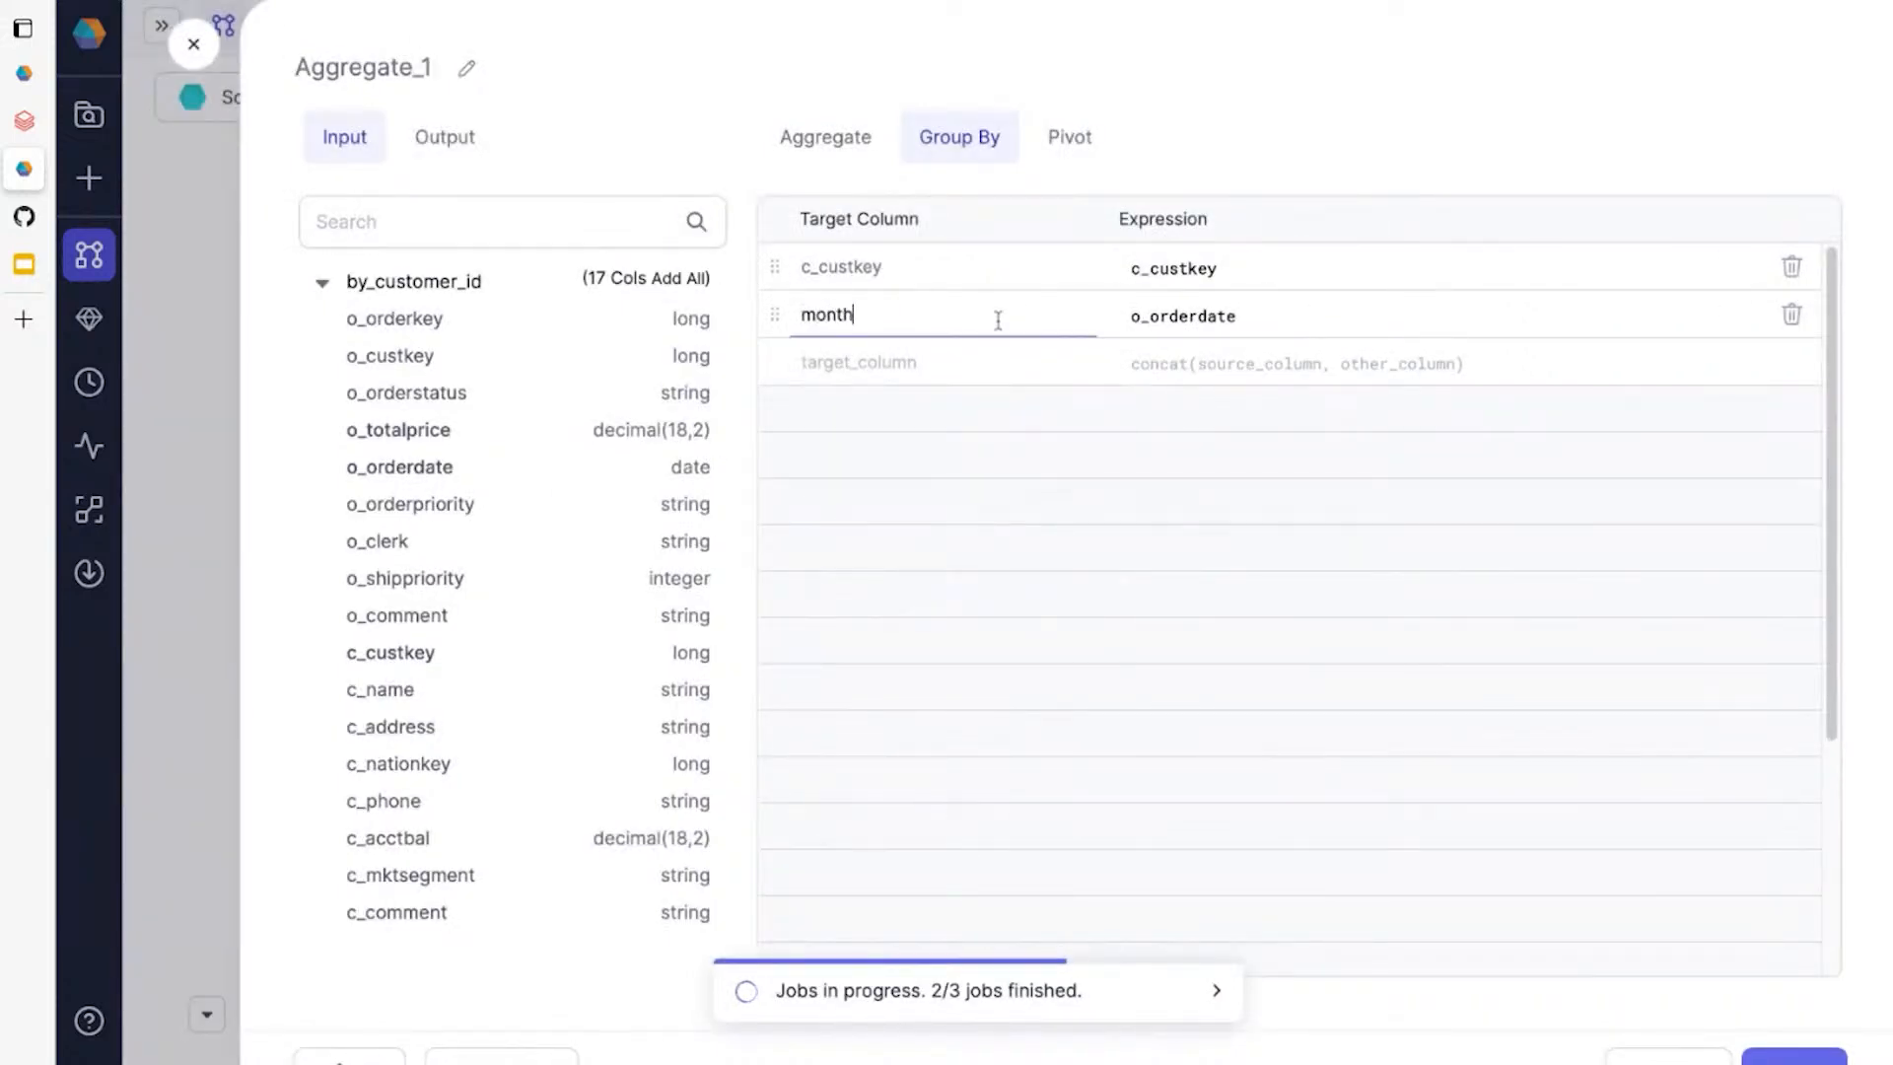
{"action": "left_click", "coordinate": [1223, 317]}
{"action": "key", "text": "Home"}
{"action": "type", "text": "month("}
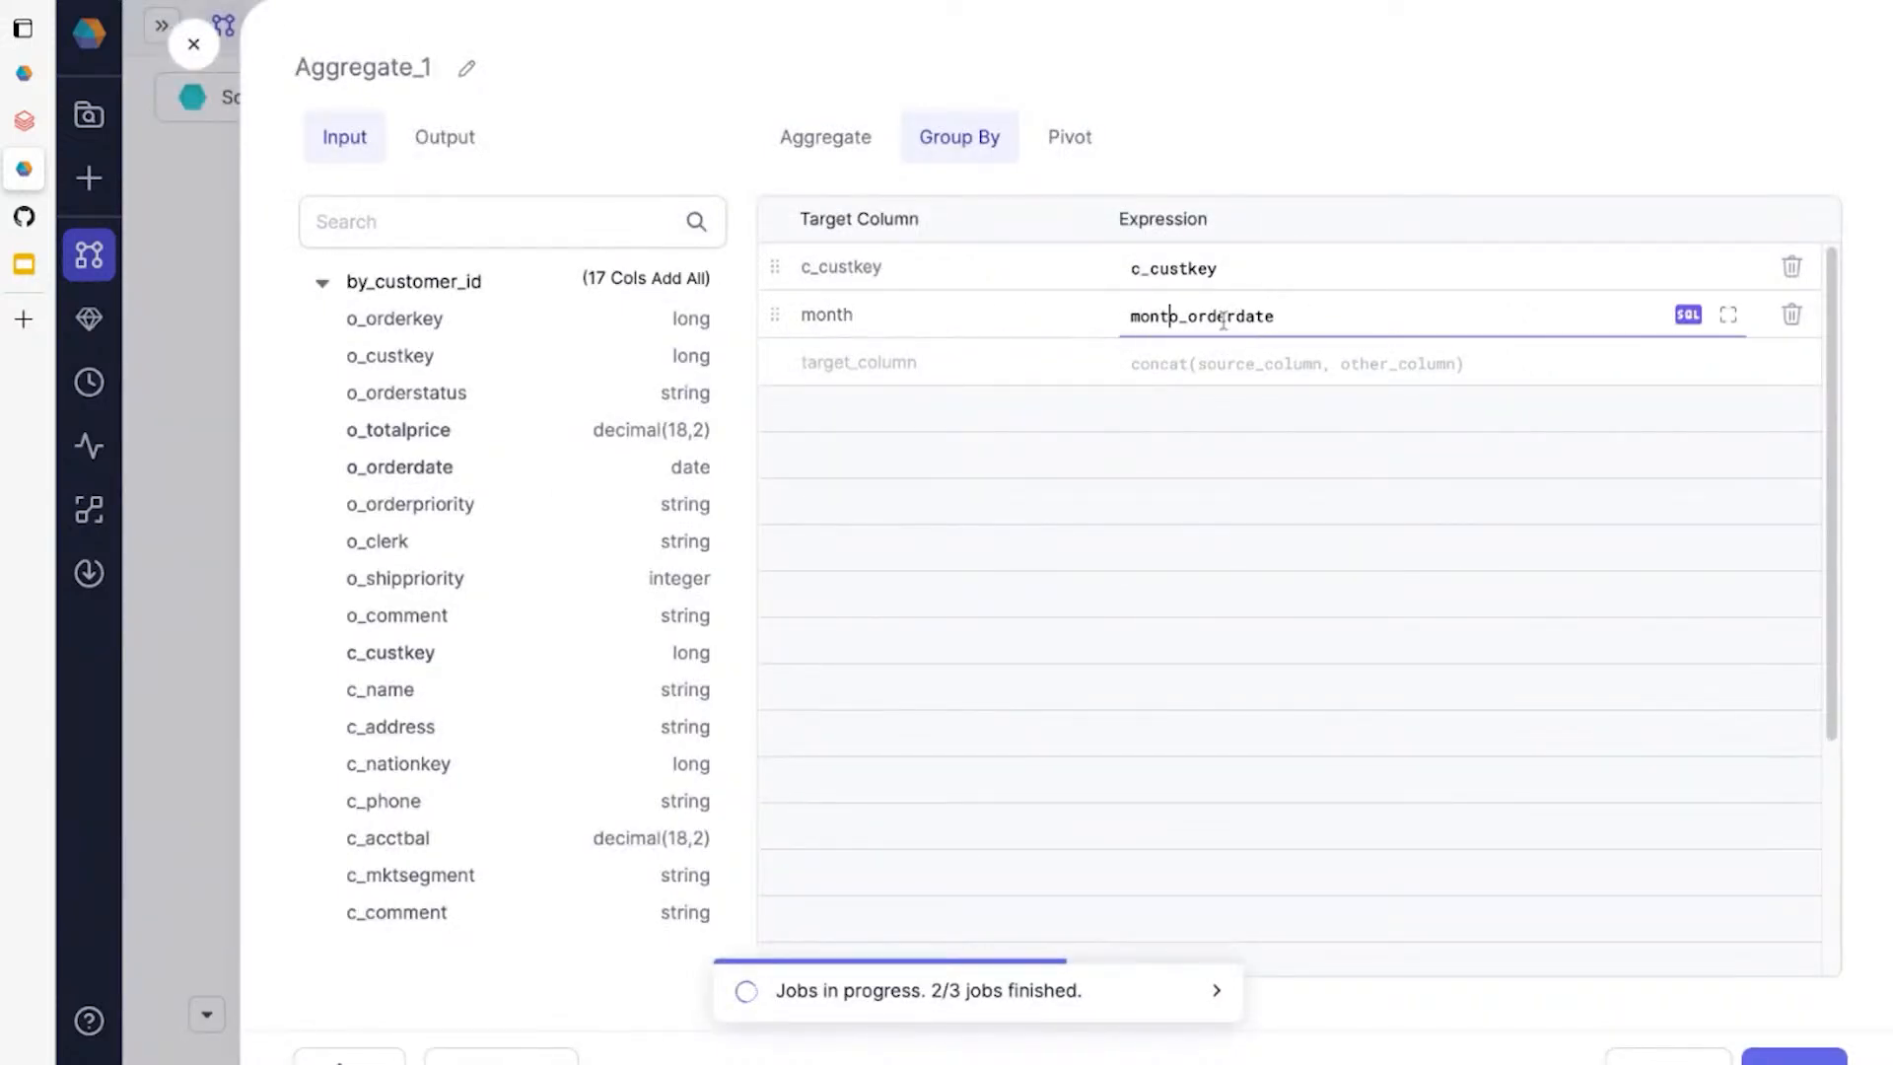
{"action": "key", "text": "End"}
{"action": "type", "text": ")"}
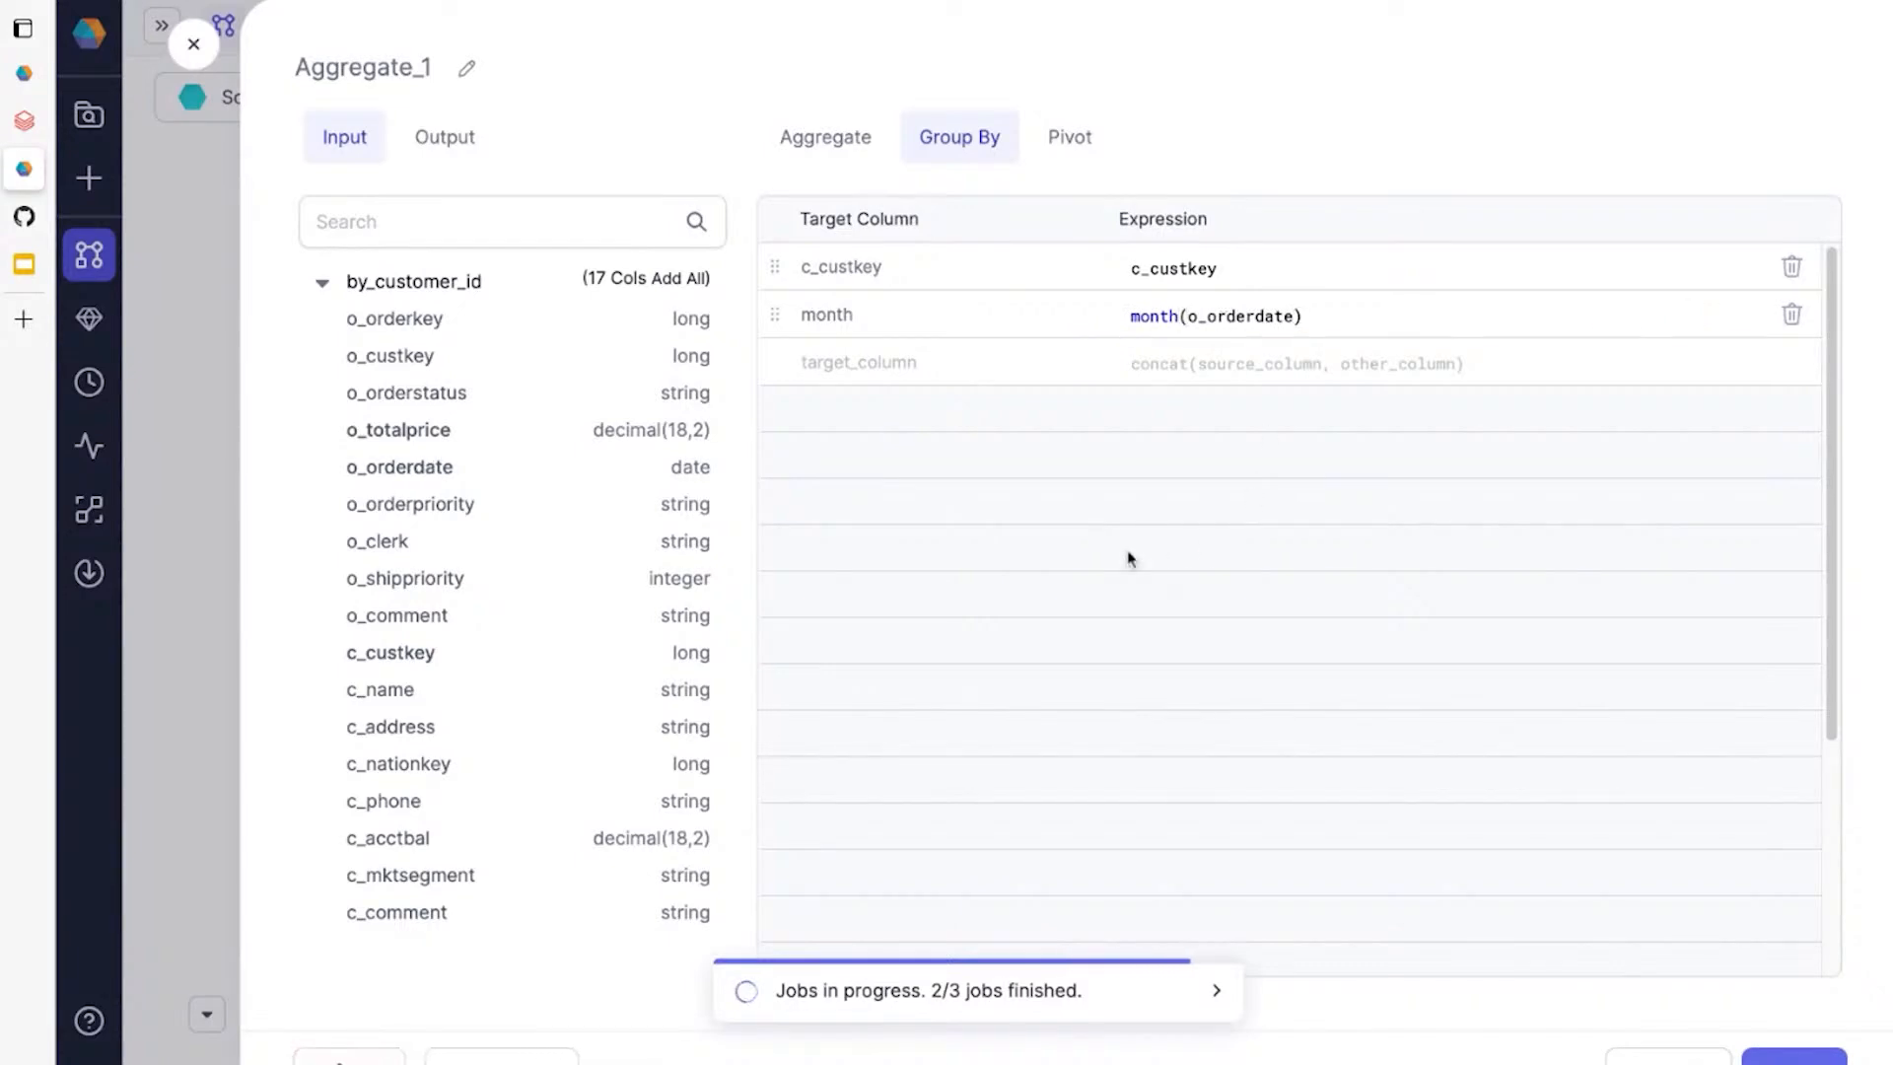
Rename the Aggregate gem as sum_amounts and save its configuration.
{"action": "left_click", "coordinate": [363, 75]}
{"action": "type", "text": "sum_amounts"}
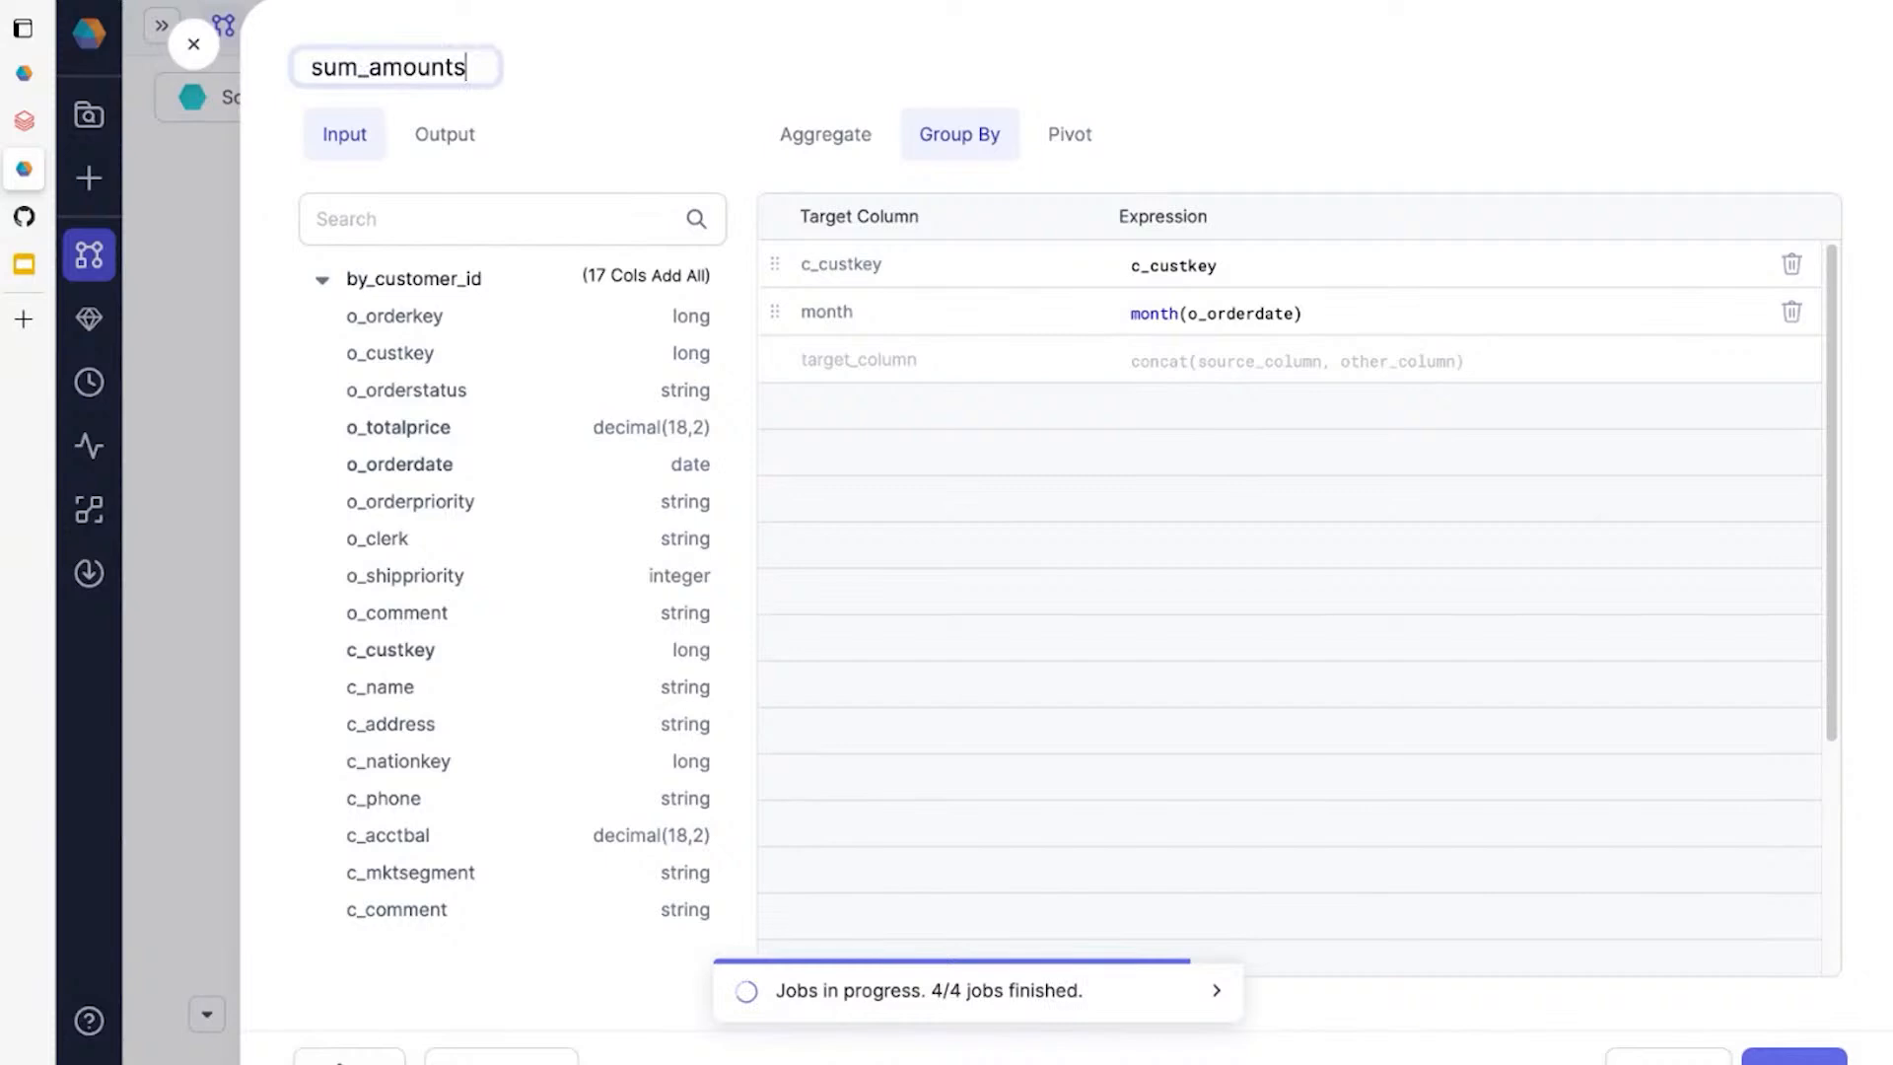
{"action": "key", "text": "Return"}
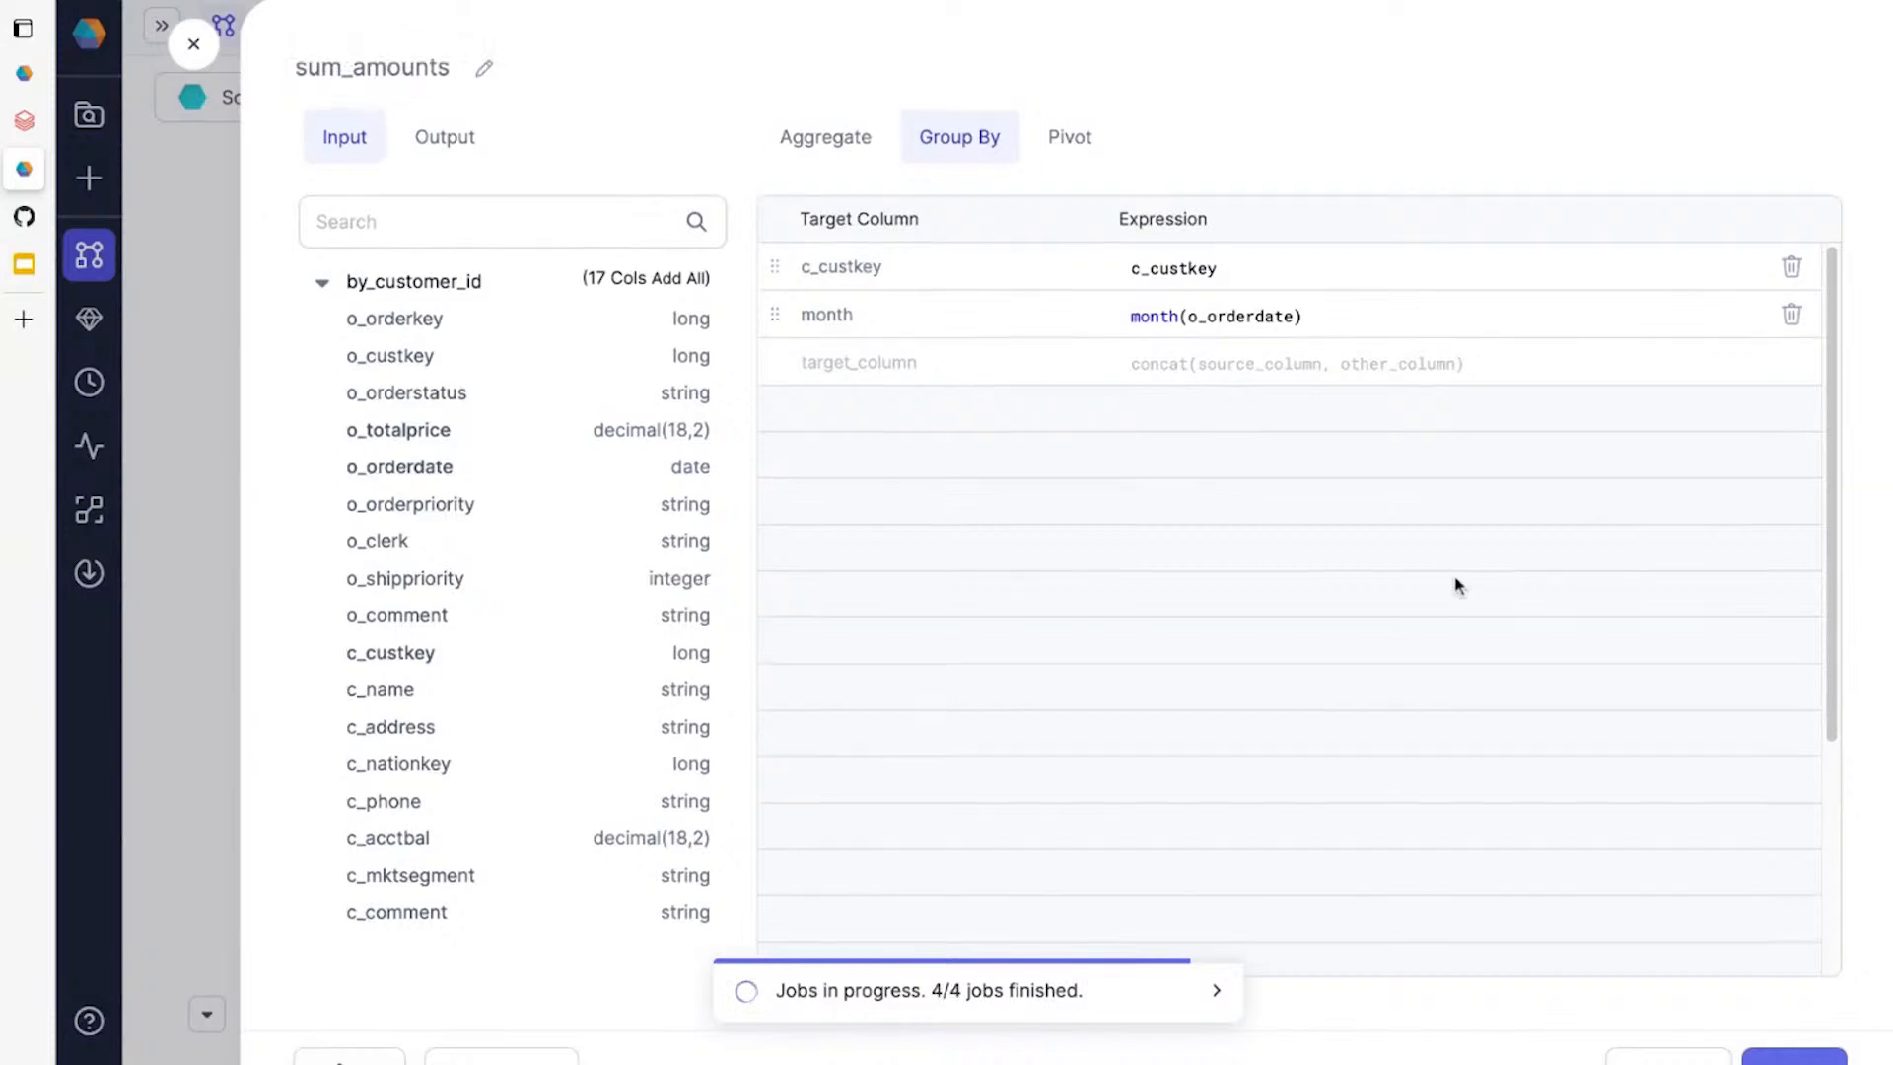
{"action": "left_click", "coordinate": [1795, 1056]}
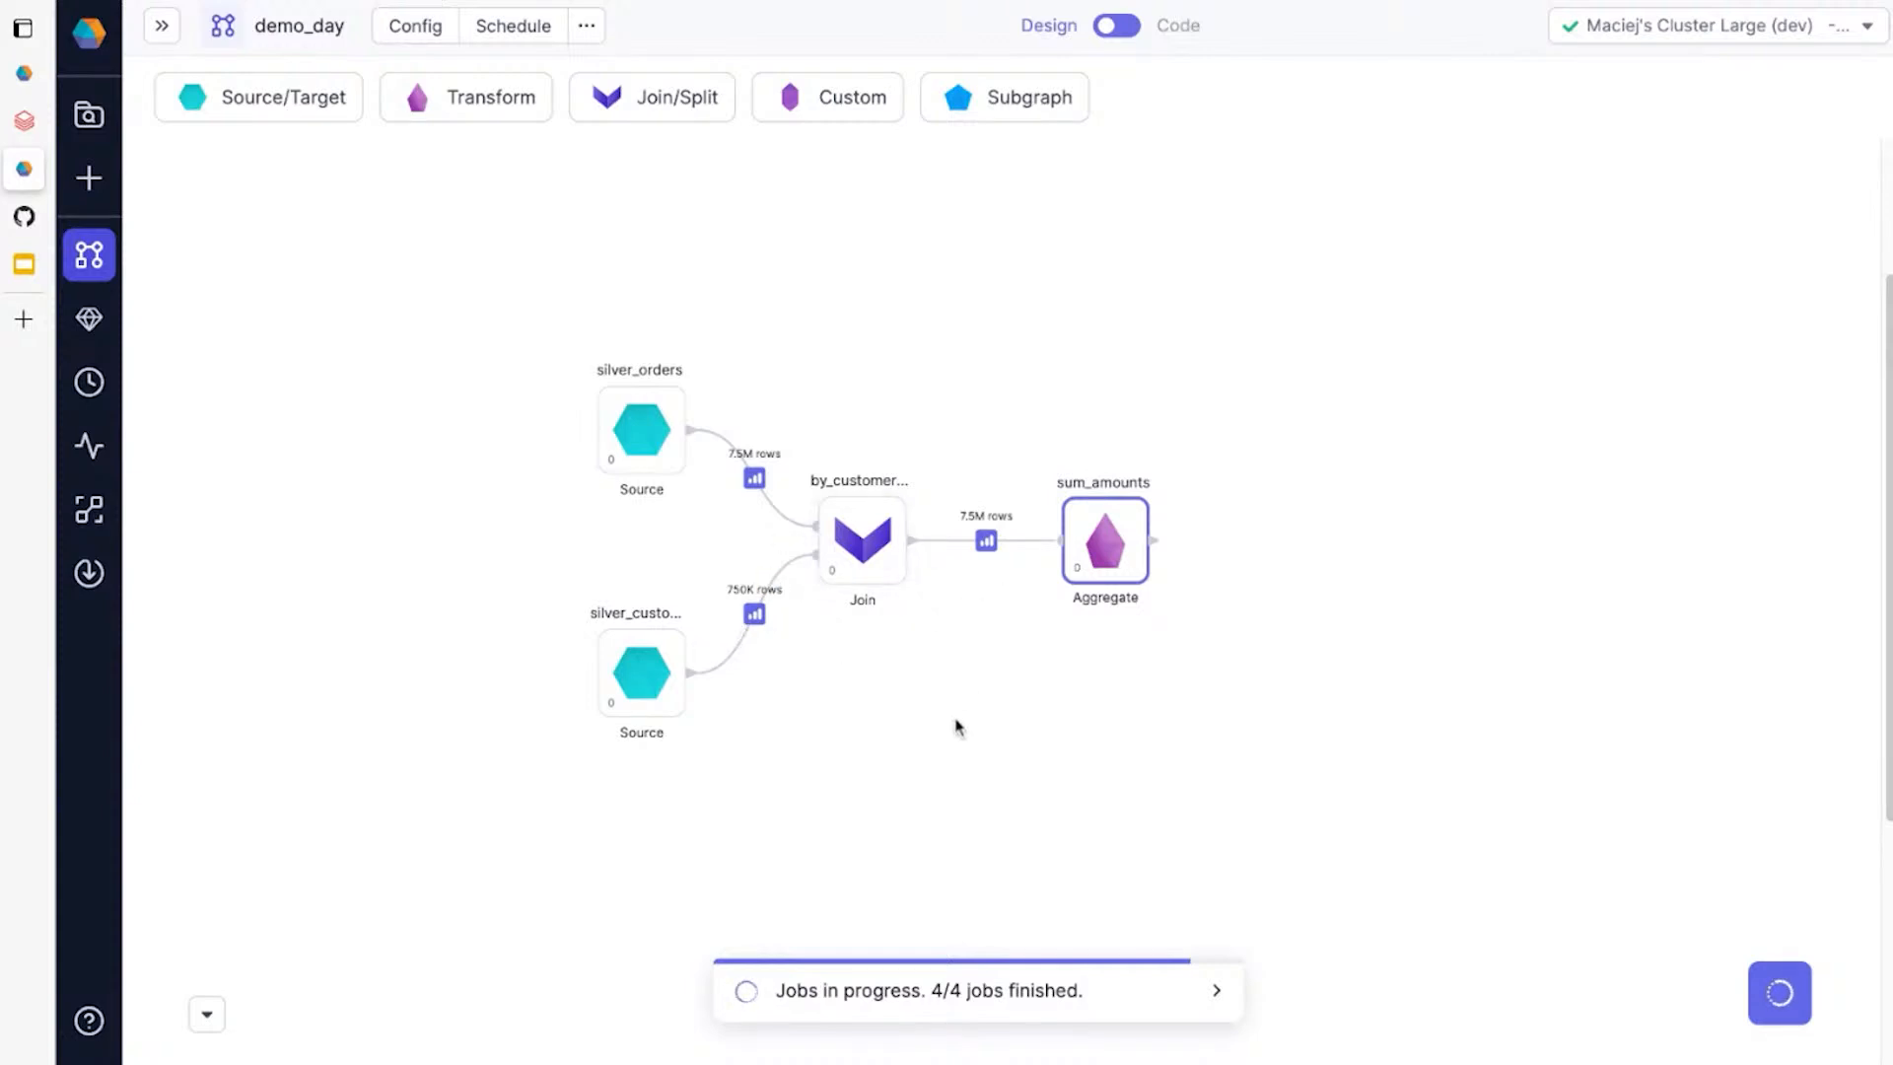
Inspect the silver_customers output sample with its c_custkey statistics, and the by_customer_id join's output sample.
{"action": "left_click", "coordinate": [755, 613]}
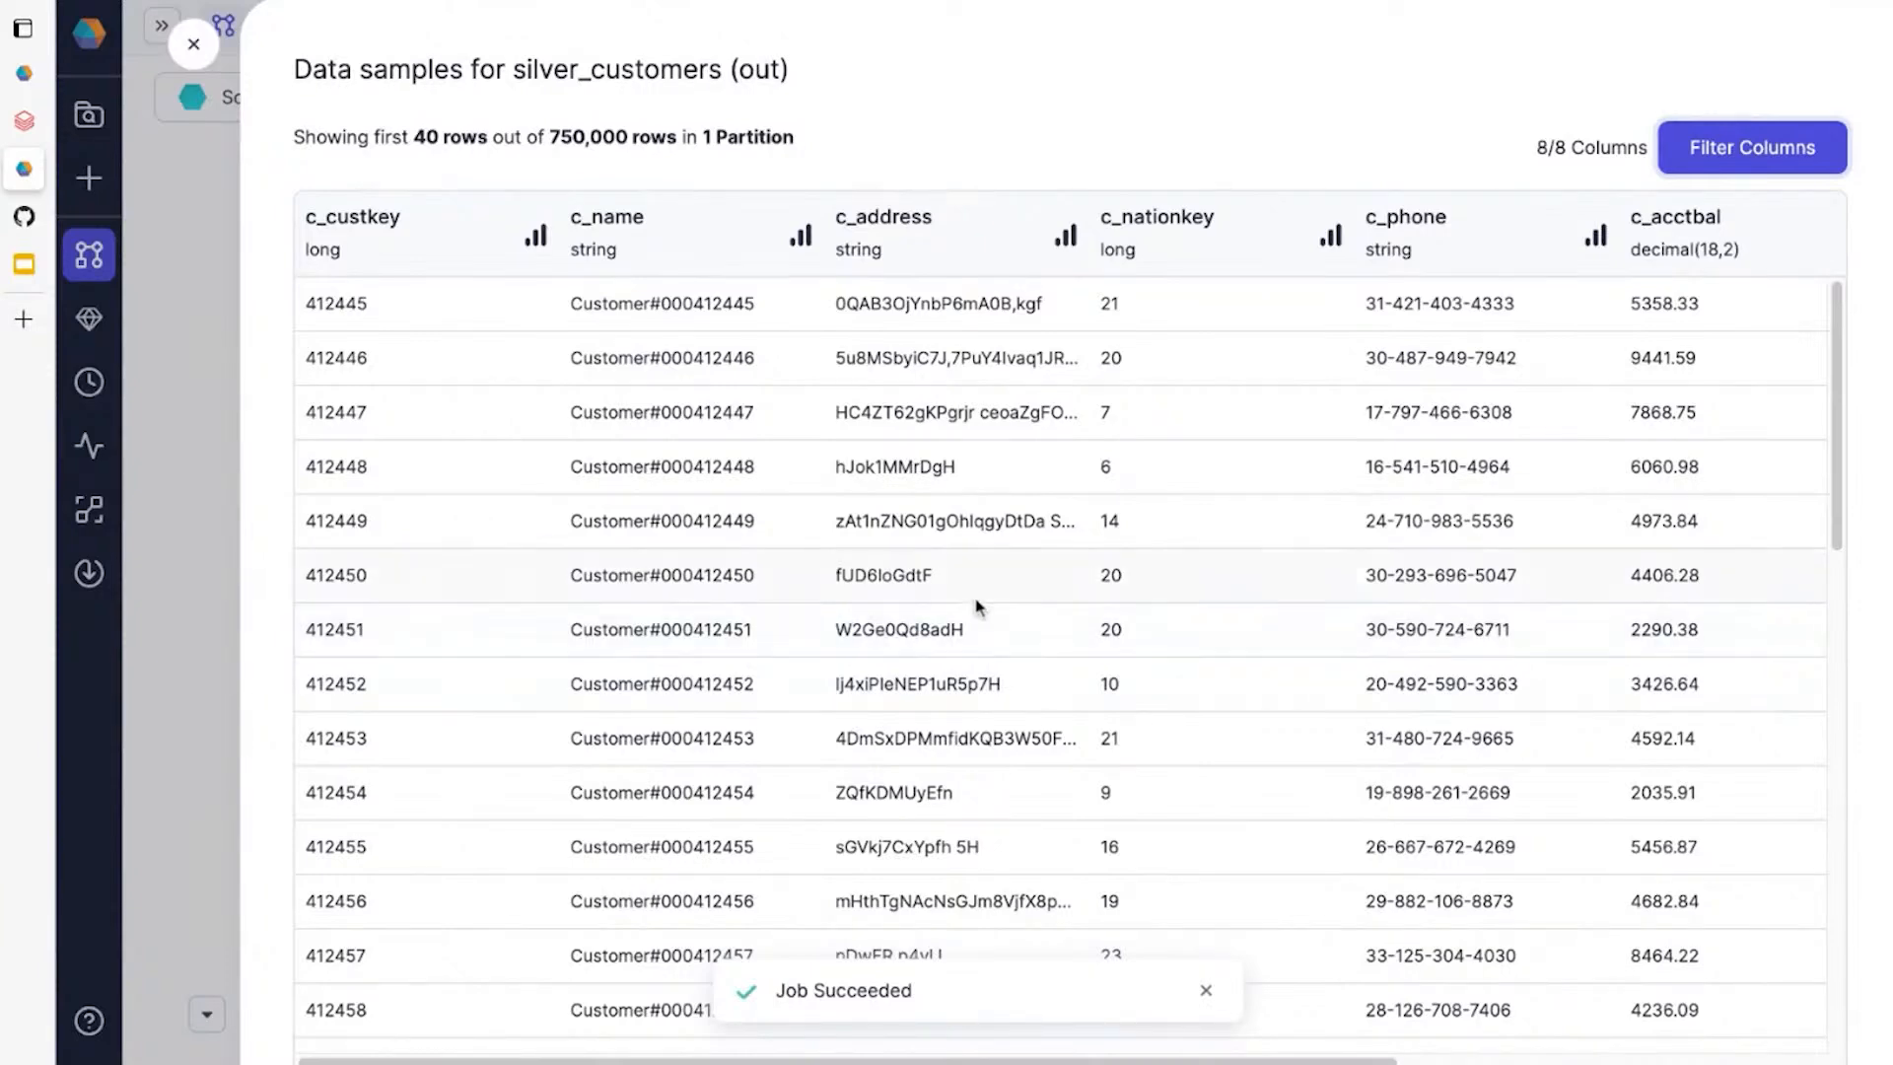
{"action": "left_click", "coordinate": [536, 241]}
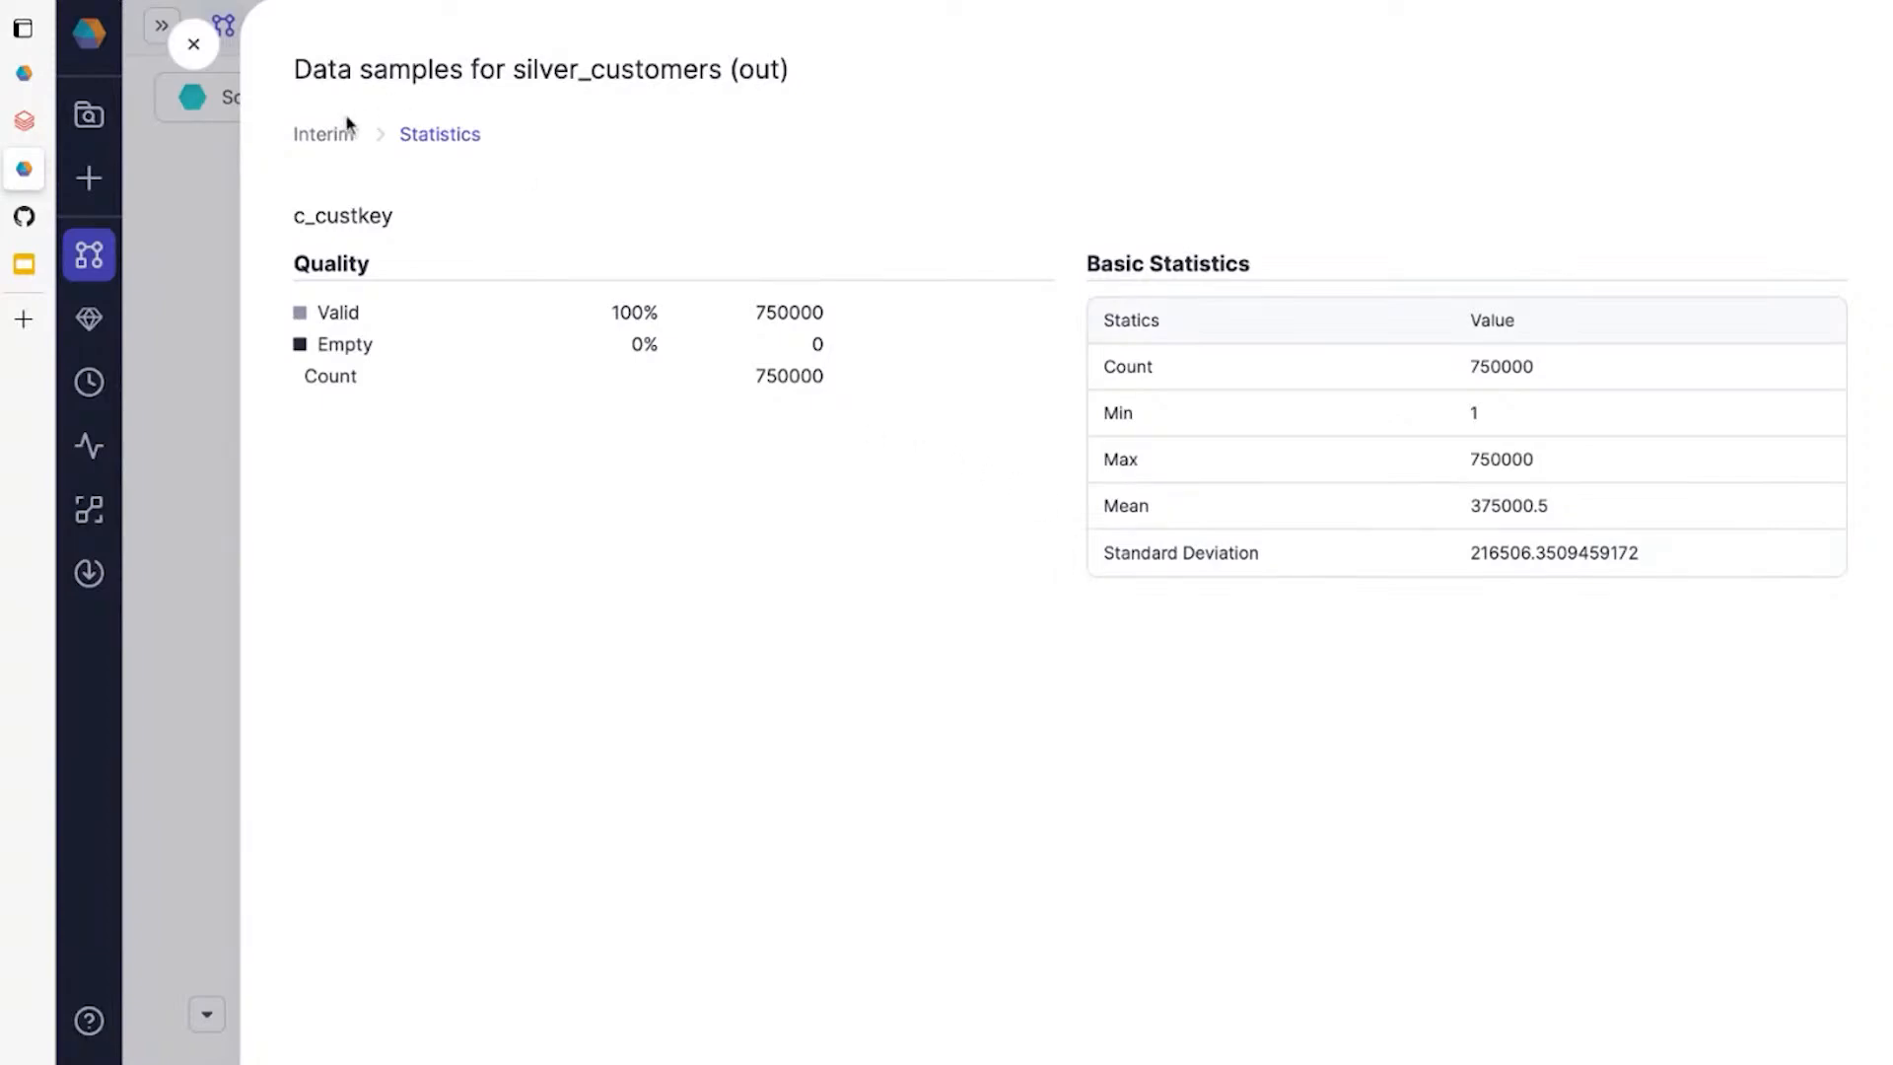
{"action": "left_click", "coordinate": [322, 135]}
{"action": "left_click", "coordinate": [194, 43]}
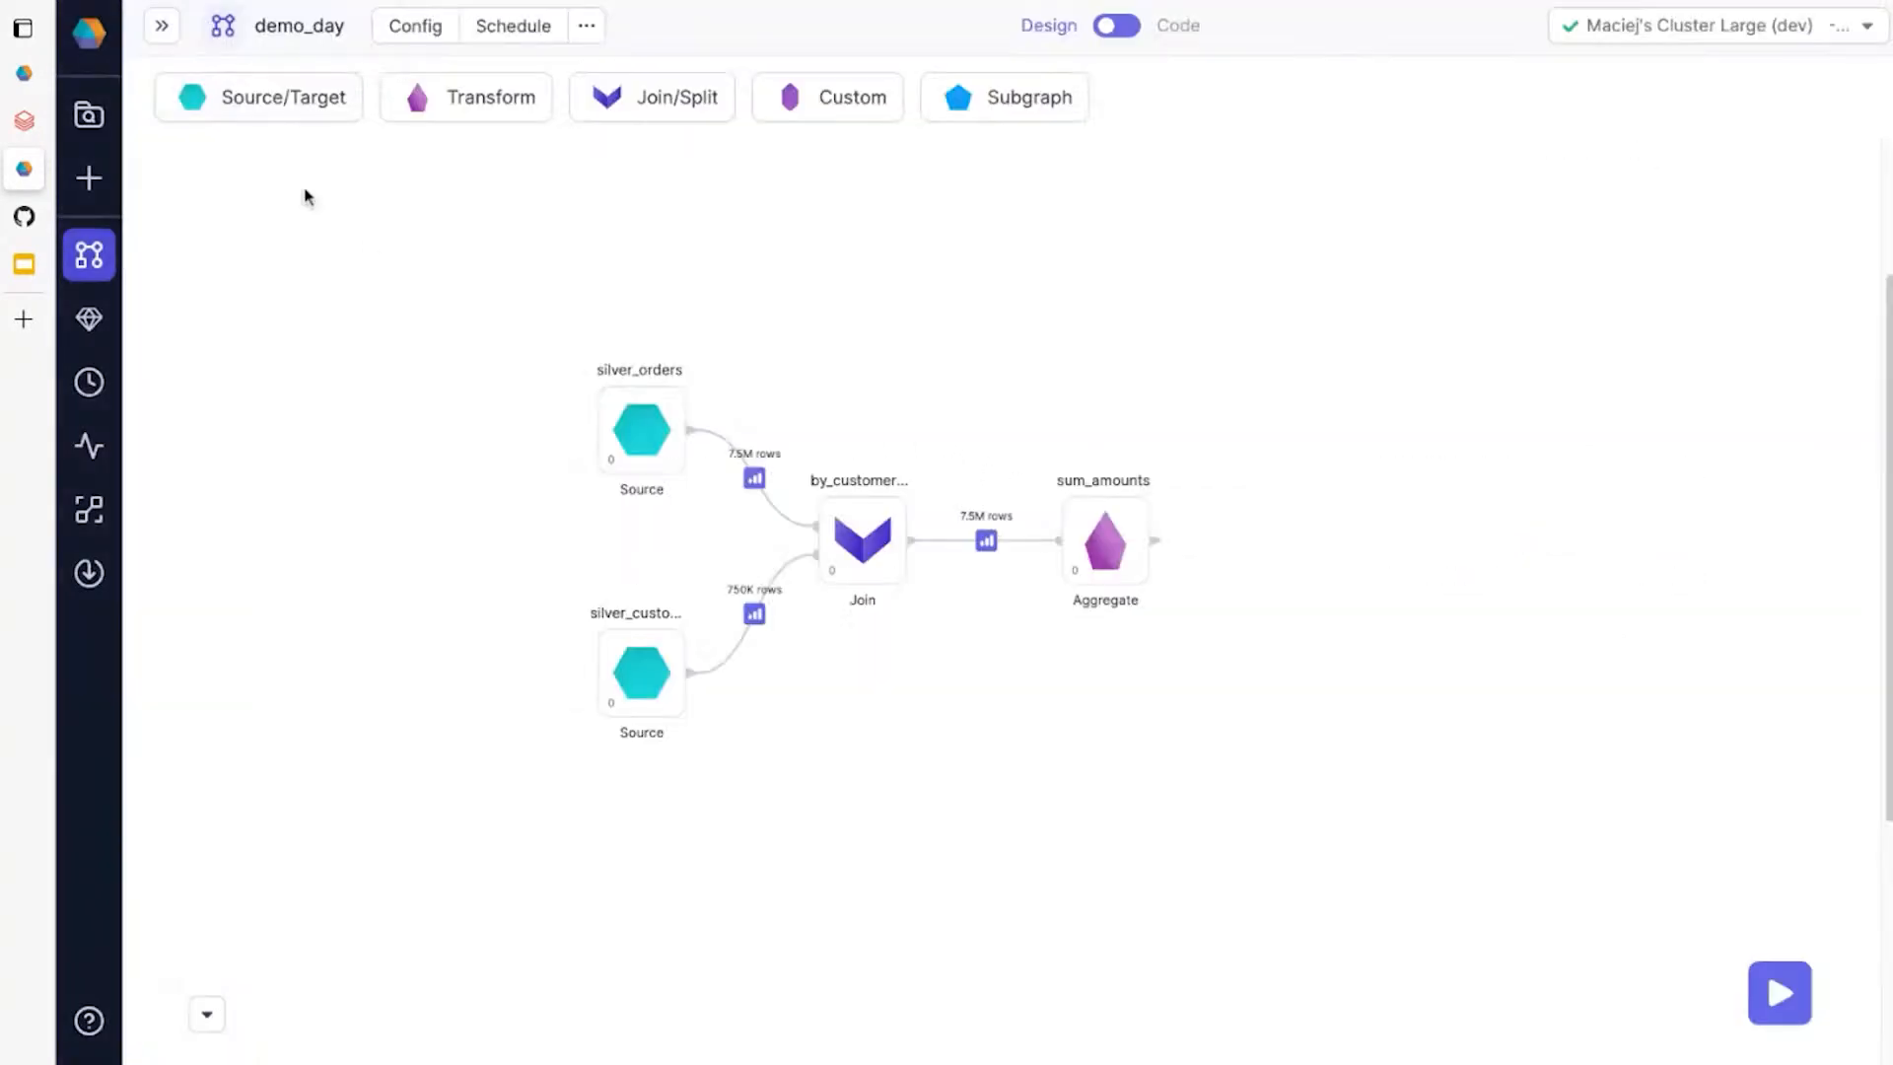
{"action": "left_click", "coordinate": [986, 541]}
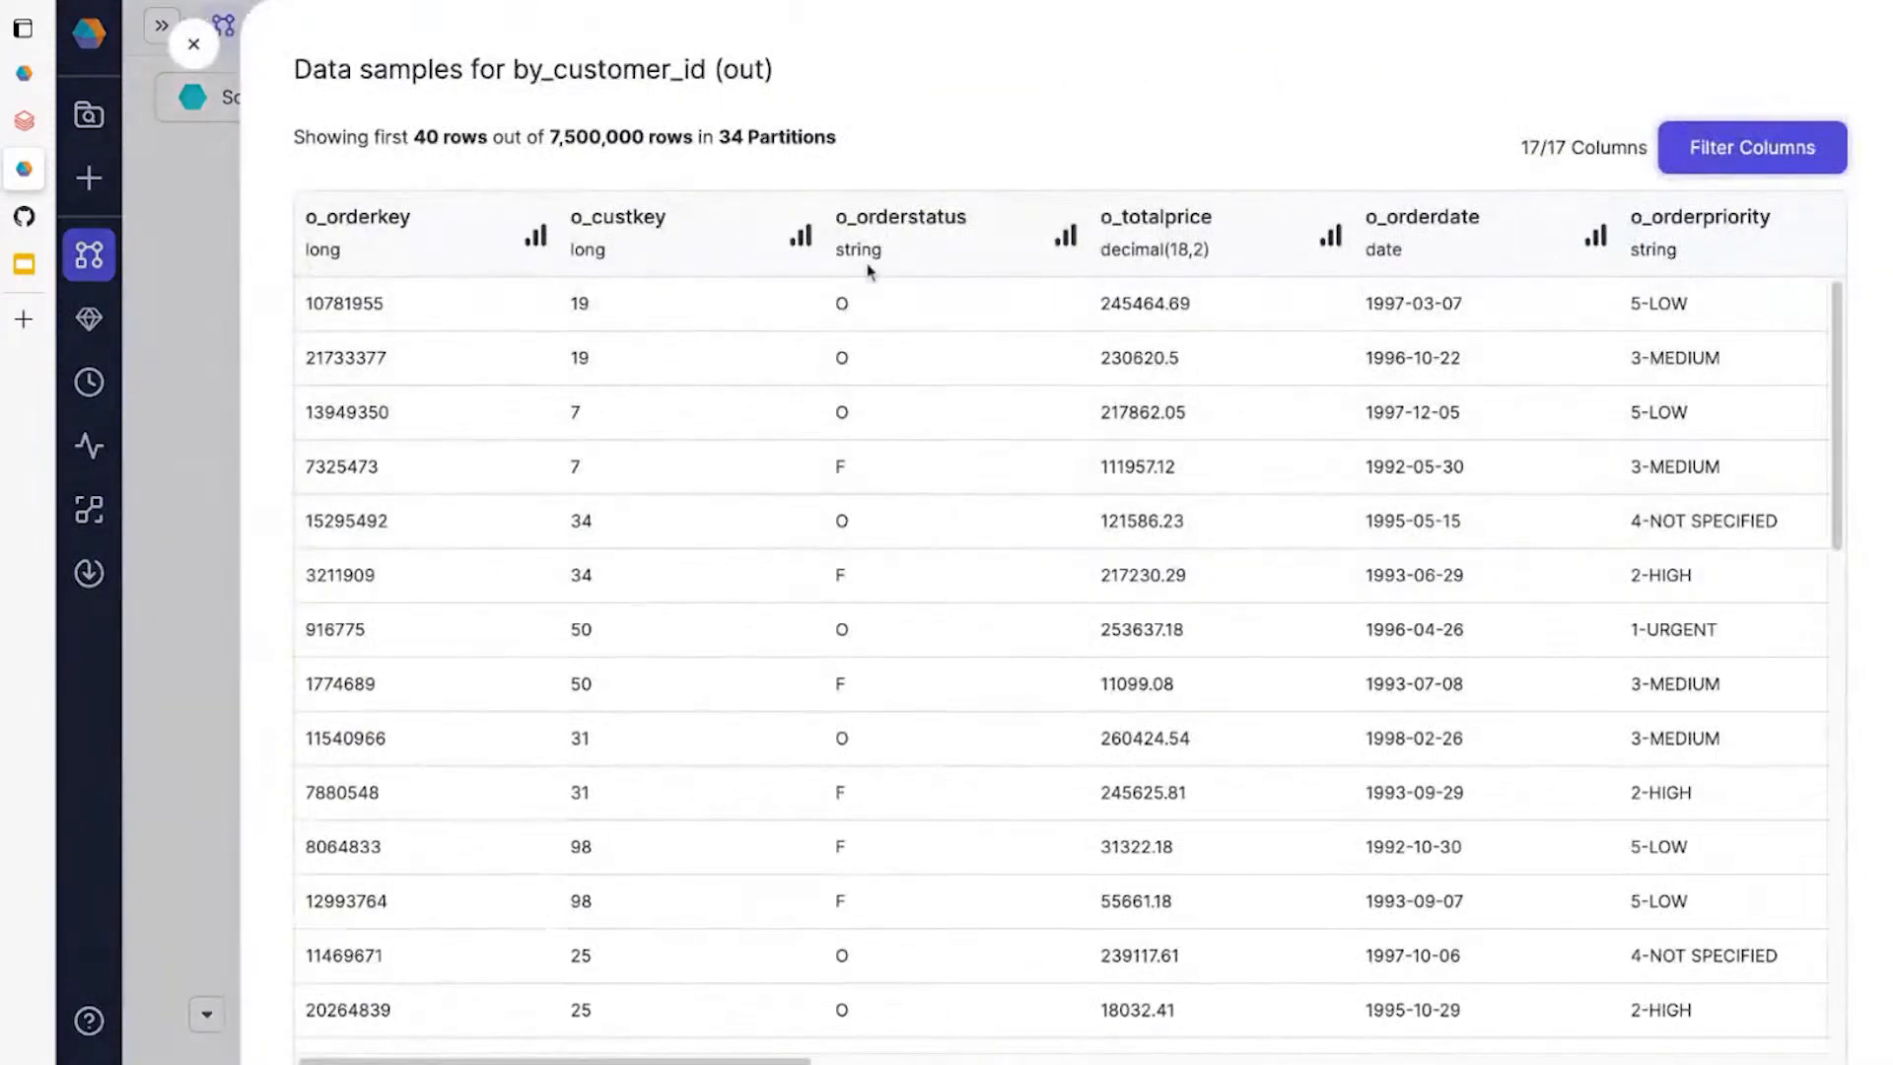
{"action": "left_click", "coordinate": [162, 289]}
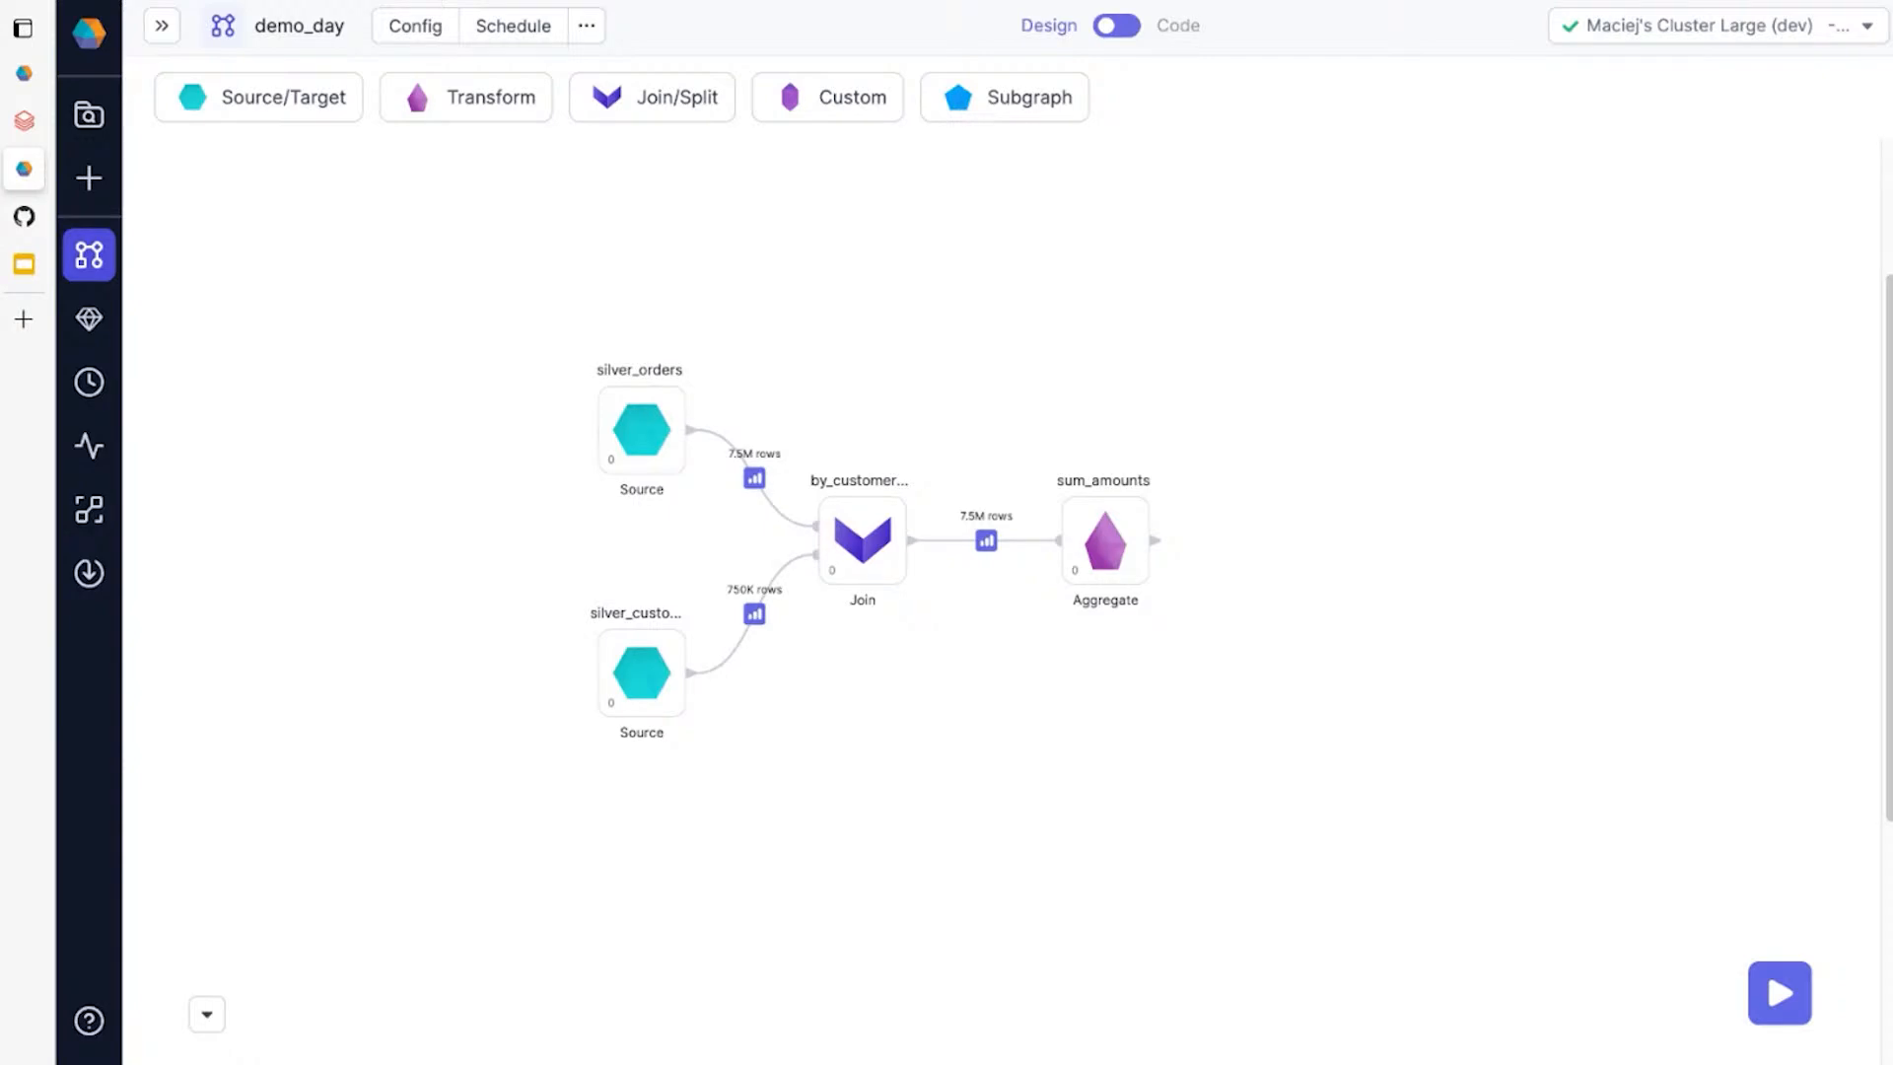
Enable the input record limit for interactive runs and set it to 10000.
{"action": "left_click", "coordinate": [1778, 1047]}
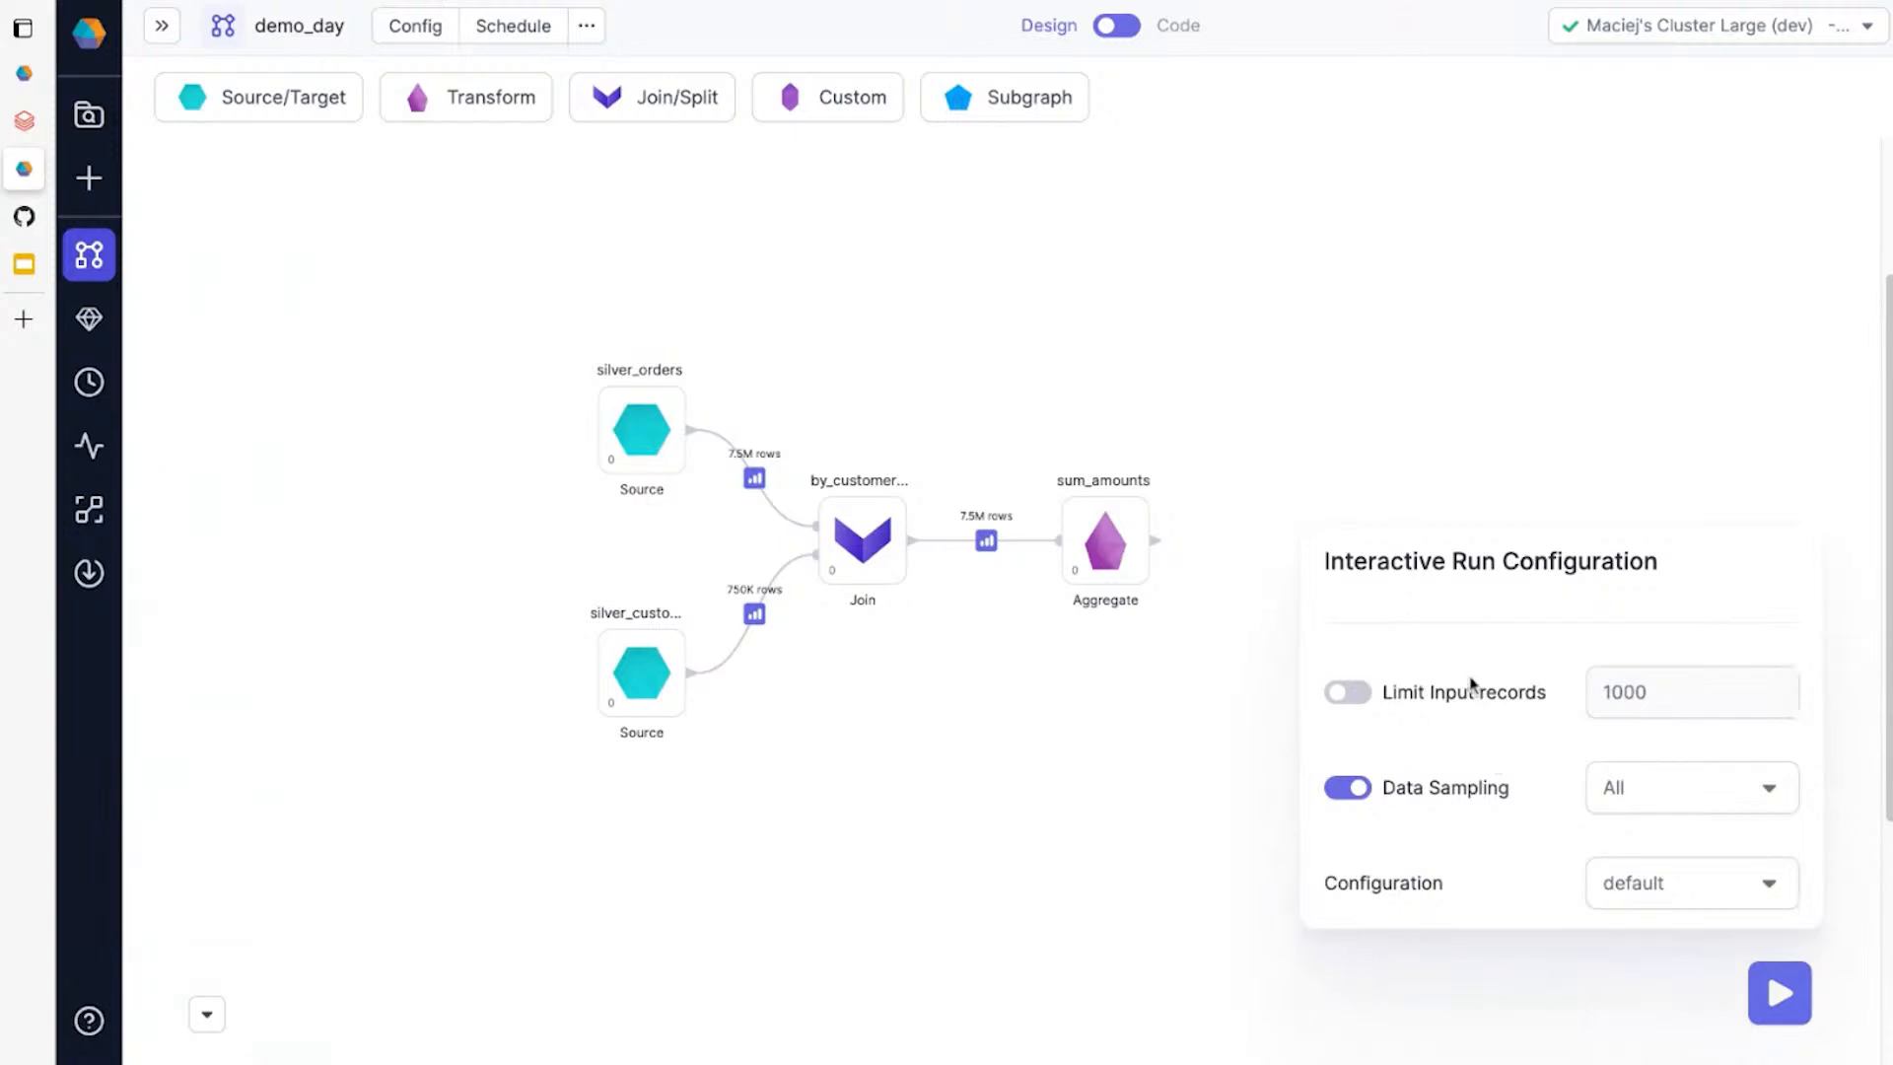
{"action": "left_click", "coordinate": [1477, 707]}
{"action": "left_click", "coordinate": [1722, 698]}
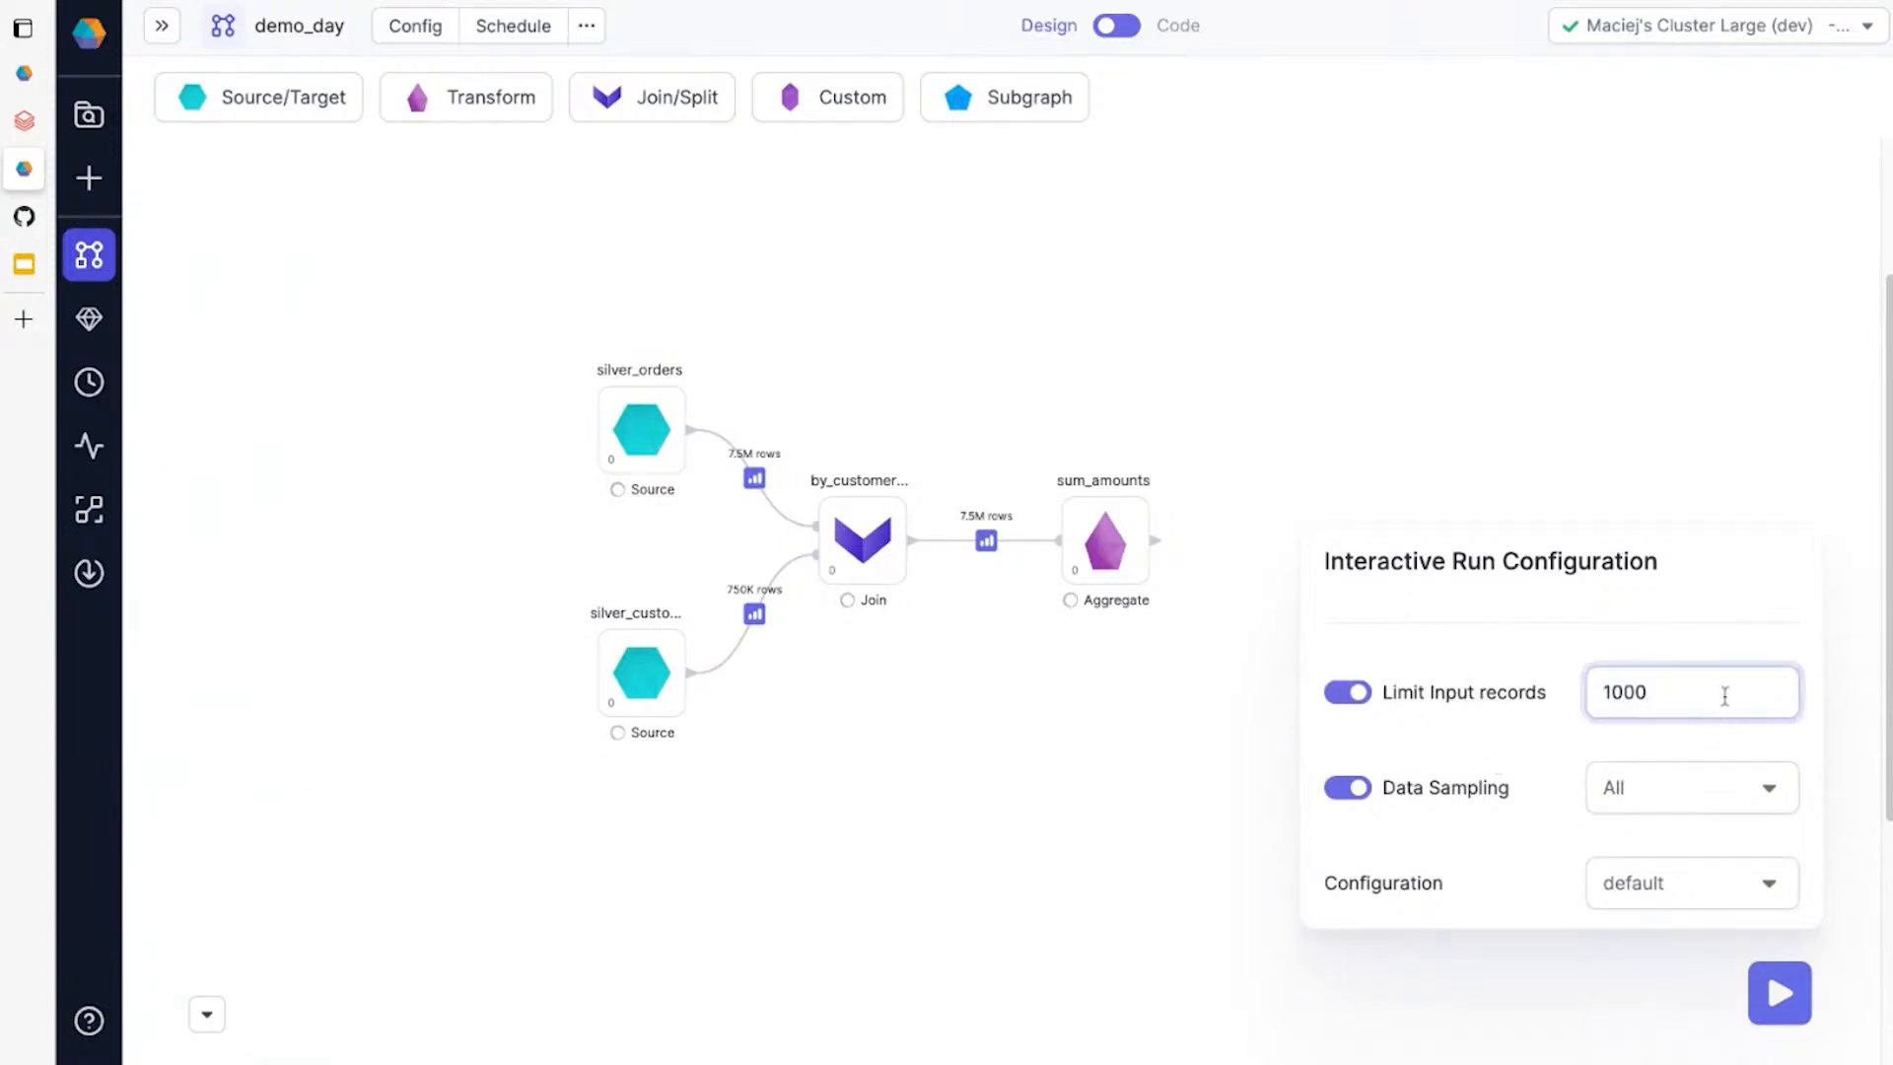
{"action": "type", "text": "0"}
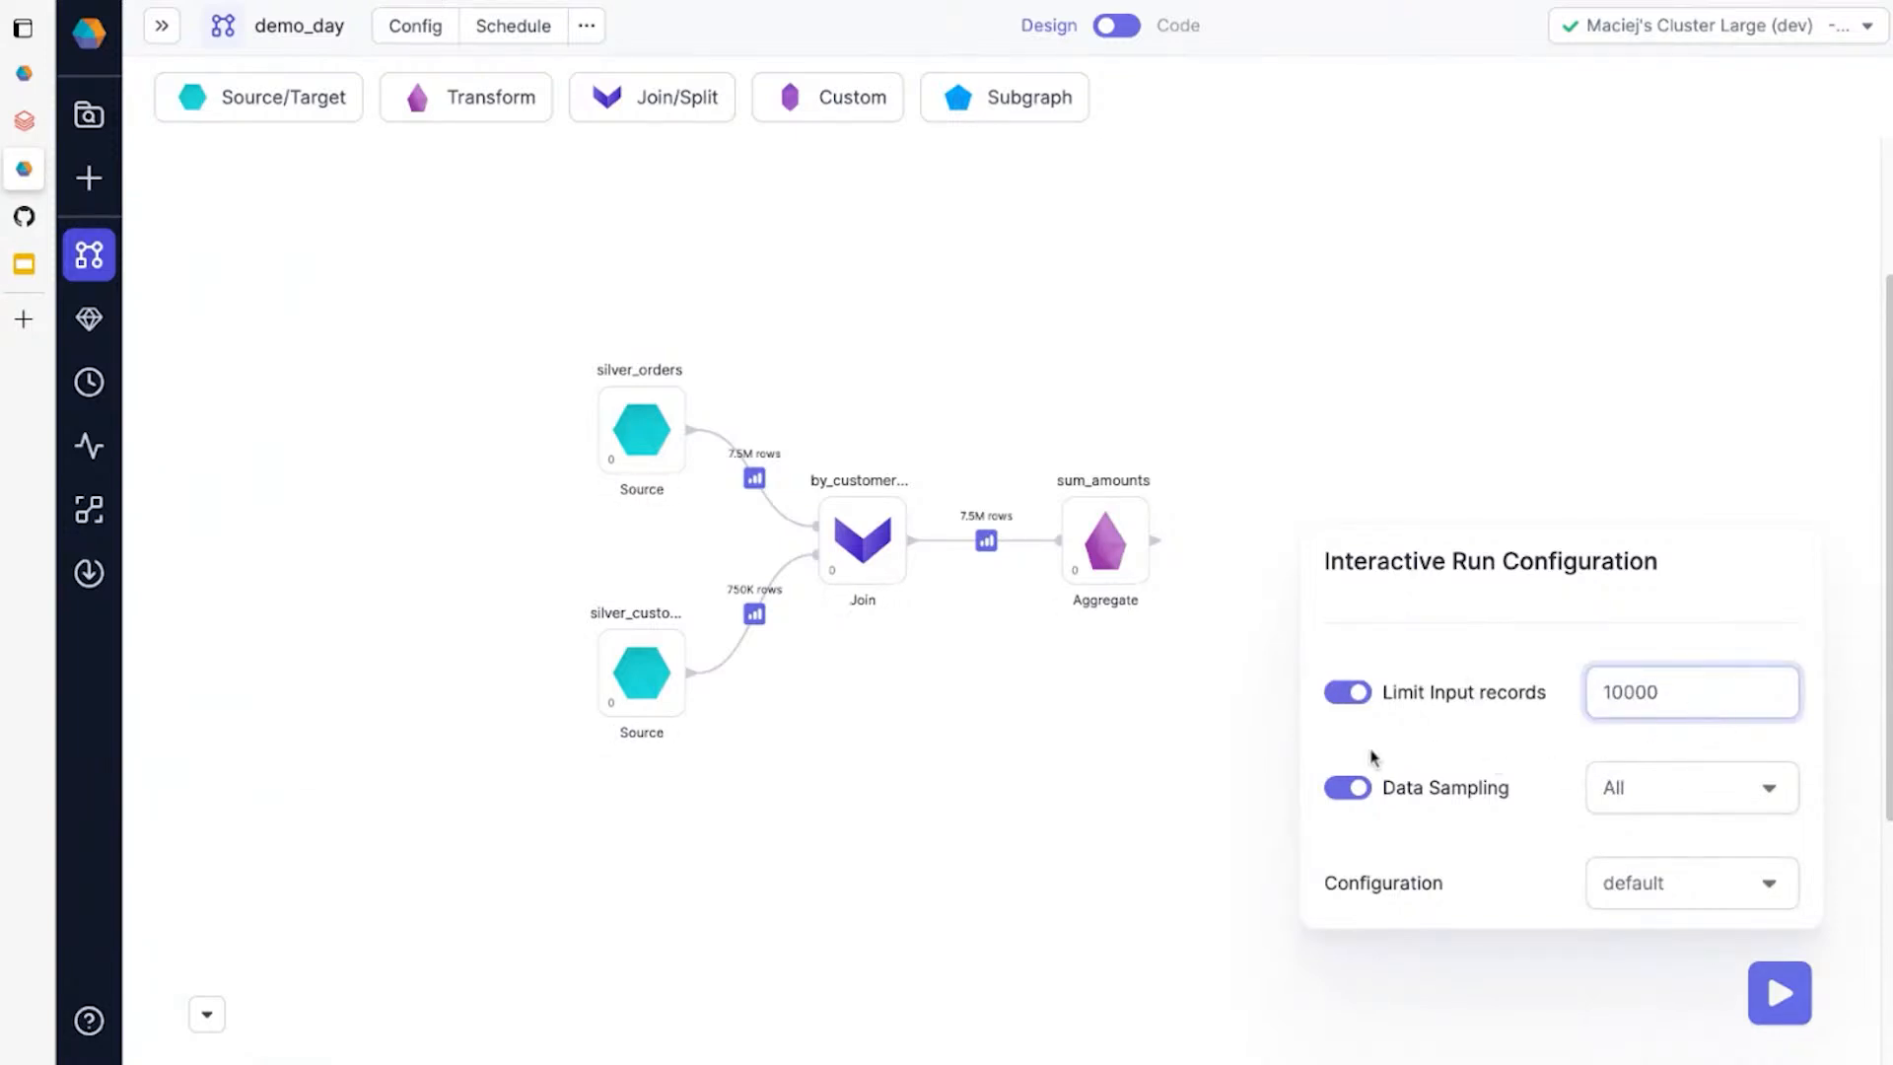
{"action": "left_click", "coordinate": [1260, 750]}
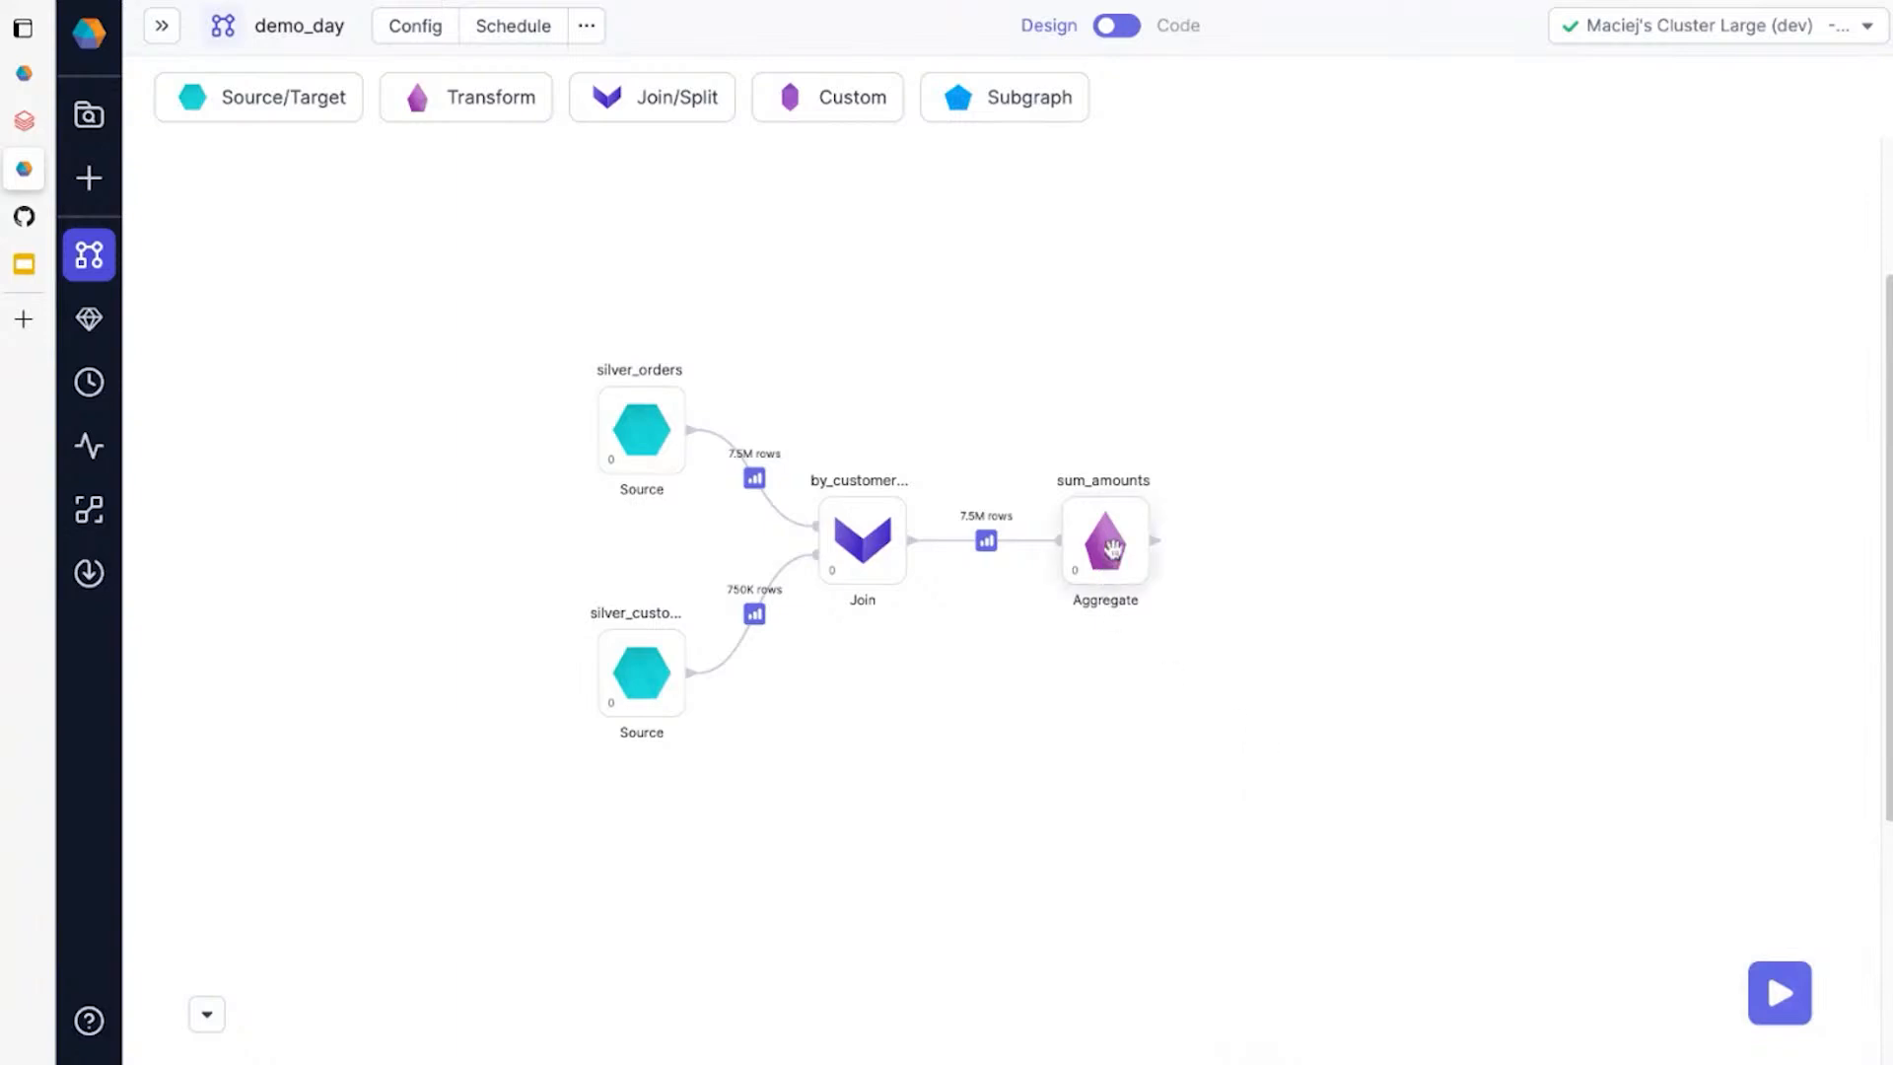
Run the pipeline up to the sum_amounts gem and view its output data sample.
{"action": "left_click", "coordinate": [1082, 568]}
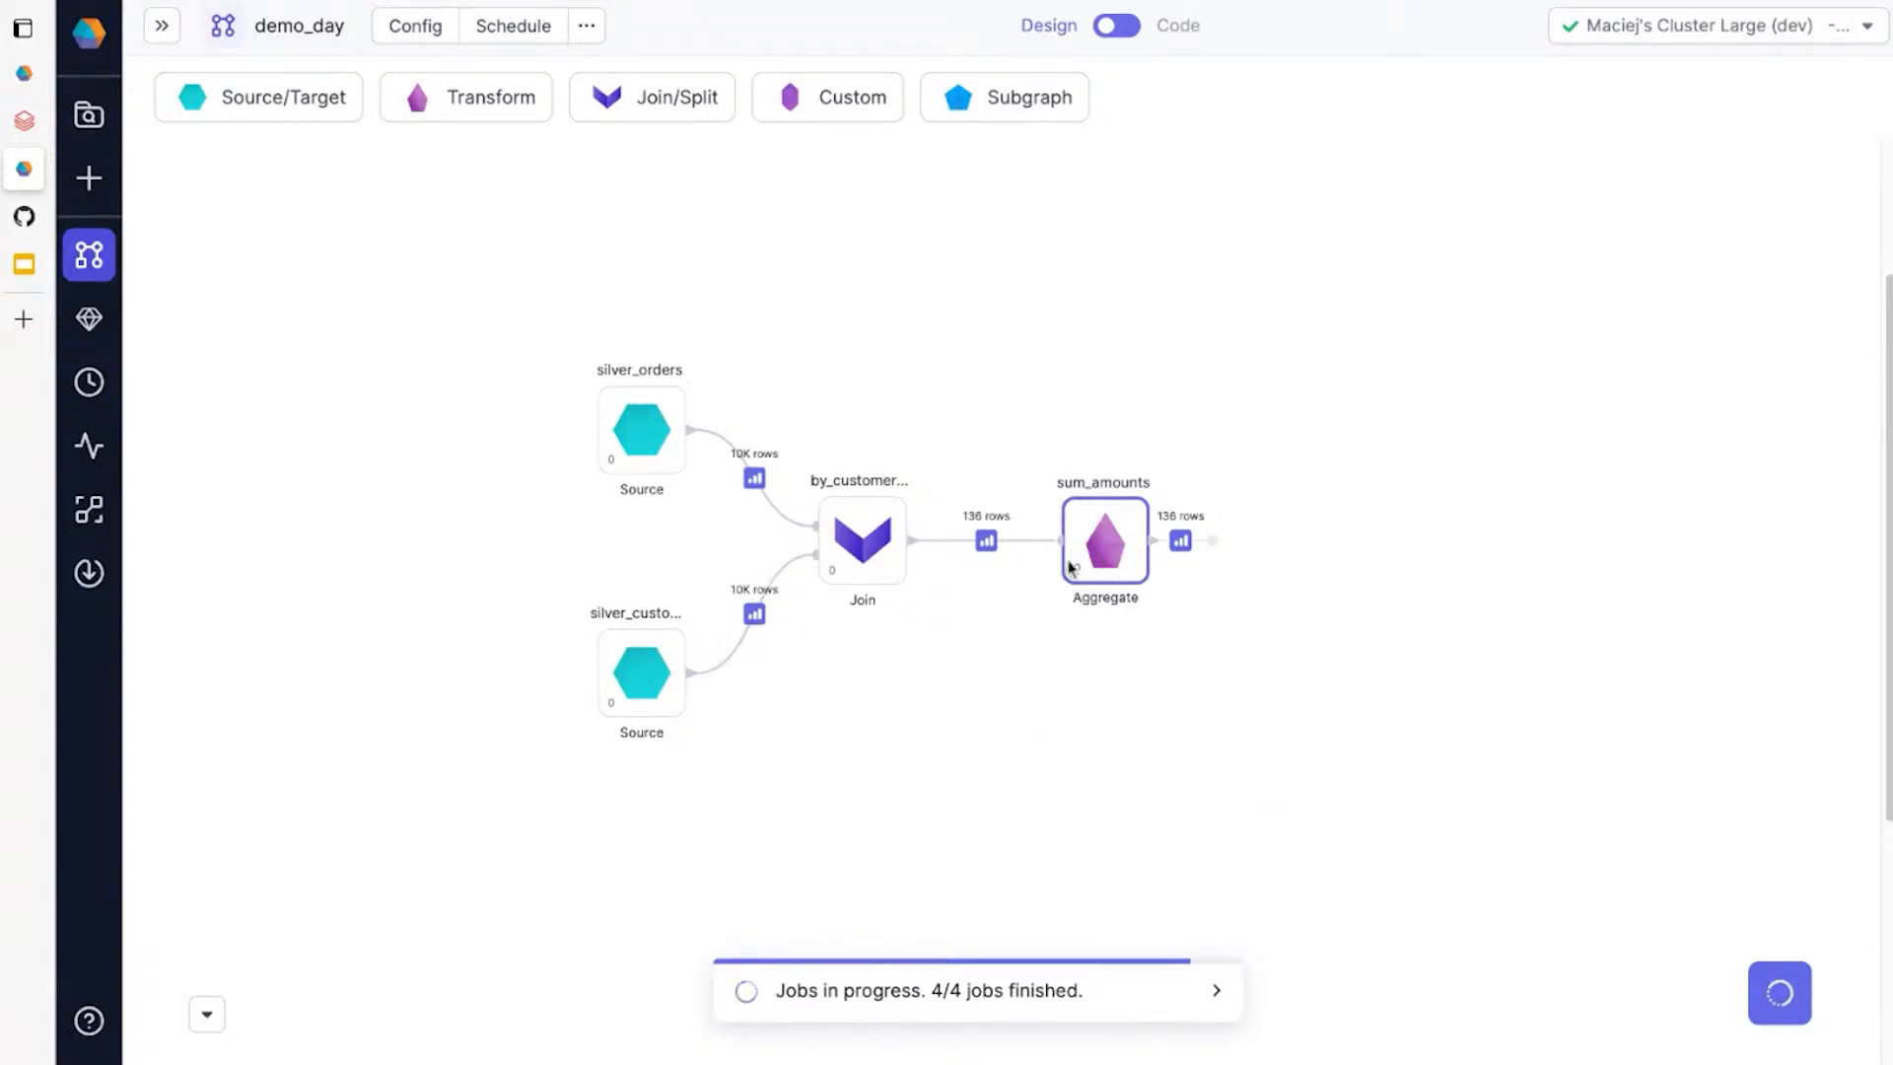
{"action": "left_click", "coordinate": [1181, 542]}
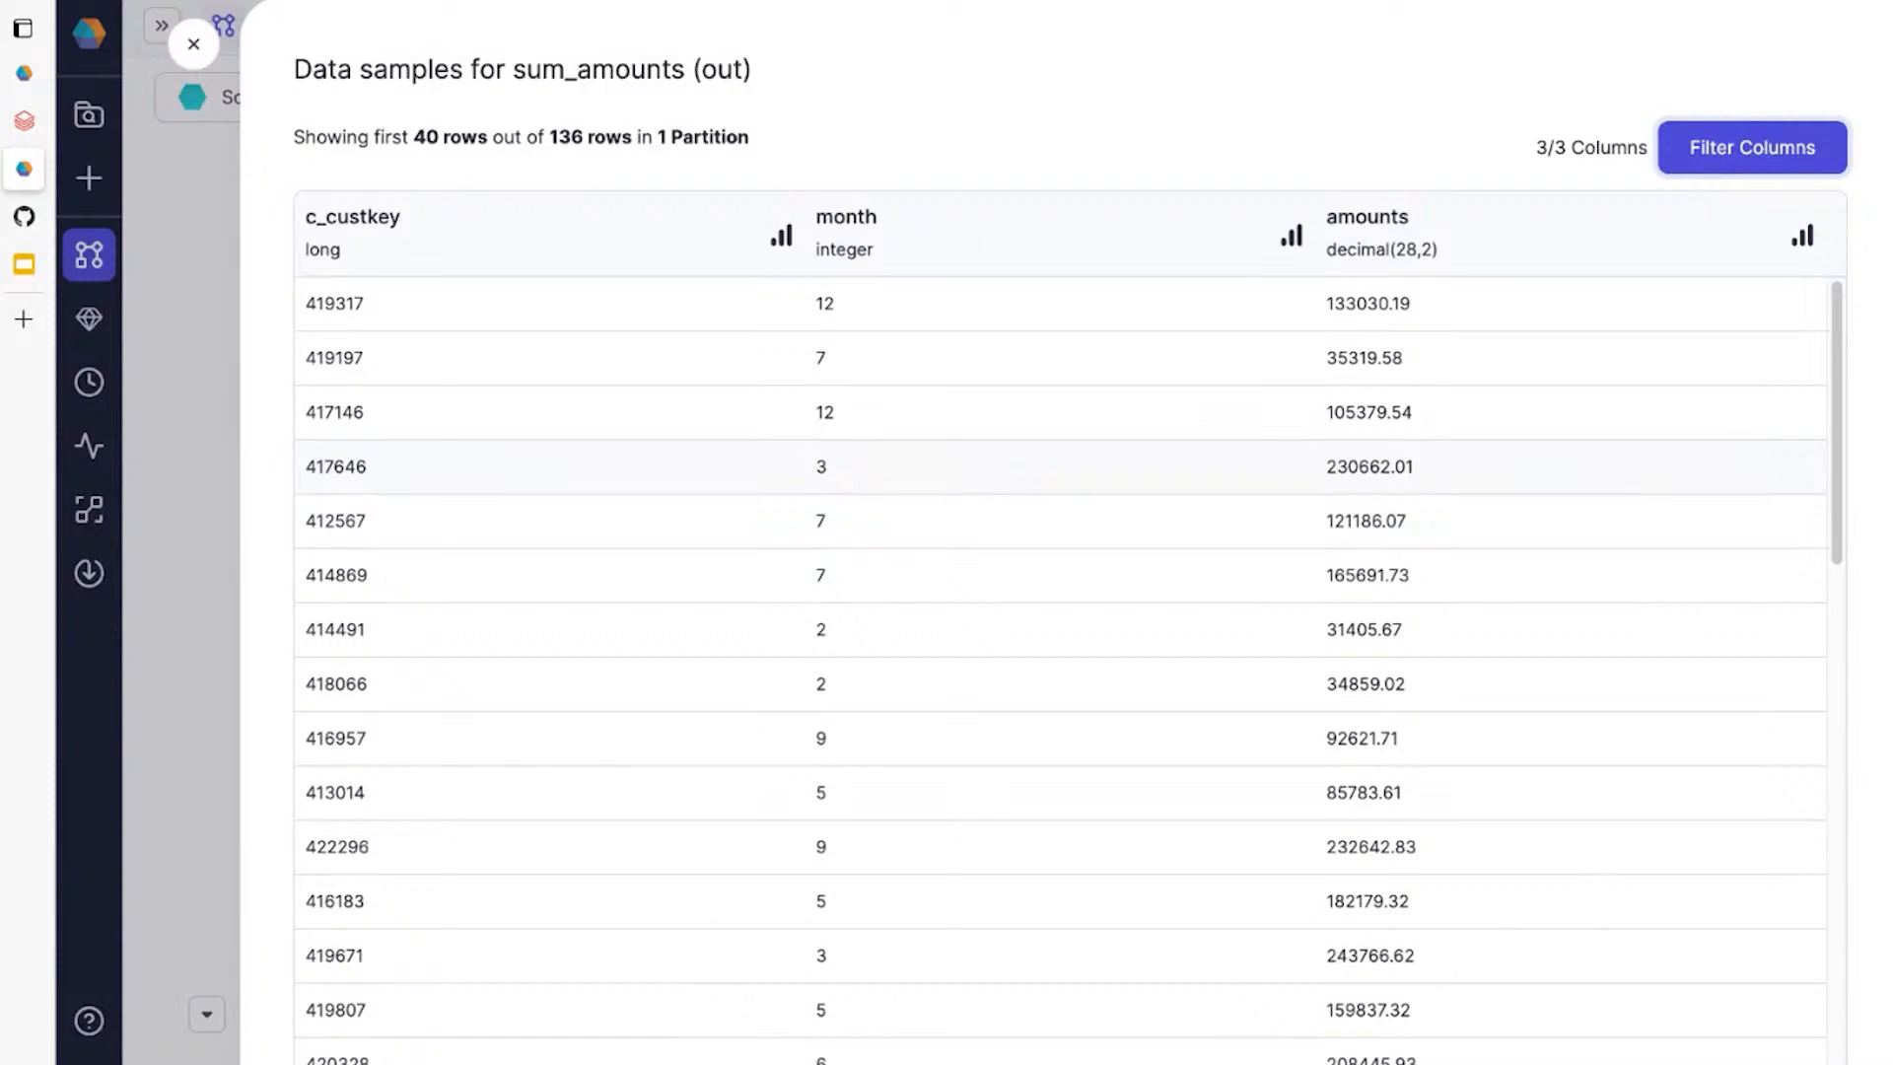
{"action": "left_click", "coordinate": [155, 641]}
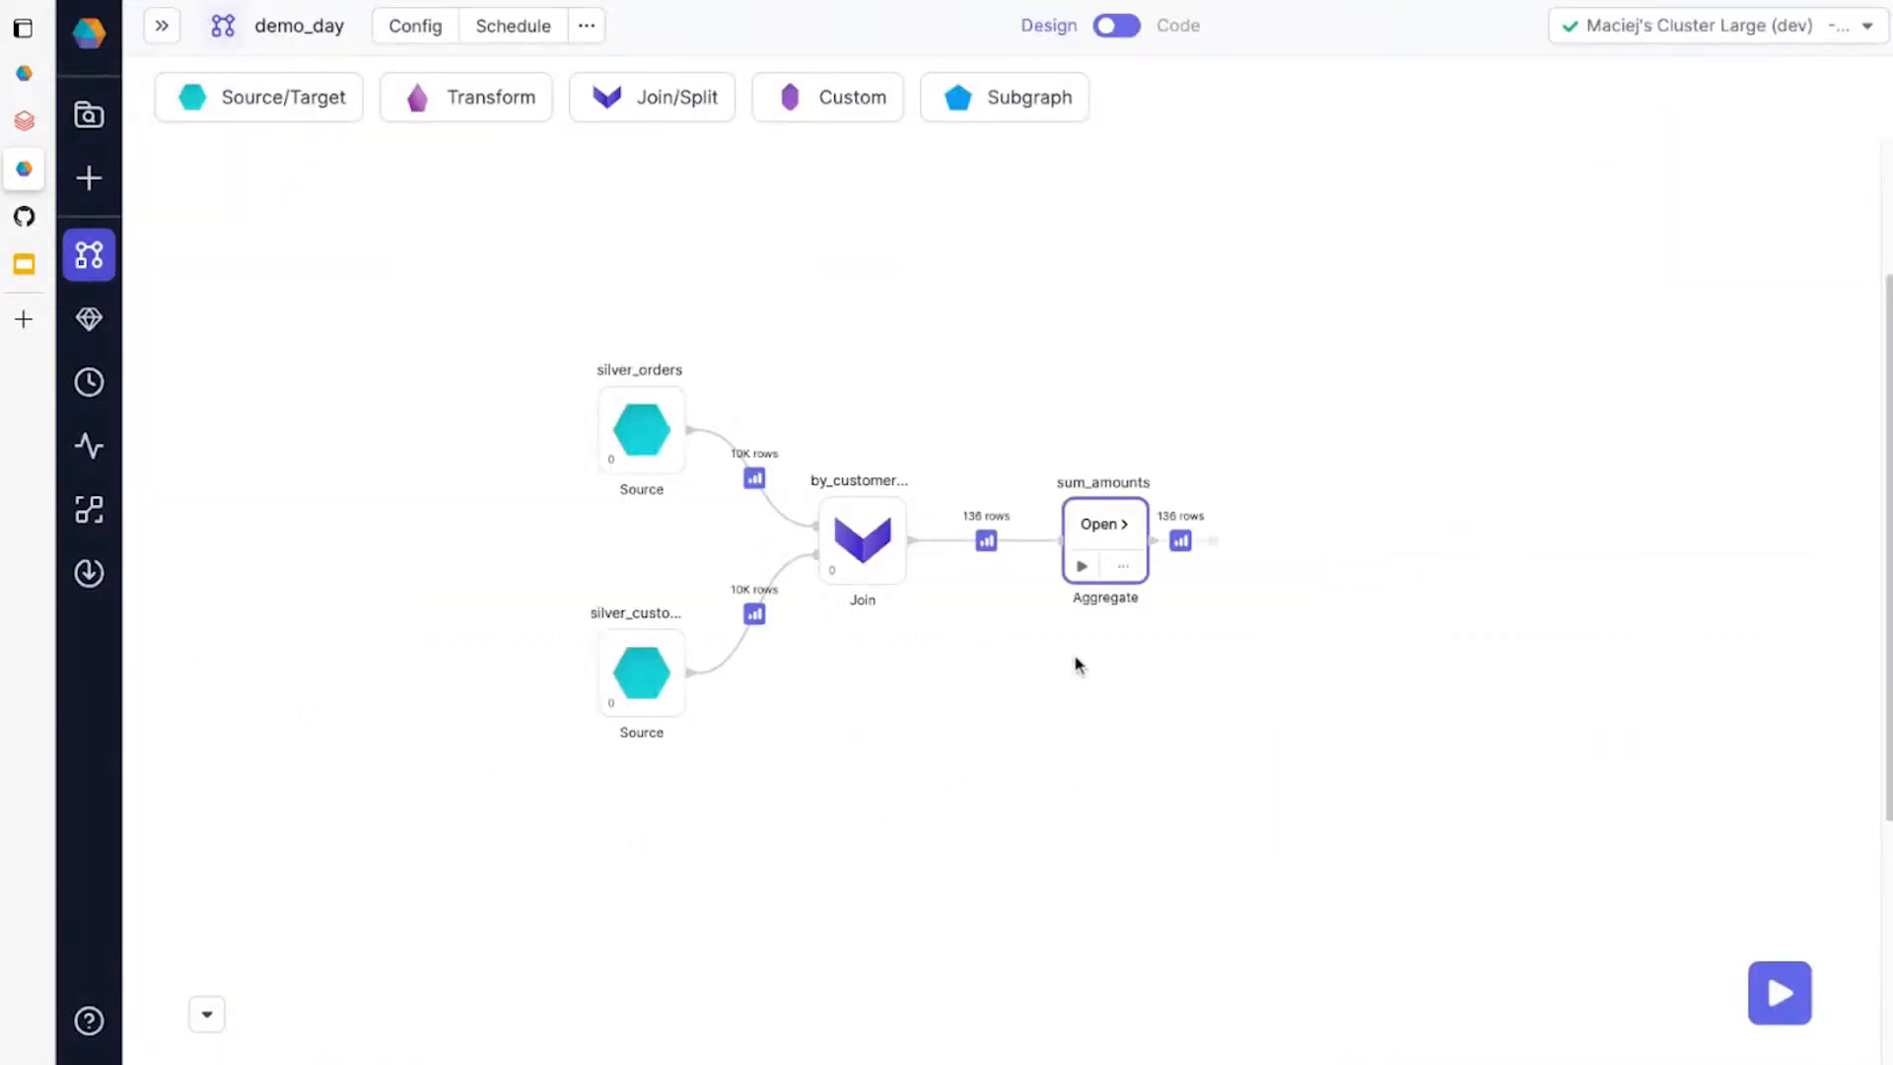
Add the project's reusable enrich_customers subgraph to the pipeline after the sum_amounts gem.
{"action": "left_click", "coordinate": [163, 30]}
{"action": "scroll", "coordinate": [450, 589], "scroll_direction": "down", "scroll_amount": 1}
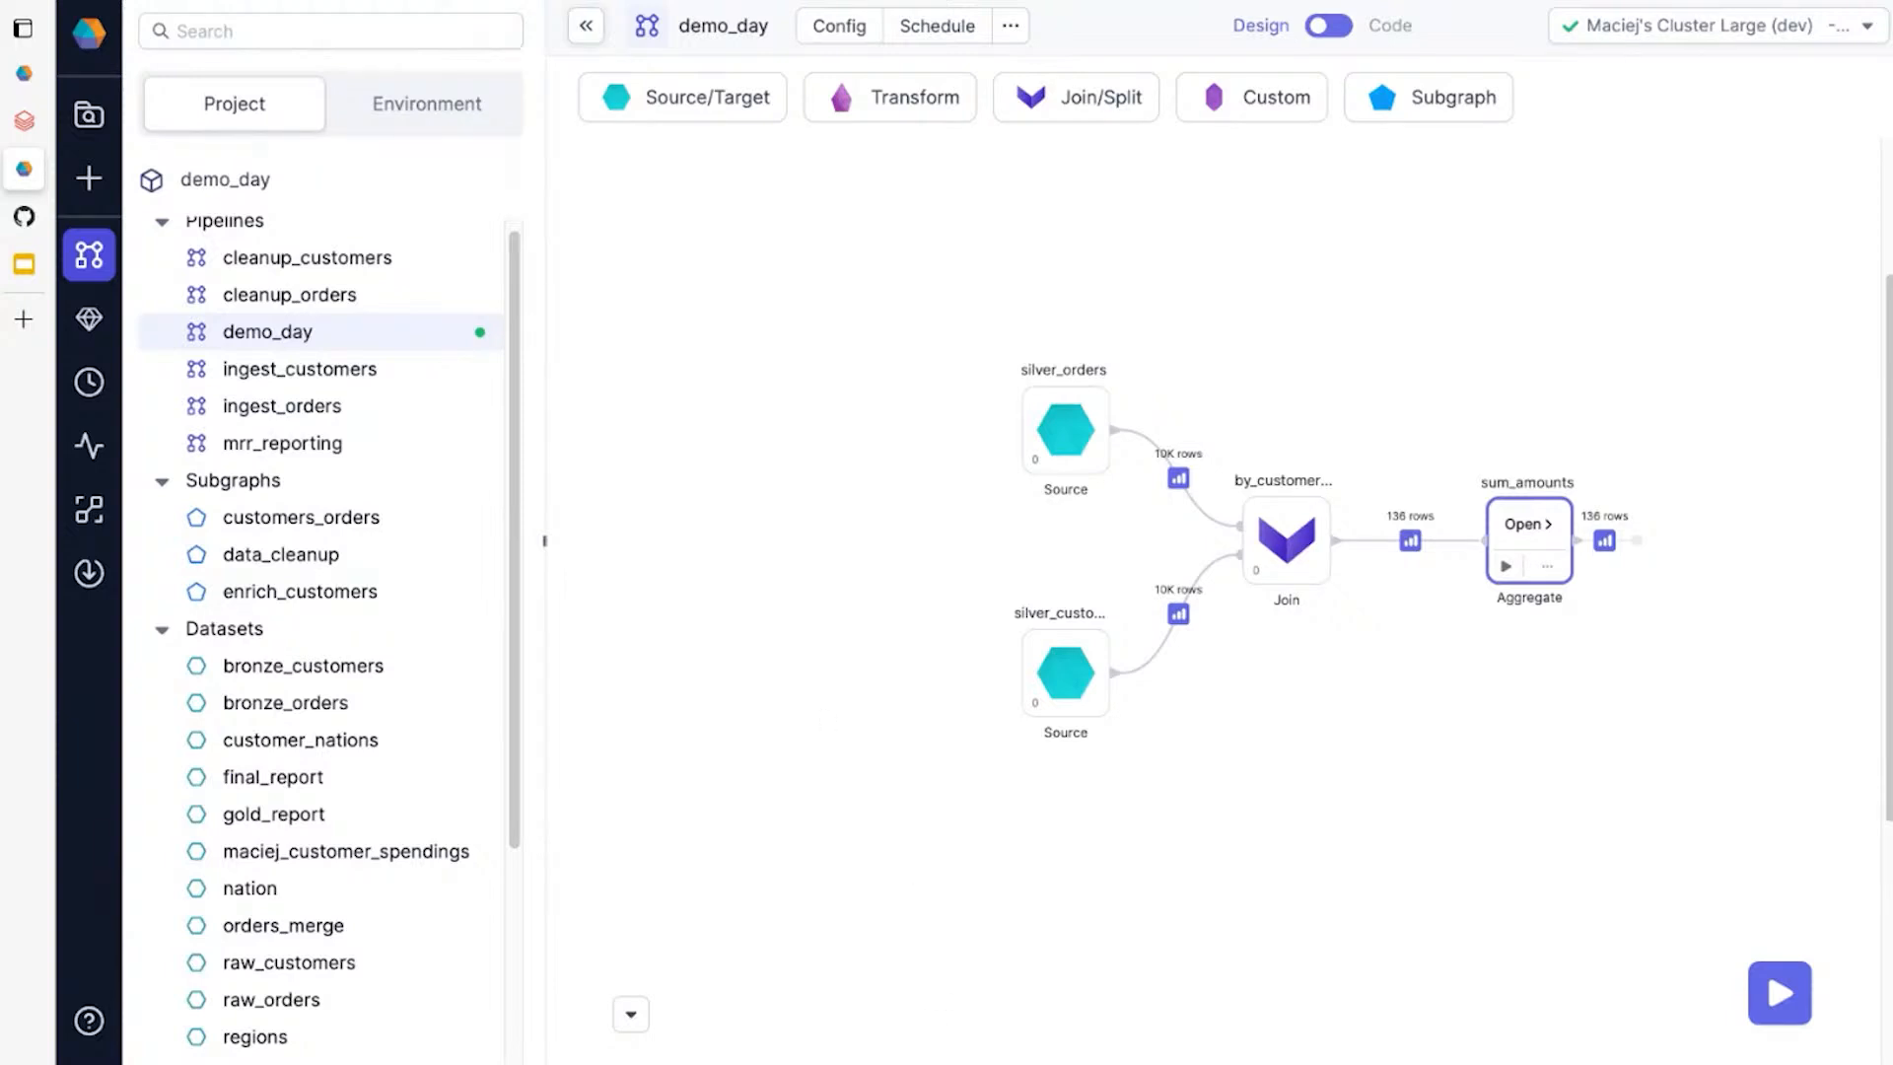
{"action": "scroll", "coordinate": [1213, 592], "scroll_direction": "right", "scroll_amount": 3}
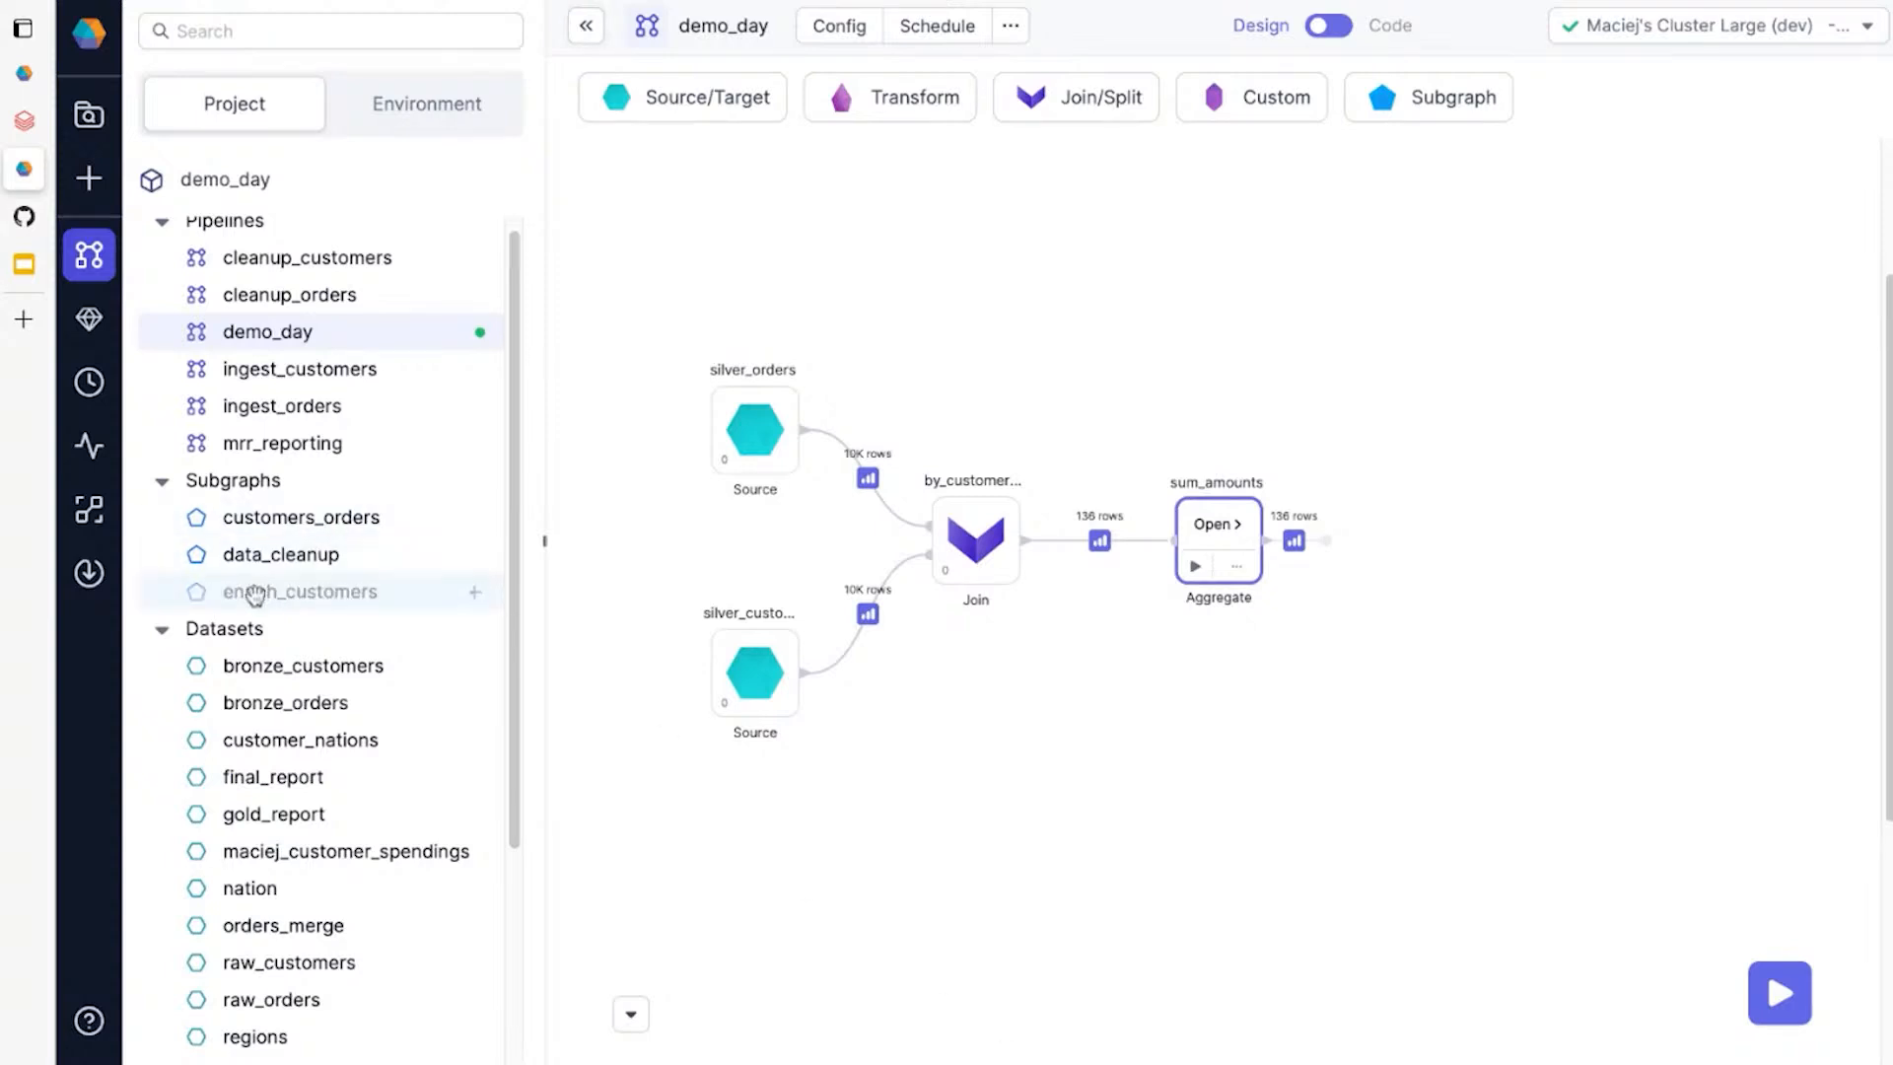
{"action": "left_click_drag", "start_coordinate": [254, 594], "coordinate": [1491, 600]}
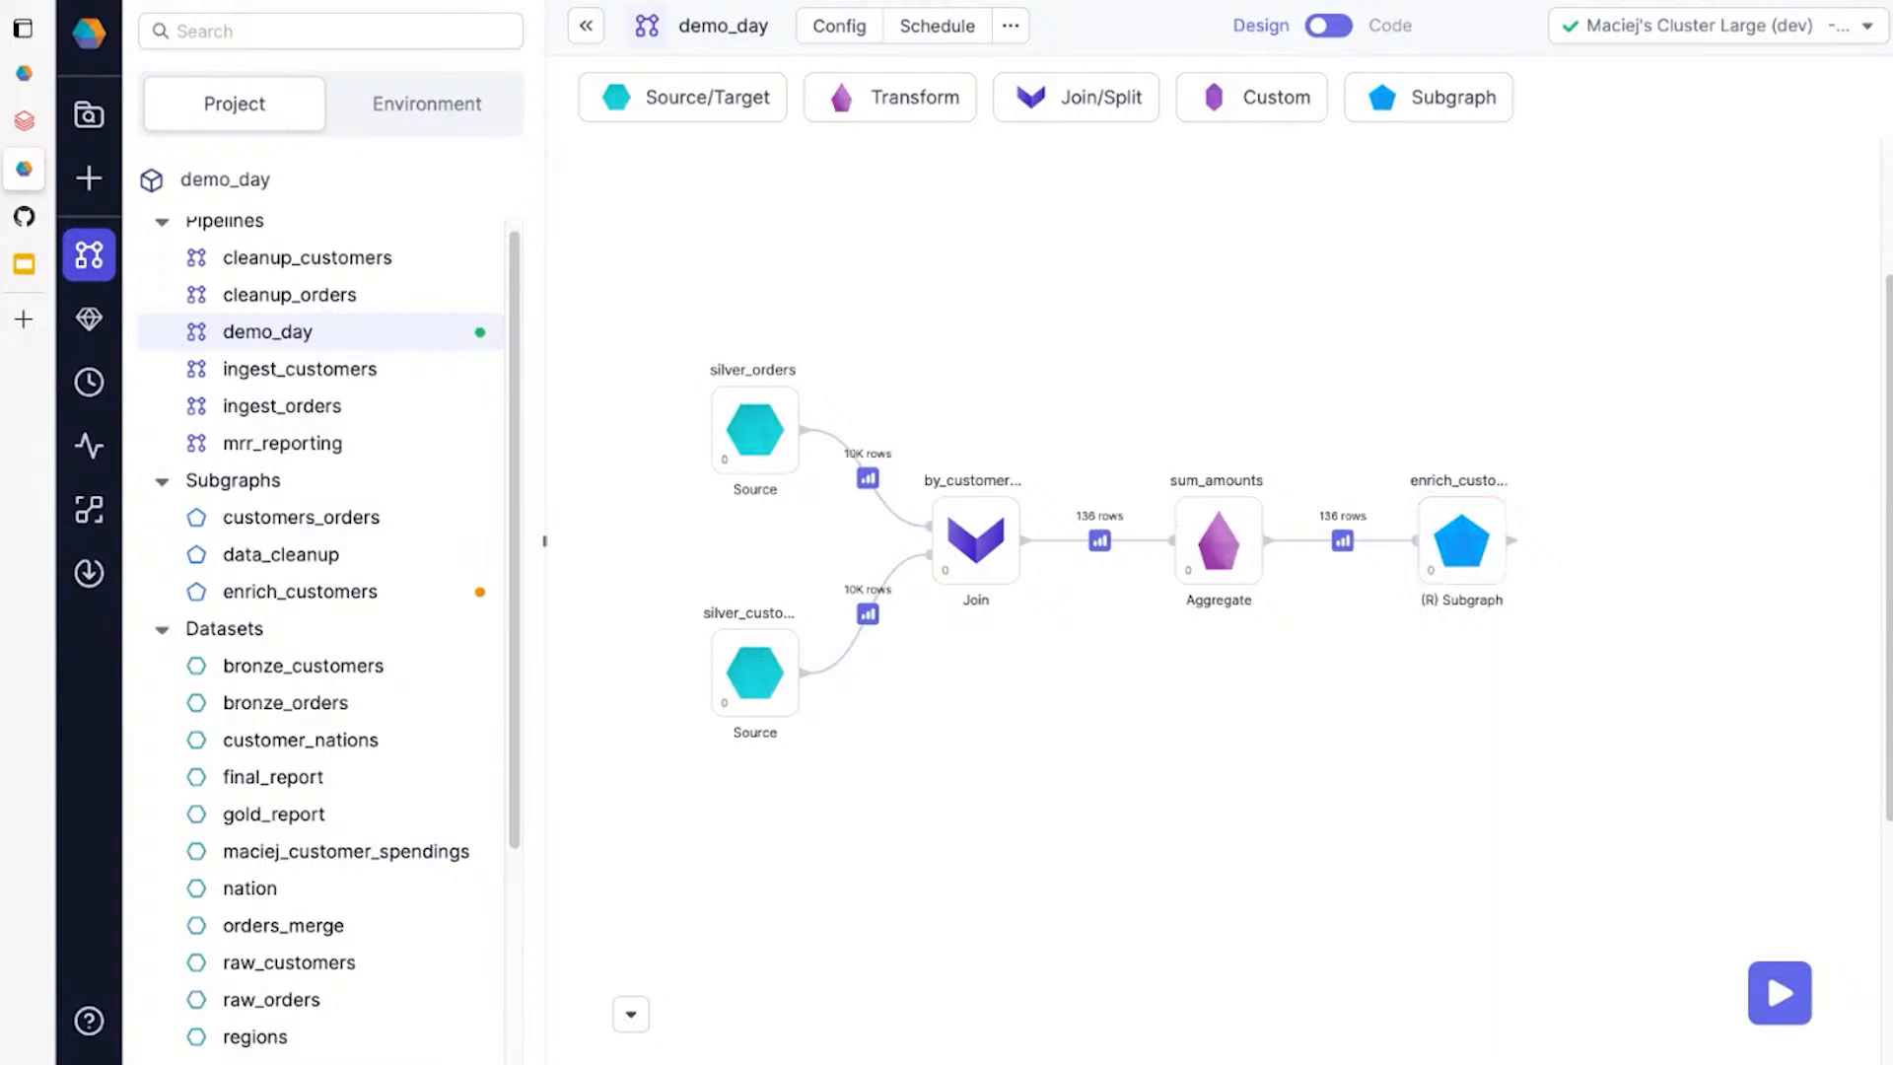
Run the pipeline up to the enrich_customers subgraph and examine the amounts formatting in its output sample.
{"action": "left_click", "coordinate": [1447, 547]}
{"action": "left_click", "coordinate": [1440, 569]}
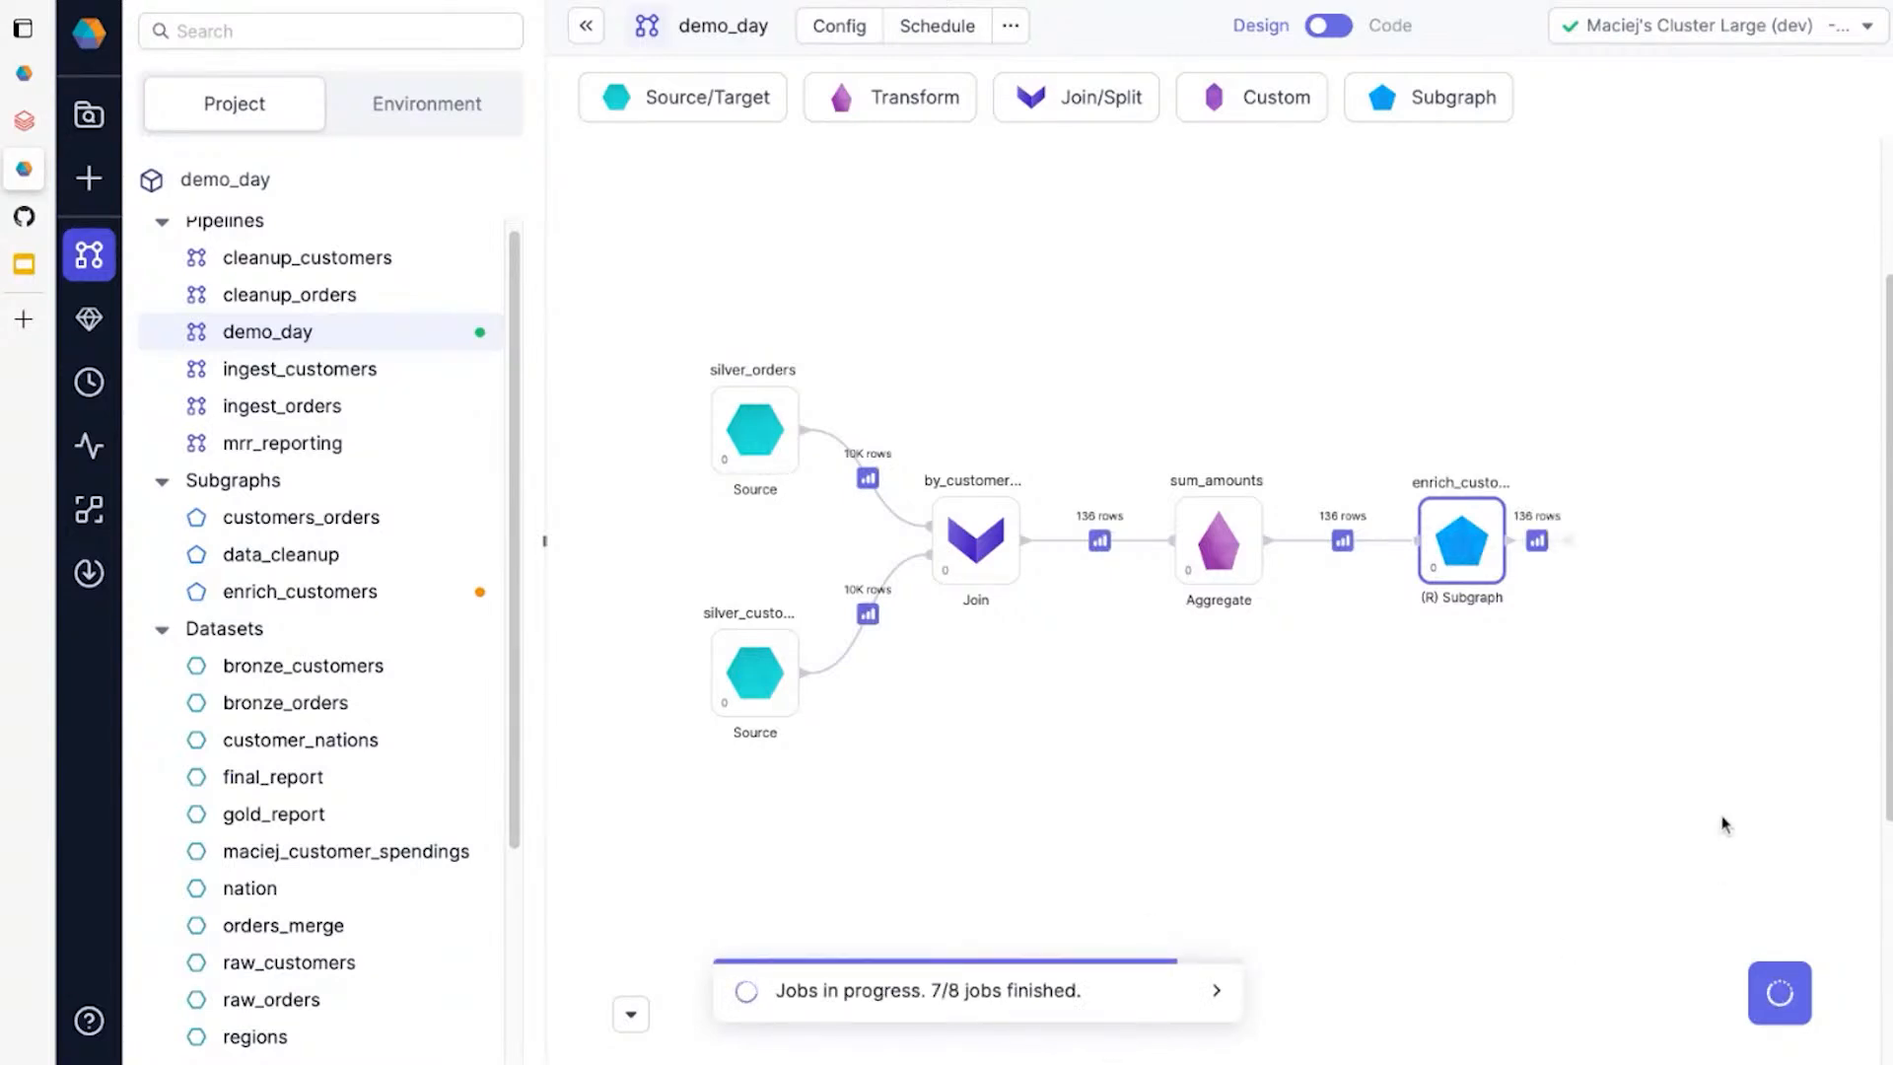
{"action": "left_click", "coordinate": [1537, 540]}
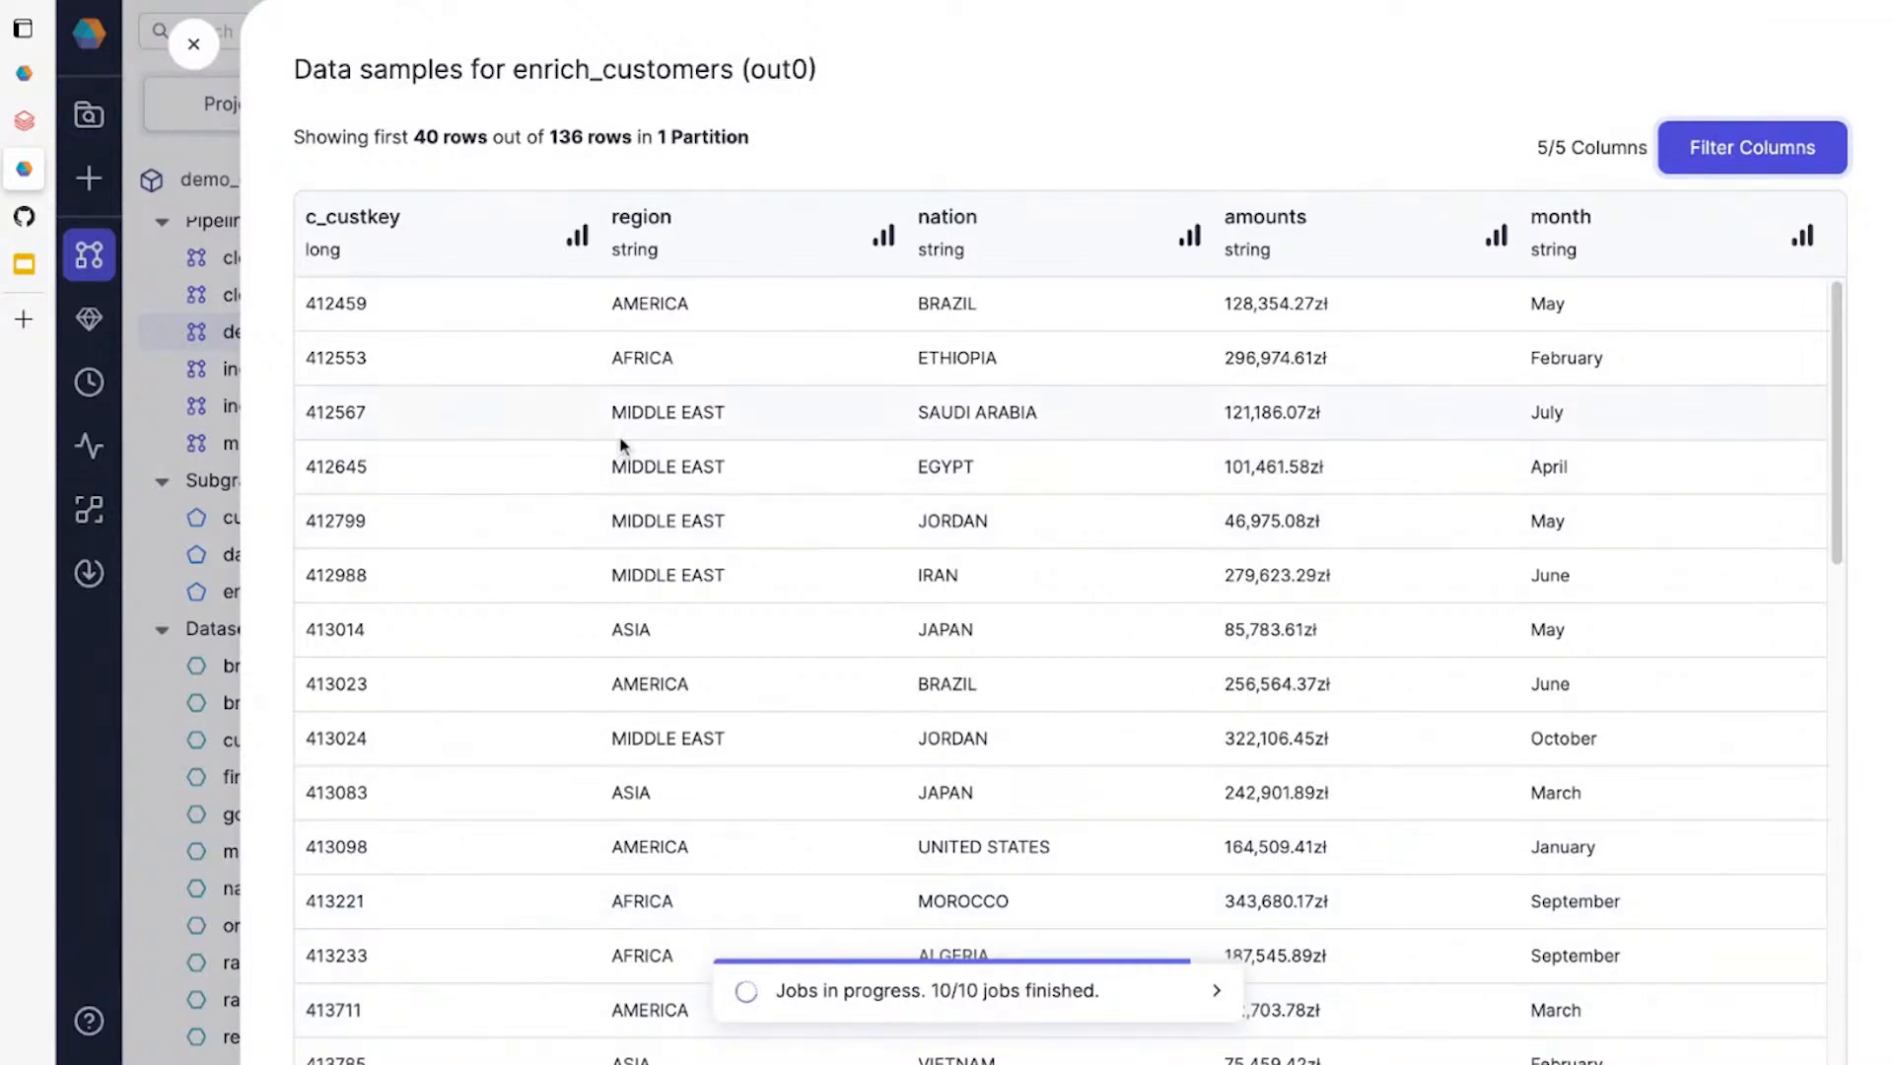
{"action": "left_click_drag", "start_coordinate": [1319, 415], "coordinate": [1309, 418]}
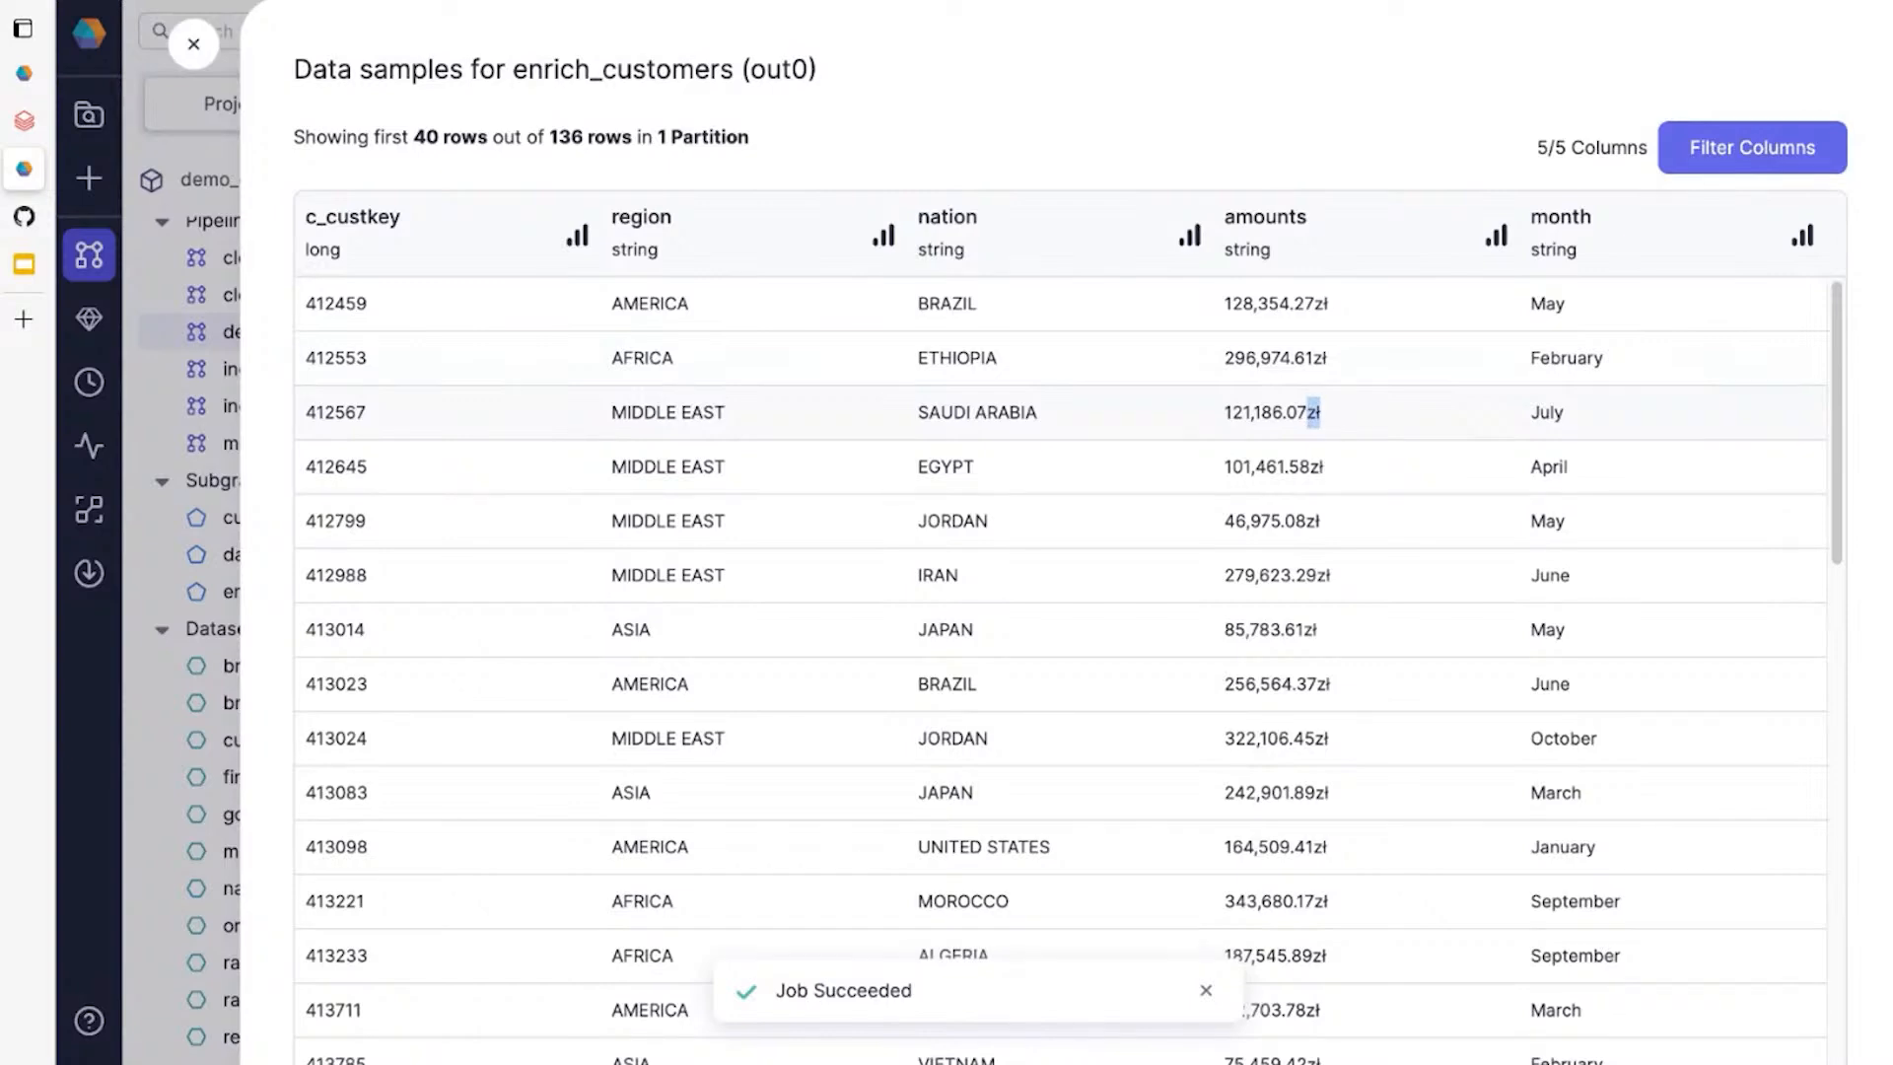
{"action": "left_click", "coordinate": [1309, 416]}
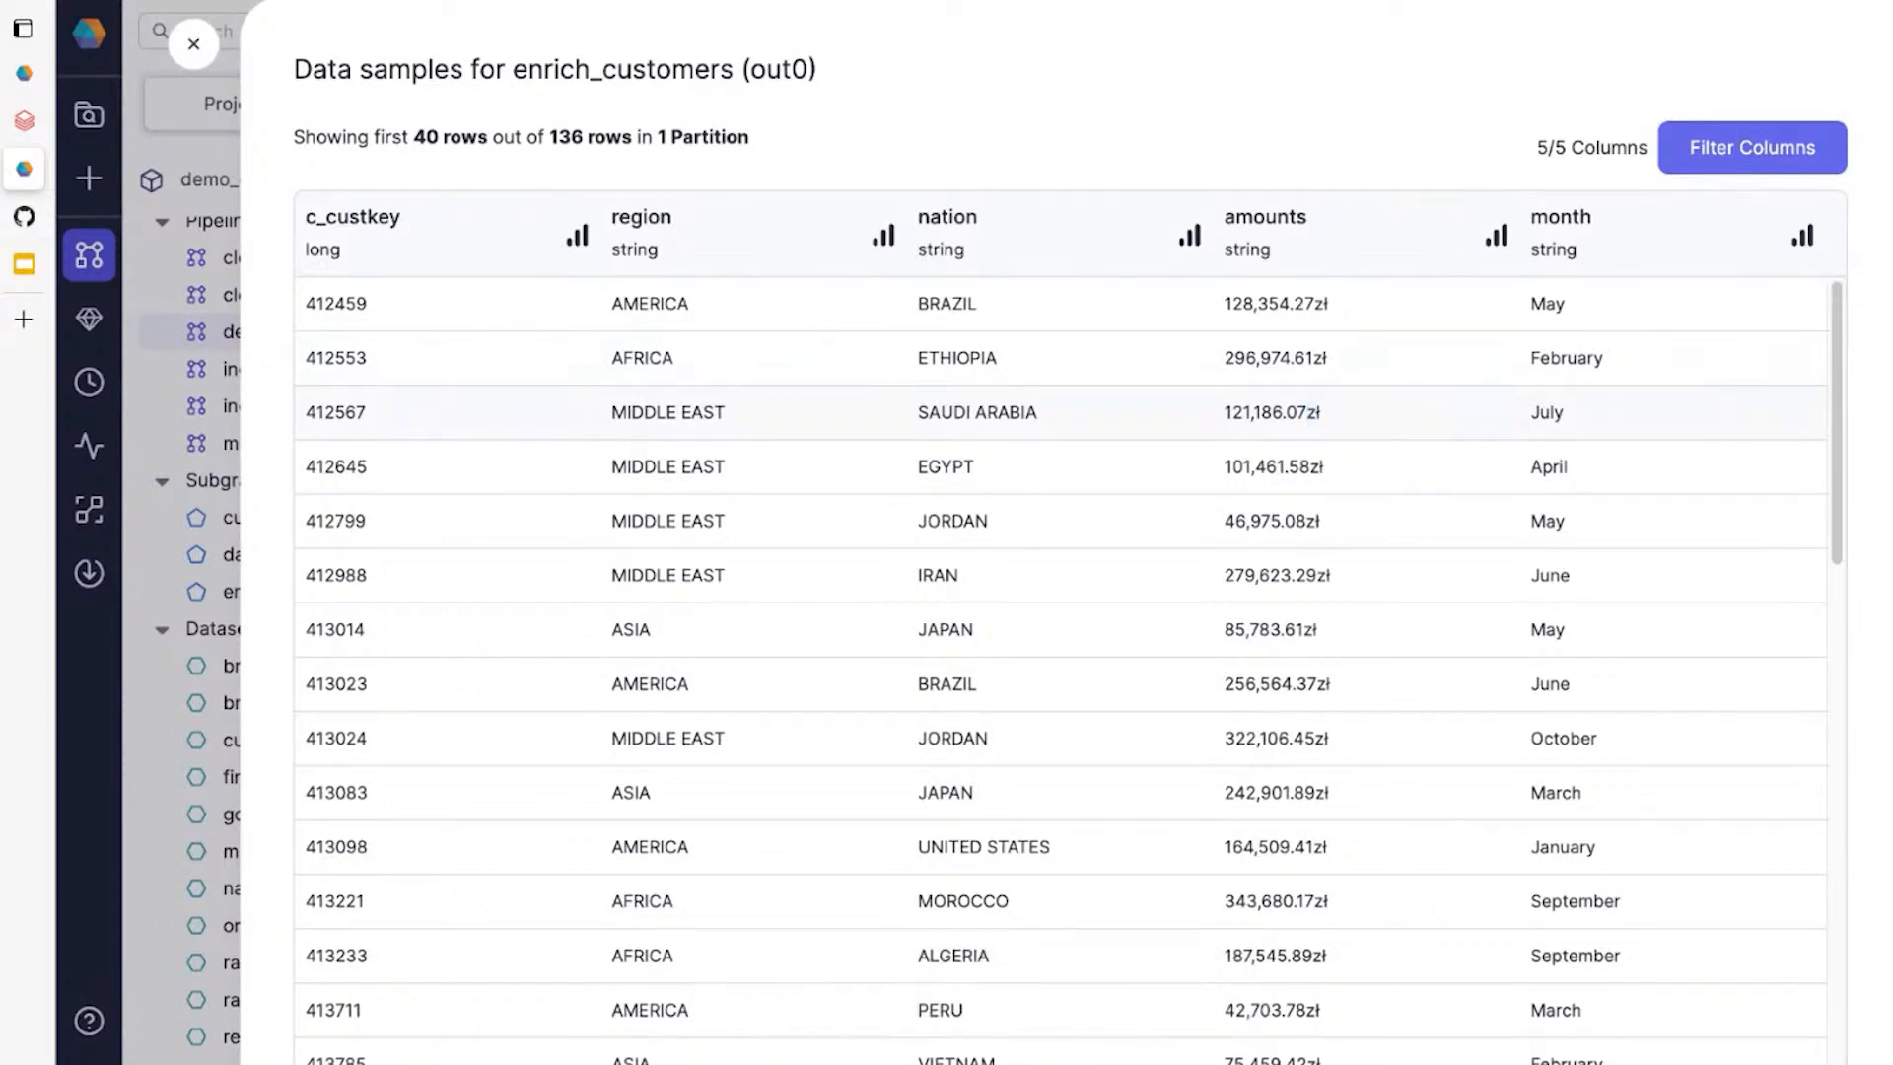
{"action": "left_click", "coordinate": [219, 543]}
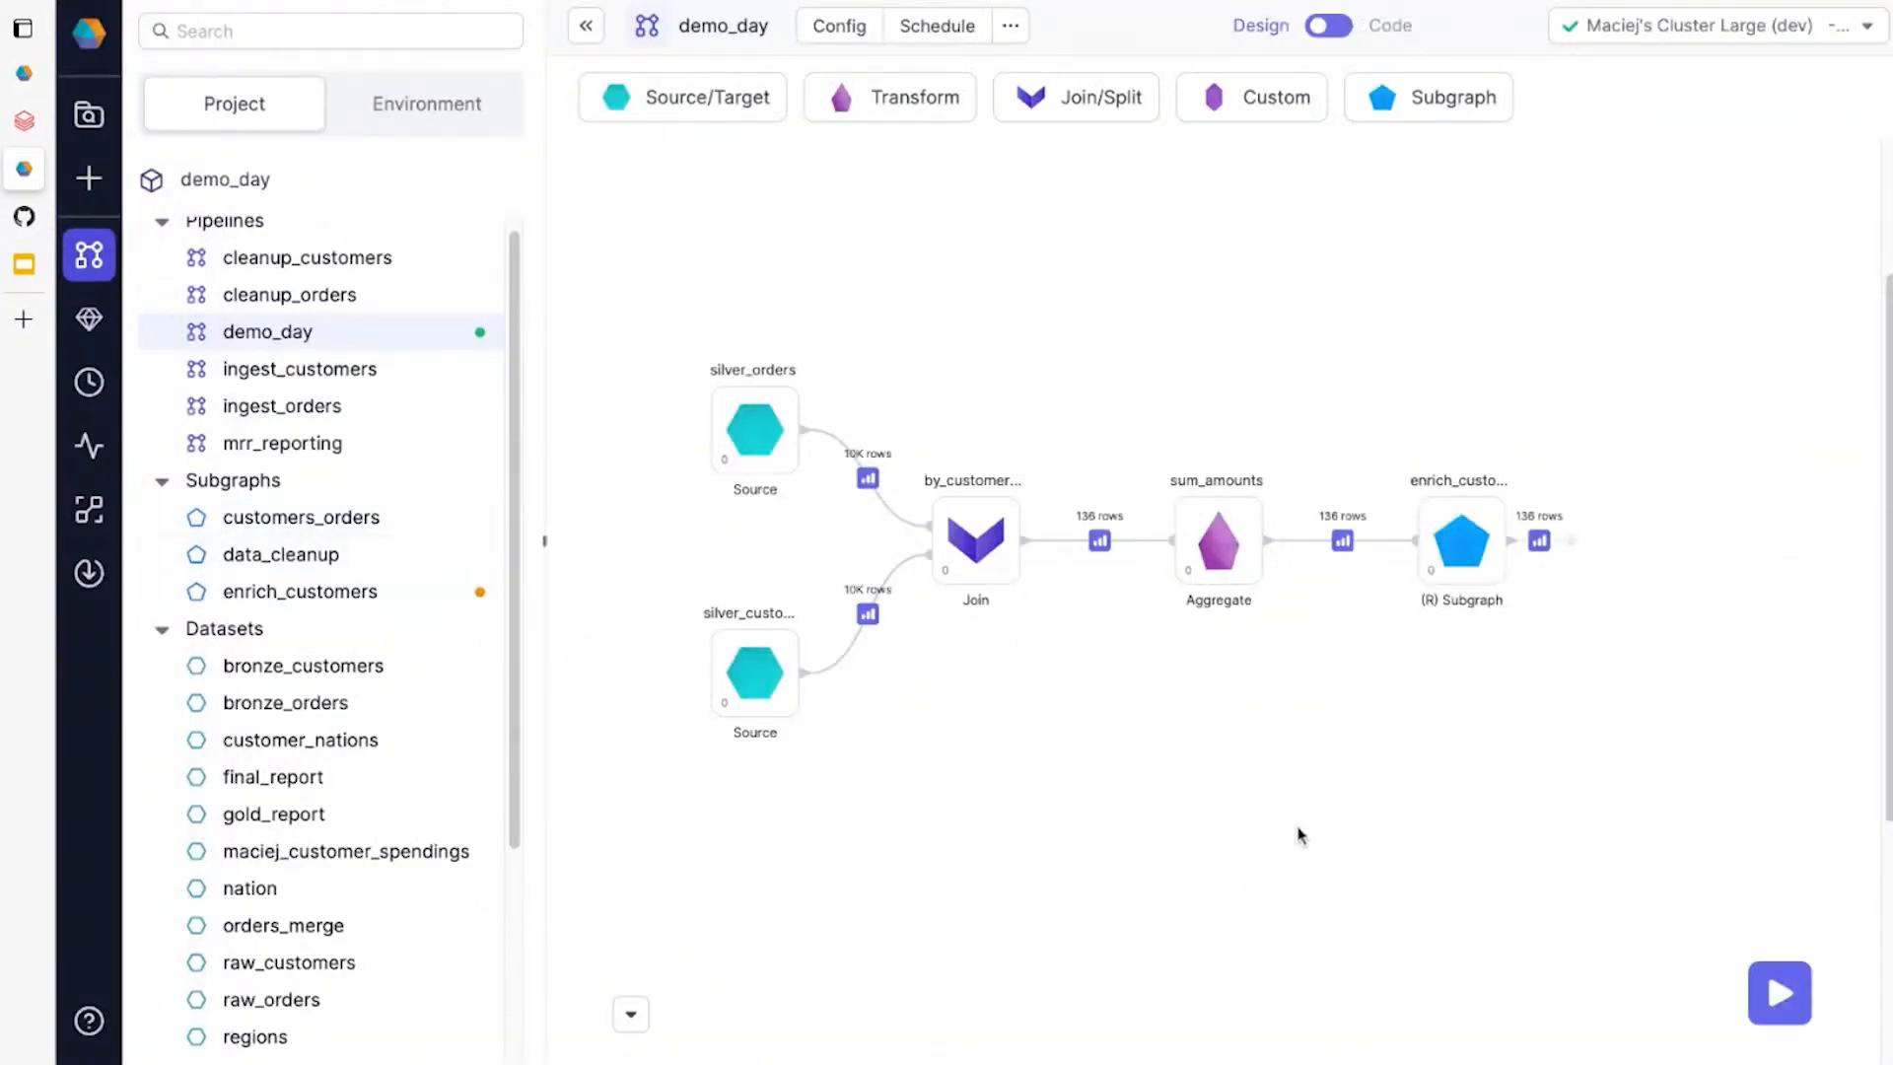
Open the enrich_customers subgraph to examine the gems inside it.
{"action": "mouse_move", "coordinate": [1471, 522]}
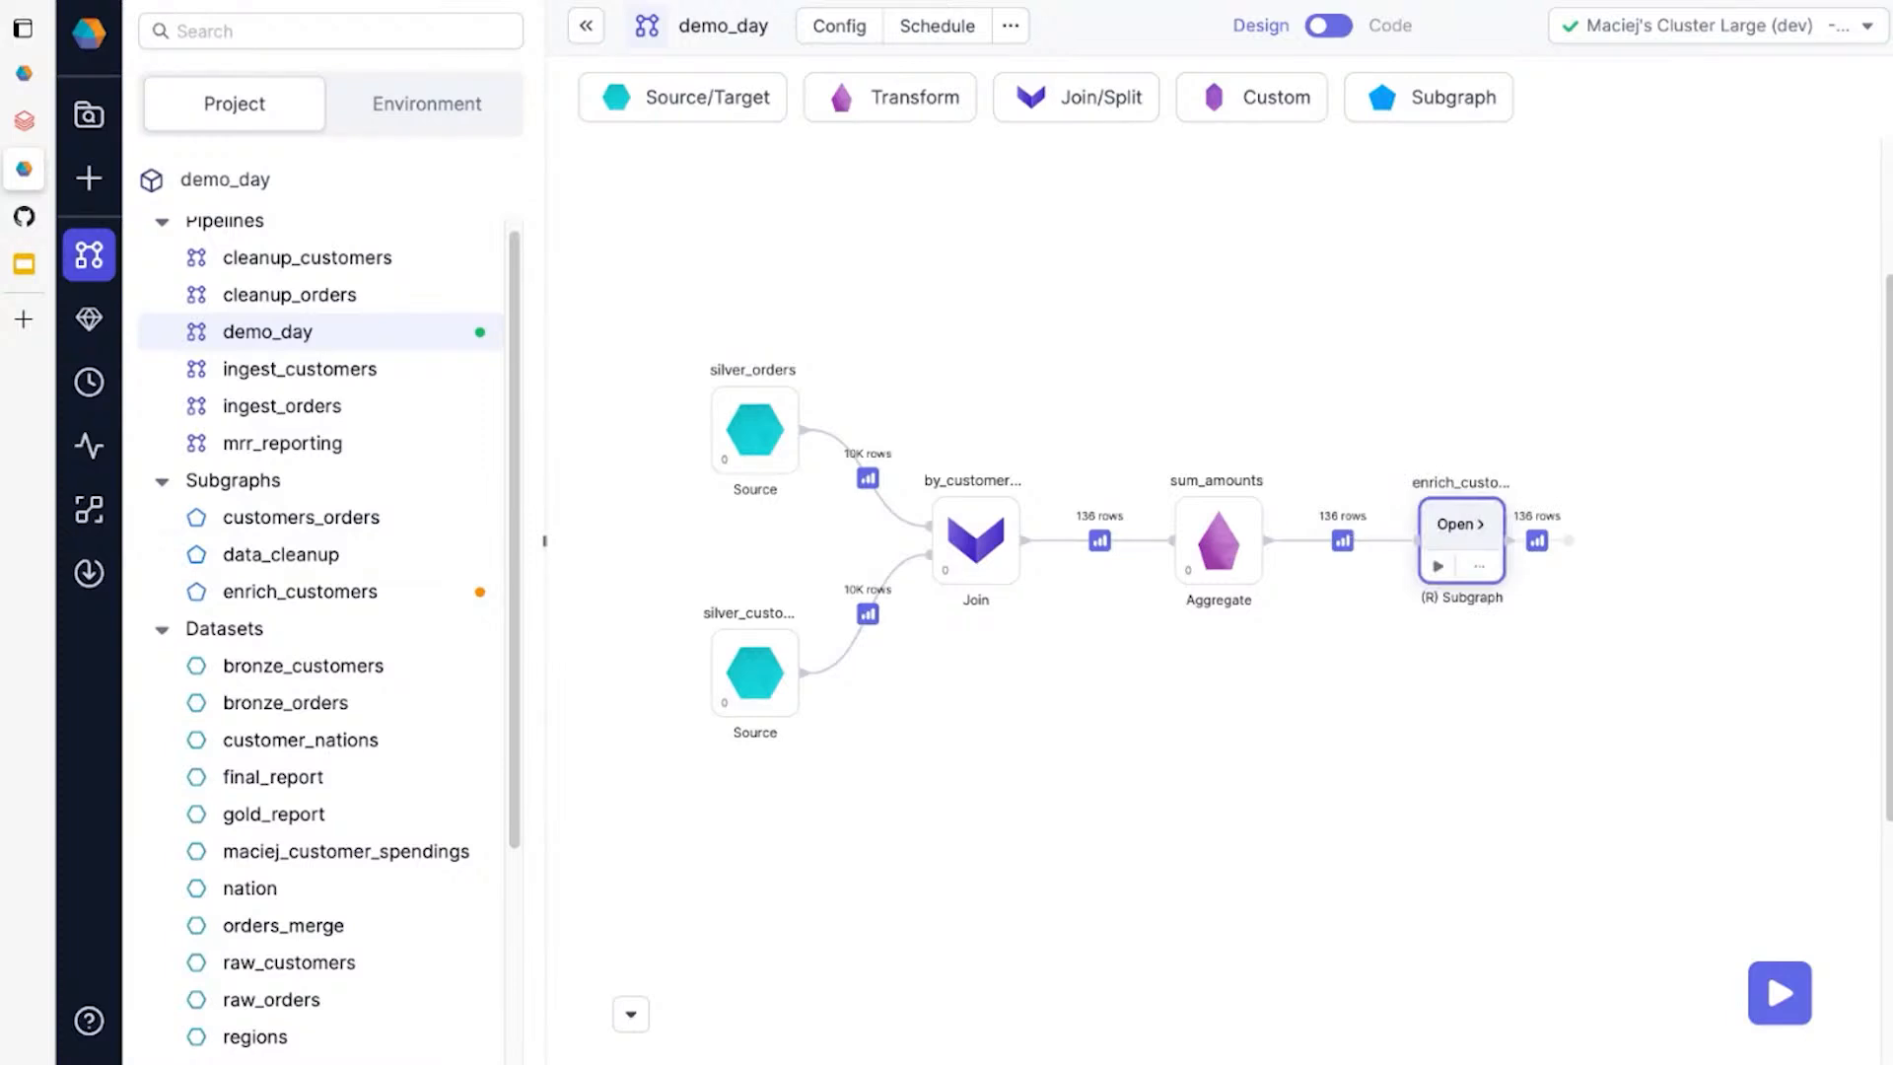
{"action": "left_click", "coordinate": [1461, 523]}
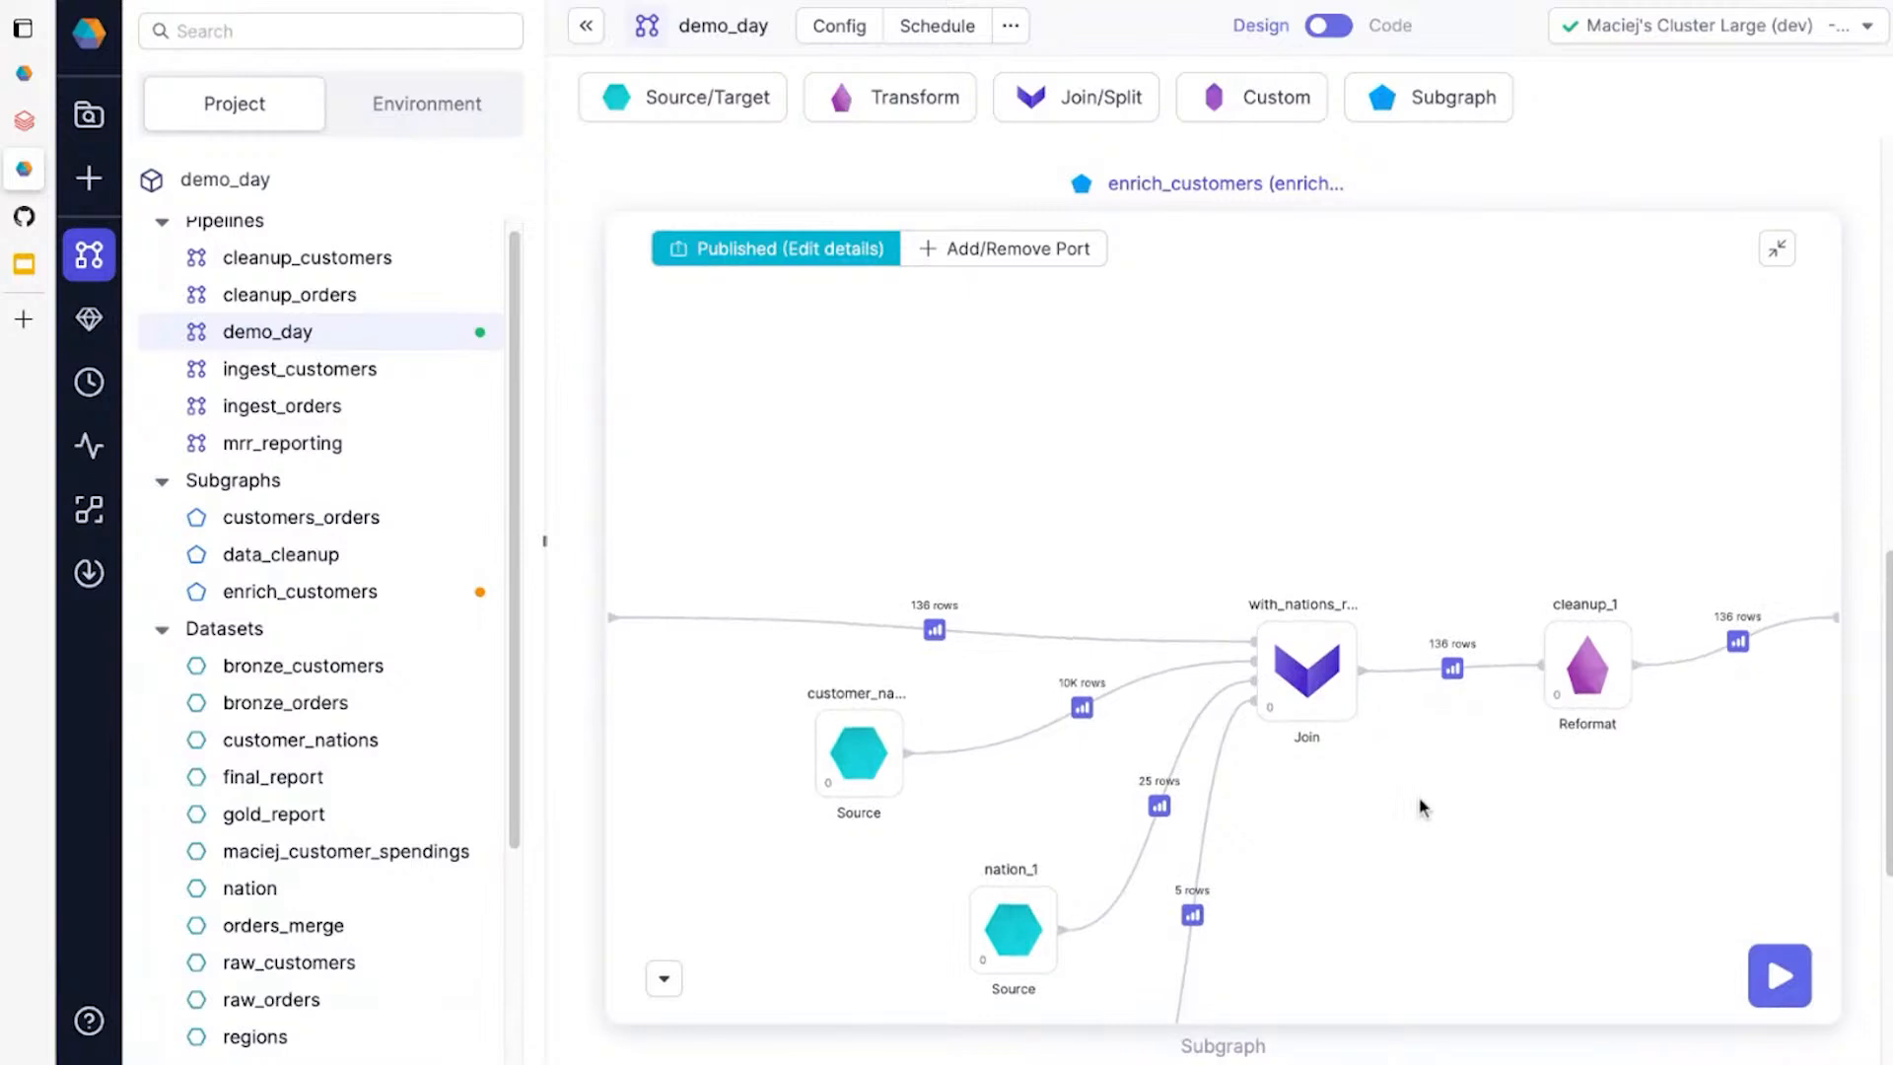
Leave the enrich_customers subgraph and add a Target gem connected to the subgraph's output.
{"action": "left_click", "coordinate": [1777, 248]}
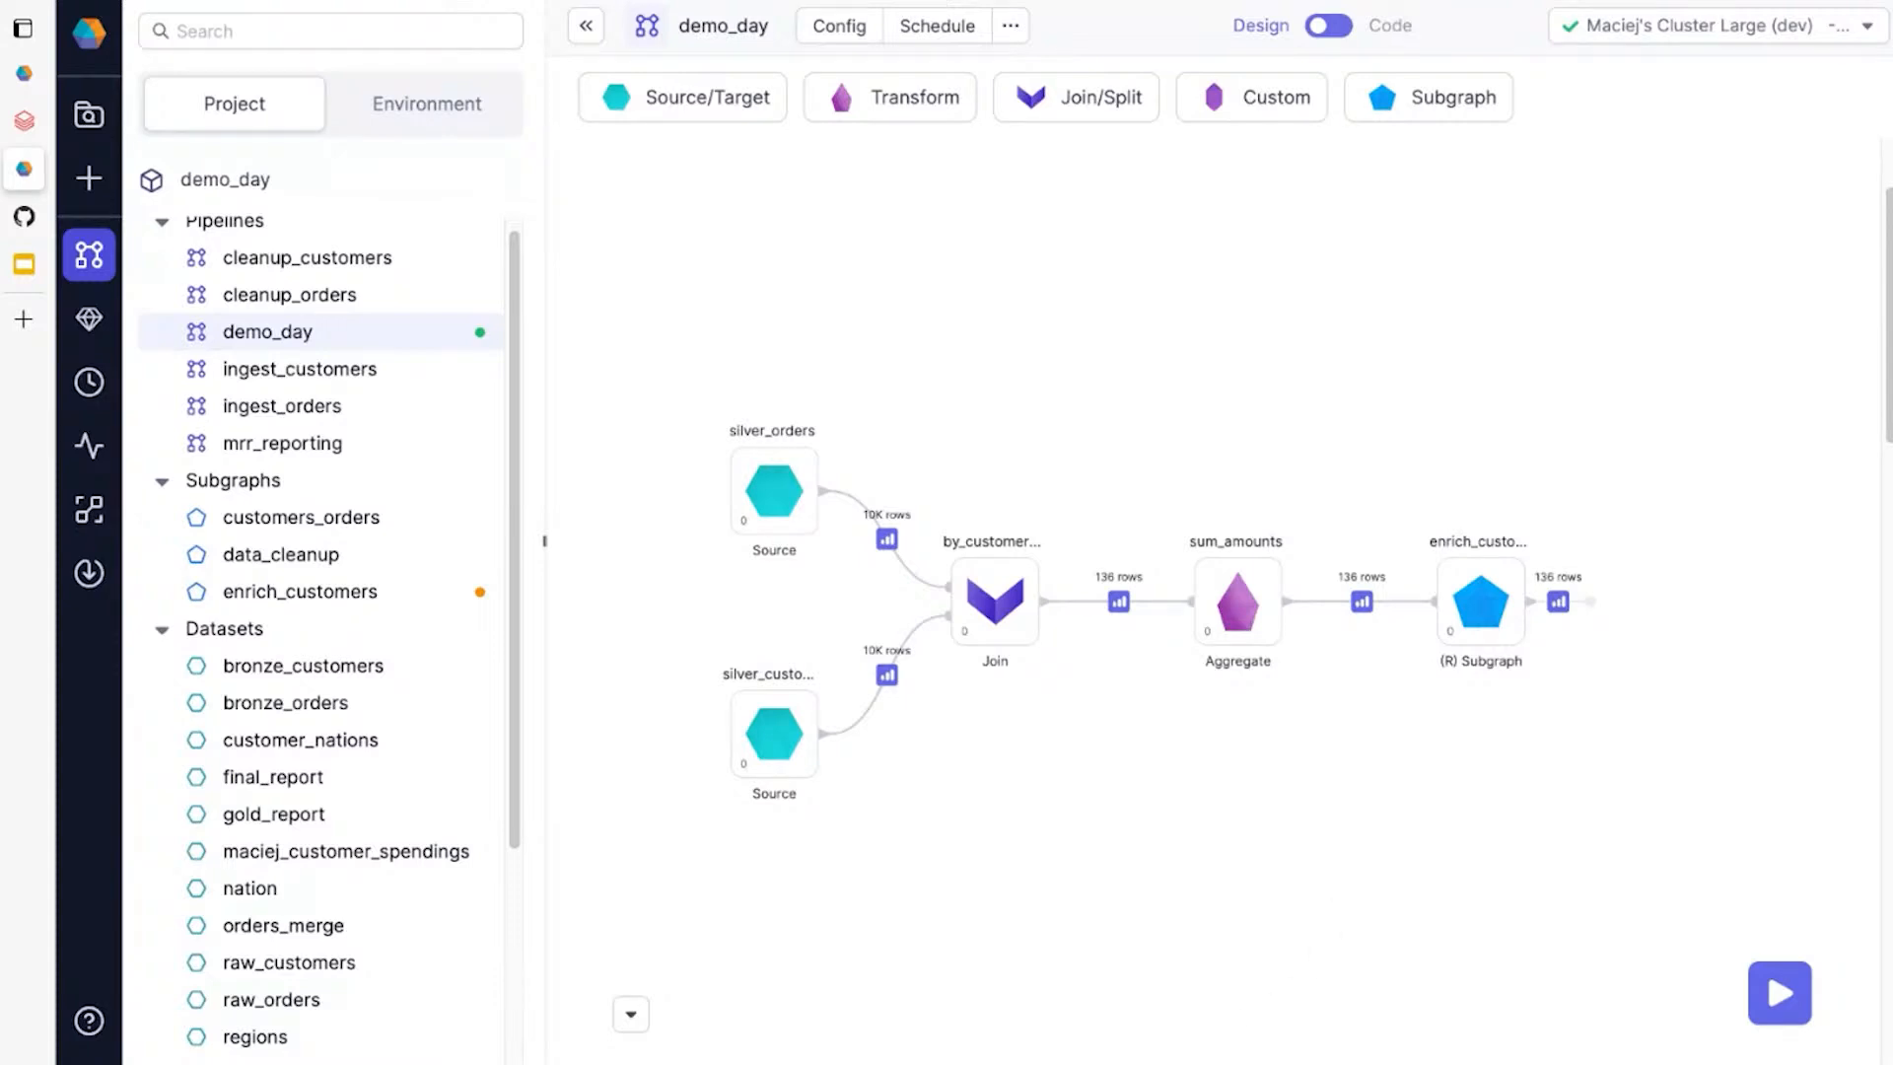
{"action": "scroll", "coordinate": [1282, 947], "scroll_direction": "right", "scroll_amount": 1}
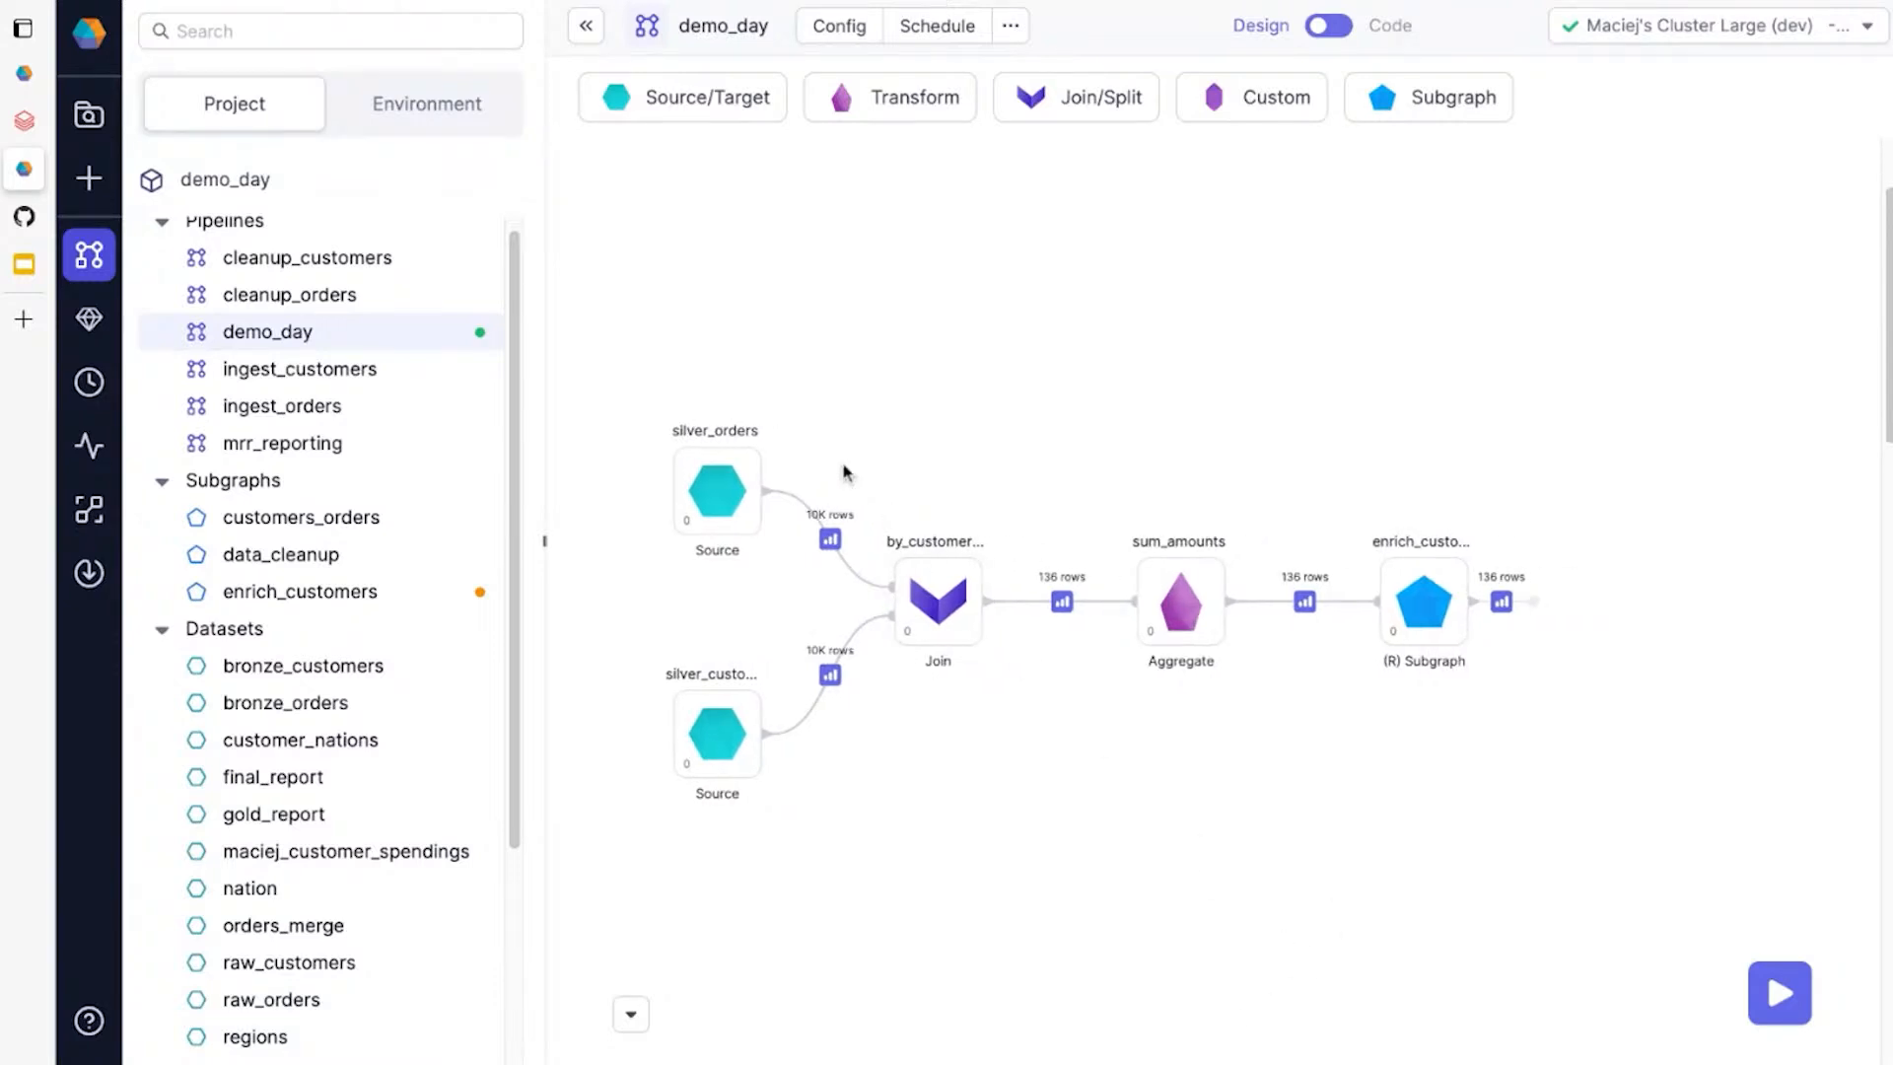
{"action": "left_click", "coordinate": [685, 95]}
{"action": "left_click", "coordinate": [653, 237]}
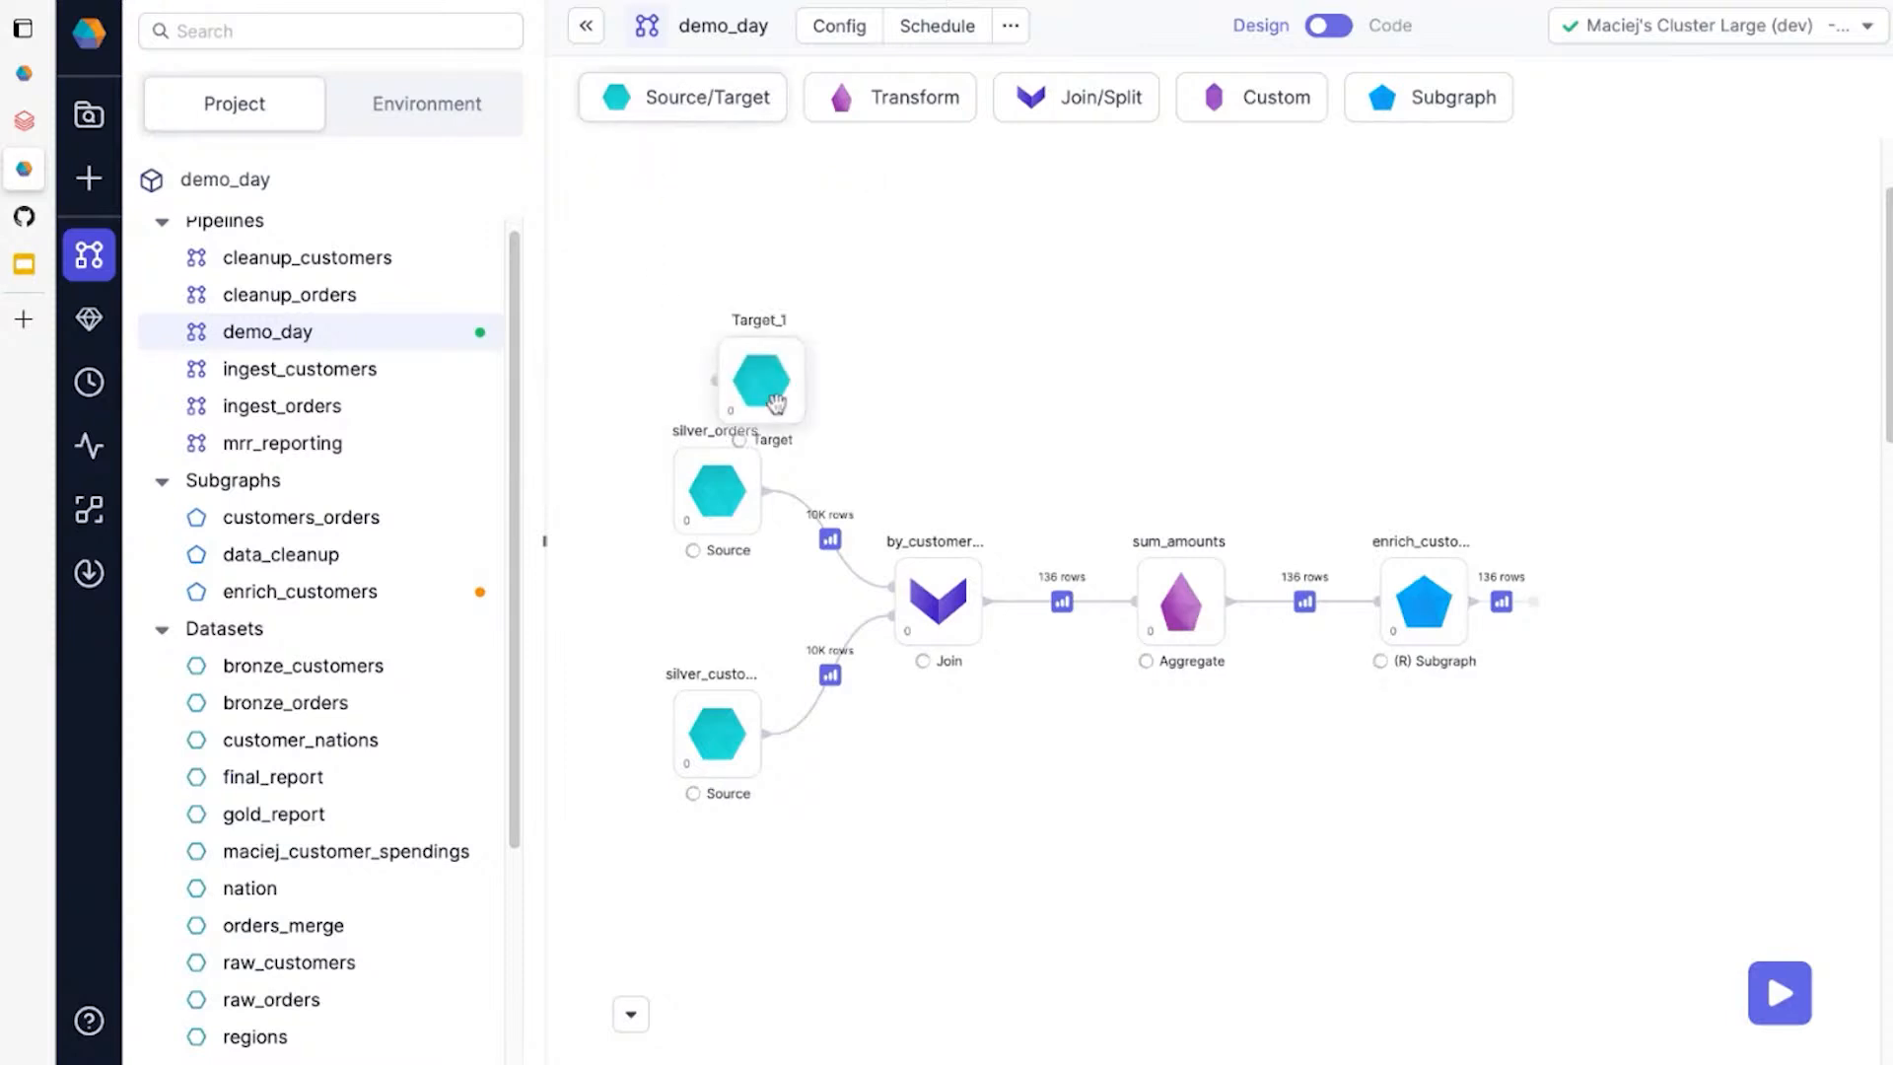
{"action": "left_click_drag", "start_coordinate": [776, 404], "coordinate": [1667, 602]}
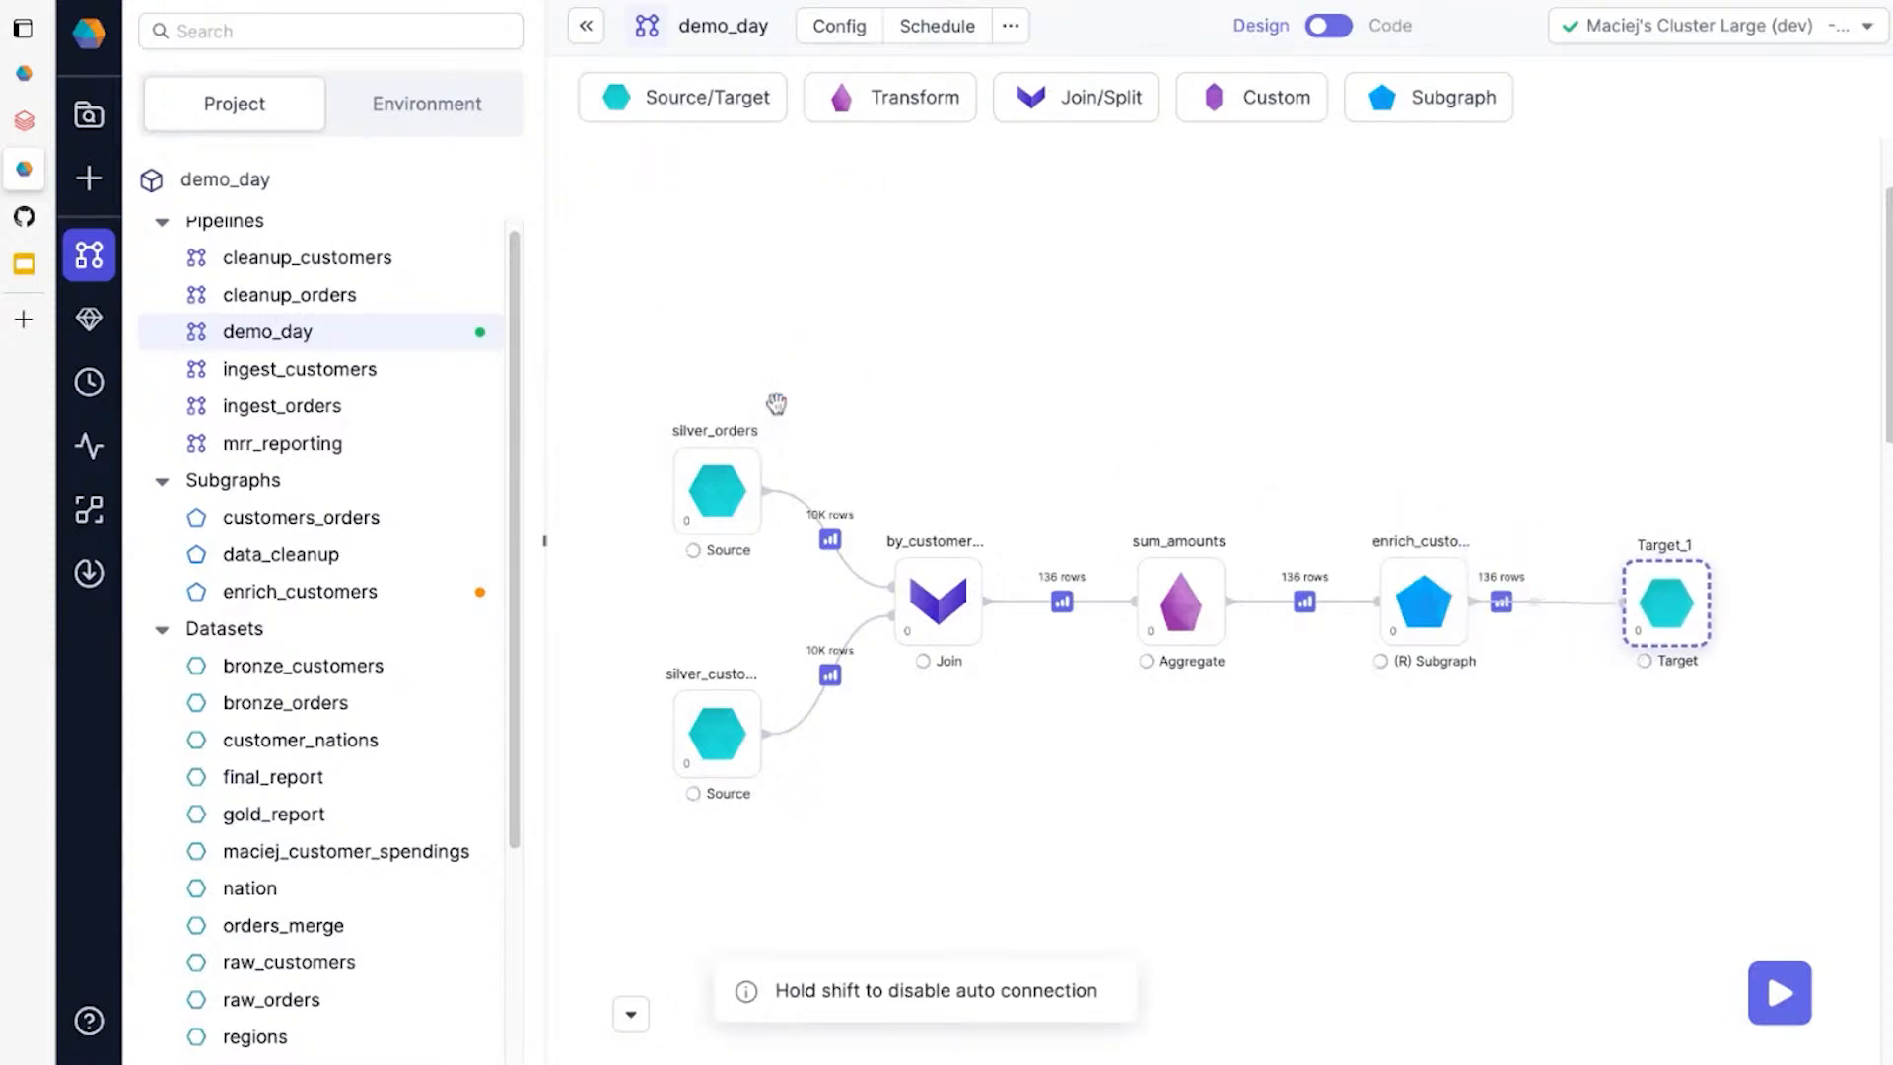
Open the new target, create a dataset named final_table for it, and choose Catalog Table as its type.
{"action": "double_click", "coordinate": [1675, 598]}
{"action": "left_click", "coordinate": [1090, 566]}
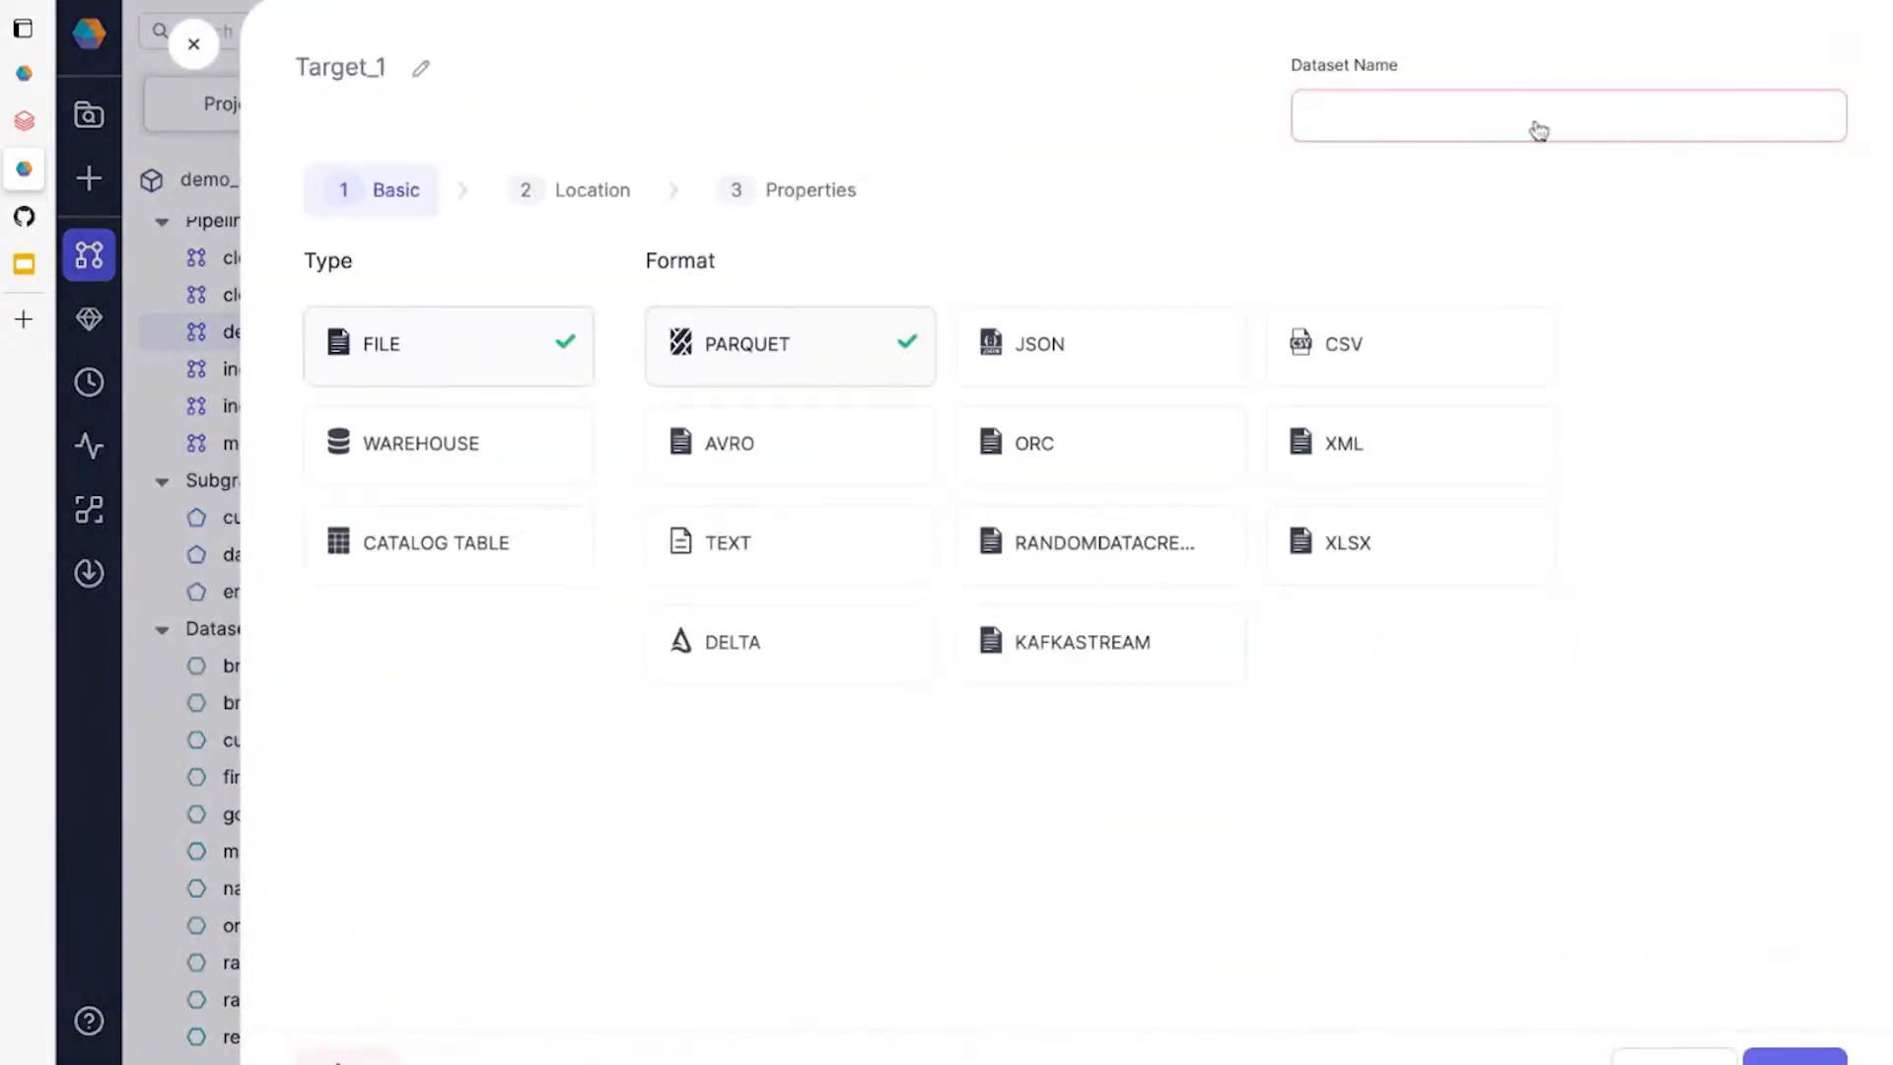
{"action": "left_click", "coordinate": [1508, 109]}
{"action": "type", "text": "final_table"}
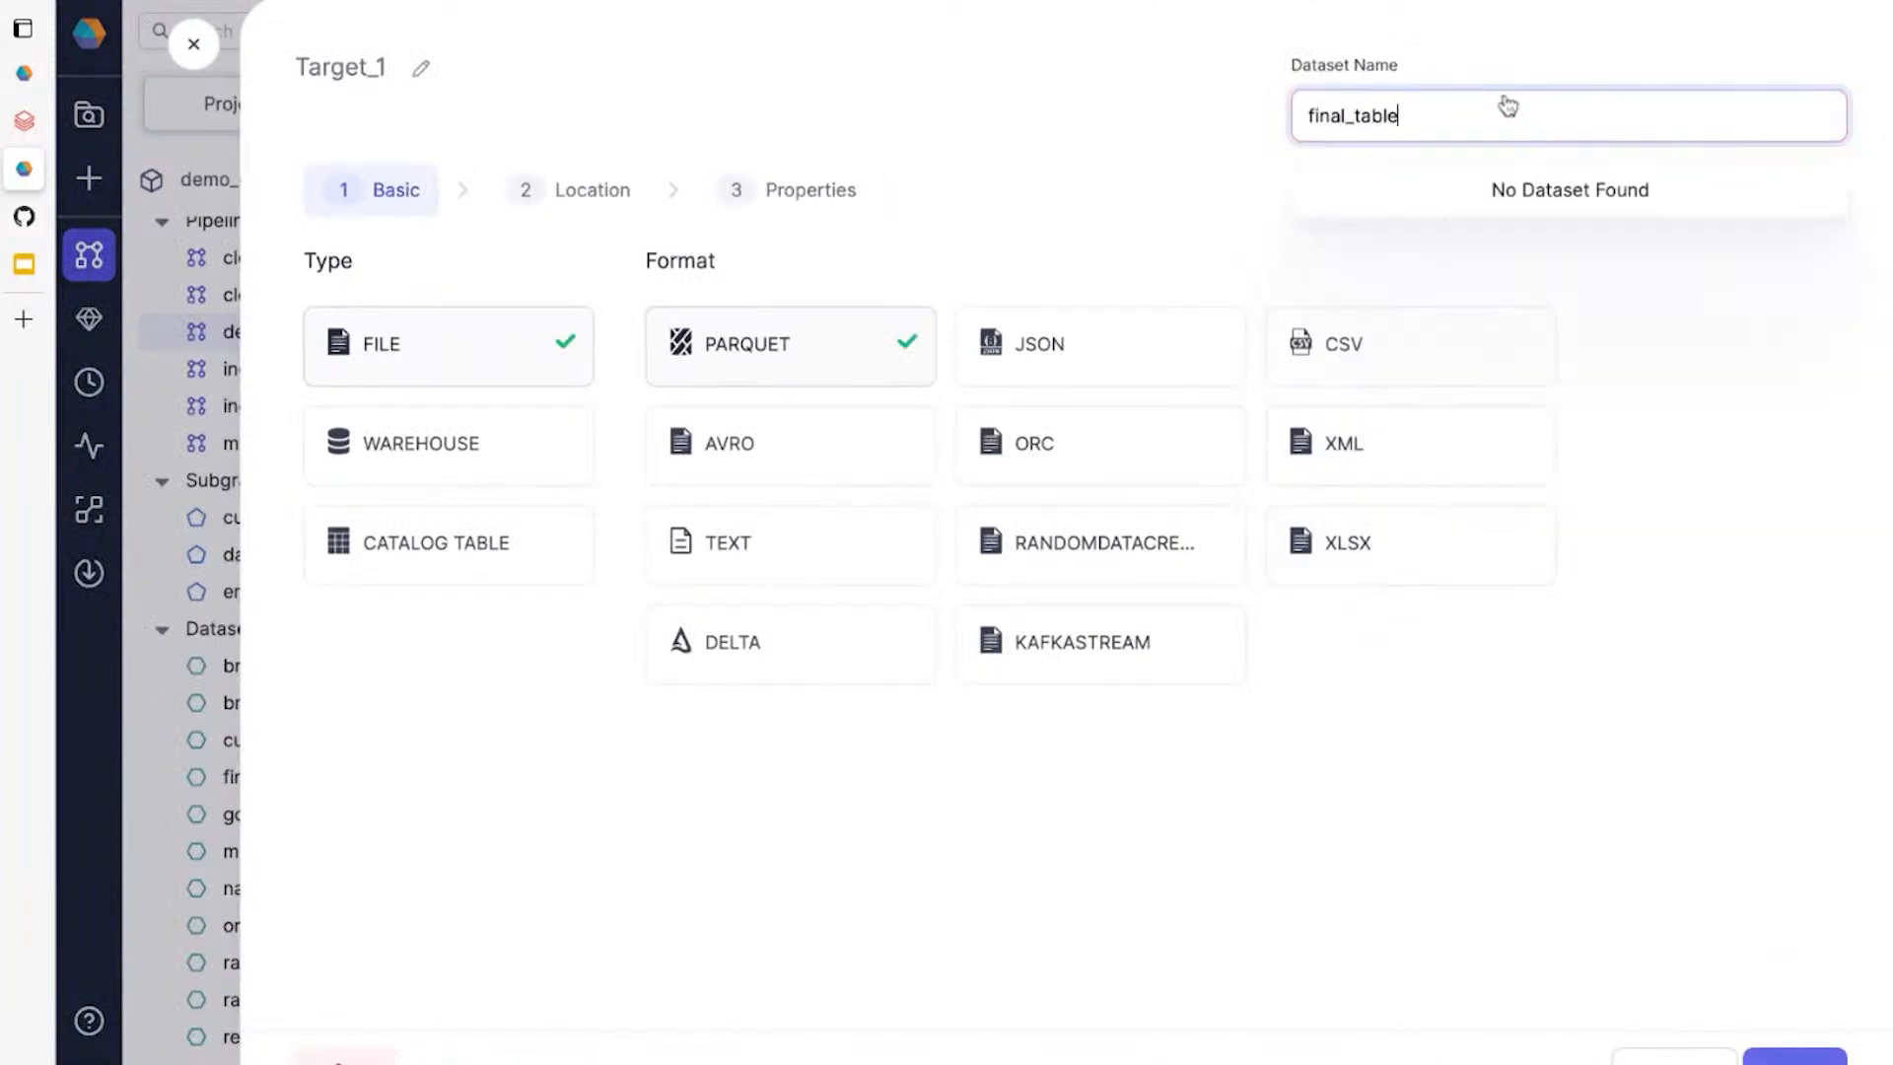
{"action": "left_click", "coordinate": [482, 570]}
Set the target's location to the table final_table in the lakehouse database.
{"action": "left_click", "coordinate": [612, 190]}
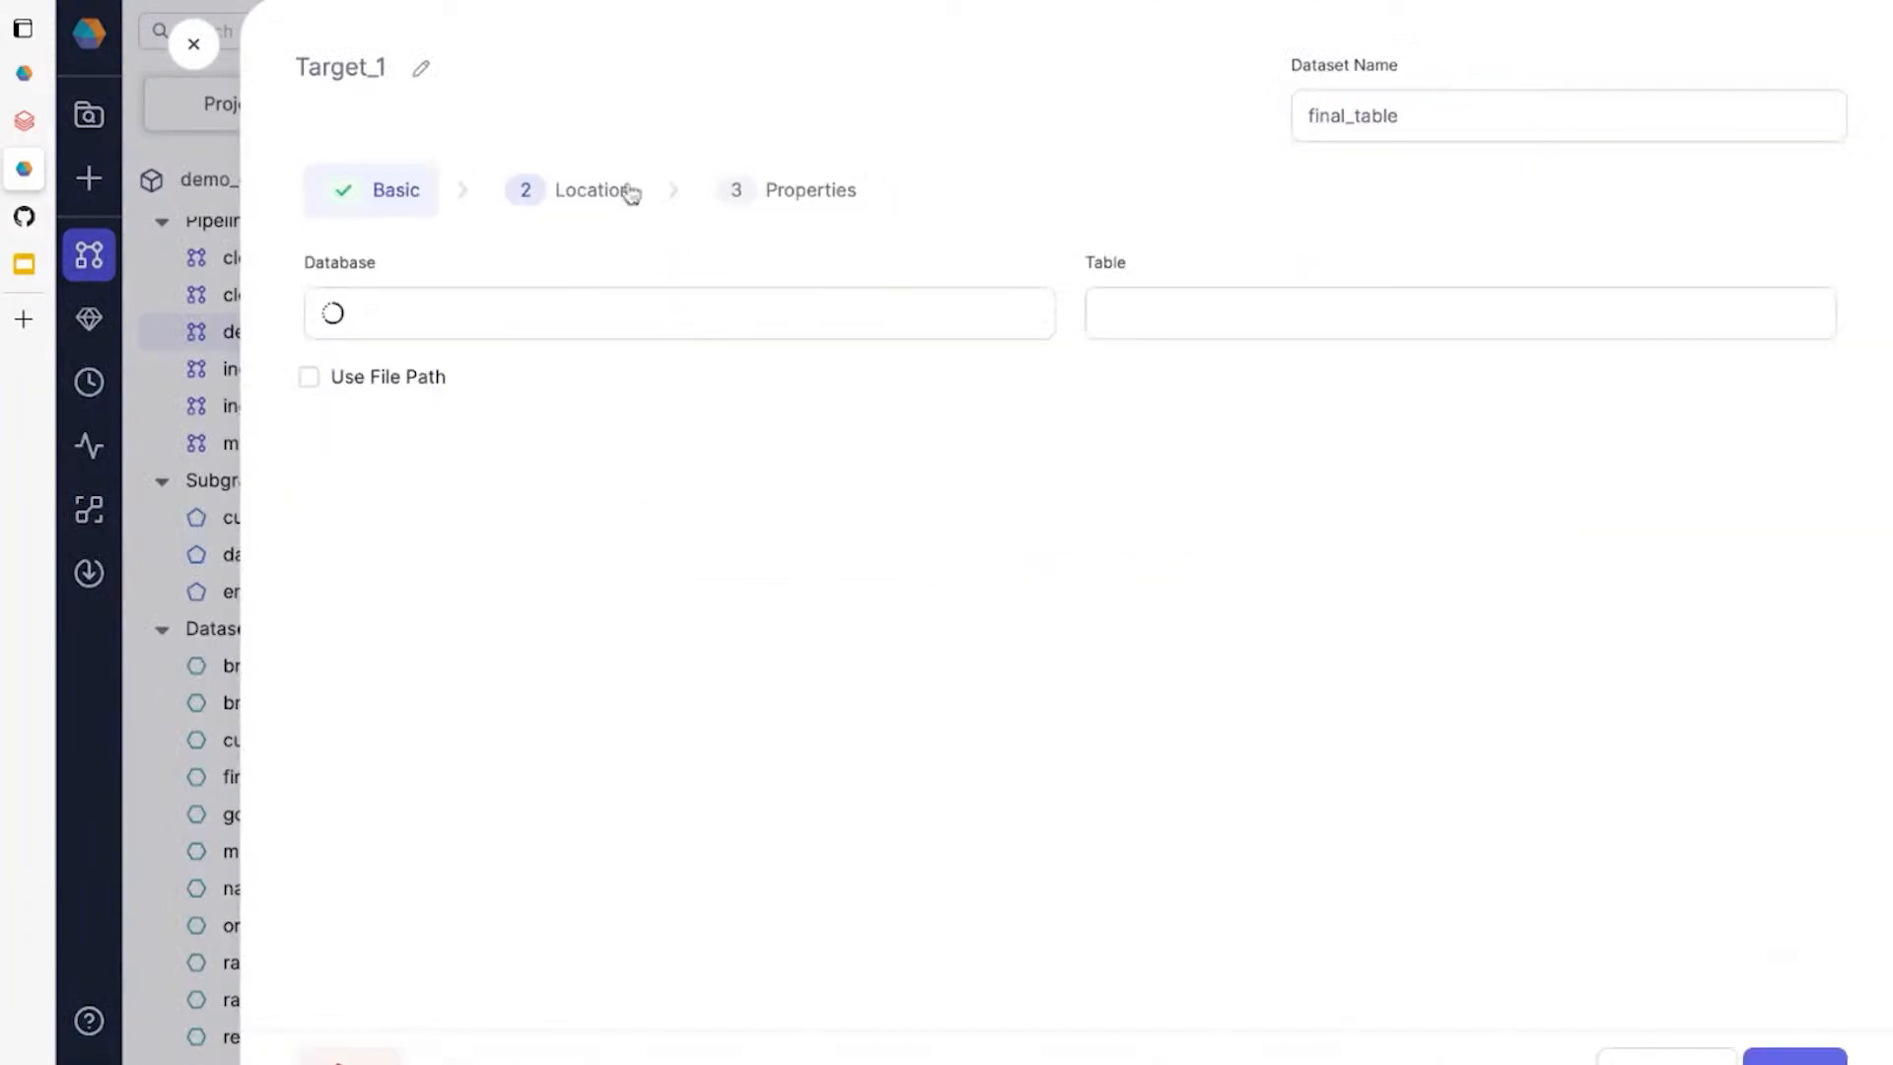
{"action": "left_click", "coordinate": [553, 312]}
{"action": "left_click", "coordinate": [651, 430]}
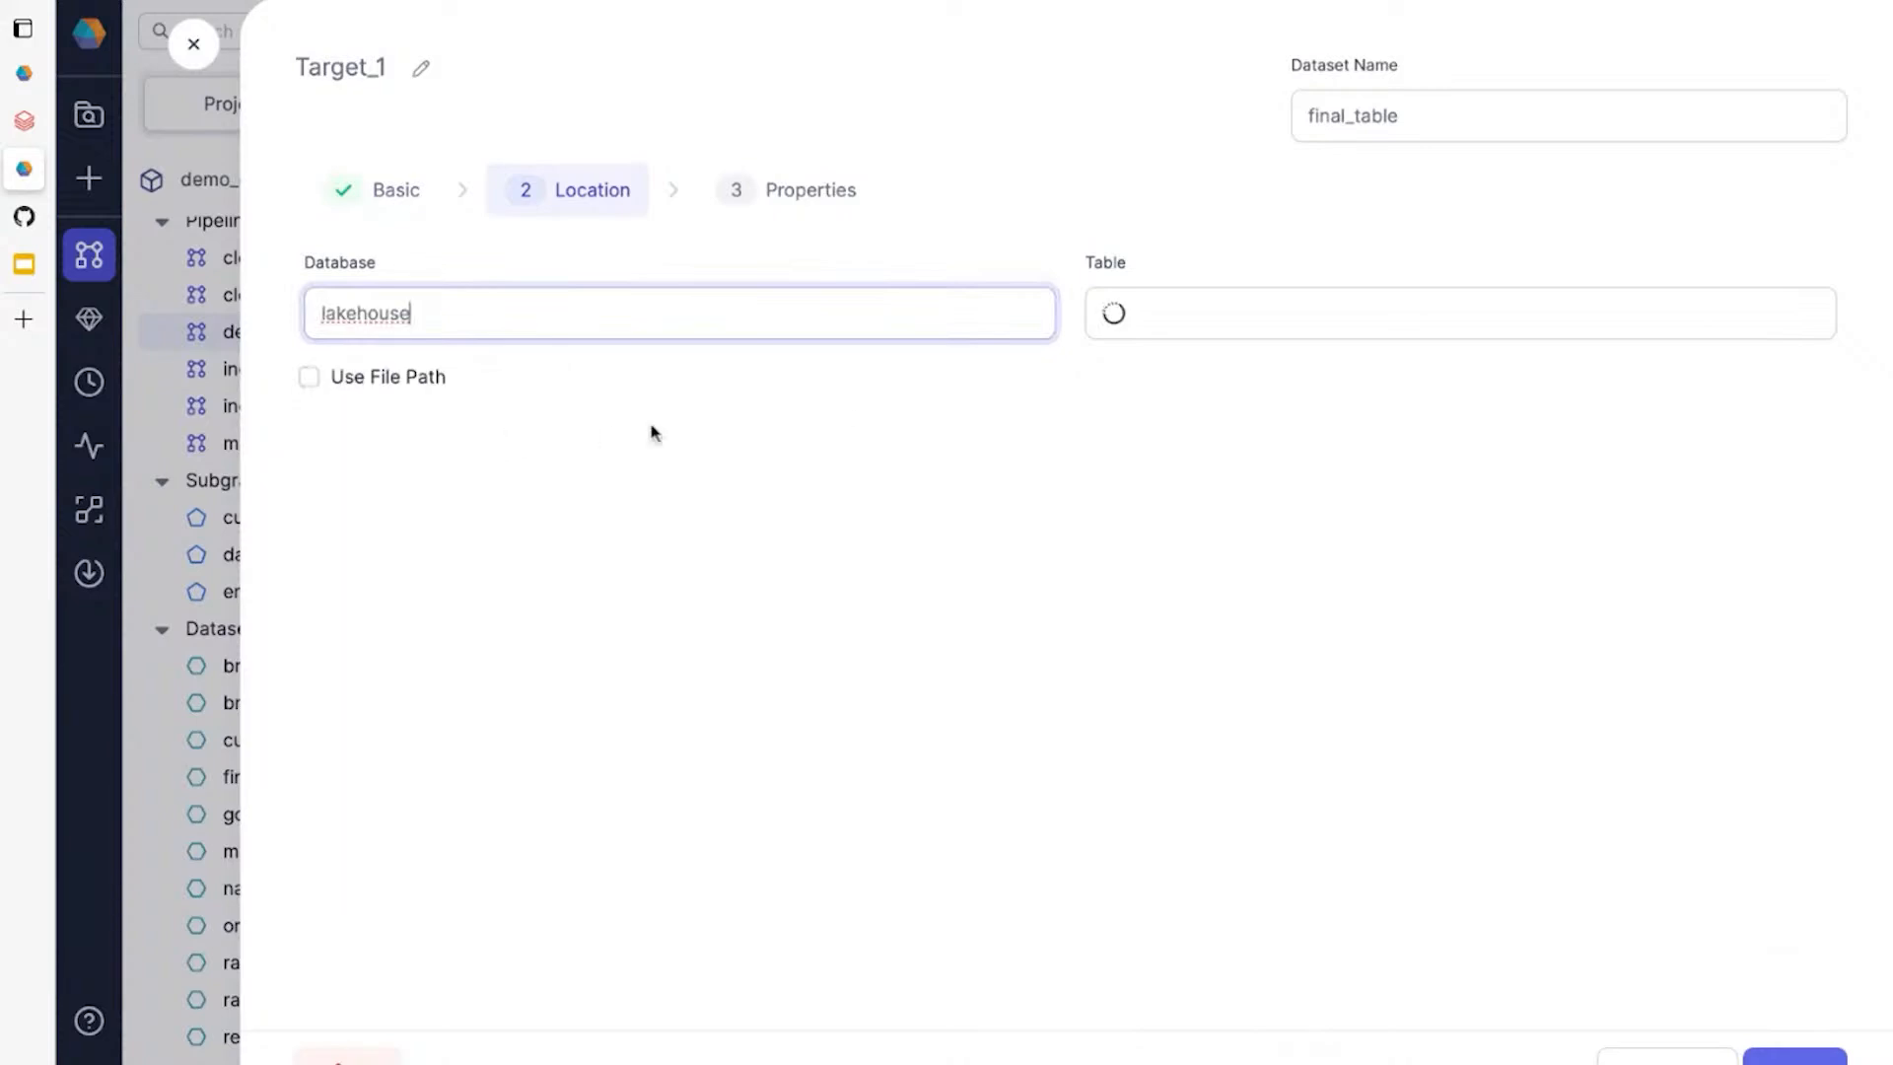
{"action": "left_click", "coordinate": [1158, 333]}
{"action": "type", "text": "final"}
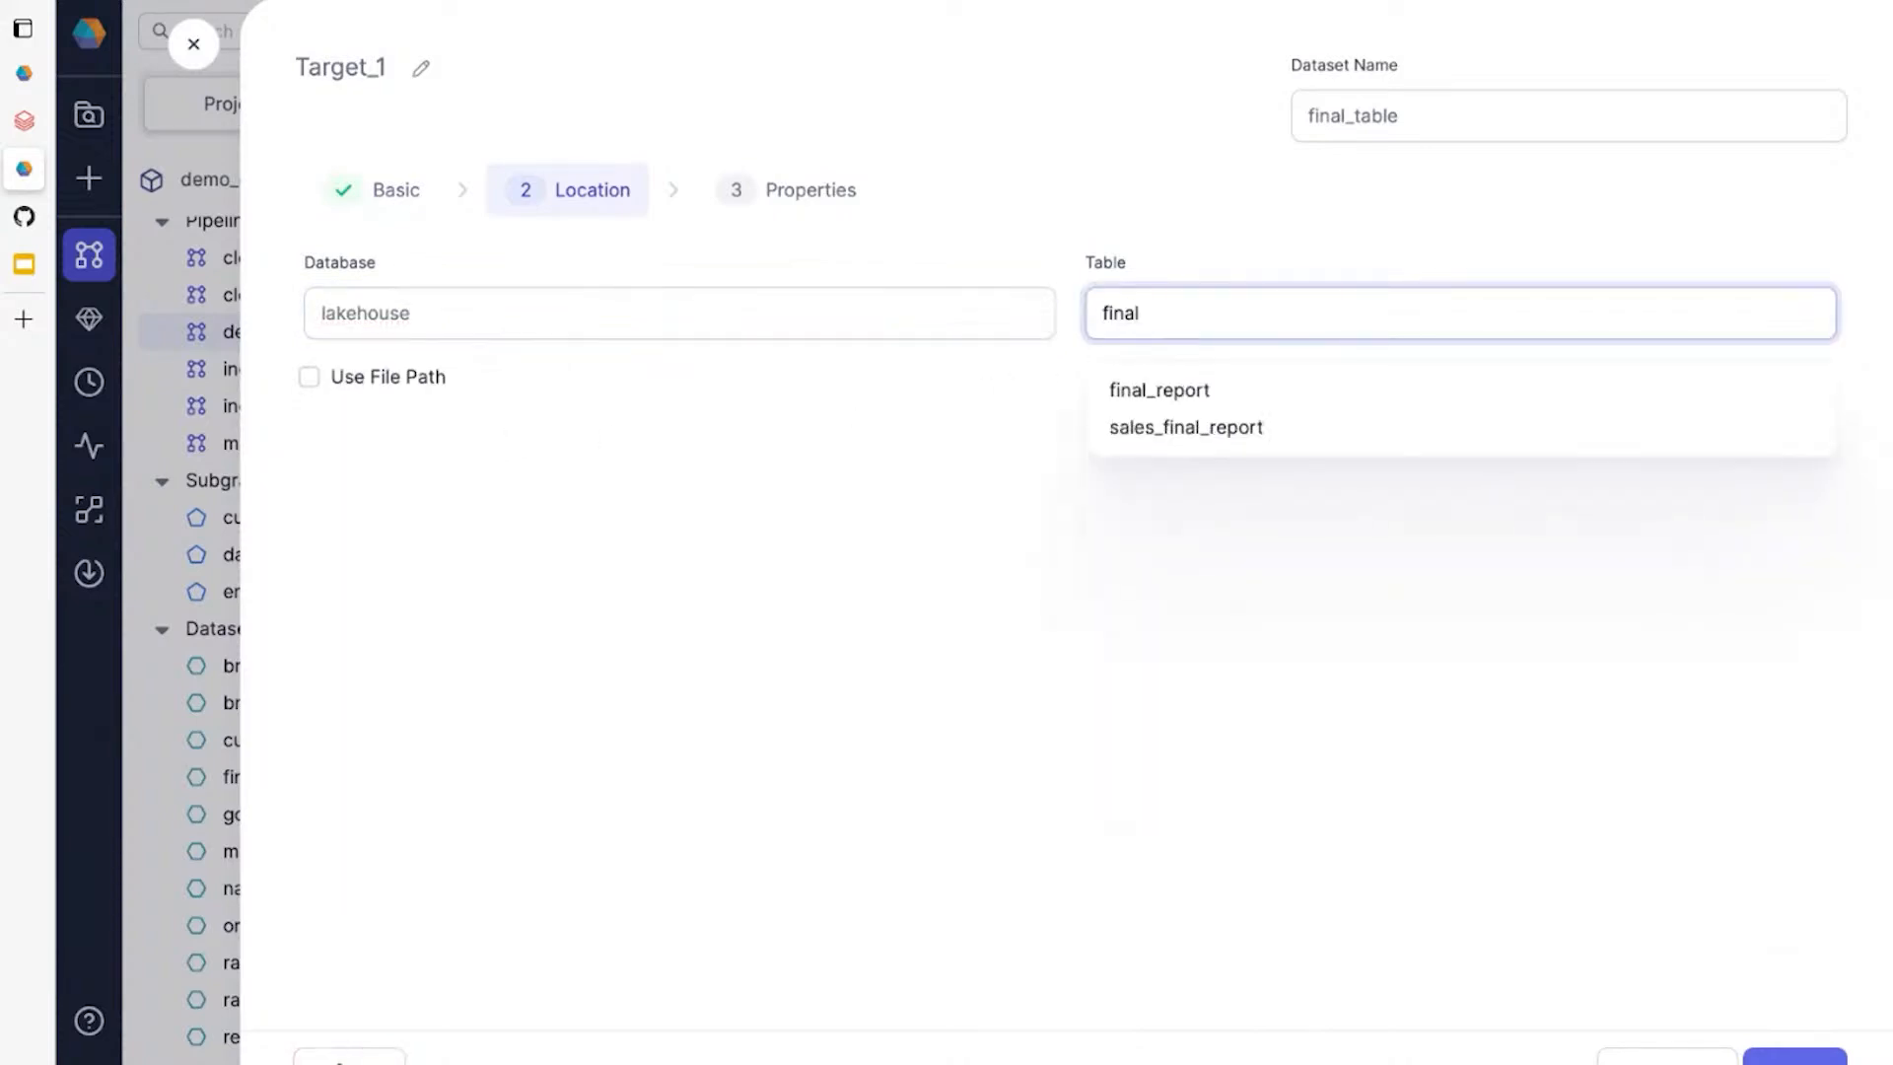
{"action": "type", "text": "_table"}
Finish the final_table target with the delta provider and overwrite write mode, and run the whole pipeline.
{"action": "left_click", "coordinate": [811, 189]}
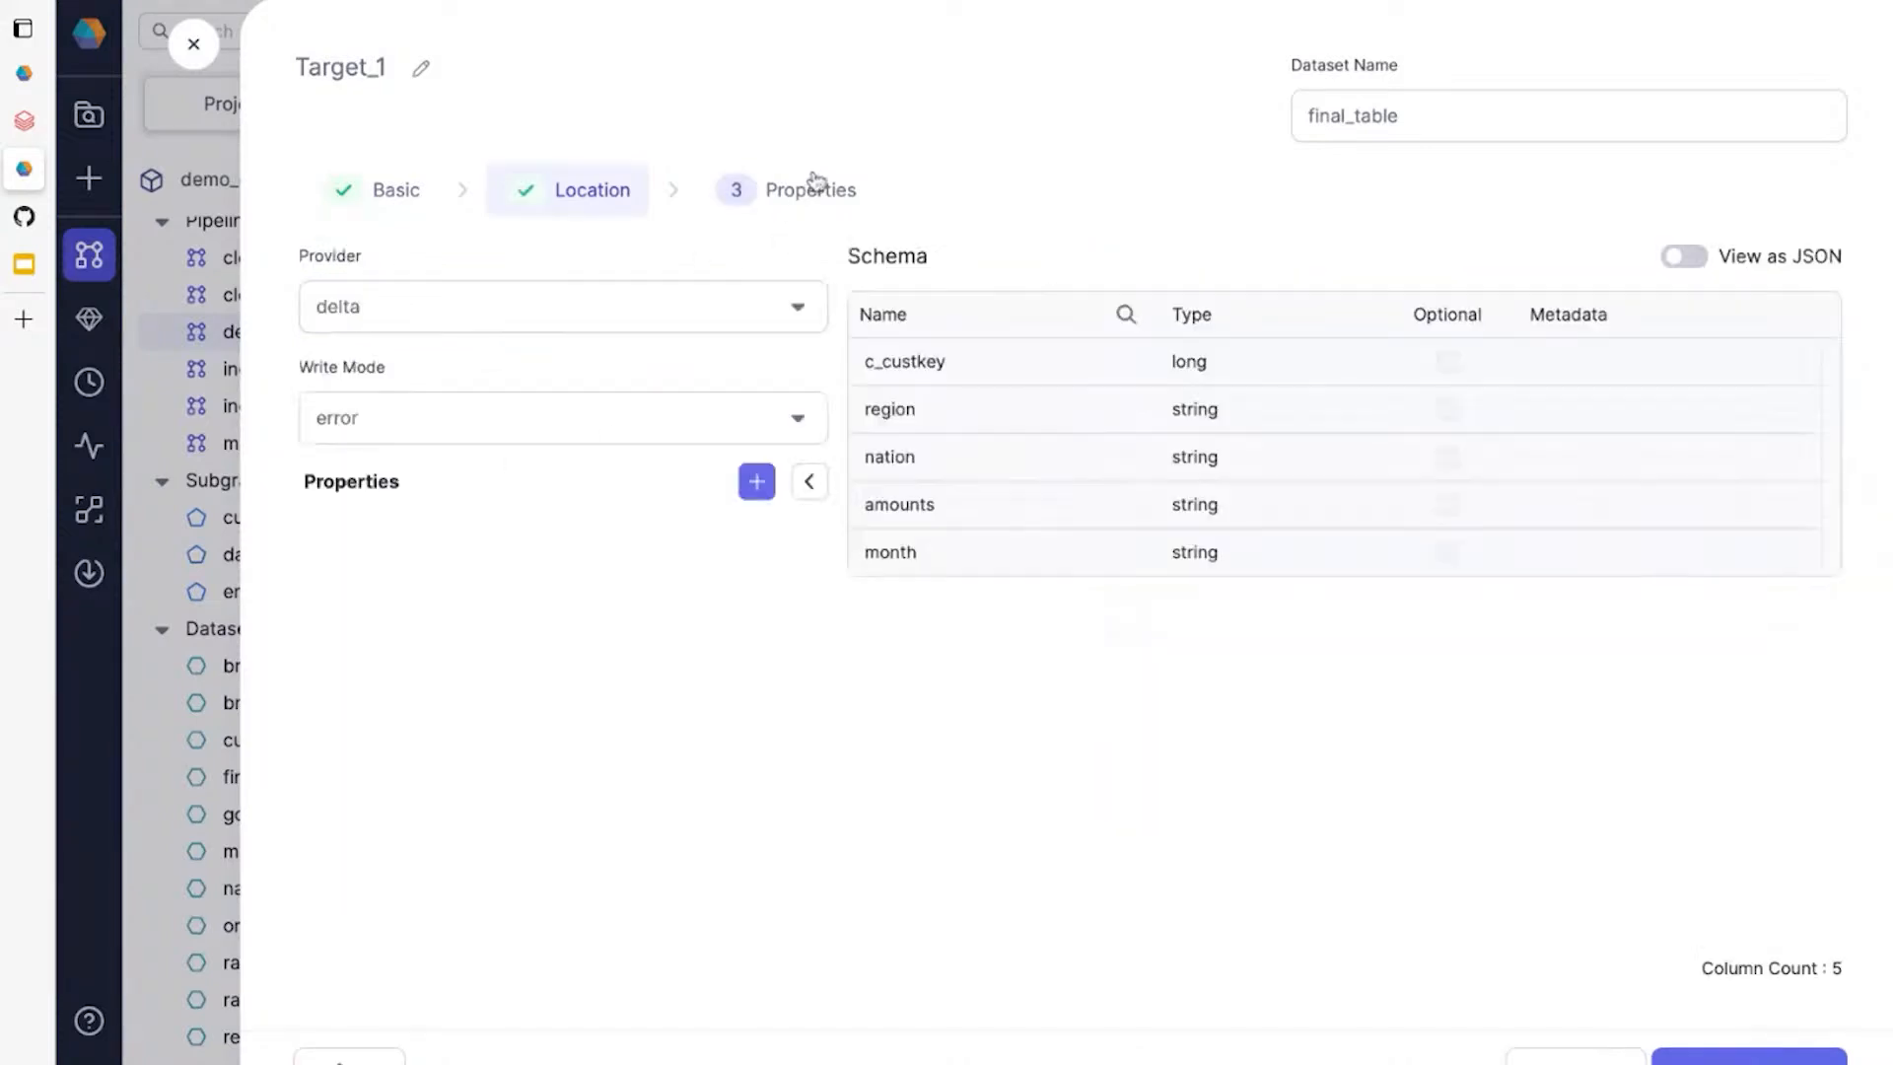
{"action": "left_click", "coordinate": [586, 316]}
{"action": "left_click", "coordinate": [473, 434]}
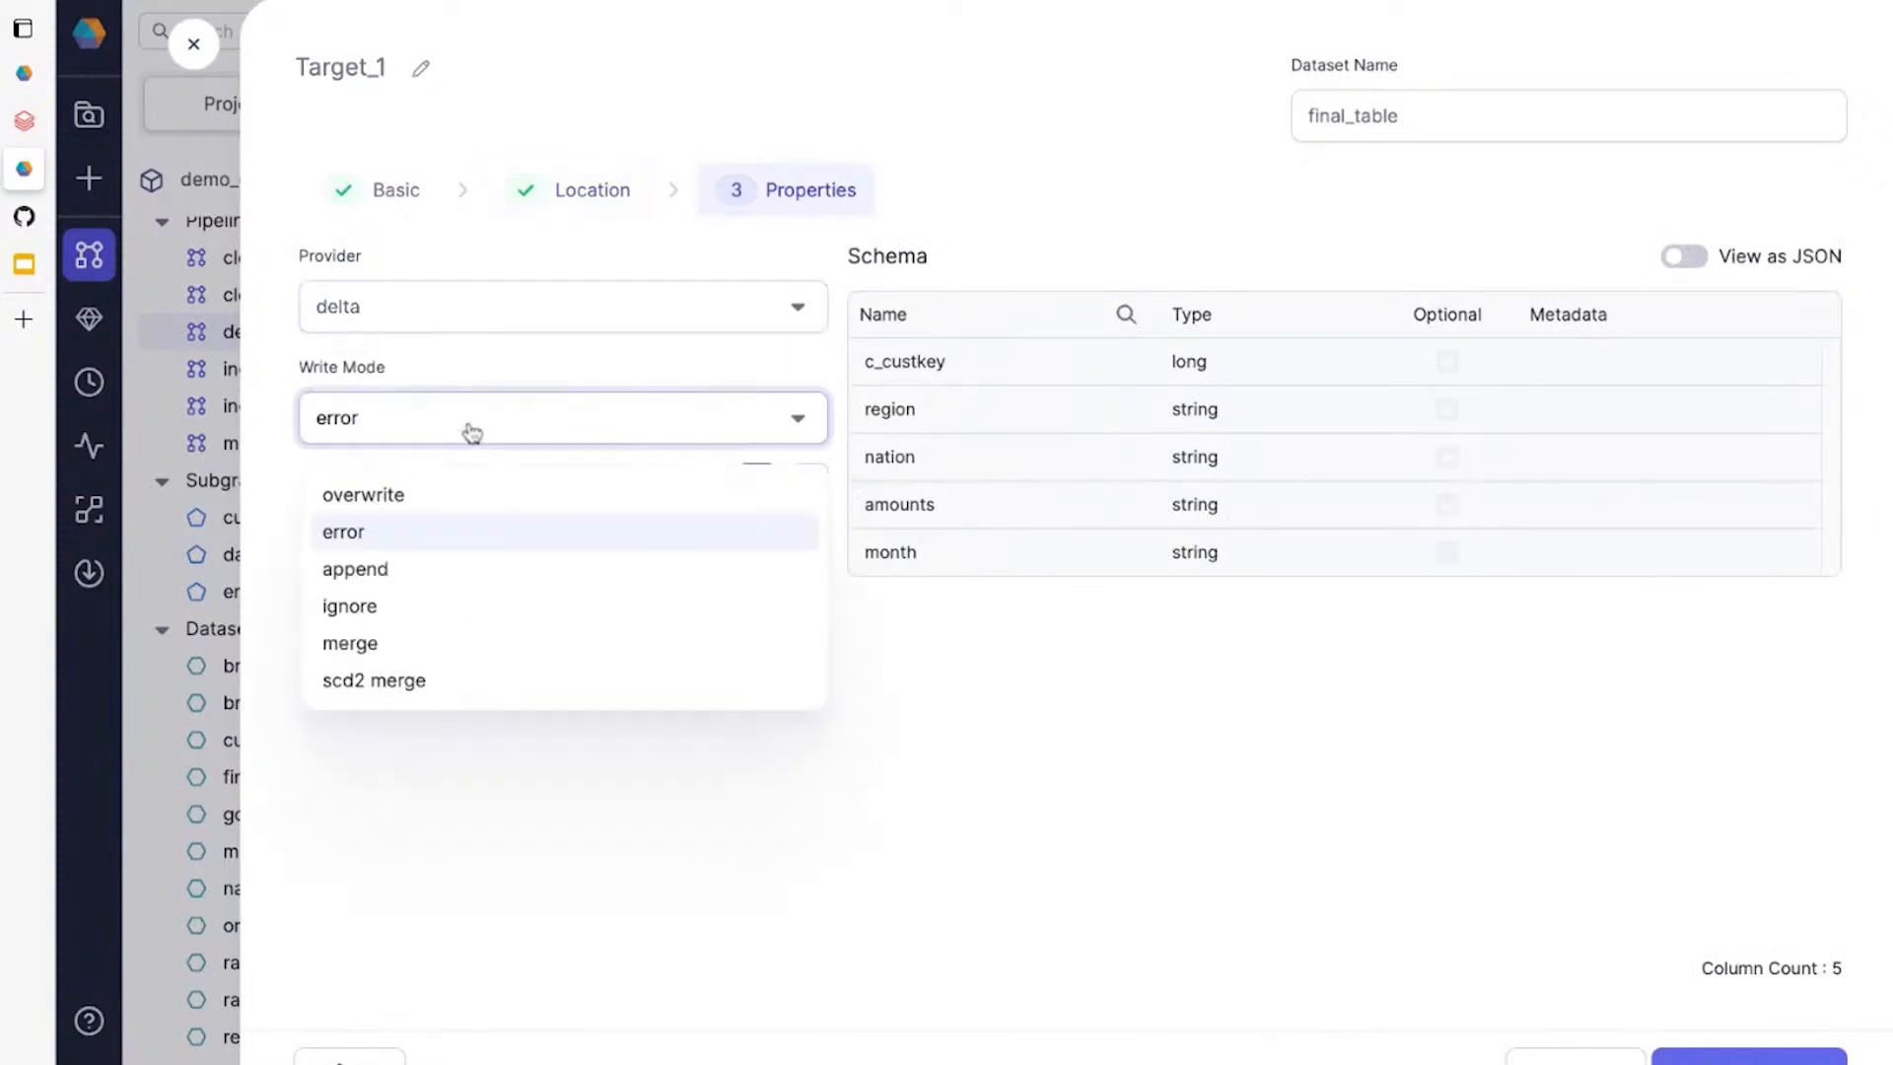
{"action": "left_click", "coordinate": [453, 498]}
{"action": "left_click", "coordinate": [1749, 1055]}
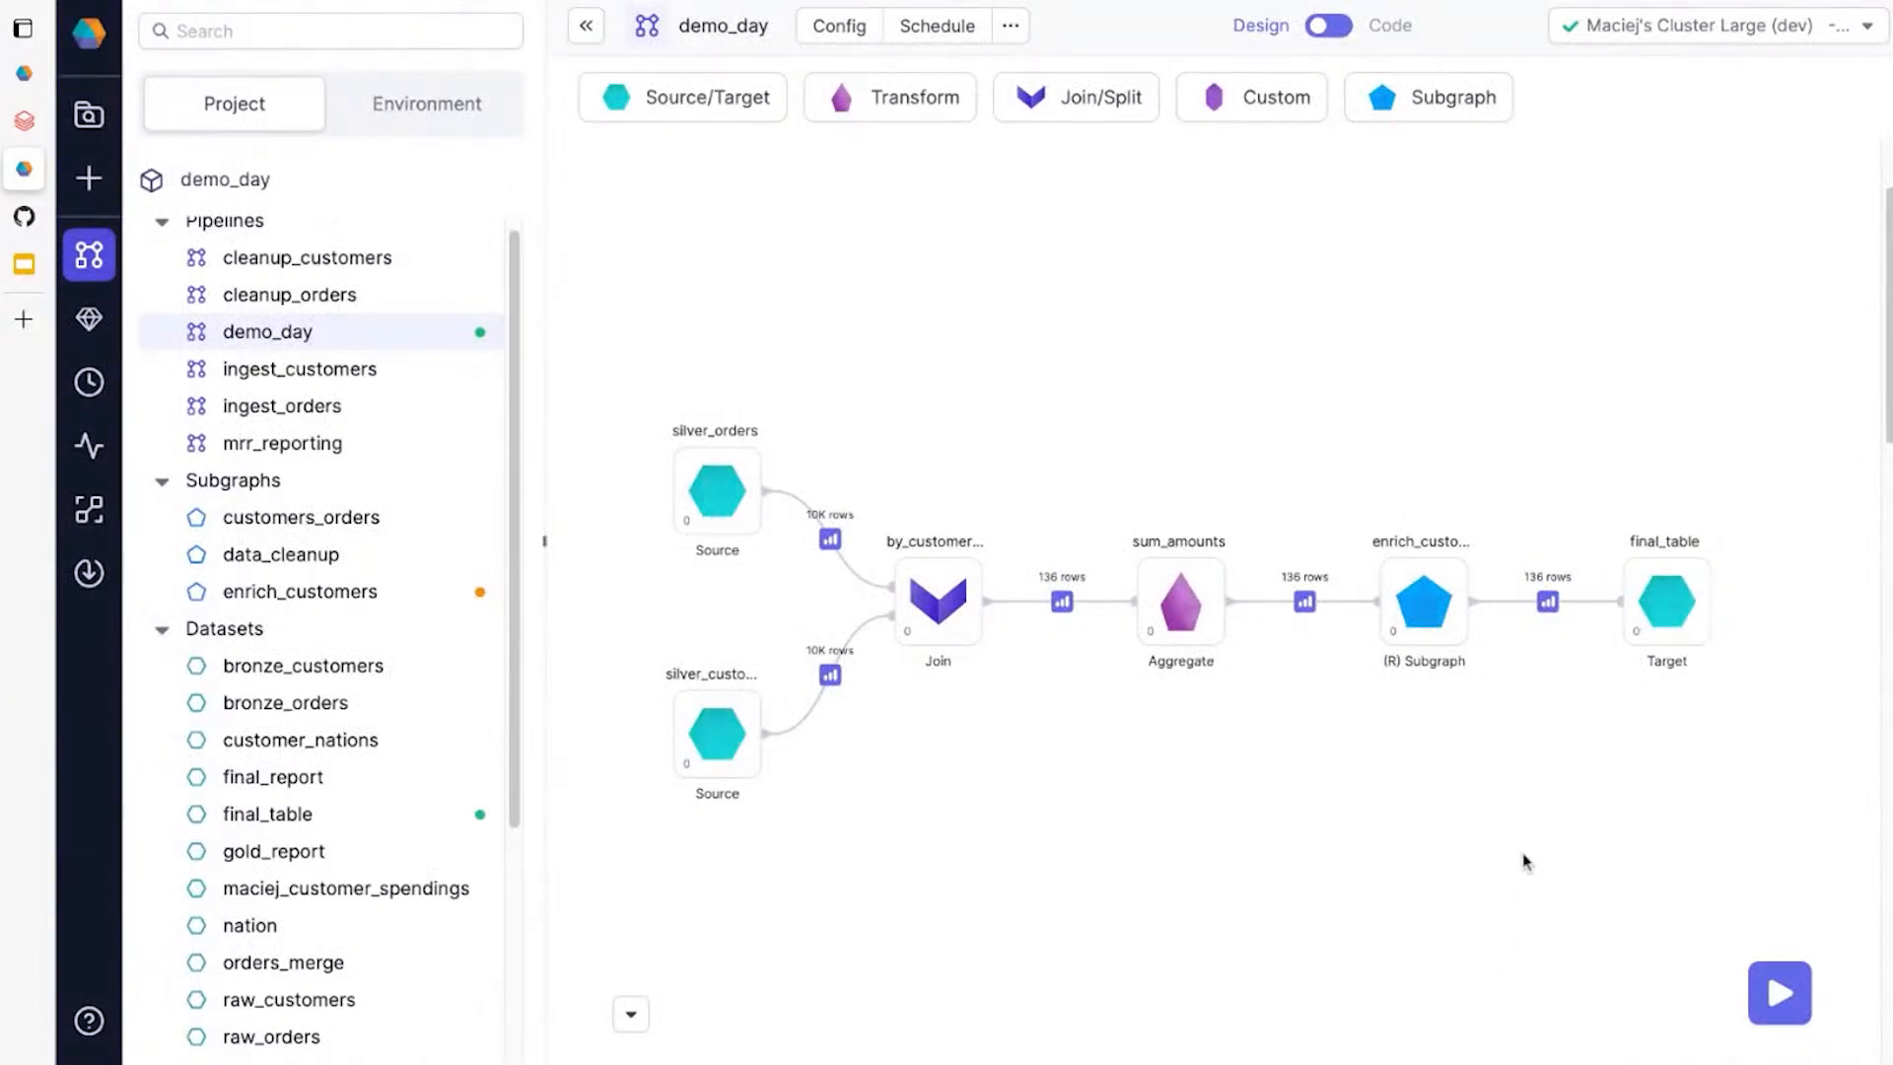
{"action": "left_click", "coordinate": [1780, 993]}
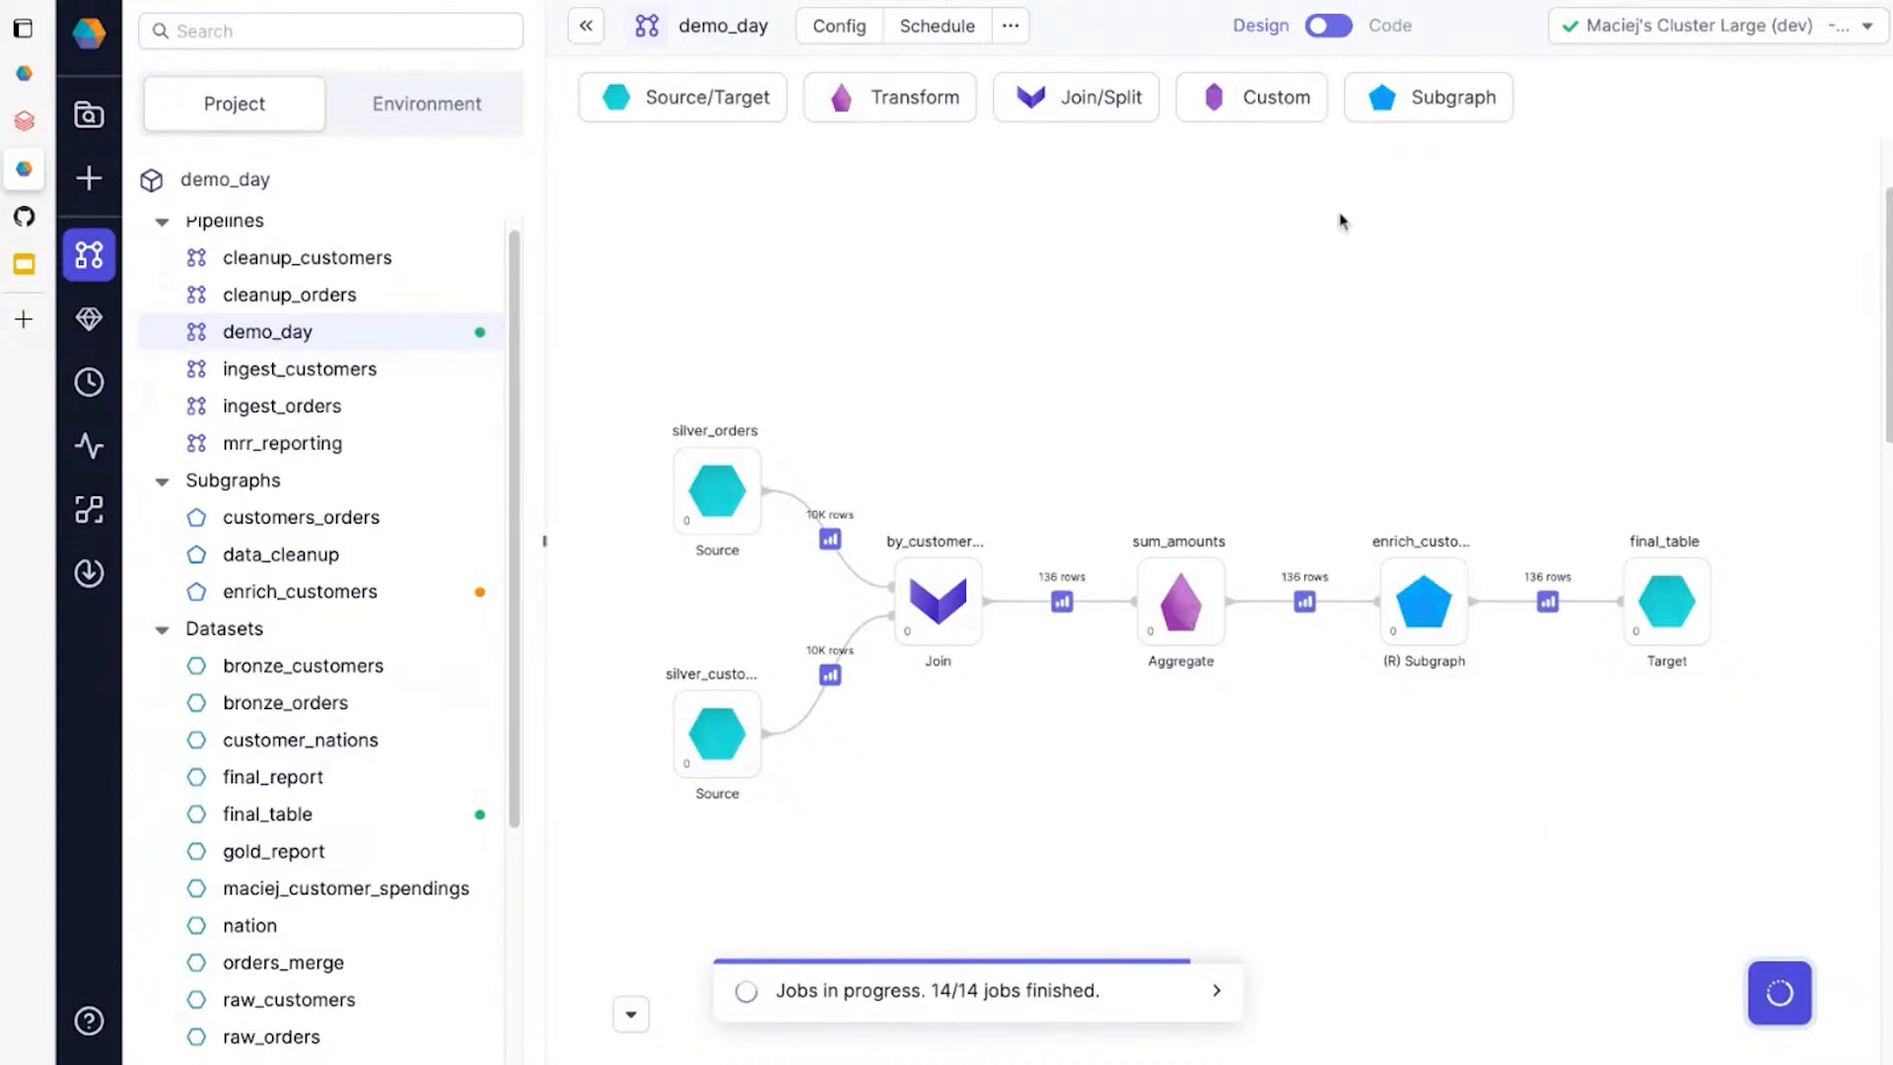
Examine the generated code in pipeline.py and by_customer_id.py, and return to the visual design.
{"action": "left_click", "coordinate": [1333, 26]}
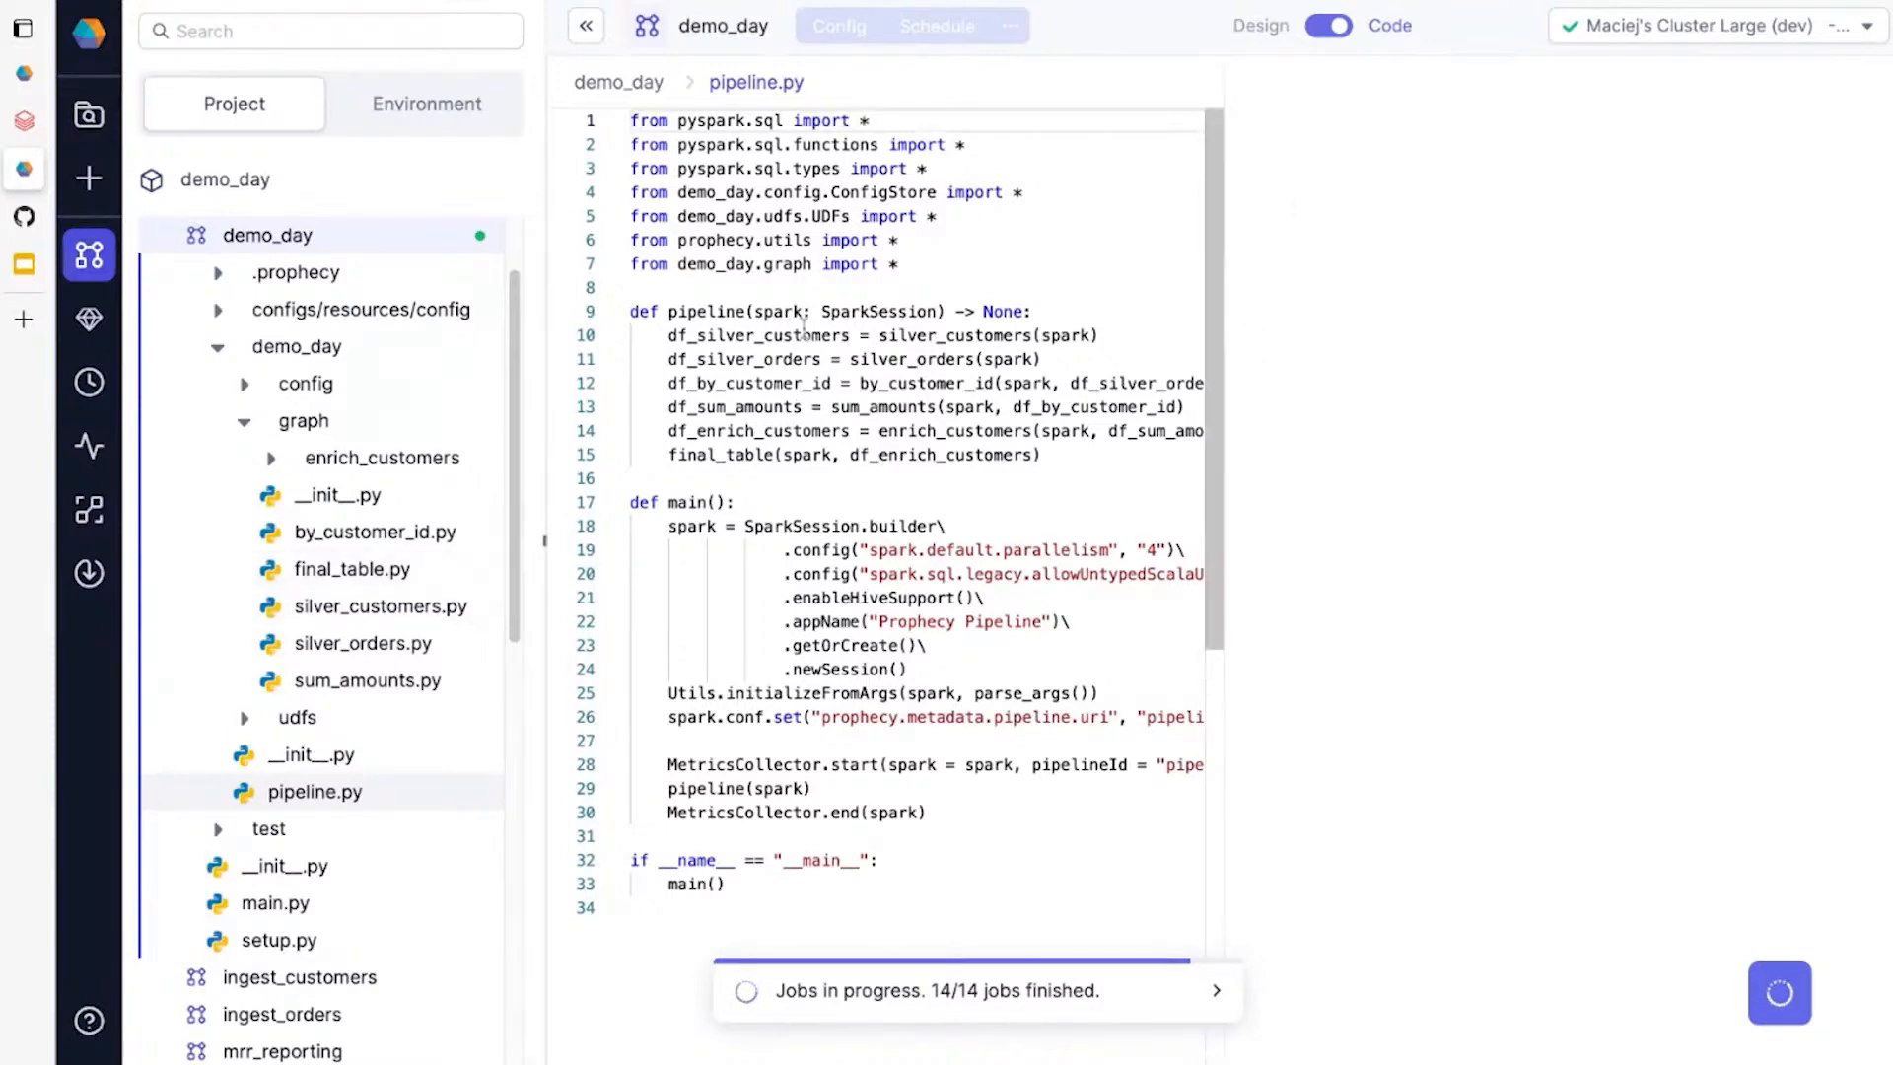
{"action": "left_click_drag", "start_coordinate": [879, 336], "coordinate": [975, 336]}
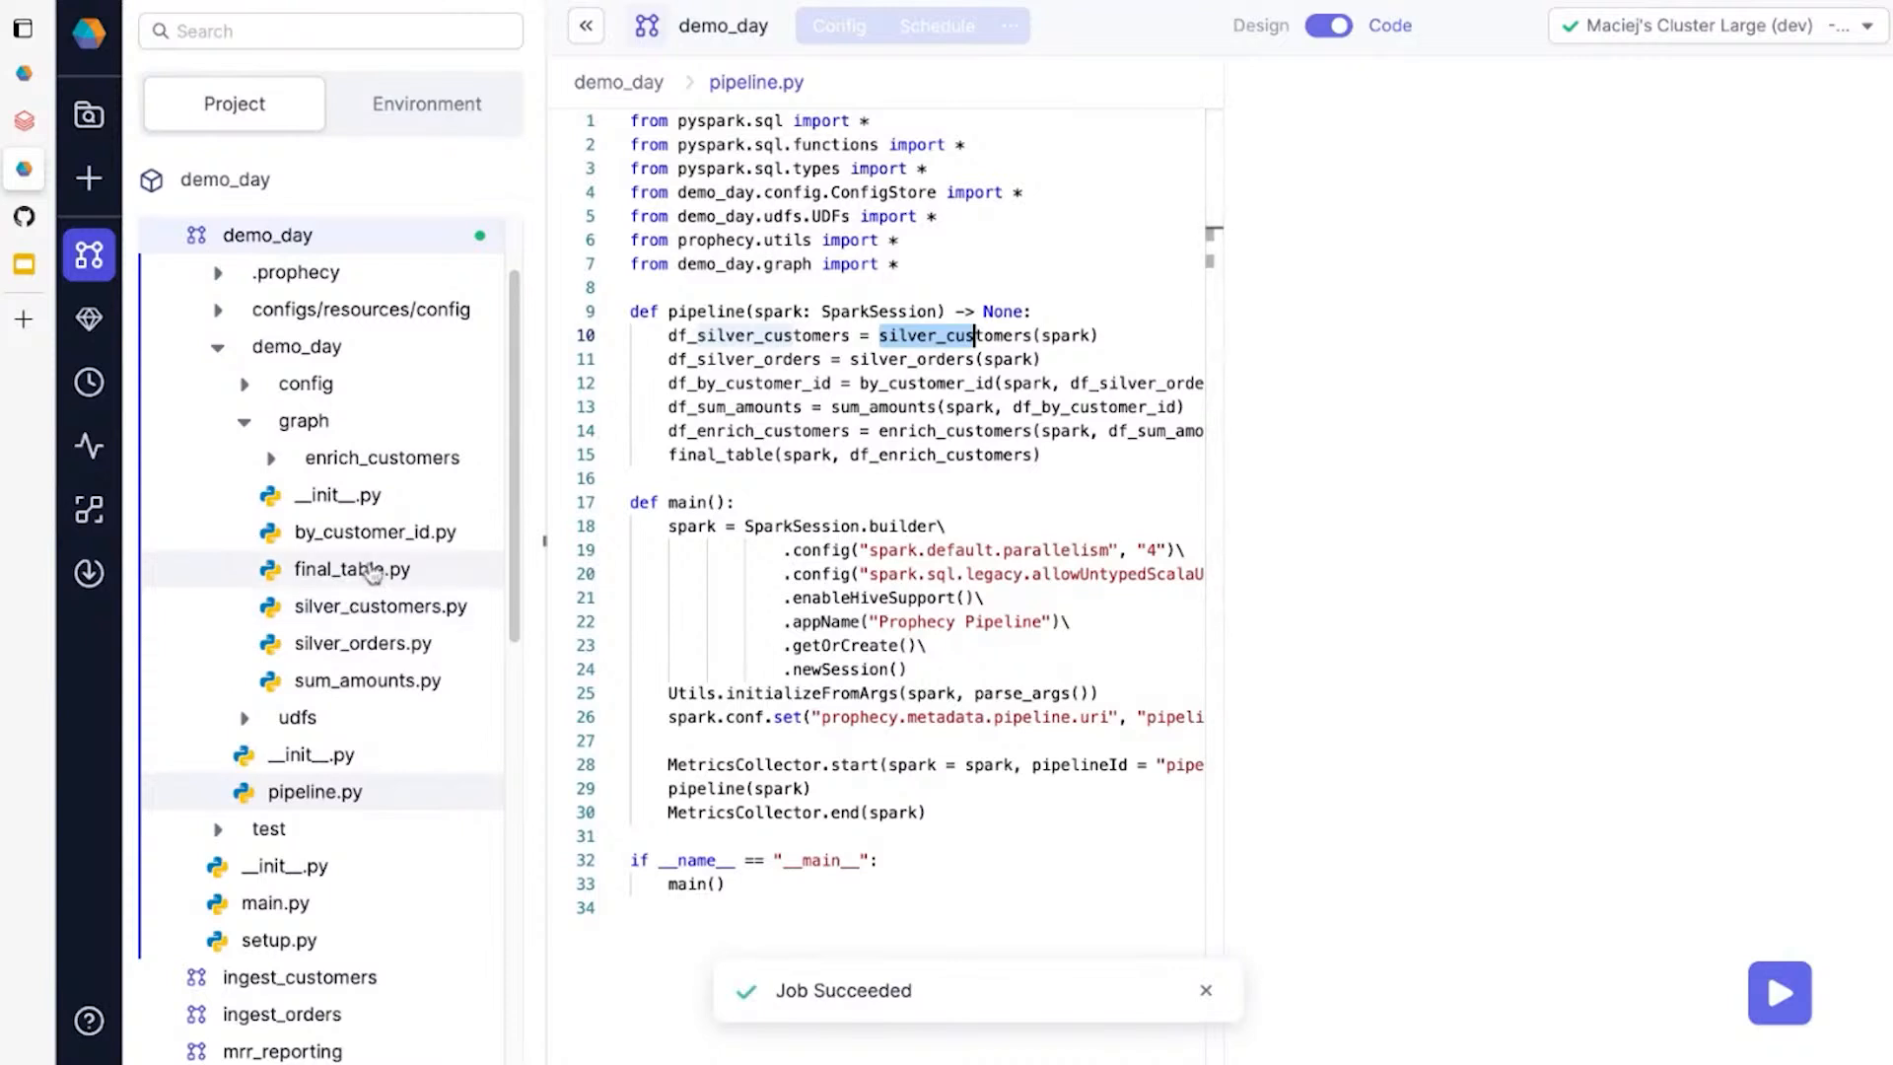
{"action": "left_click", "coordinate": [378, 533]}
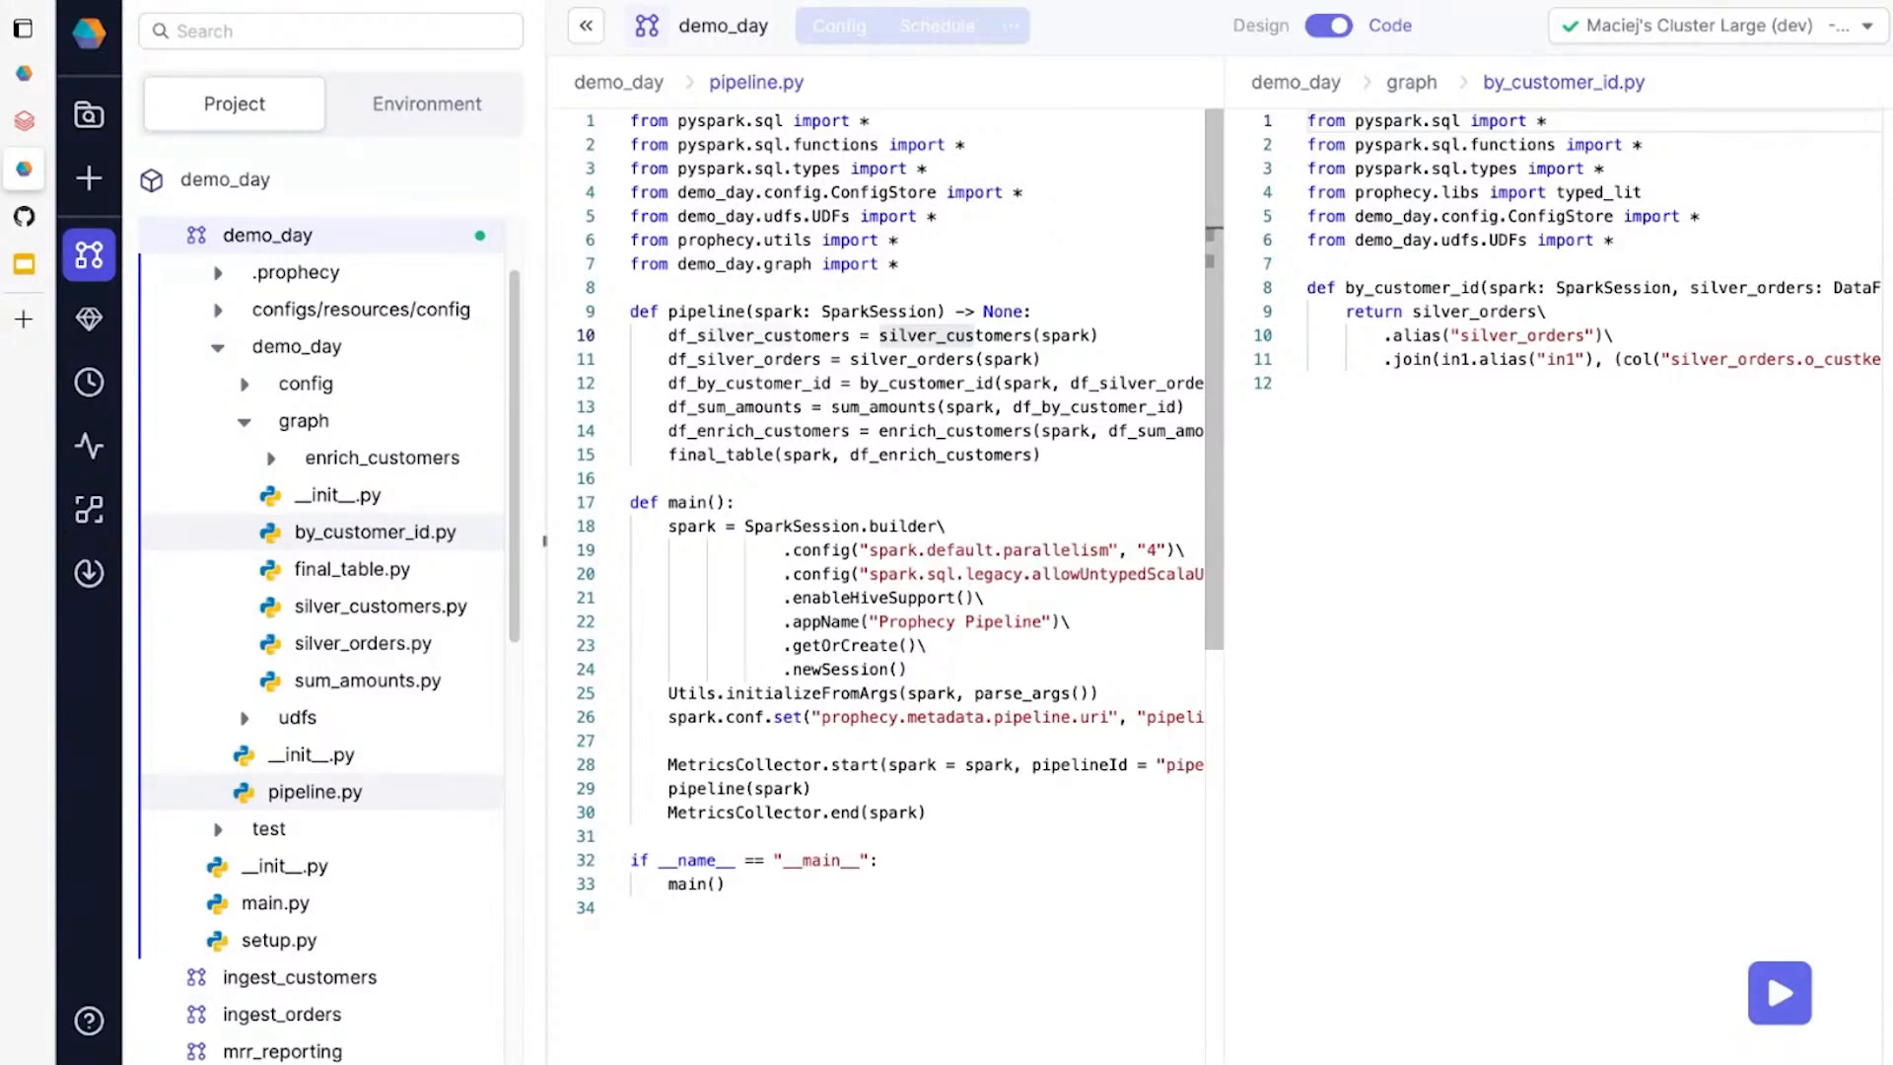
{"action": "left_click", "coordinate": [1327, 27]}
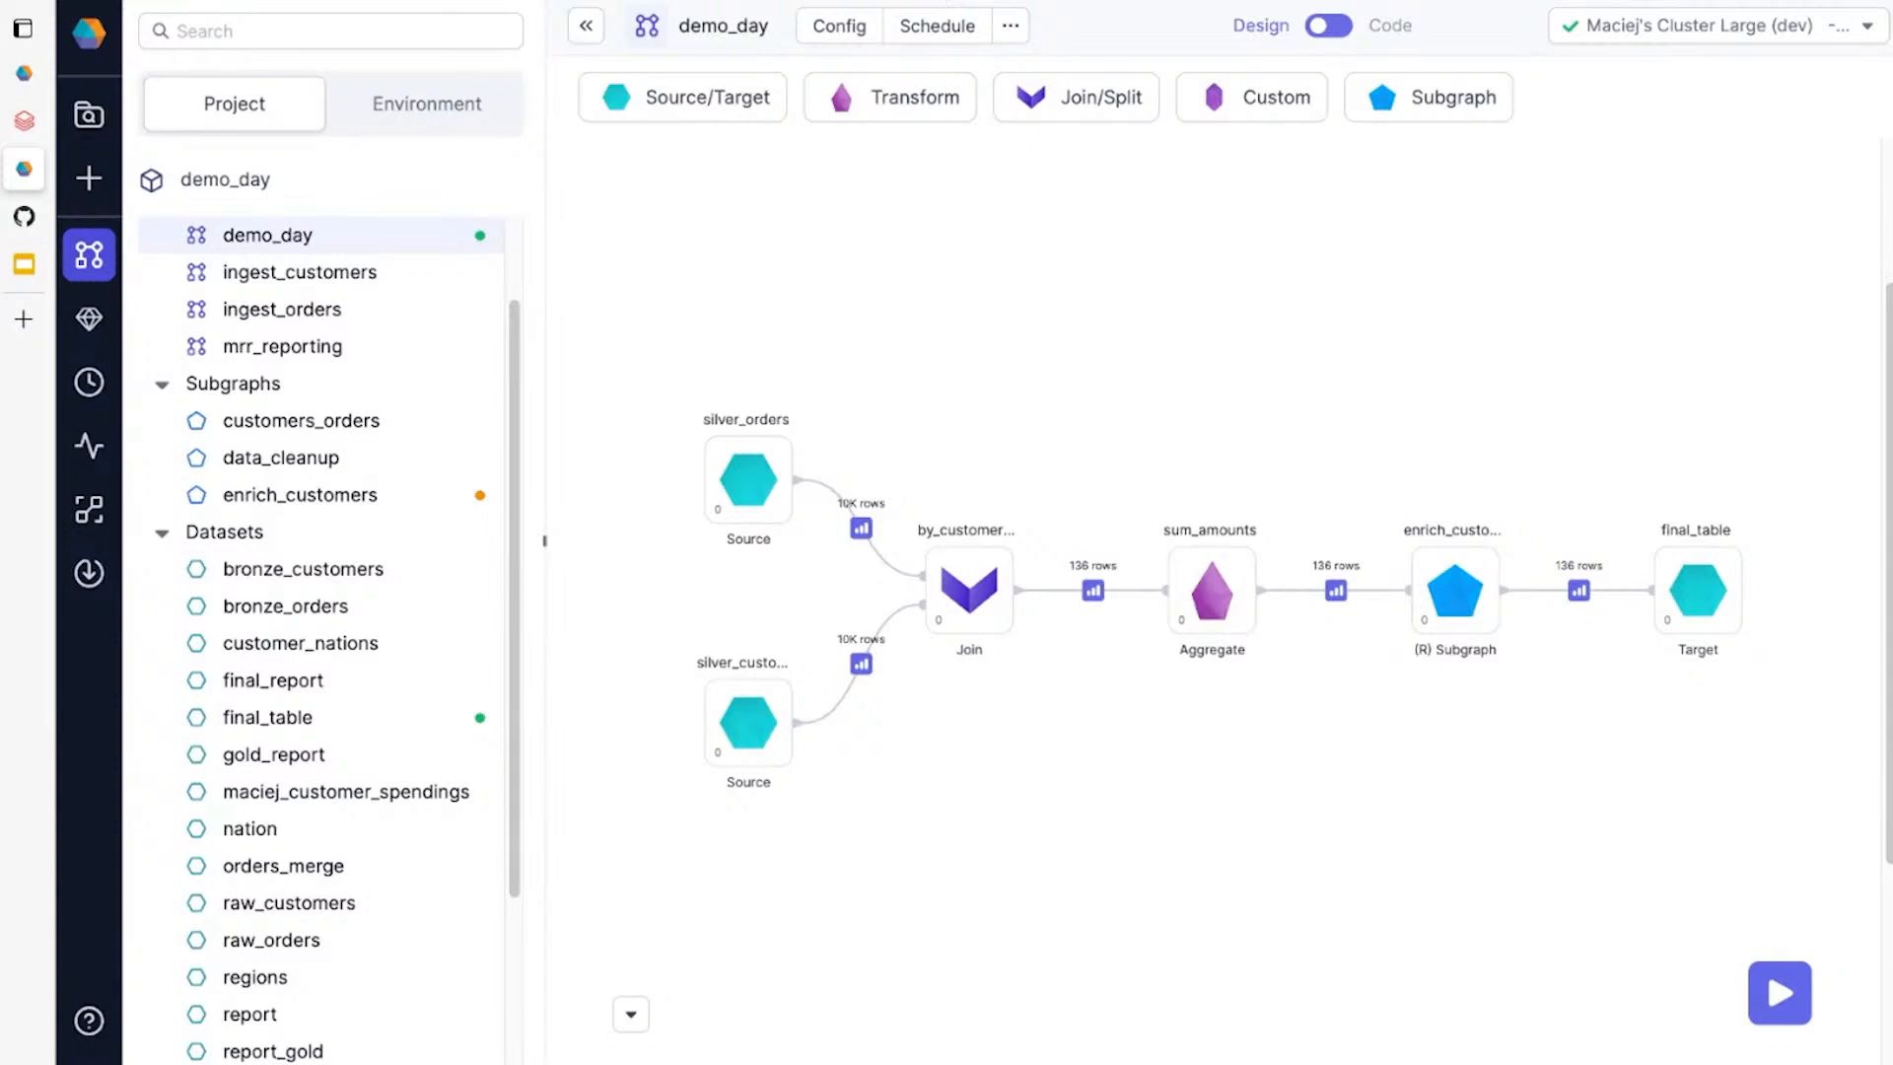
Create a job named monthly_schedule for the pipeline, repeating monthly on day 1 at 12:00 AM on the small cluster.
{"action": "left_click", "coordinate": [936, 26]}
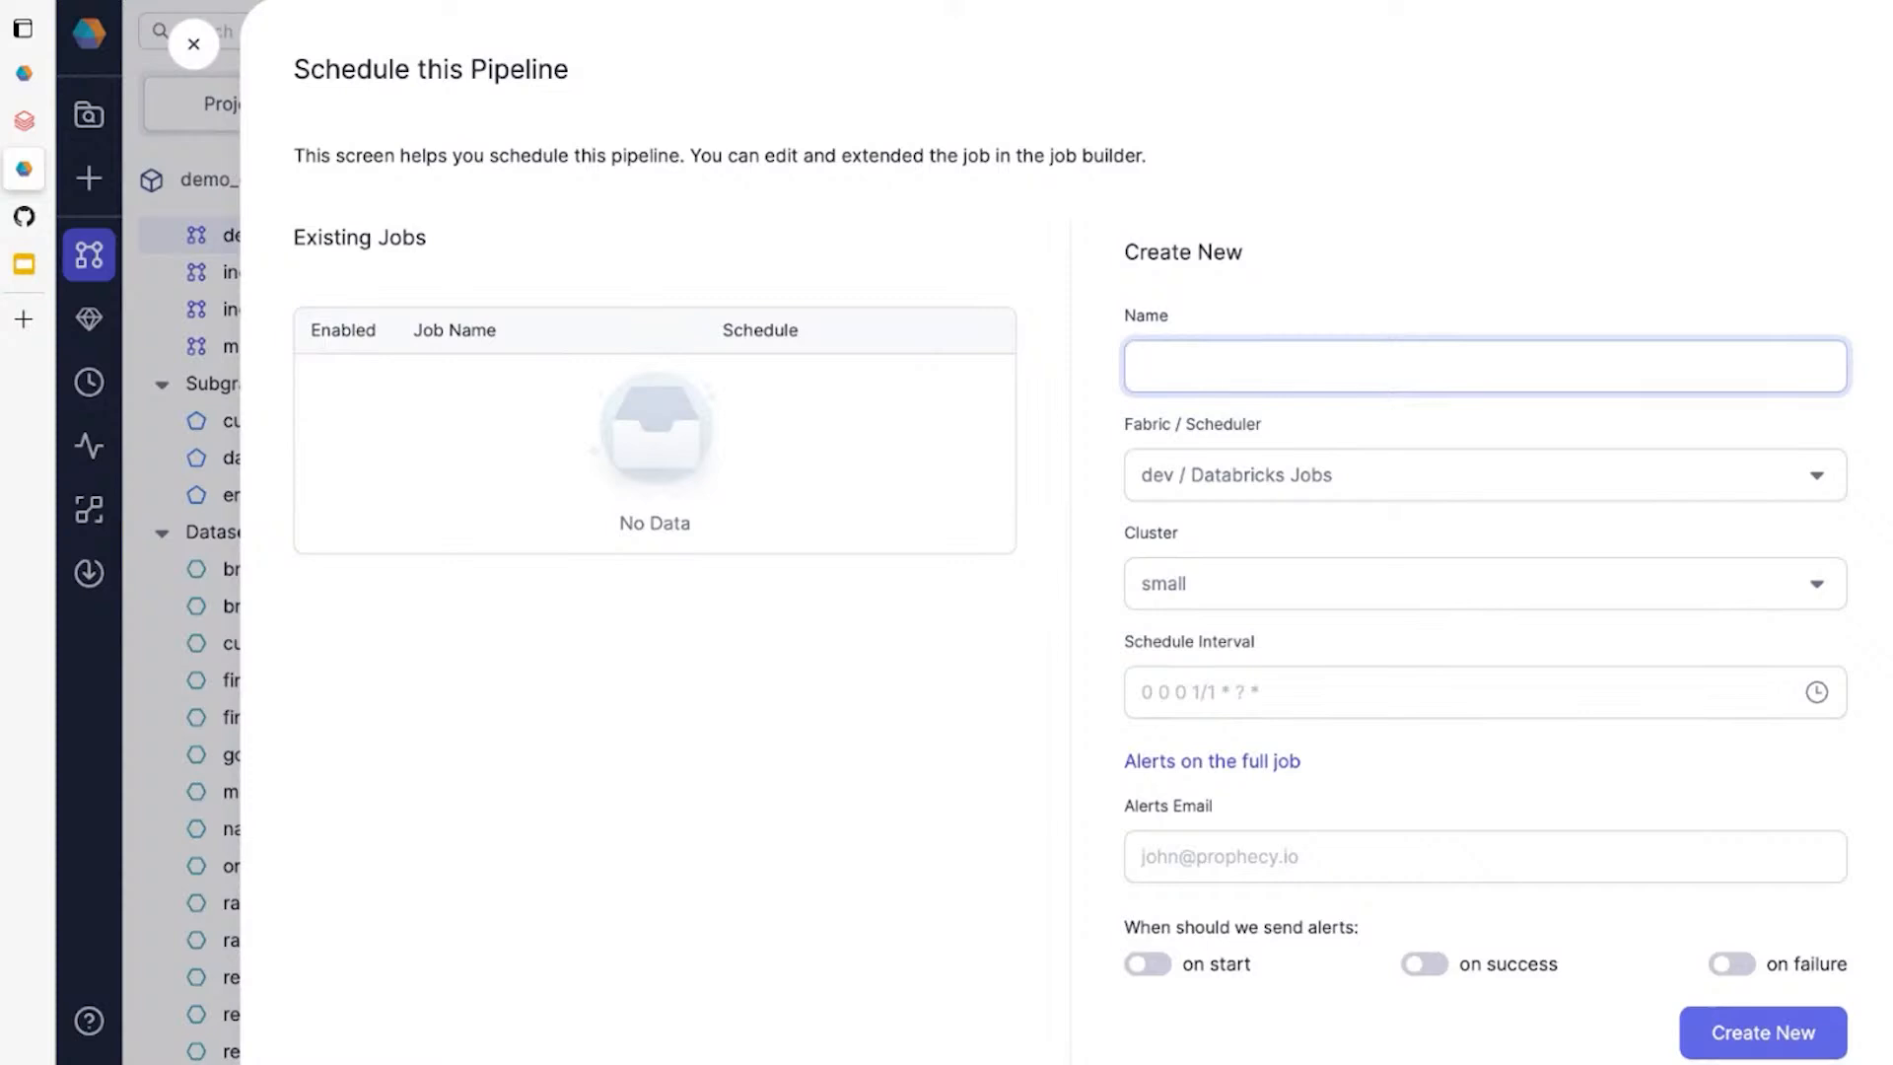
{"action": "type", "text": "monthly_schedule"}
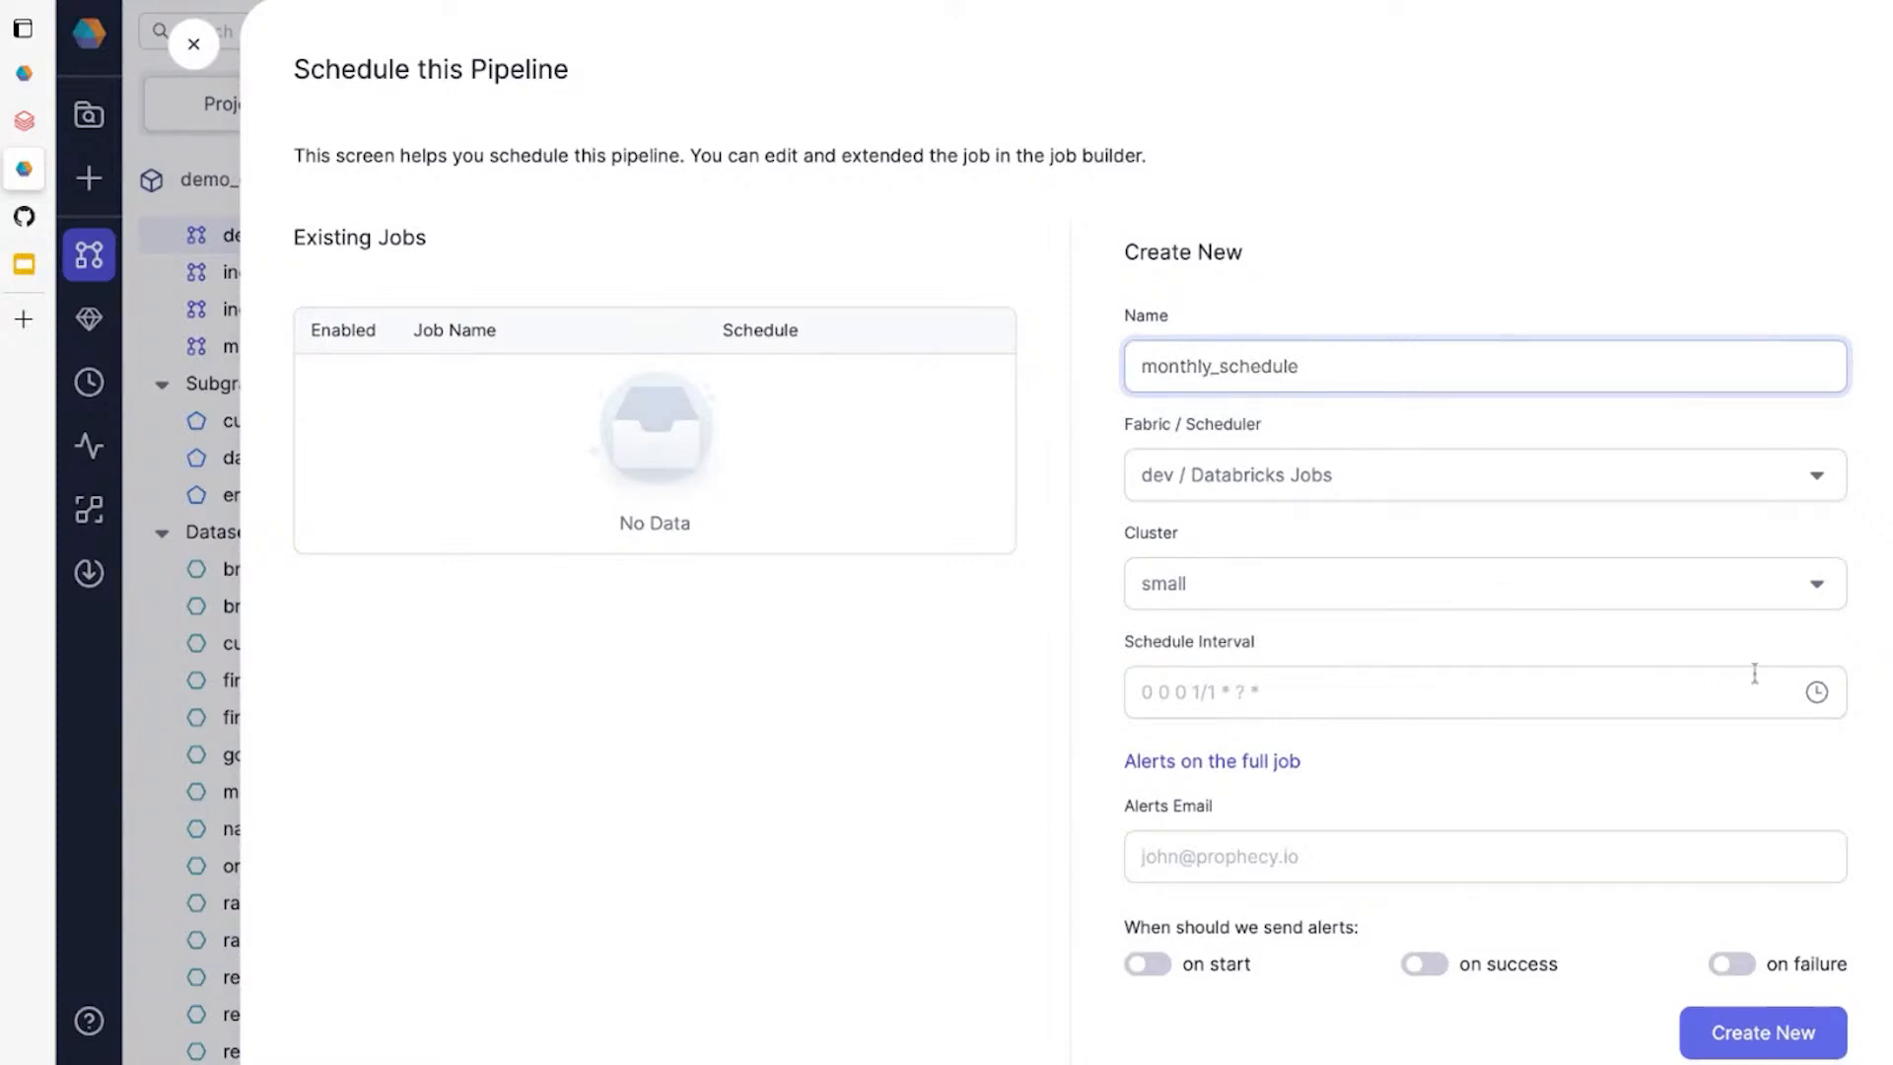
{"action": "left_click", "coordinate": [1814, 691]}
{"action": "left_click", "coordinate": [1030, 501]}
{"action": "left_click", "coordinate": [712, 580]}
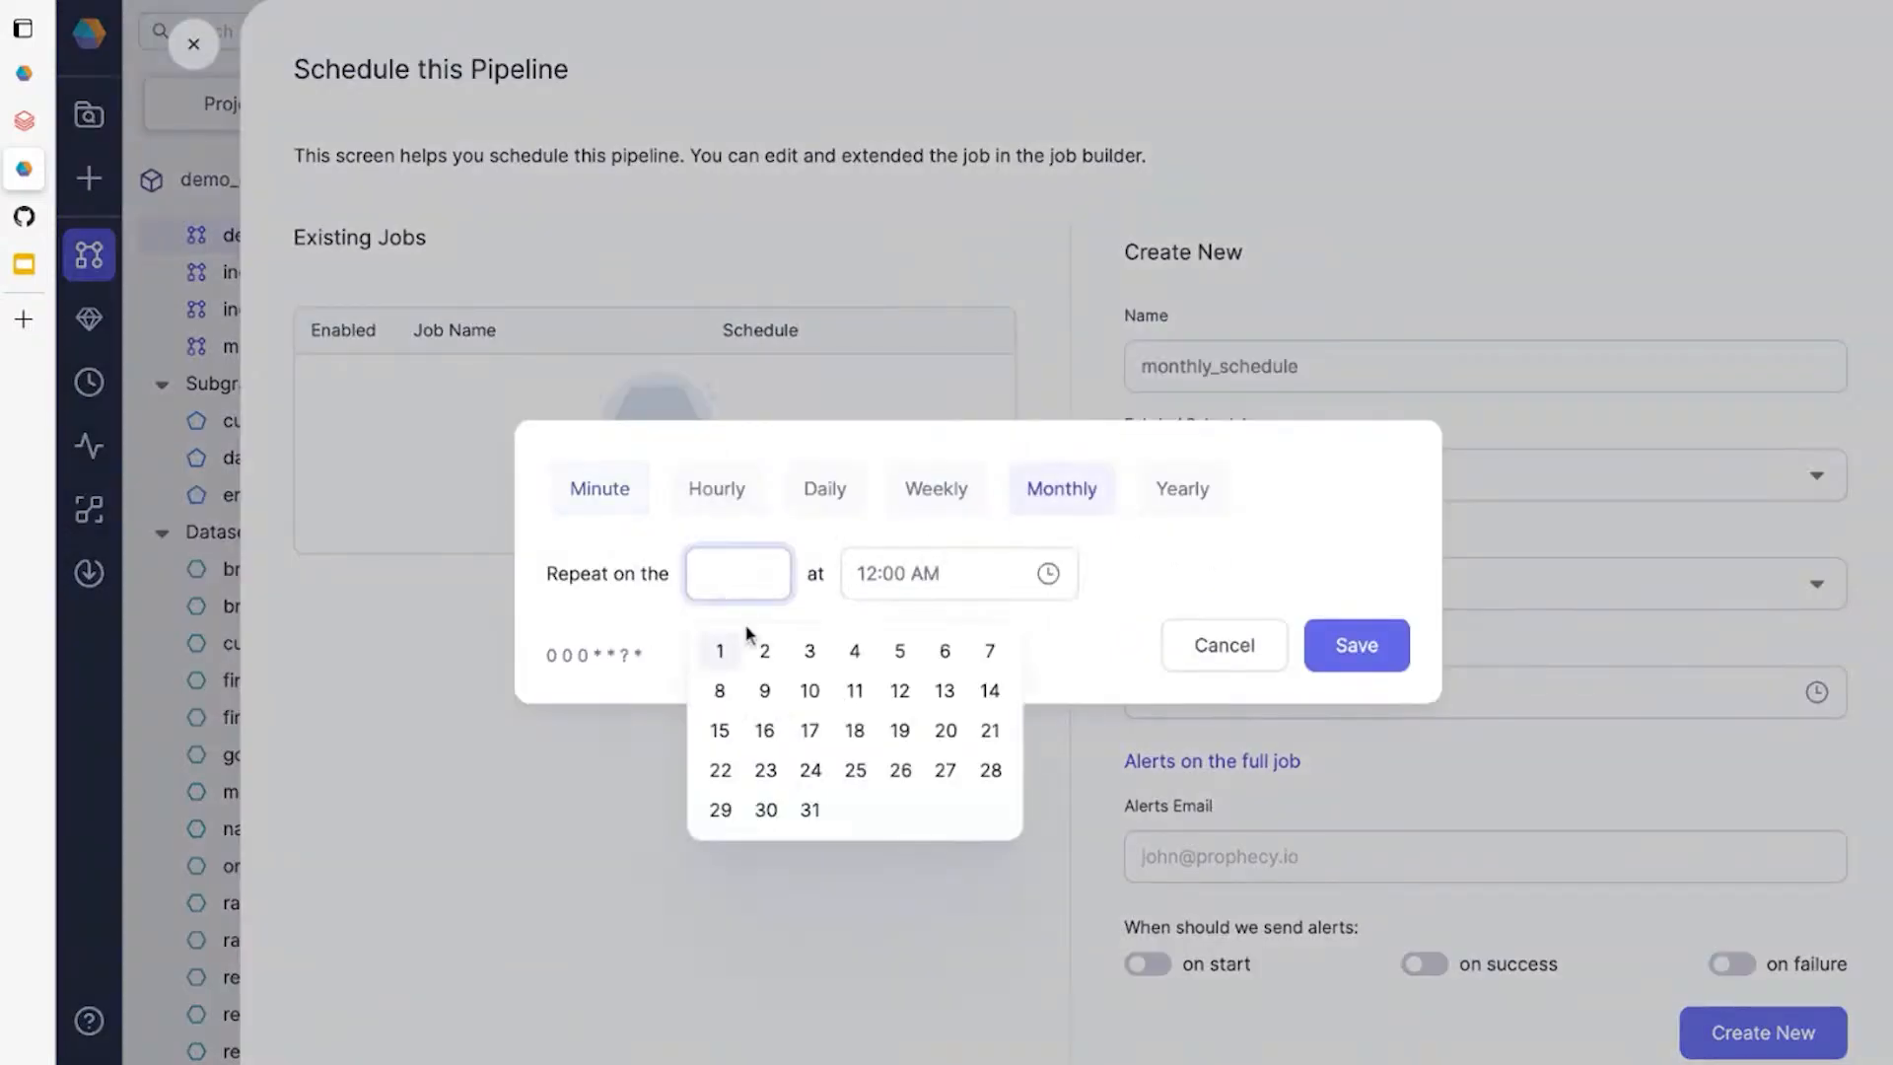
{"action": "left_click", "coordinate": [720, 650]}
{"action": "left_click", "coordinate": [1357, 647]}
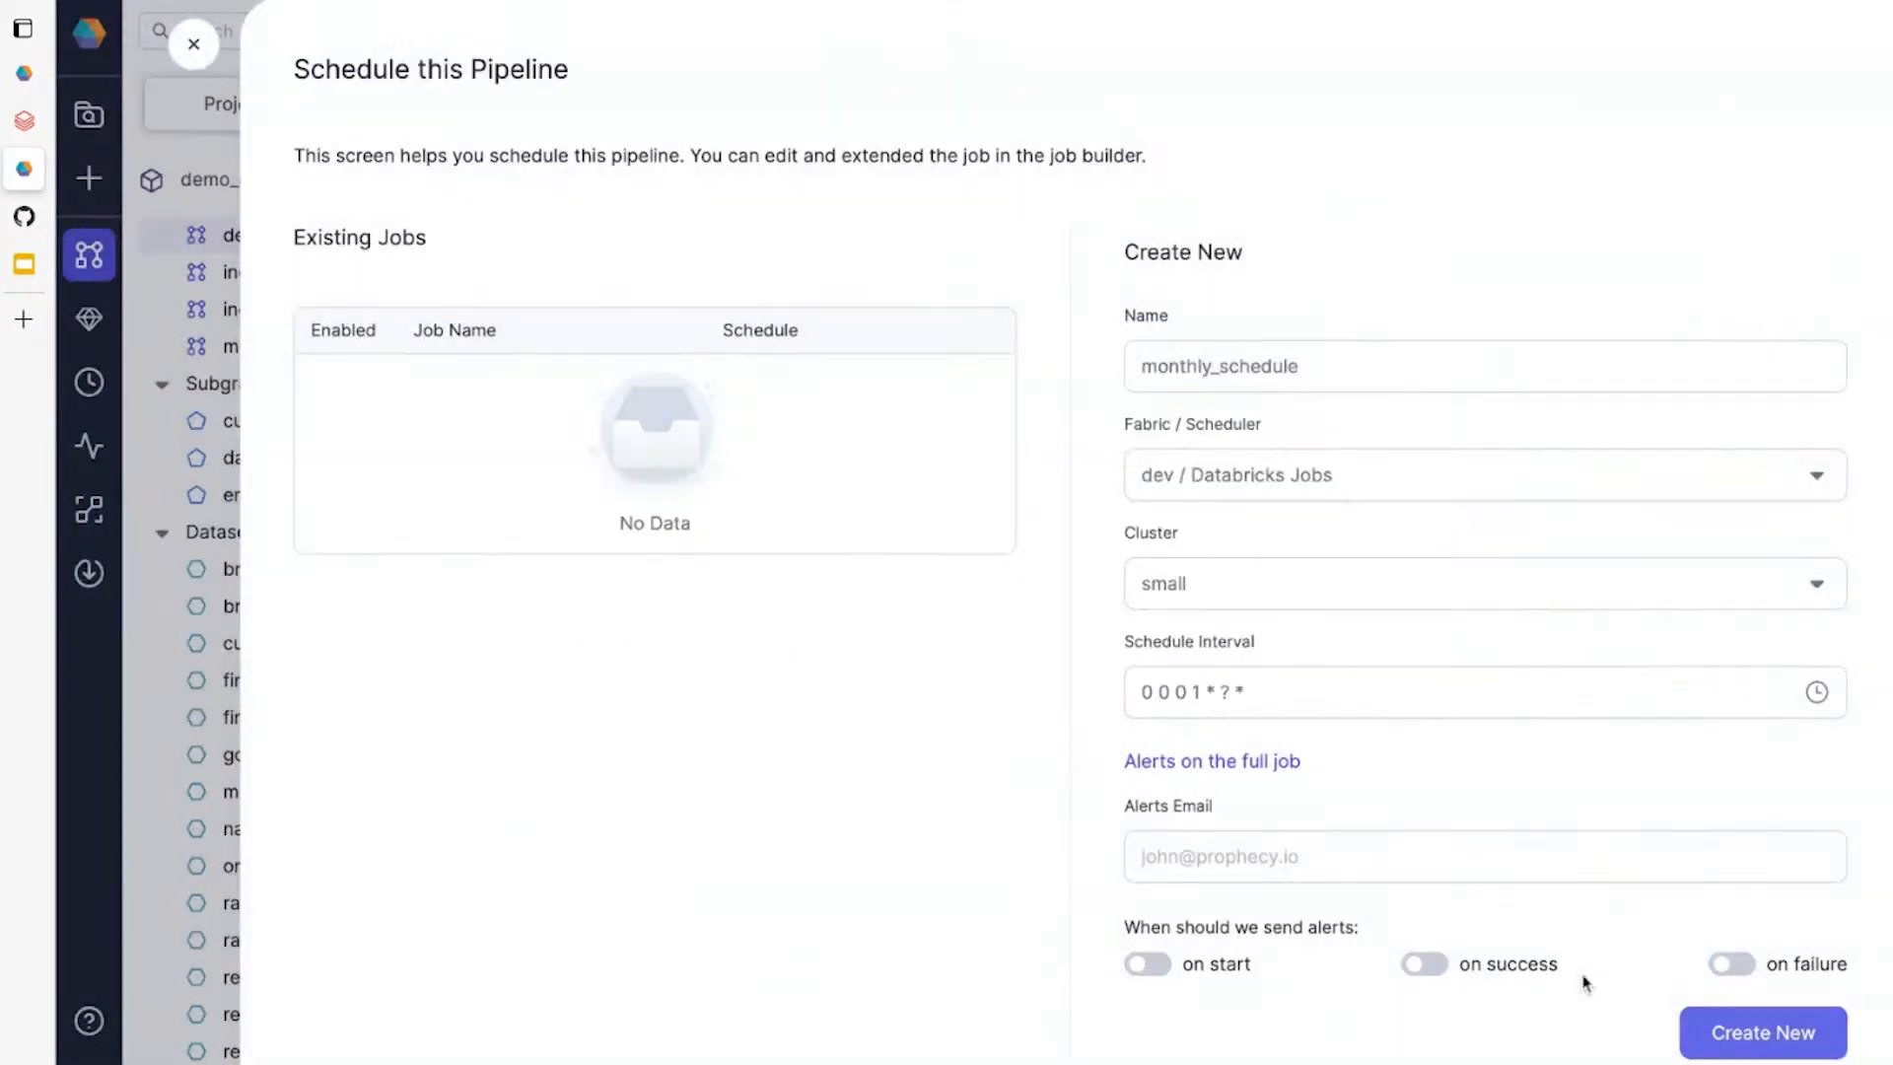
{"action": "left_click", "coordinate": [1775, 1055]}
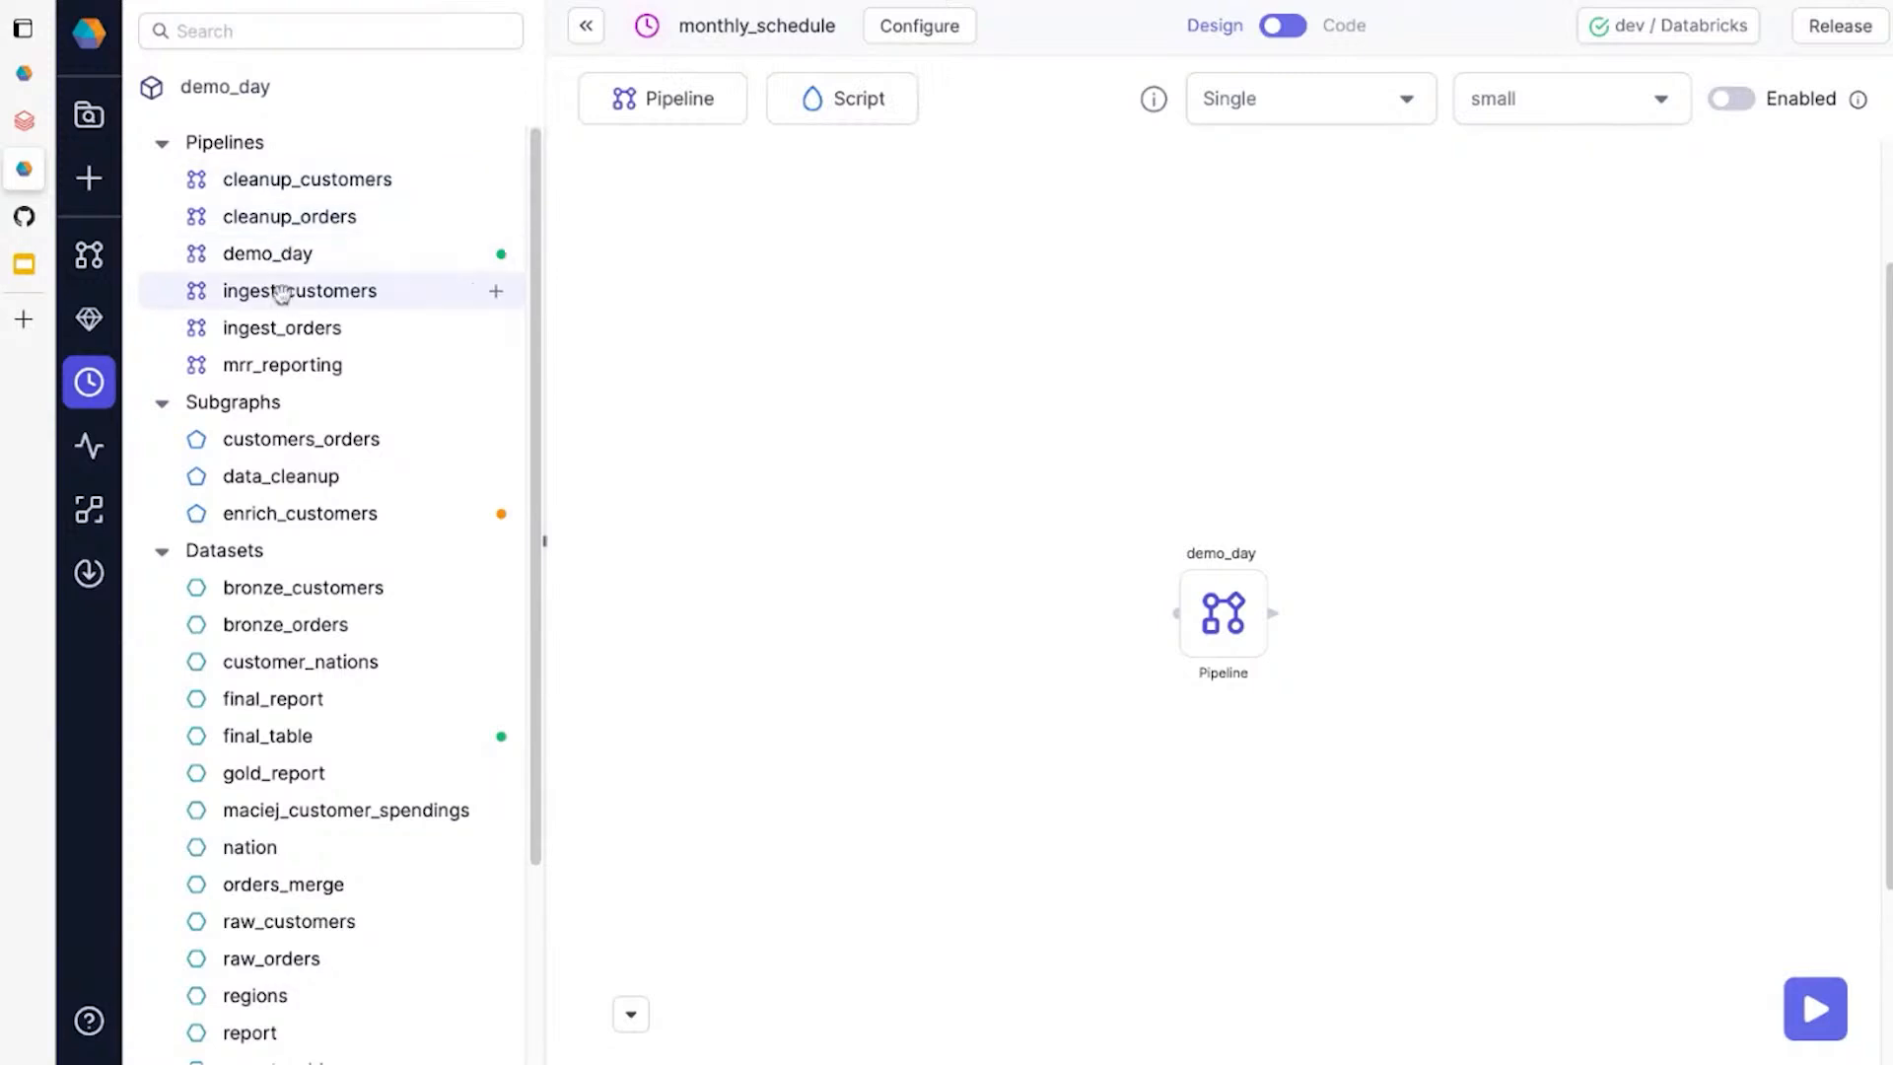
Add the cleanup_customers and cleanup_orders pipelines to the job and connect both to the input of demo_day.
{"action": "left_click", "coordinate": [316, 187]}
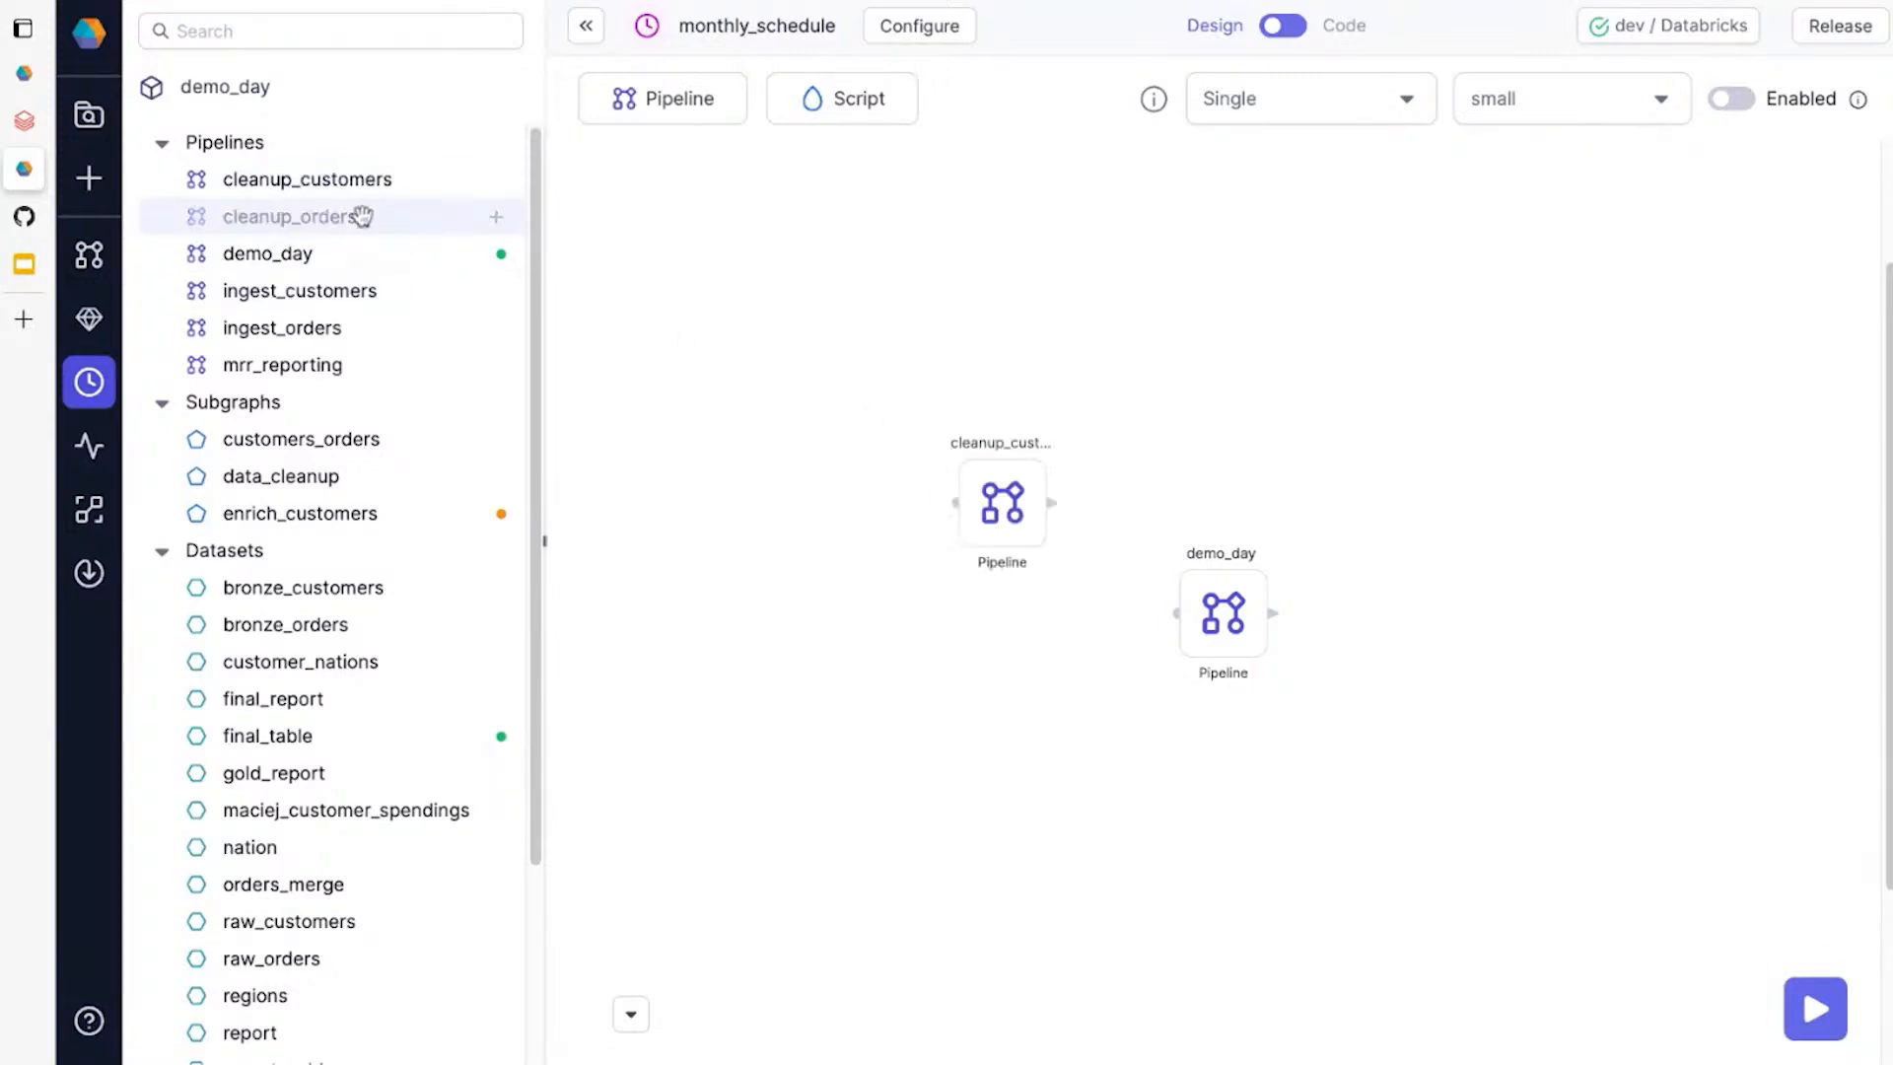
{"action": "left_click_drag", "start_coordinate": [363, 216], "coordinate": [1002, 747]}
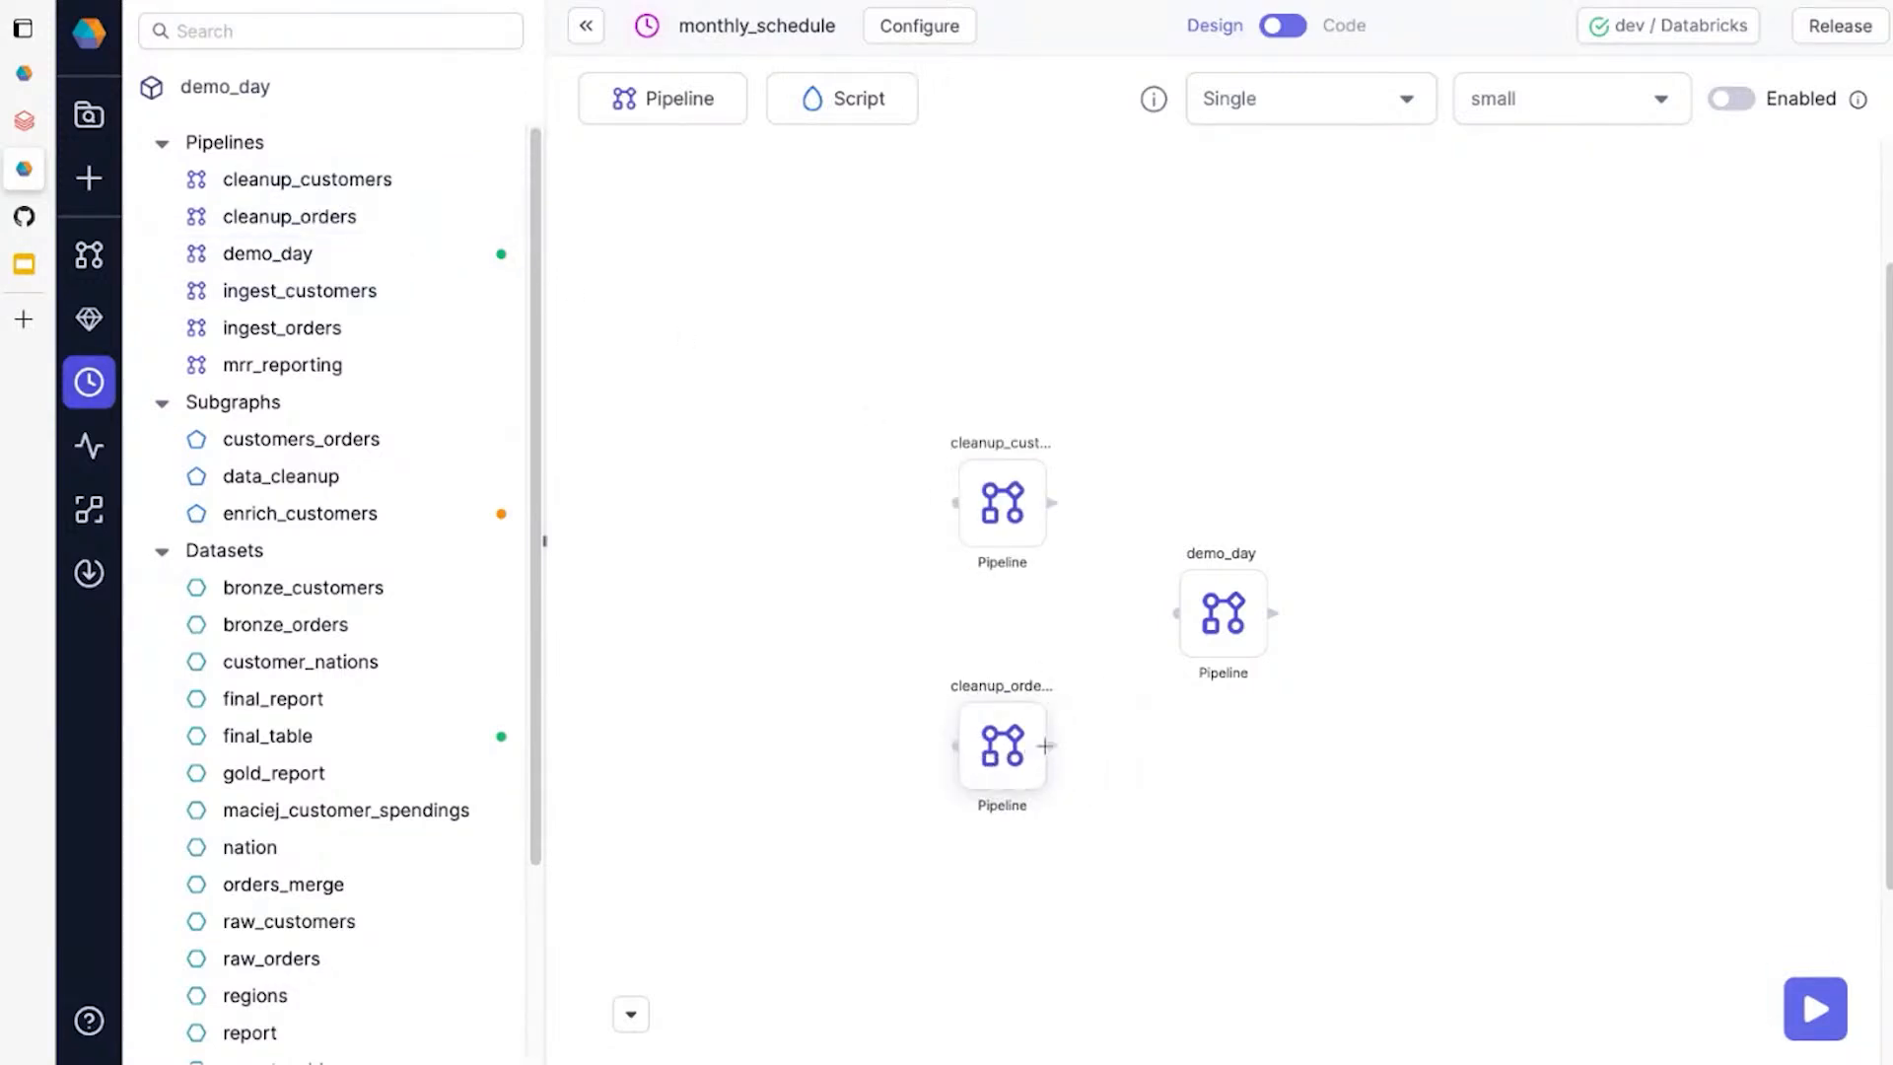
{"action": "left_click_drag", "start_coordinate": [1053, 502], "coordinate": [1177, 613]}
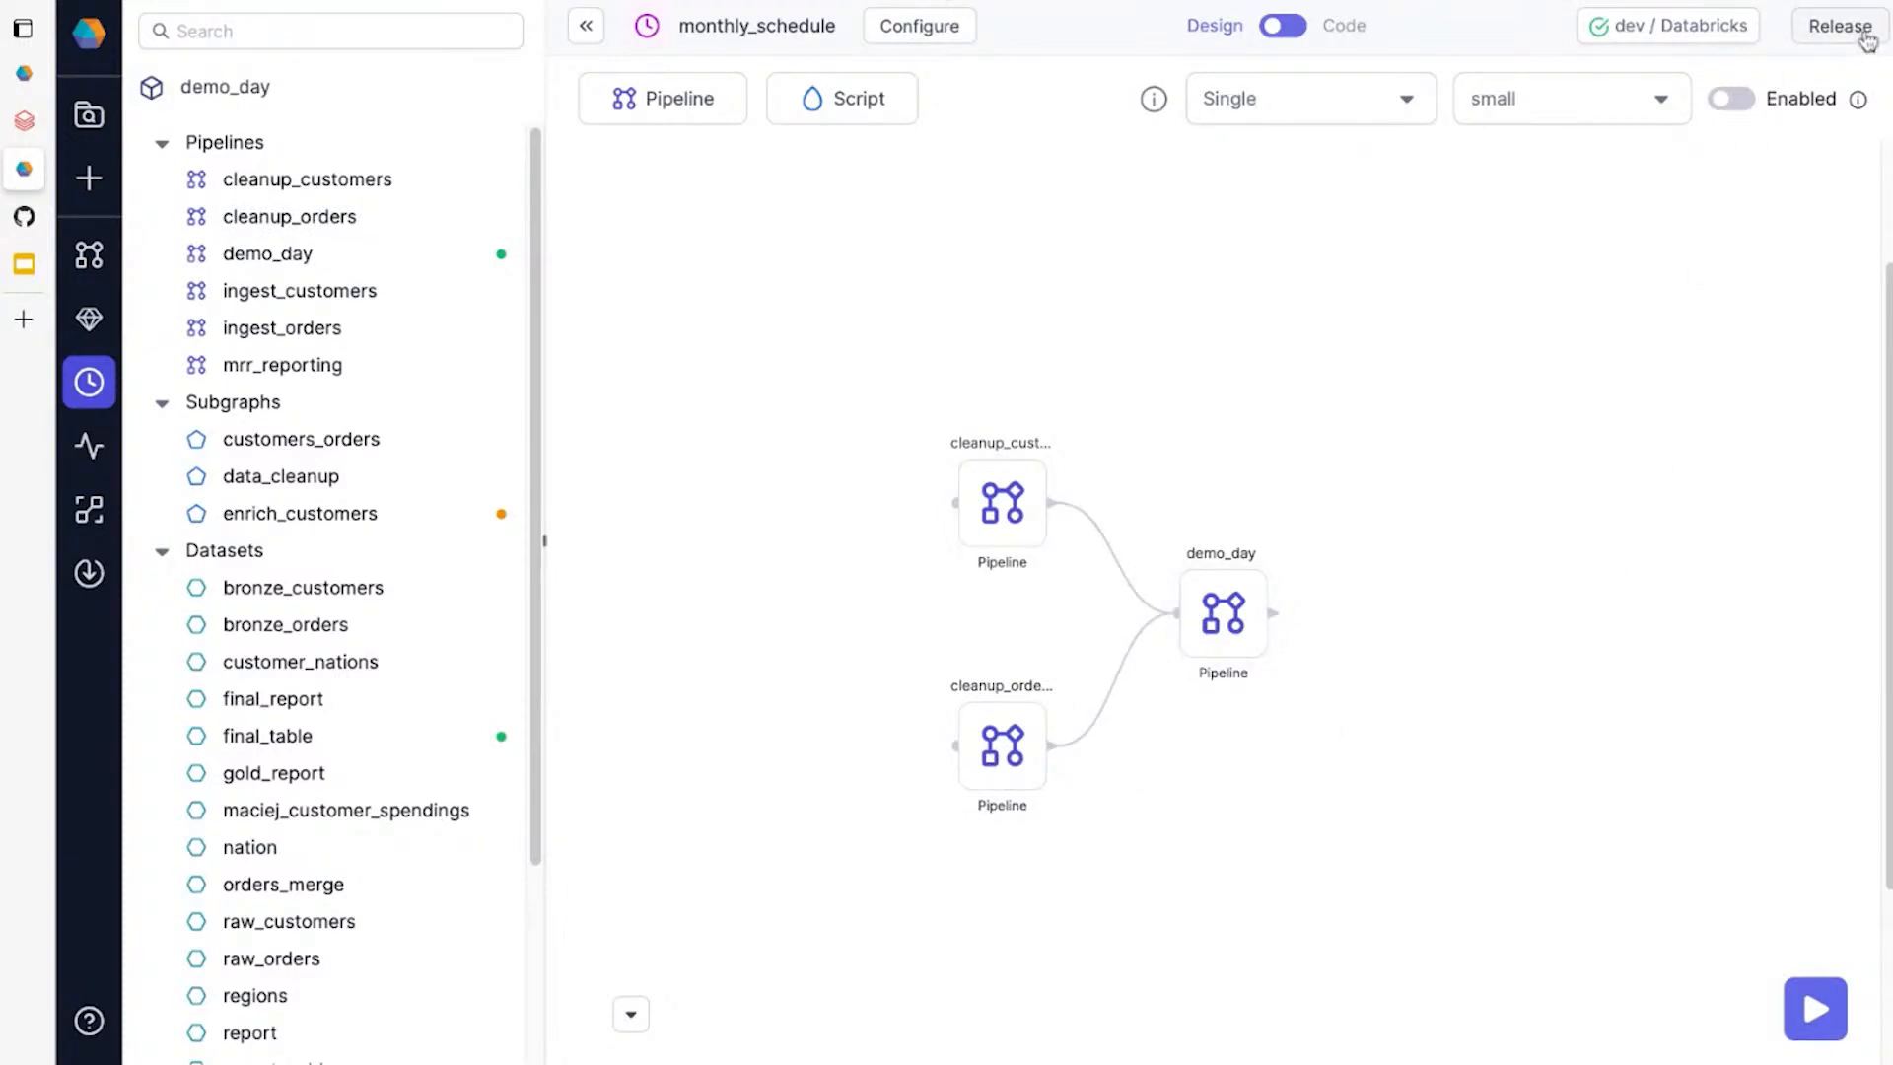
Commit the project changes to the development branch and check the push in the GitHub repository.
{"action": "left_click", "coordinate": [1864, 36]}
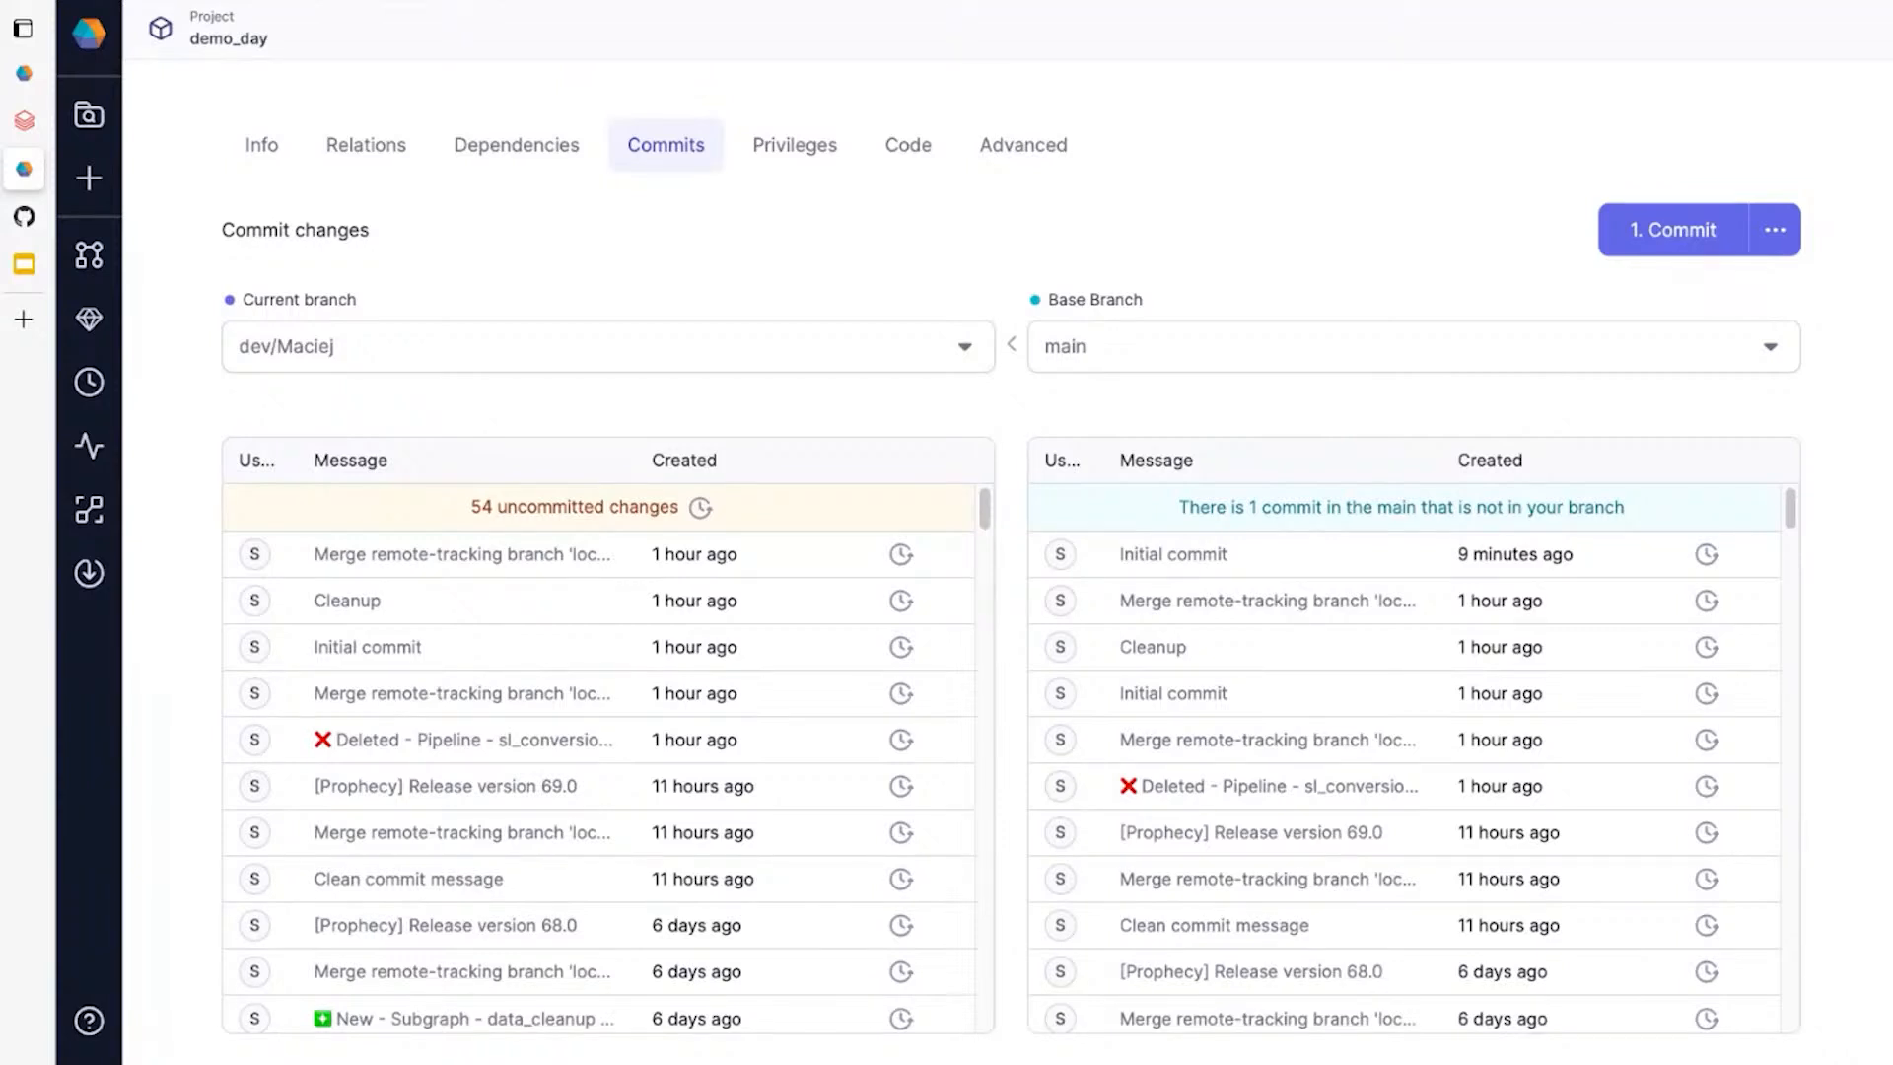
{"action": "left_click", "coordinate": [1640, 229]}
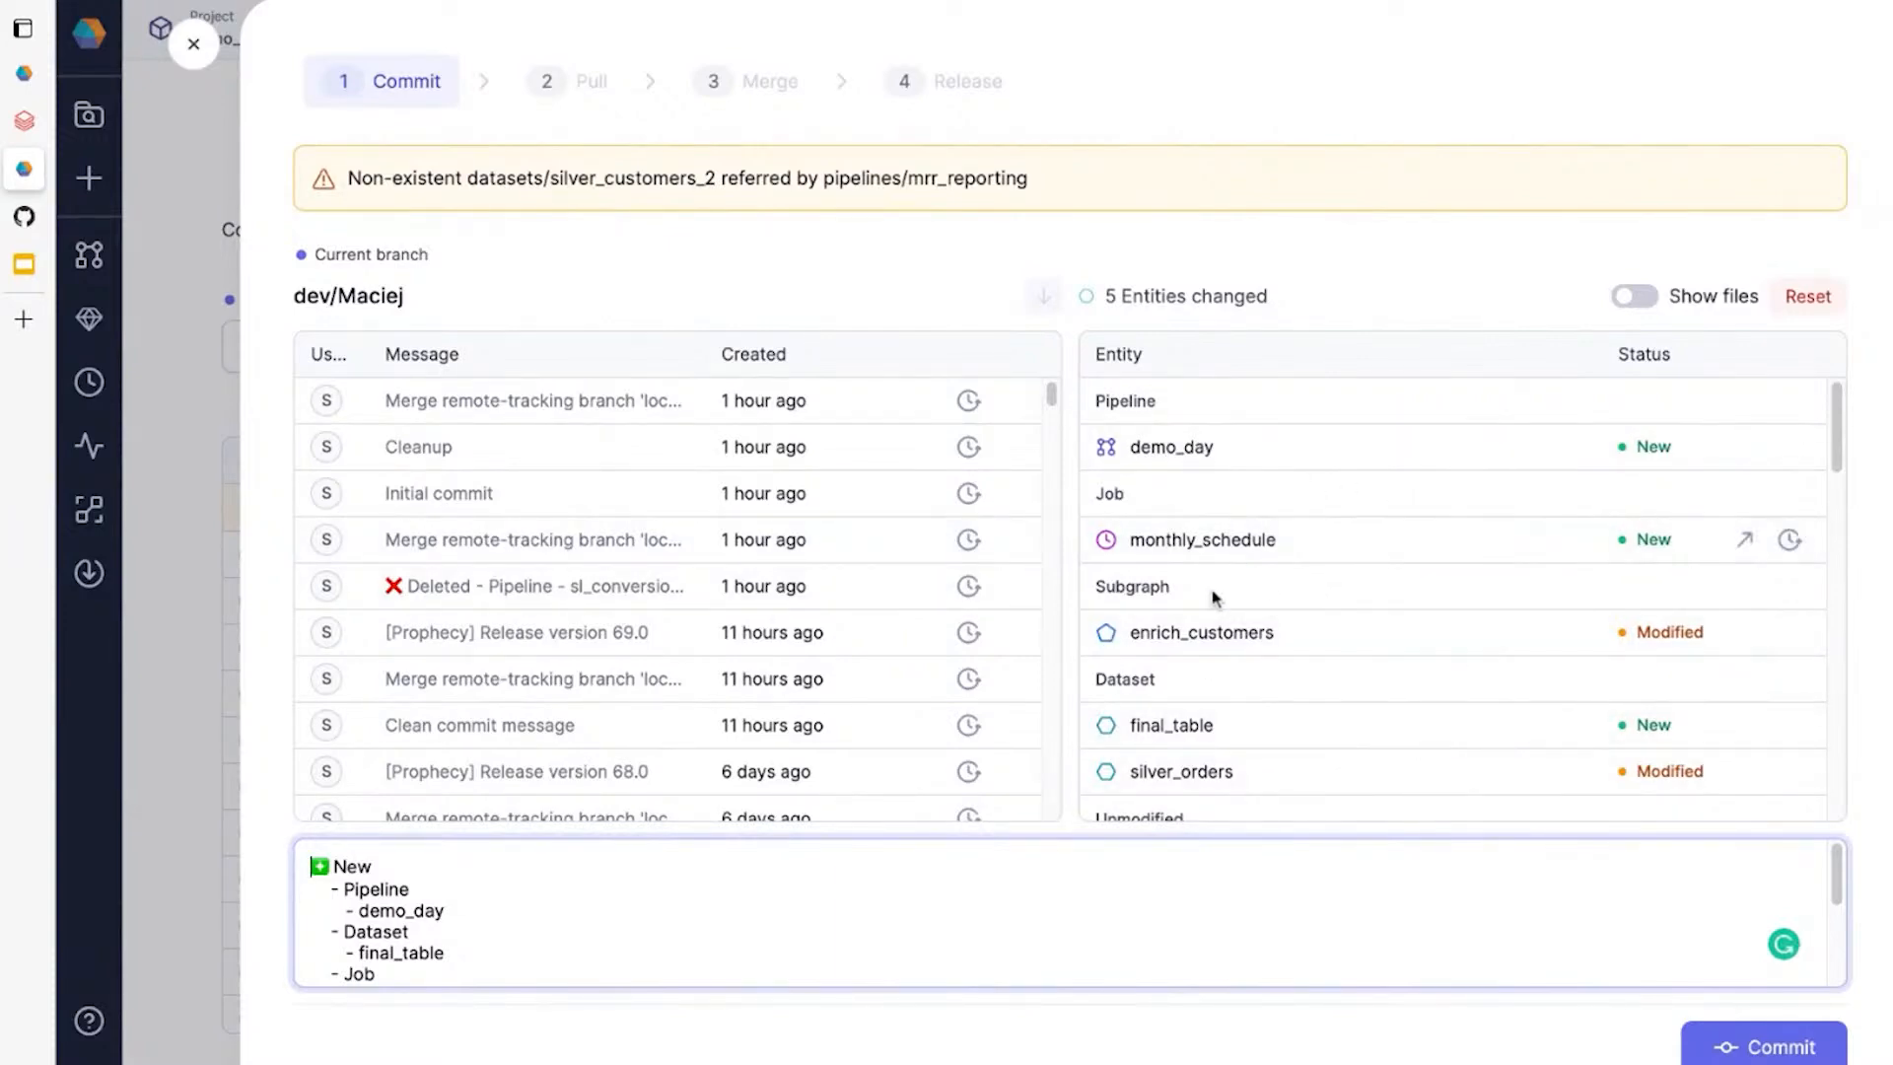
{"action": "left_click", "coordinate": [1750, 1045]}
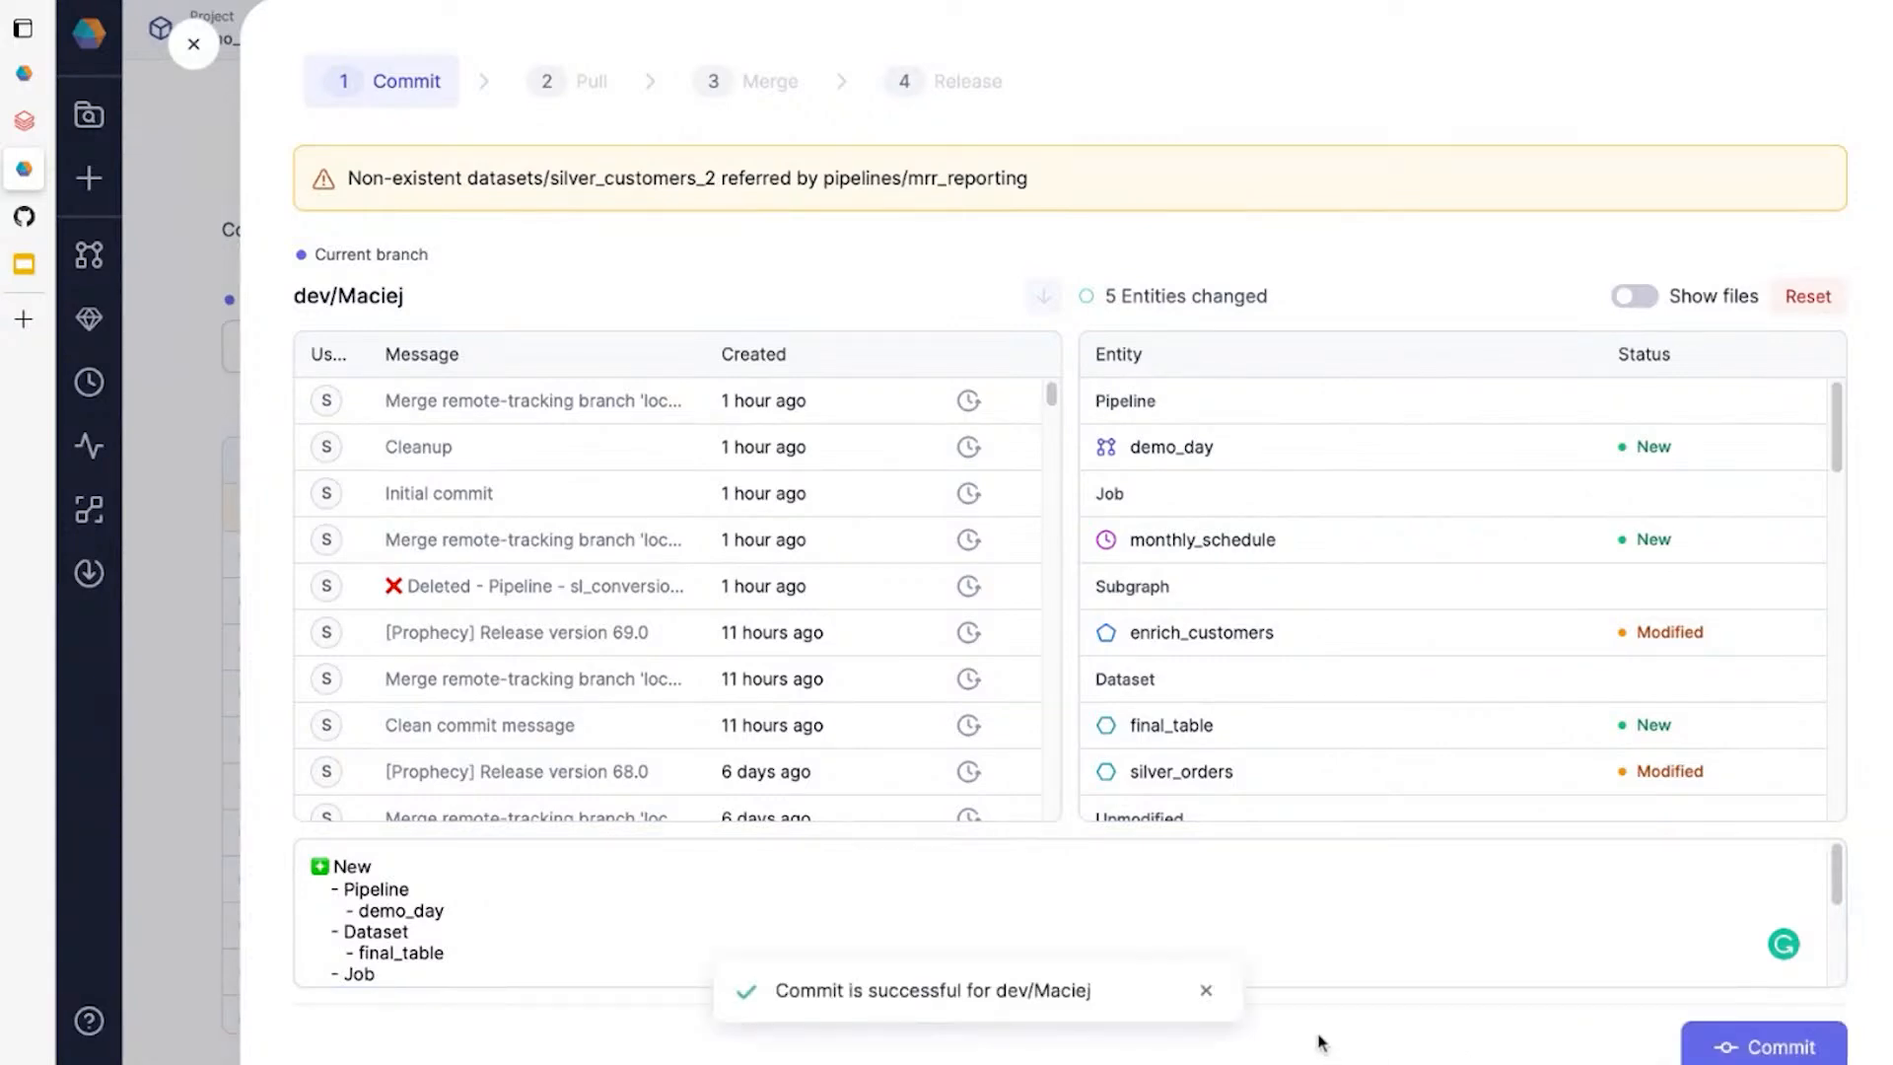
{"action": "left_click", "coordinate": [28, 219]}
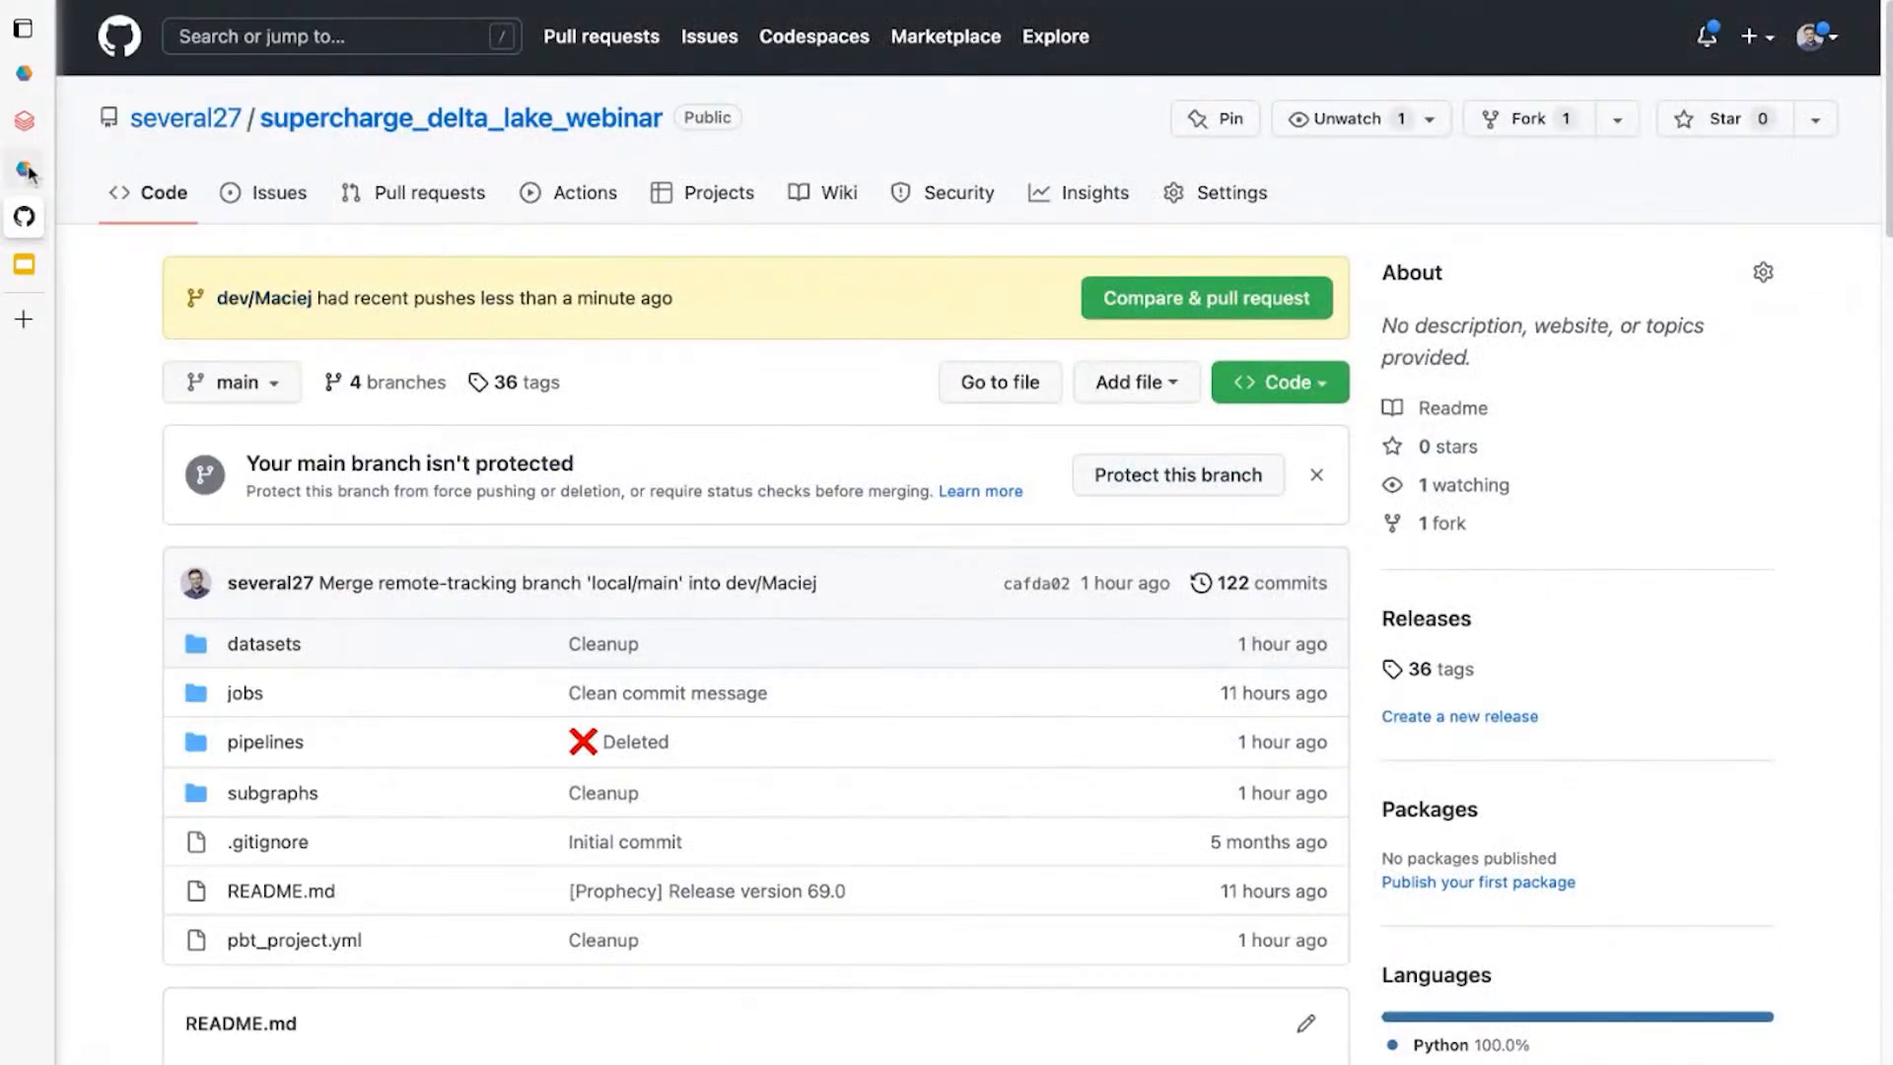
{"action": "left_click", "coordinate": [25, 169]}
Pull the latest changes from main and merge the development branch into main.
{"action": "left_click", "coordinate": [1765, 1047]}
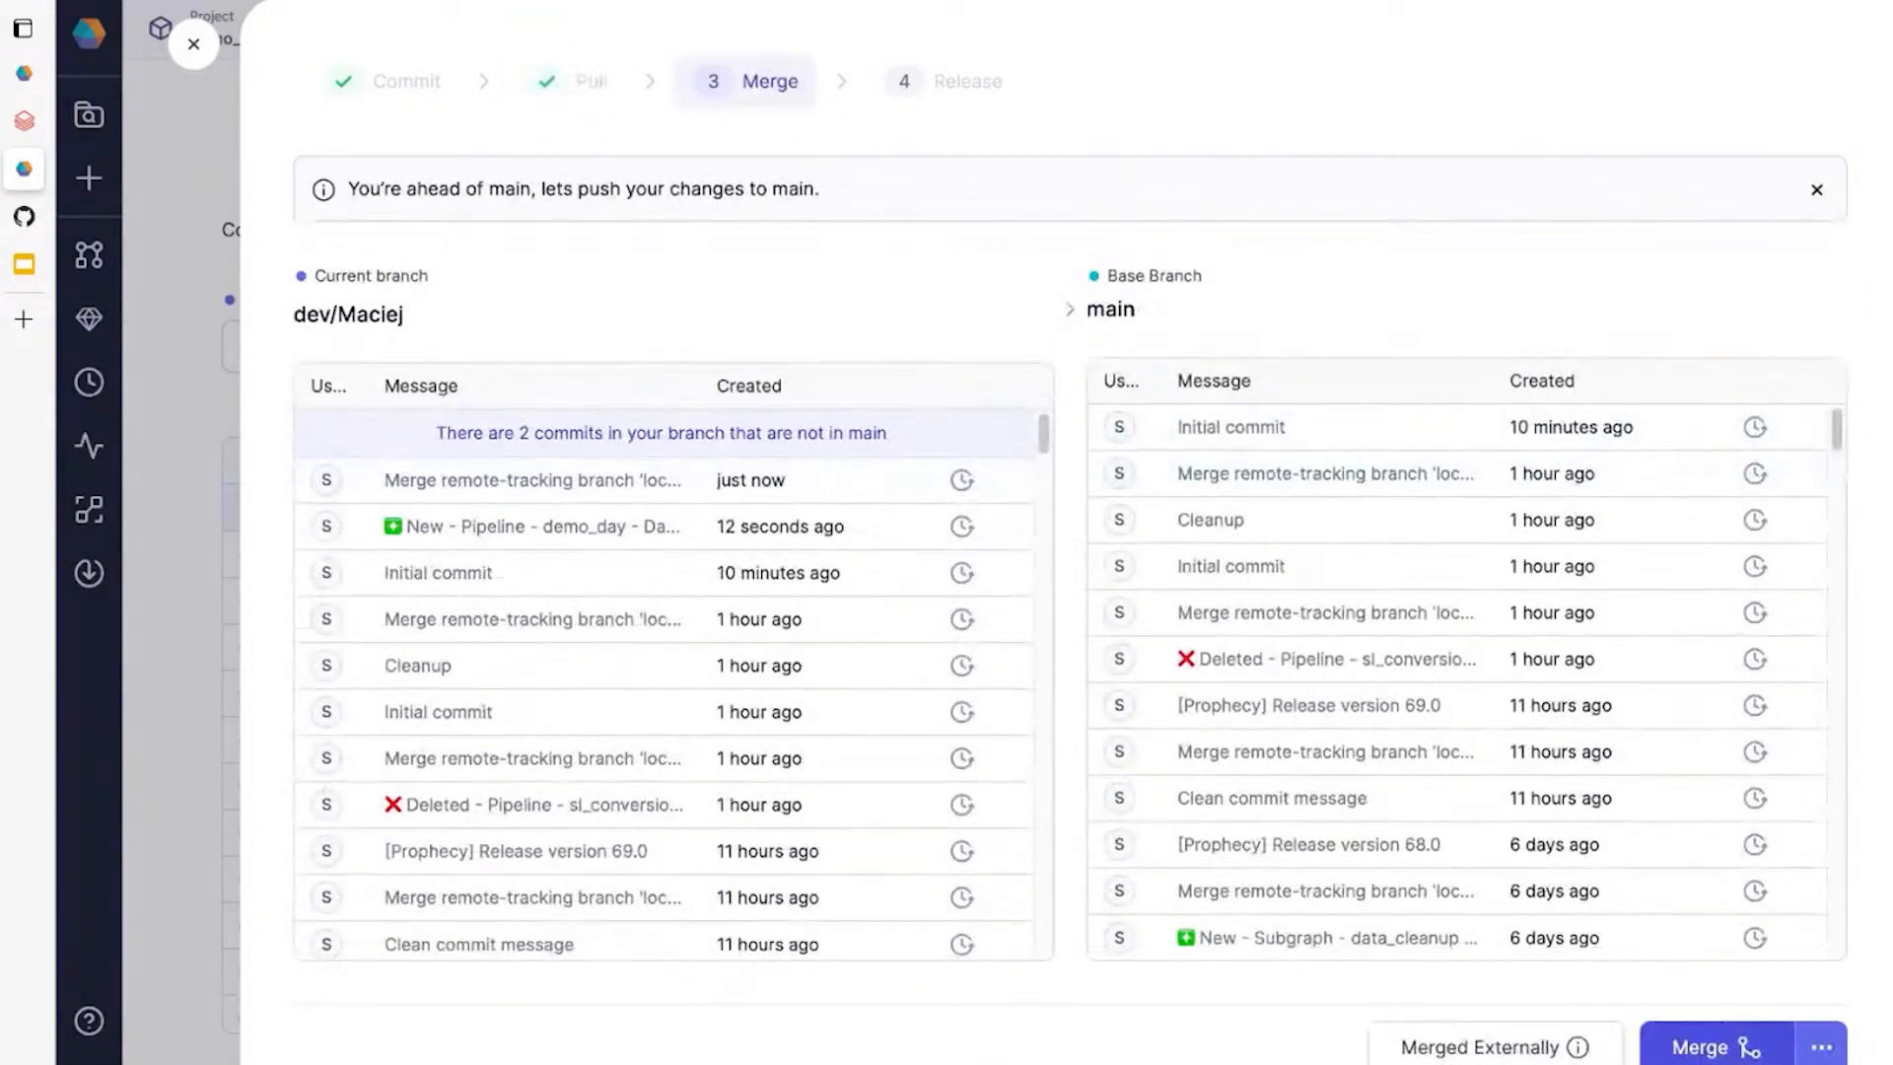
{"action": "left_click", "coordinate": [1751, 1050]}
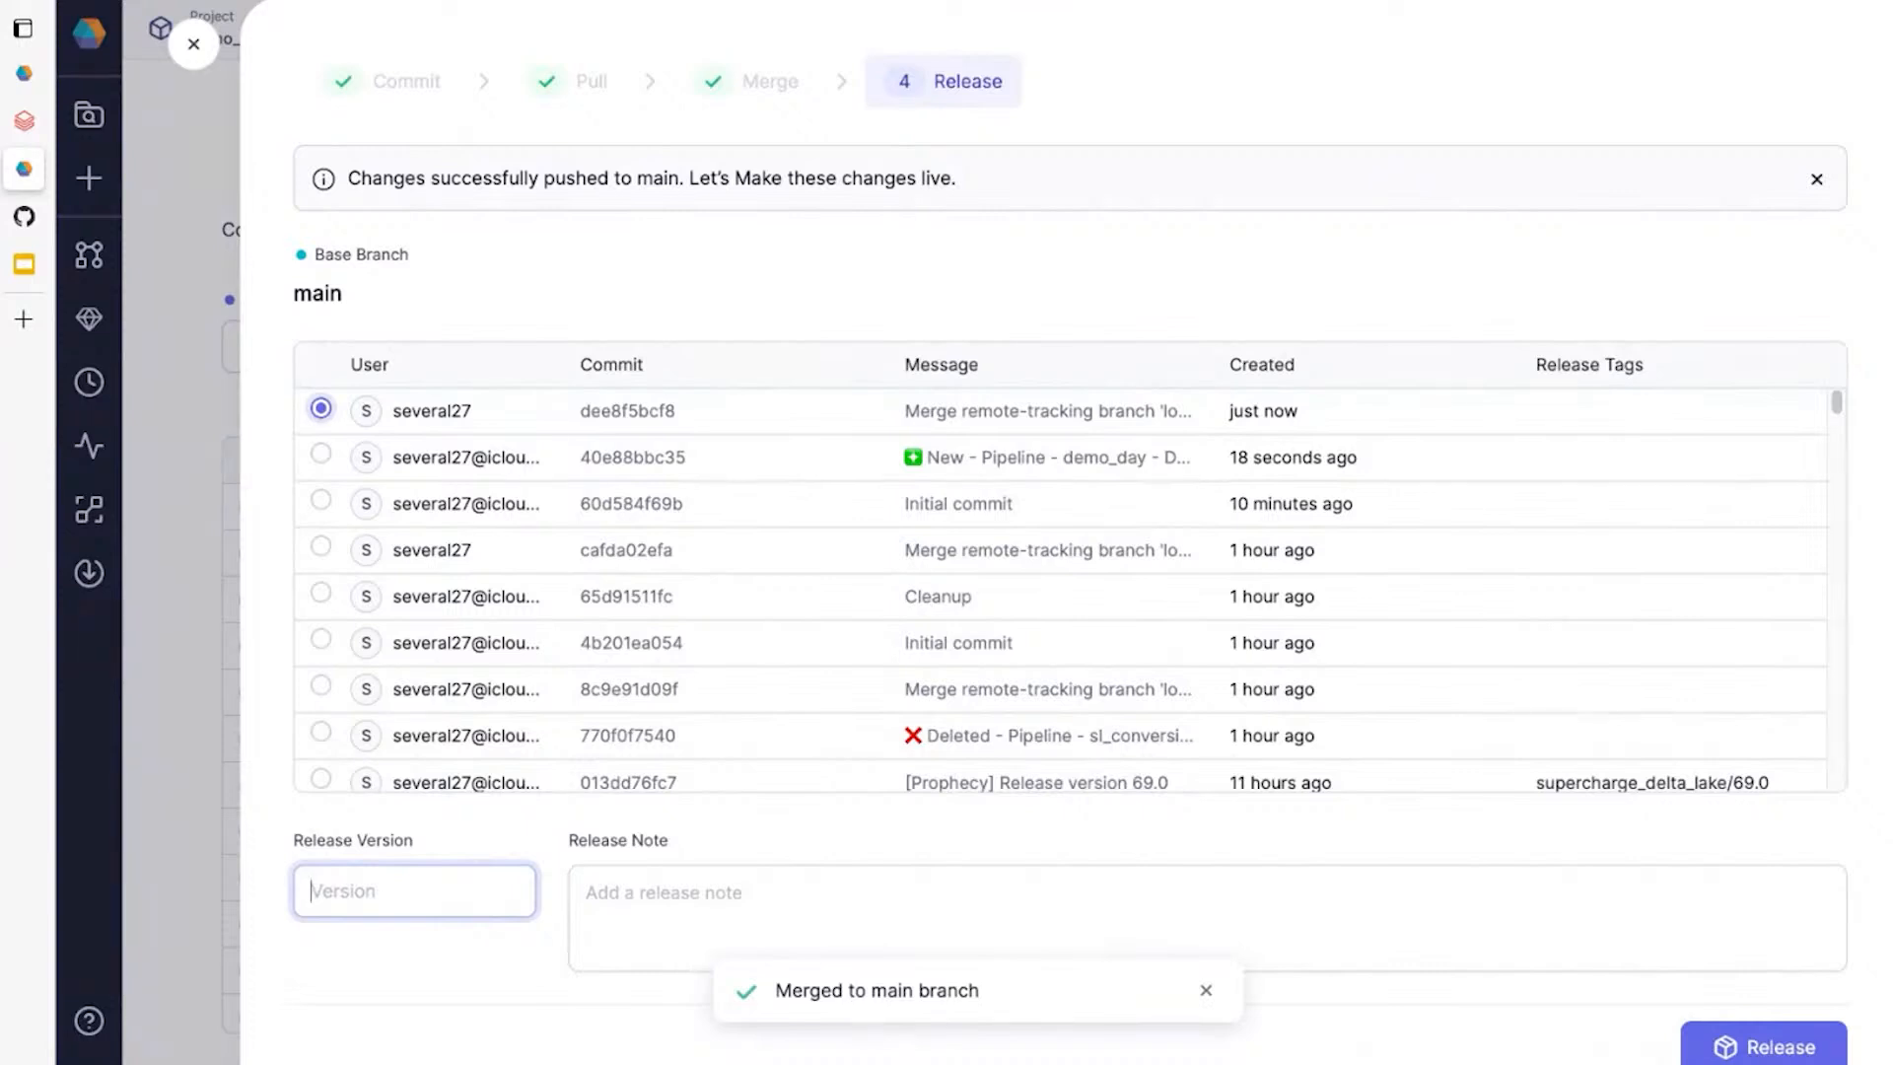
Release the latest commit on main as version 70.0 with the note "Release", and close the release window.
{"action": "type", "text": "70.0"}
{"action": "left_click", "coordinate": [909, 903]}
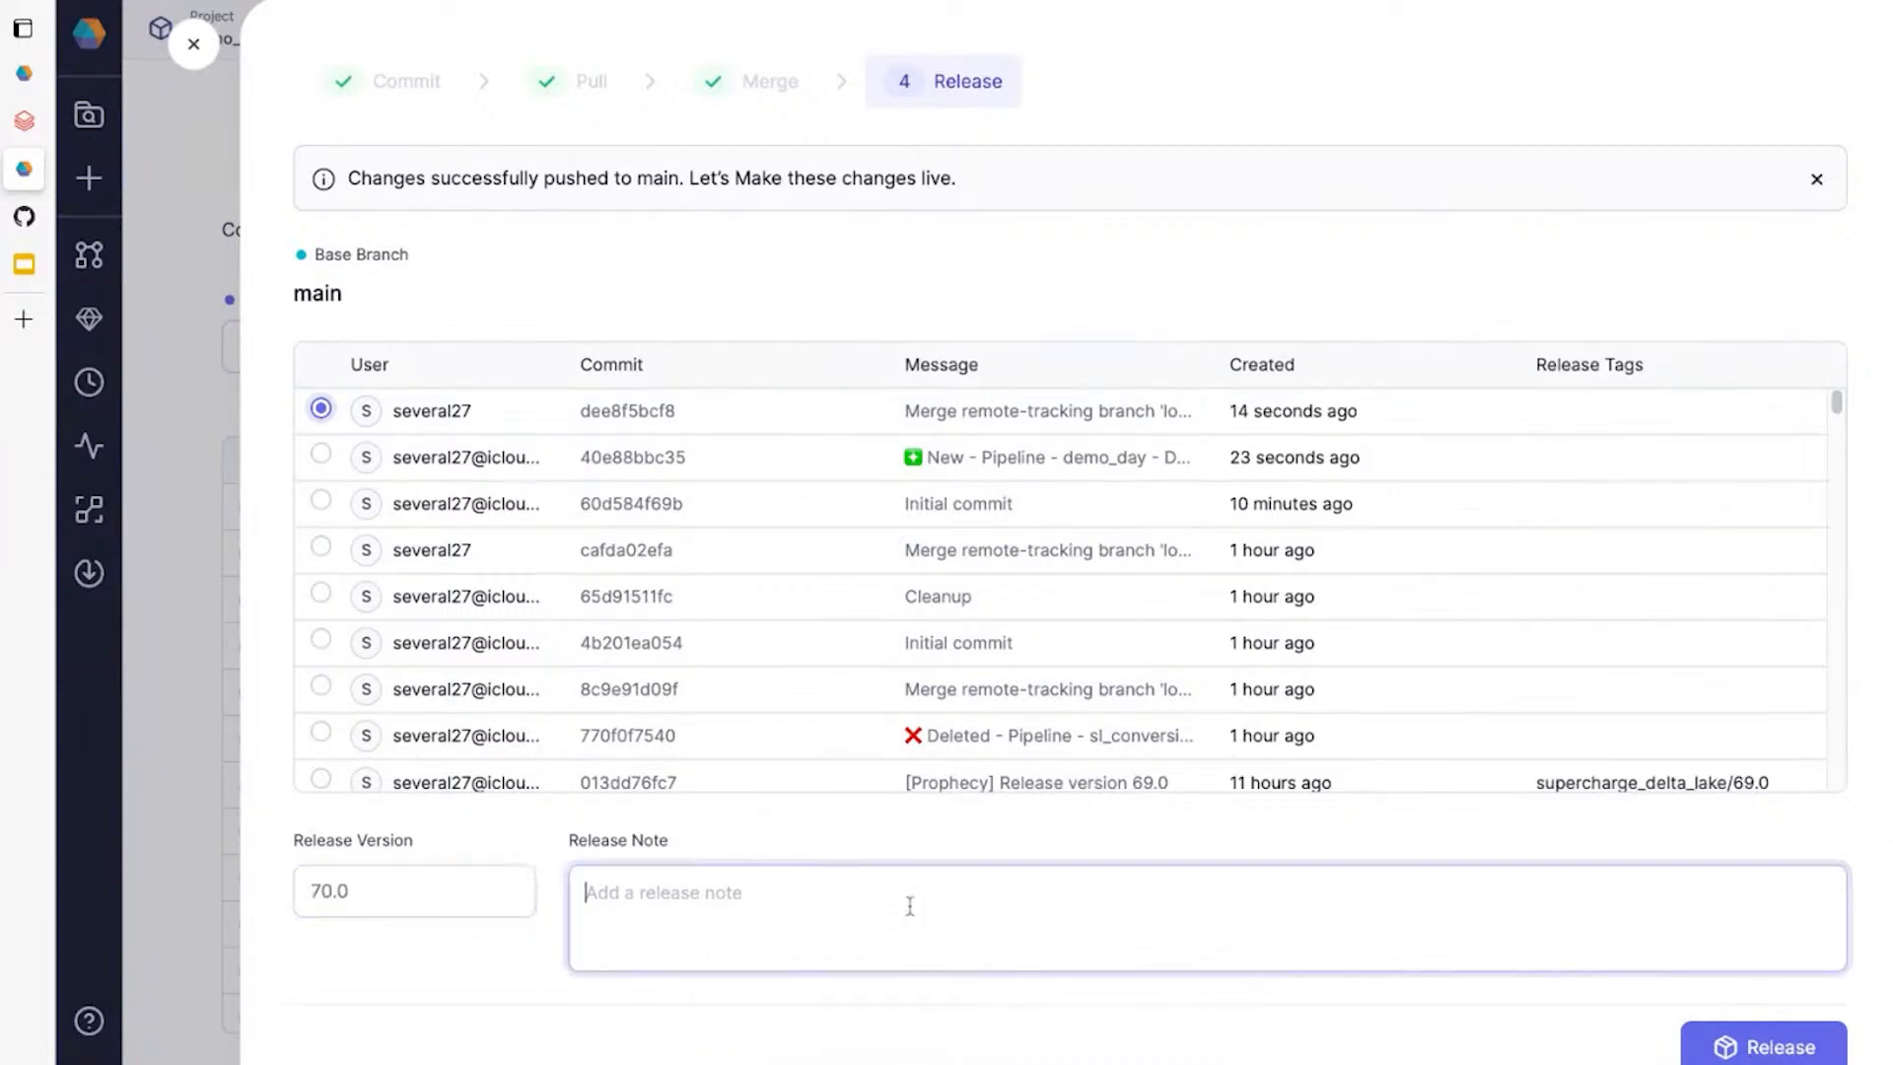
{"action": "type", "text": "Release"}
{"action": "left_click", "coordinate": [1770, 1047]}
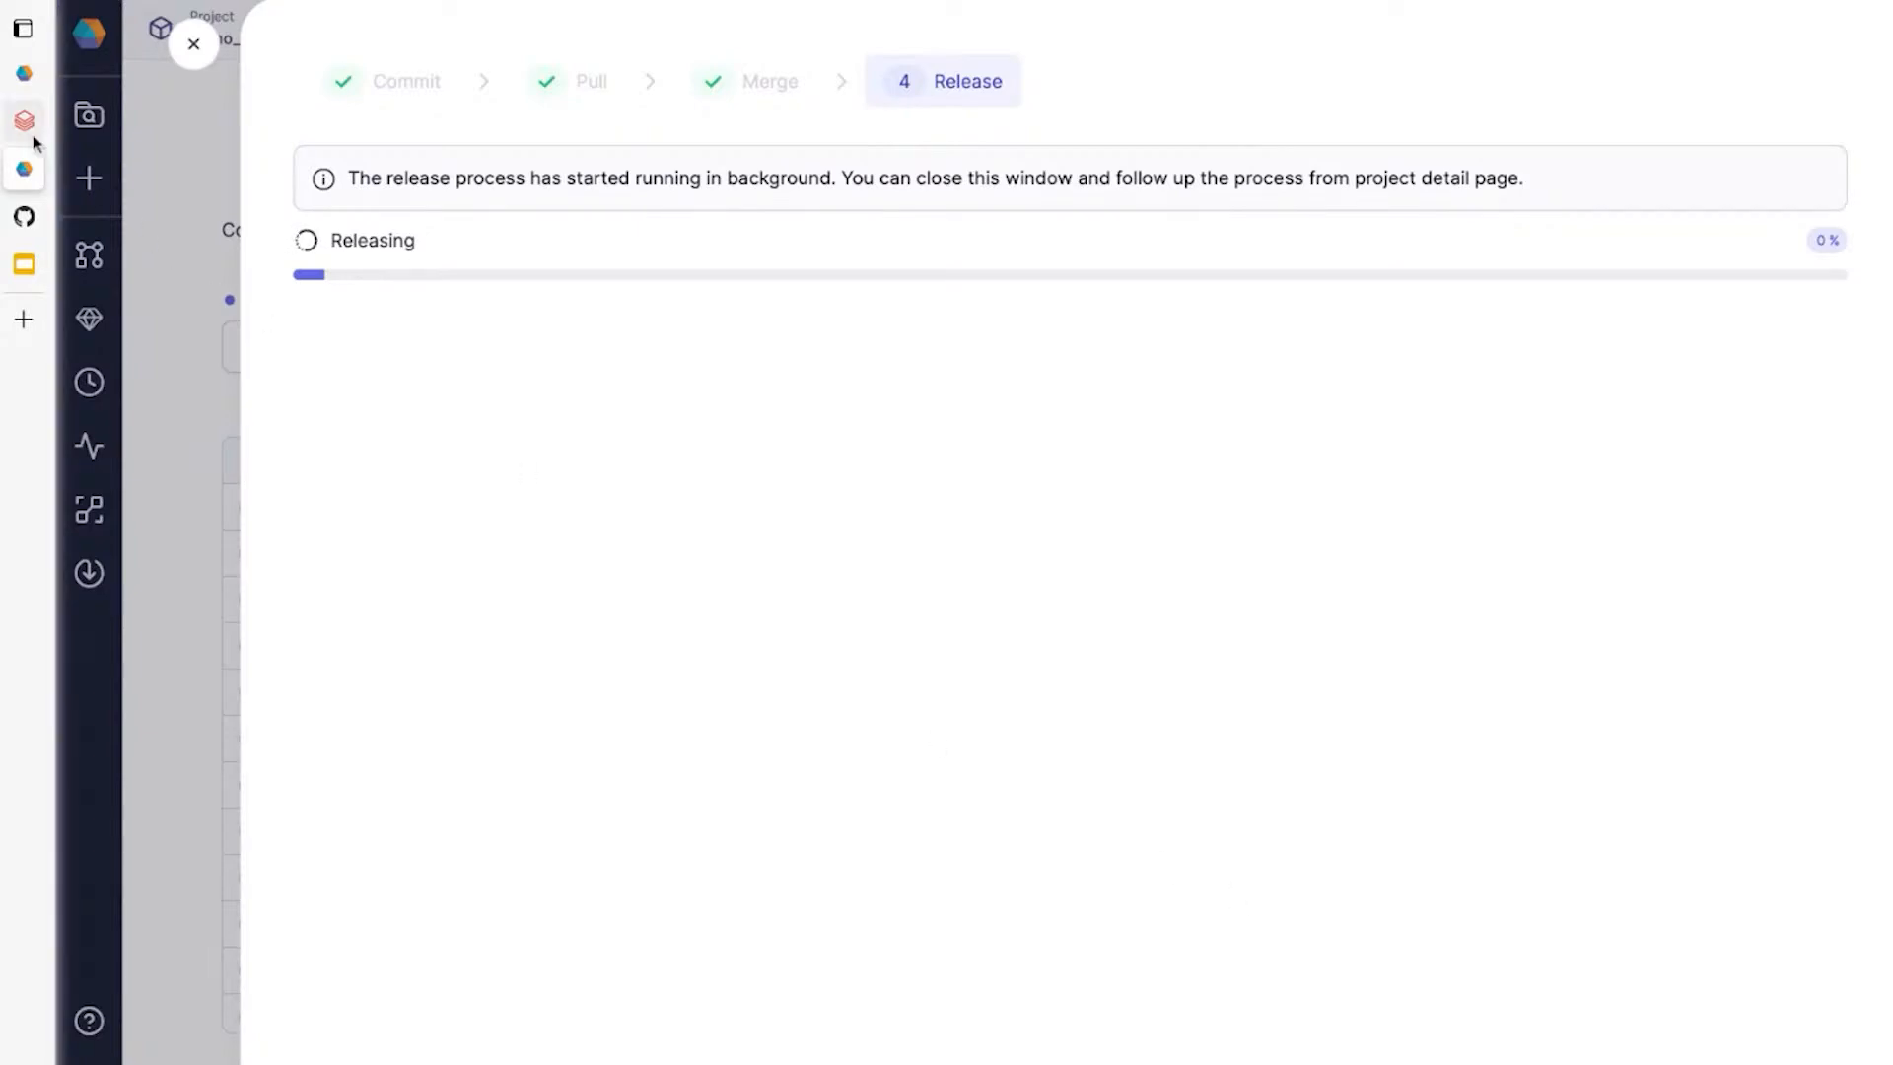
{"action": "mouse_move", "coordinate": [36, 141]}
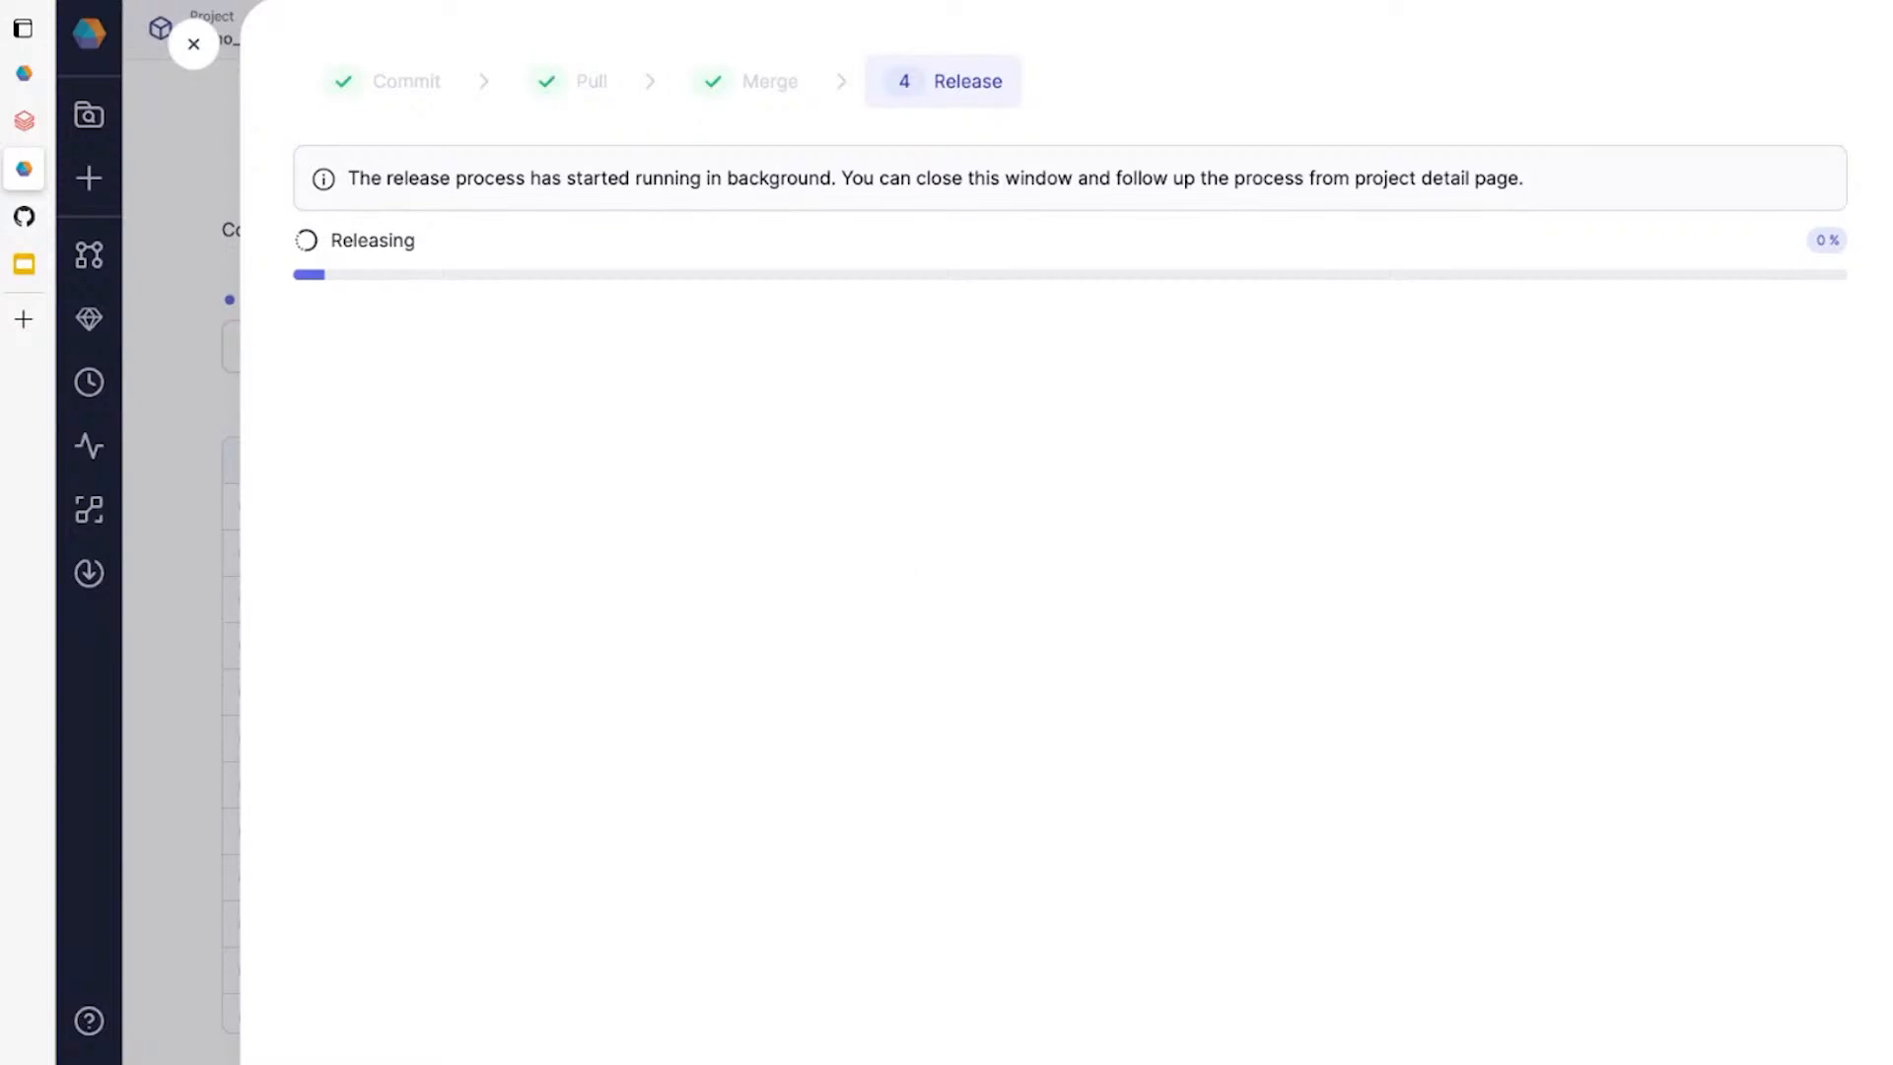
{"action": "left_click", "coordinate": [229, 444]}
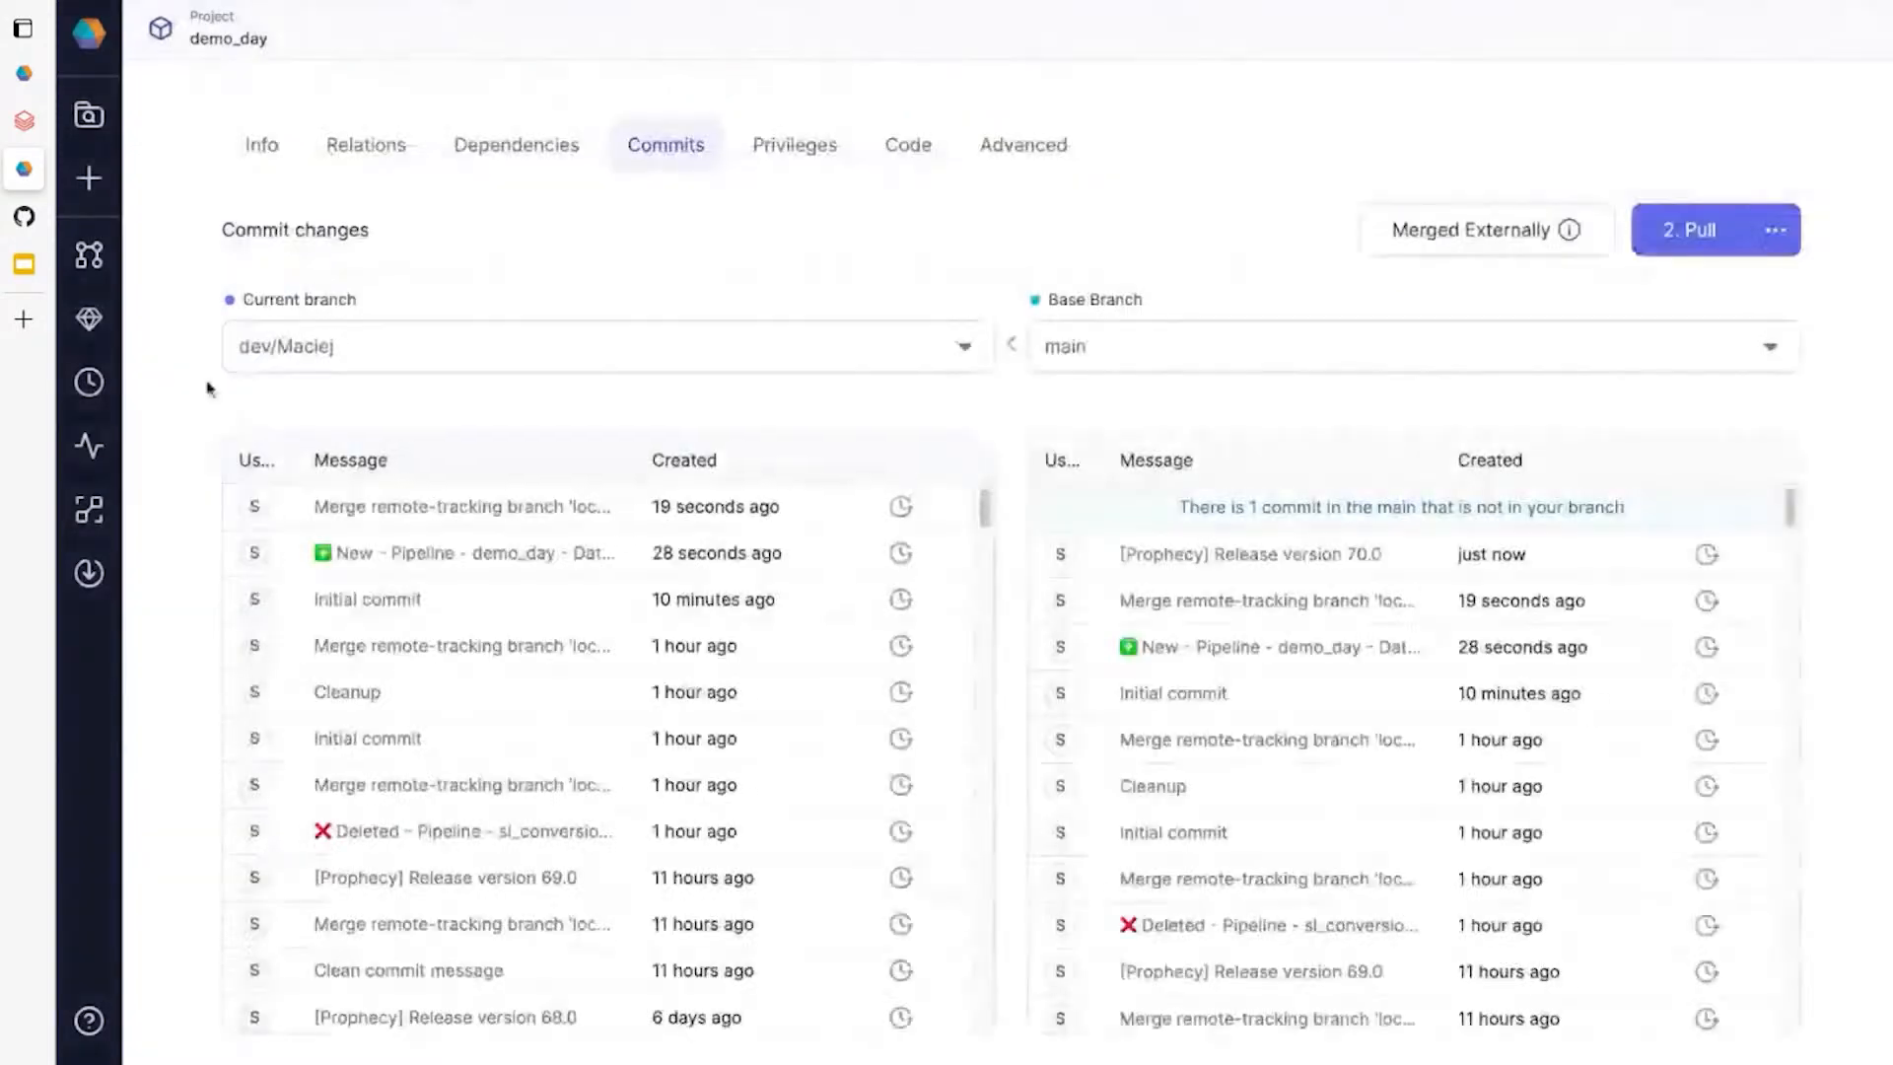
Open the Prophecy home page and look over its shortcuts and getting-started resources.
{"action": "left_click", "coordinate": [109, 49]}
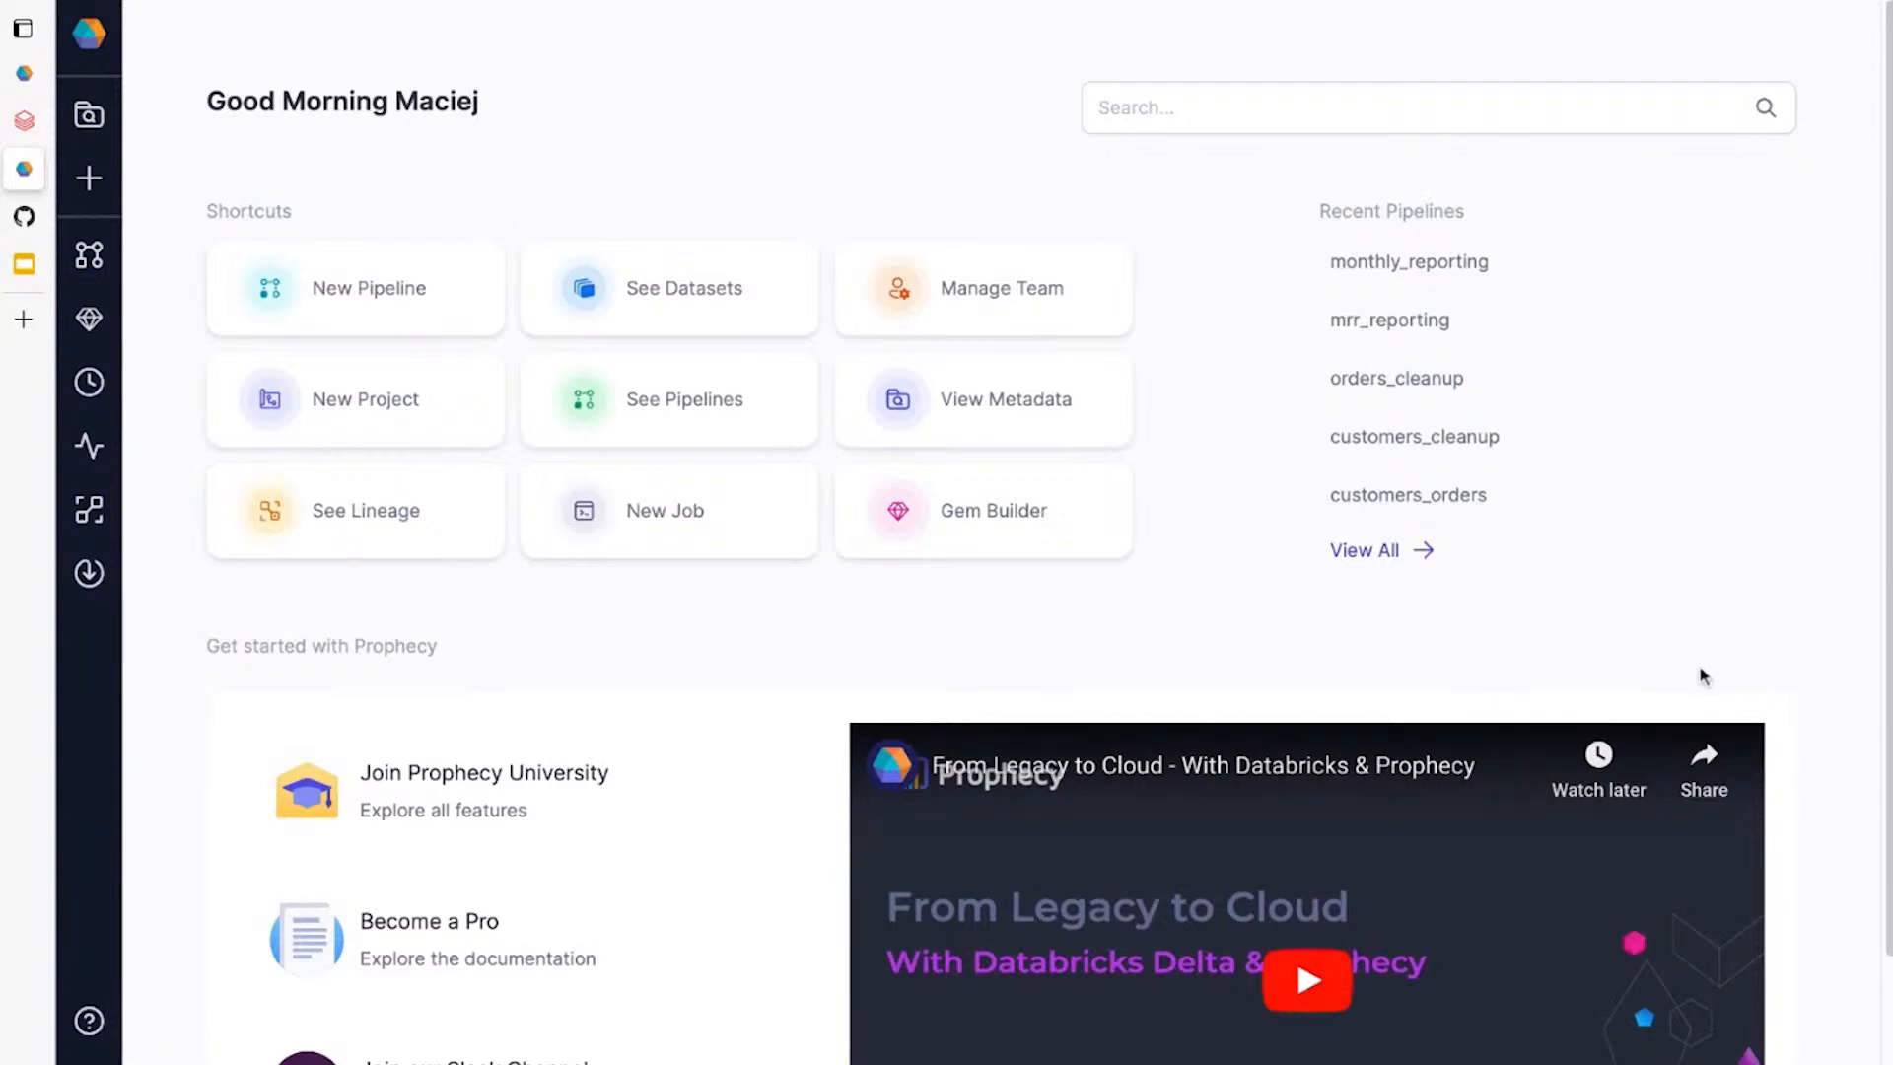
{"action": "scroll", "coordinate": [1484, 651], "scroll_direction": "down", "scroll_amount": 1}
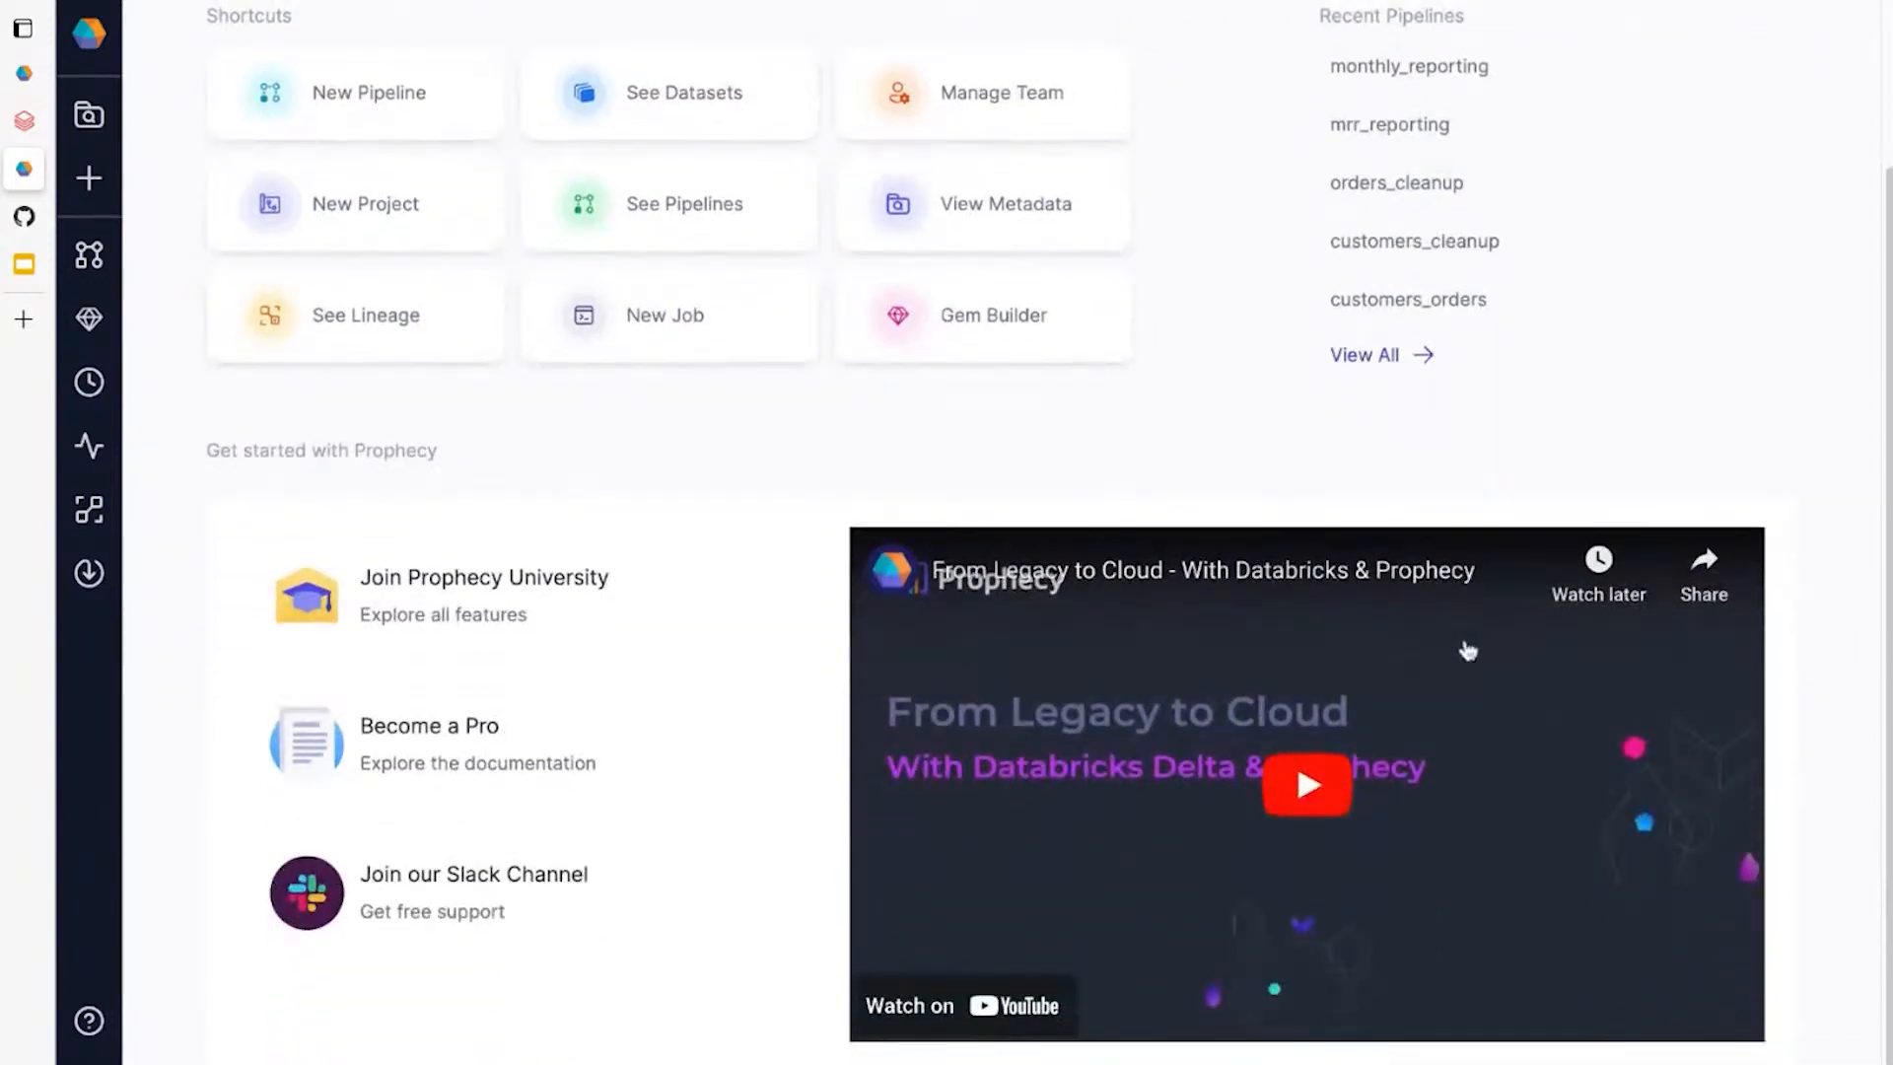
{"action": "scroll", "coordinate": [1213, 483], "scroll_direction": "up", "scroll_amount": 1}
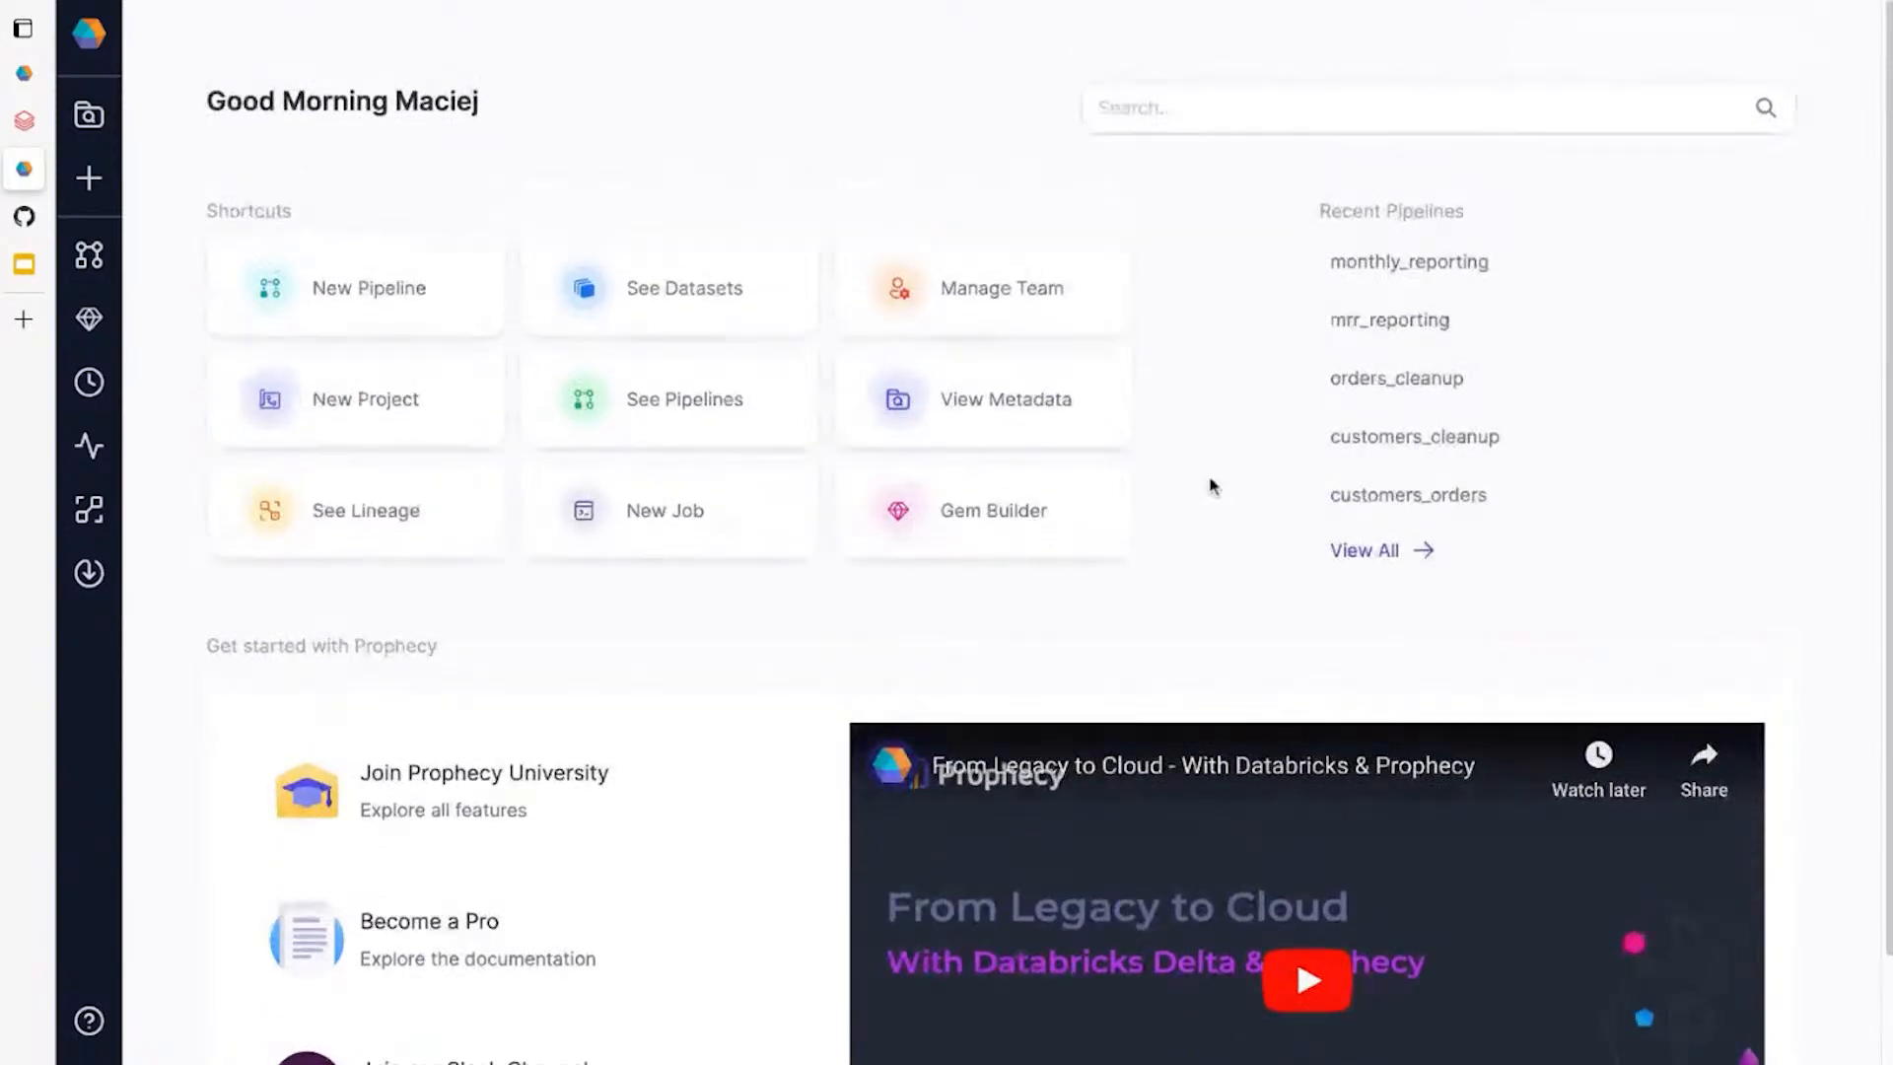